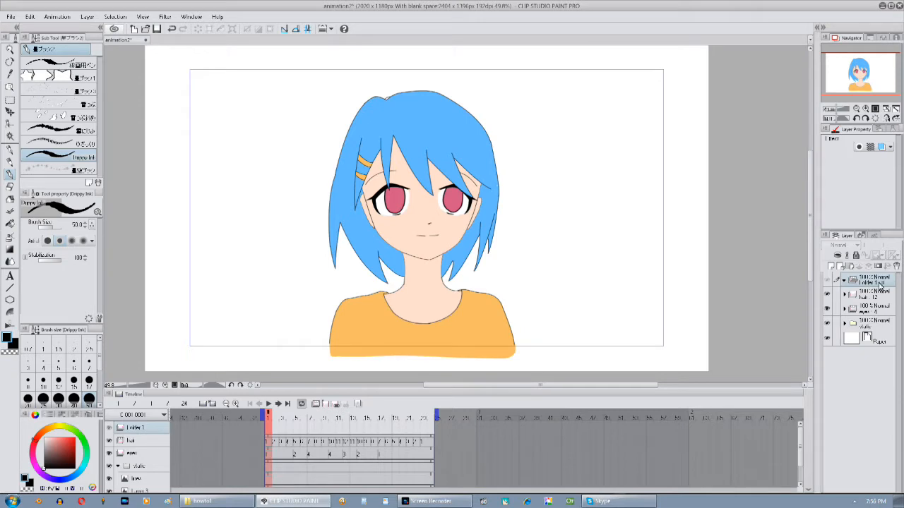
Rename the new animation folder as shading and add a vector layer inside it
double_click(872, 282)
text(sha)
key(Return)
click(841, 268)
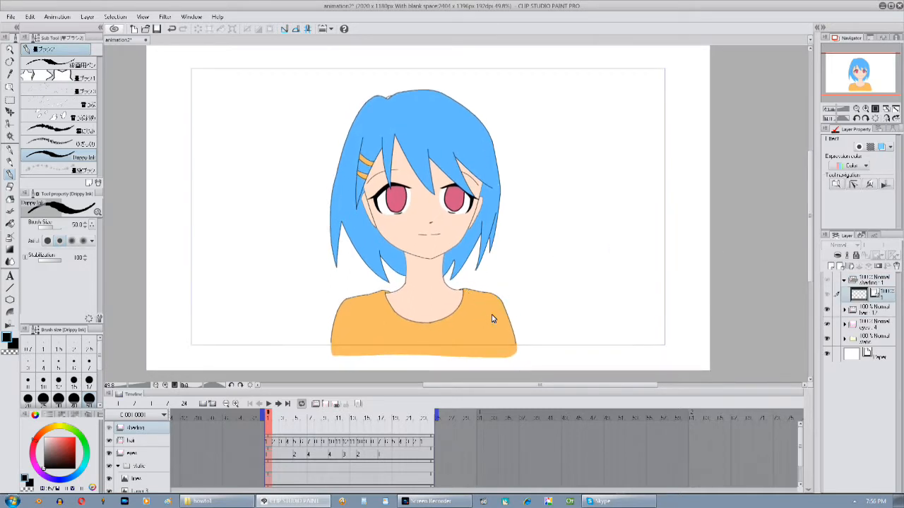
click(843, 282)
Add a layer above the base colour layer in the static folder, set its blending mode to Overlay and test it with a stroke
click(844, 324)
click(871, 326)
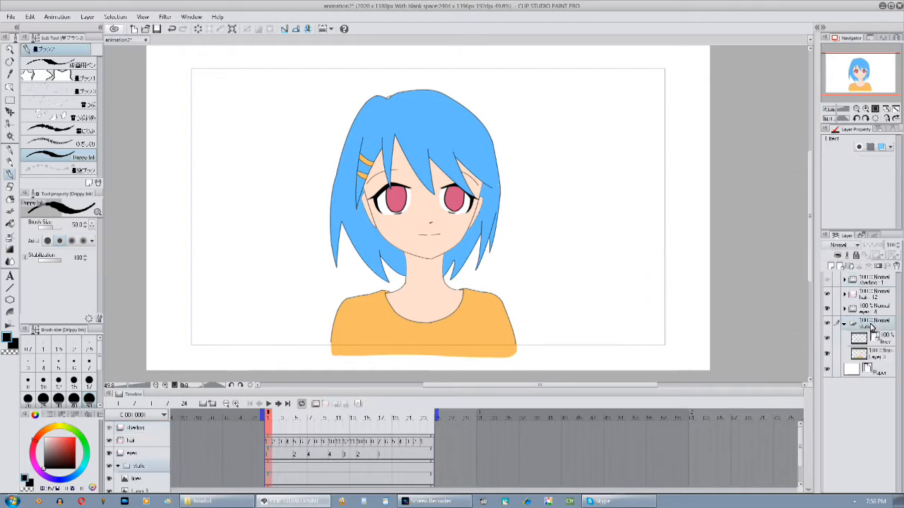
click(828, 324)
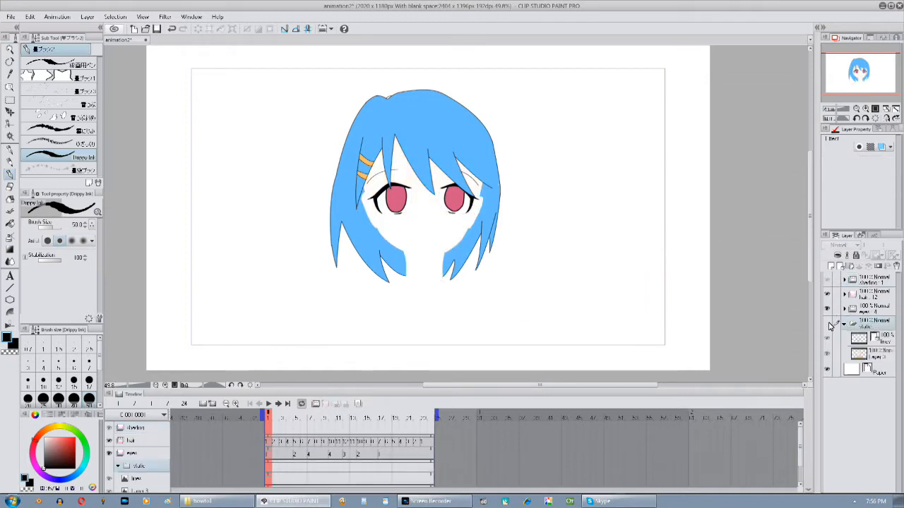
click(828, 325)
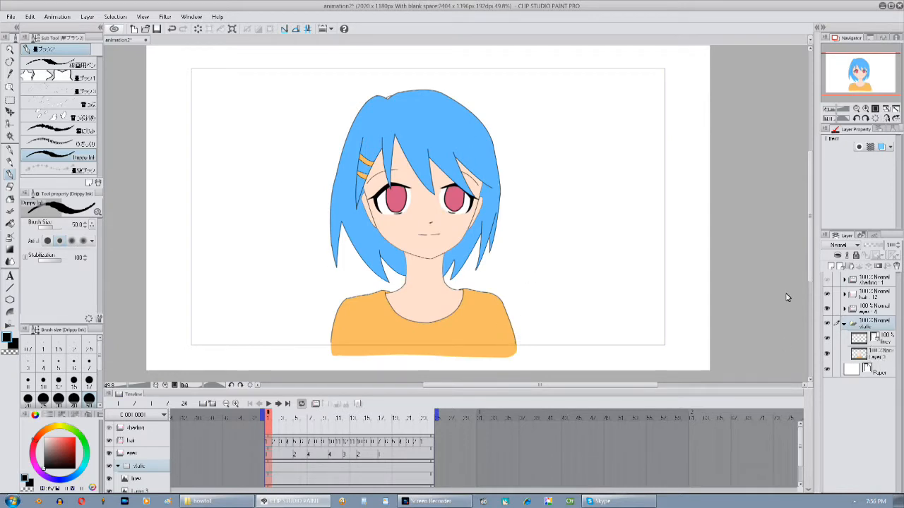
click(874, 358)
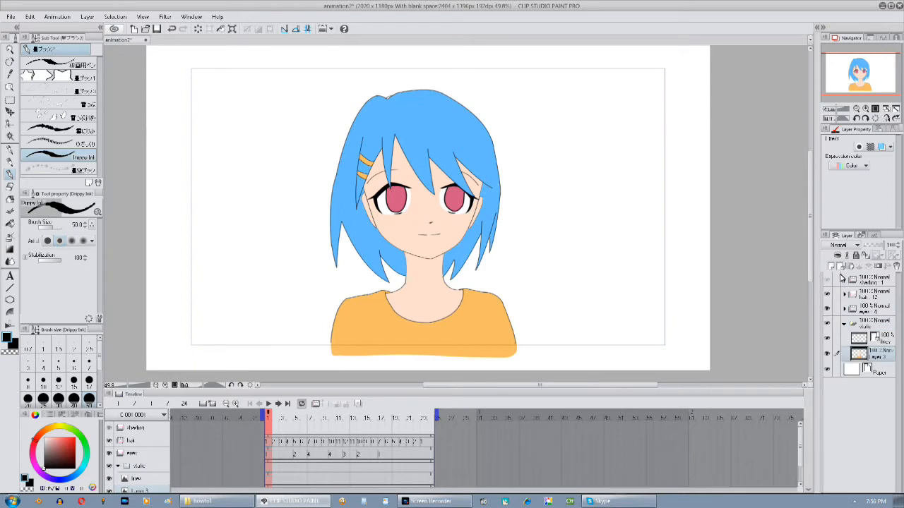
click(850, 246)
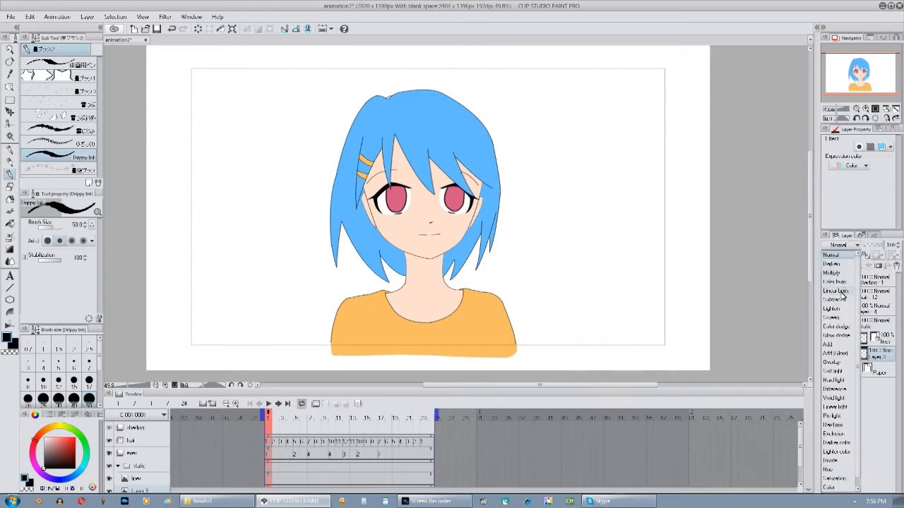
click(875, 354)
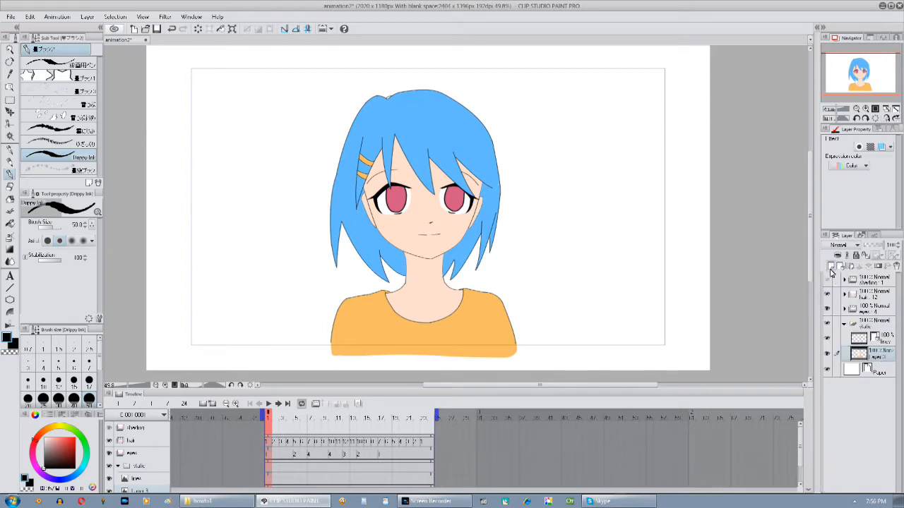
click(831, 269)
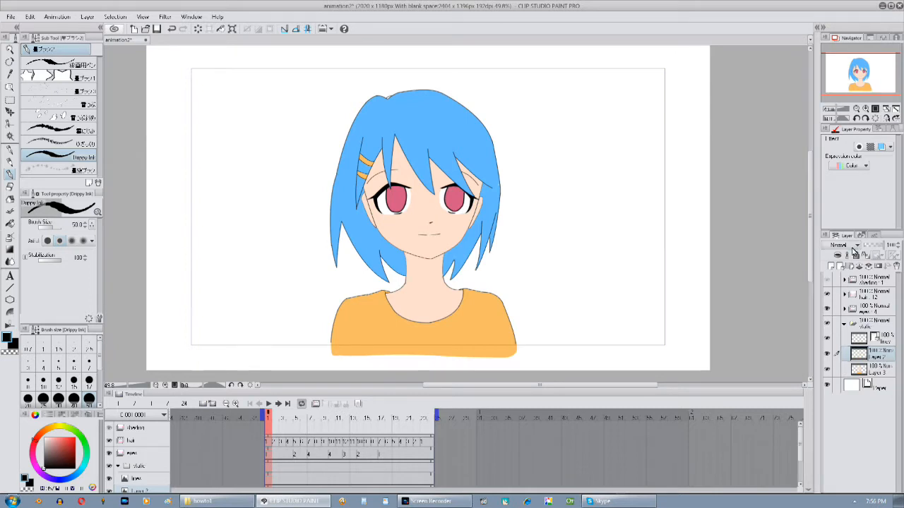
click(854, 247)
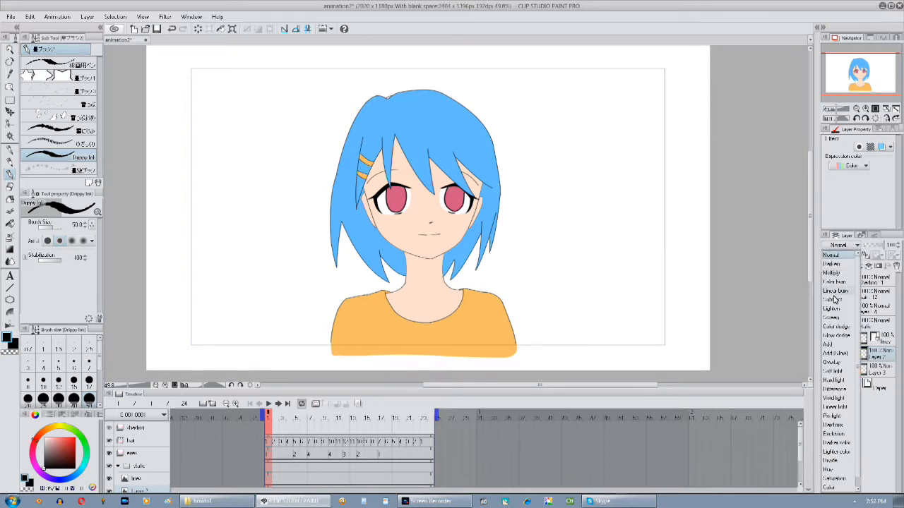
click(836, 362)
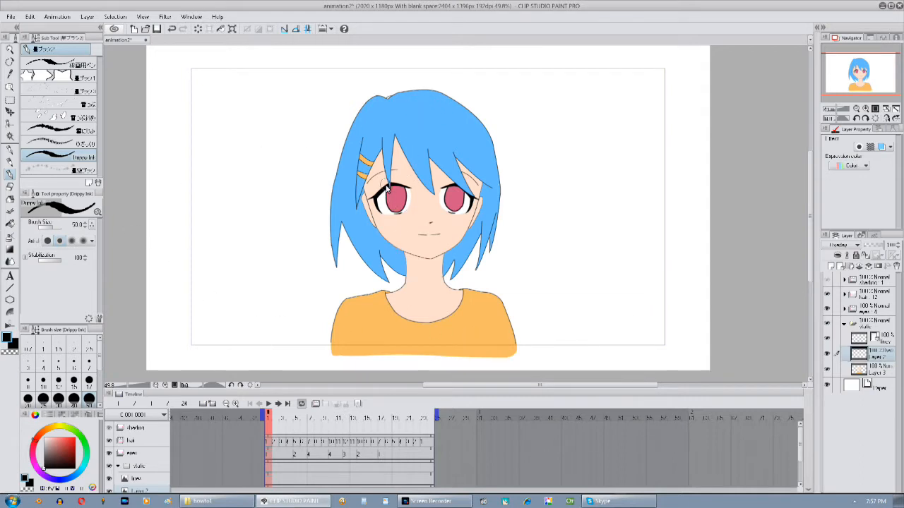
drag(414, 150, 425, 359)
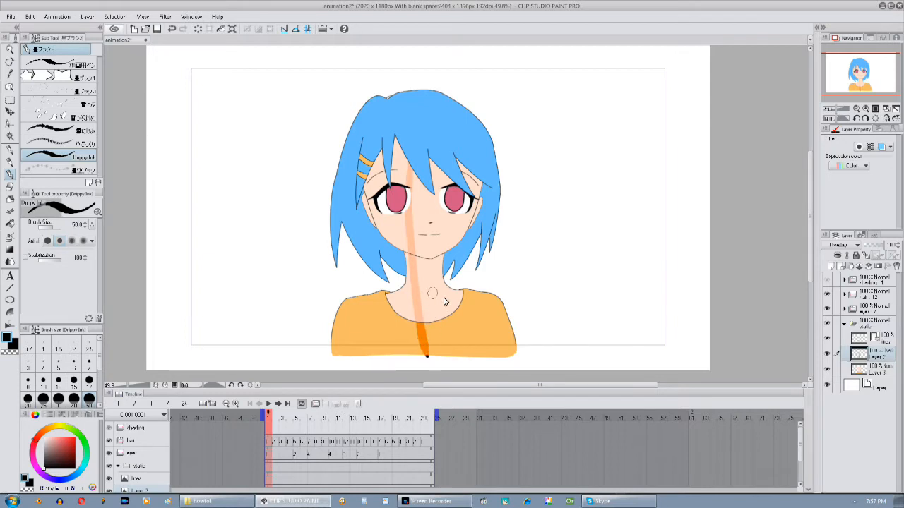
key(ctrl+z)
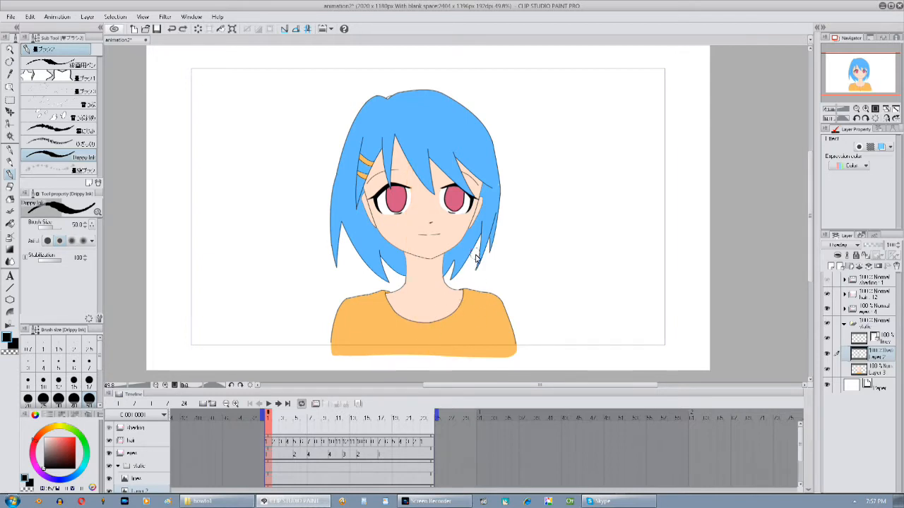
Outline the shadow areas on the neck, beside the collar and across the lower shirt with the Curve tool
click(865, 109)
click(864, 109)
drag(431, 259, 425, 235)
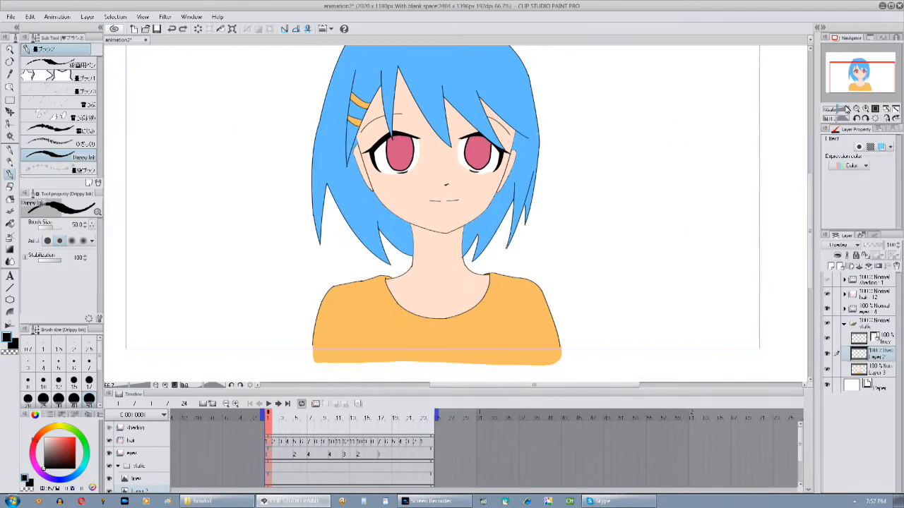
click(865, 110)
click(865, 109)
drag(318, 297, 298, 262)
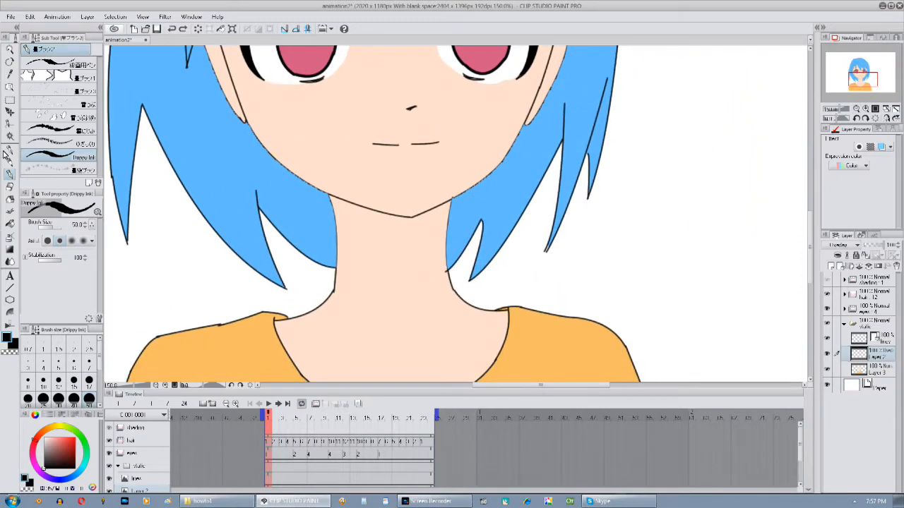
click(9, 287)
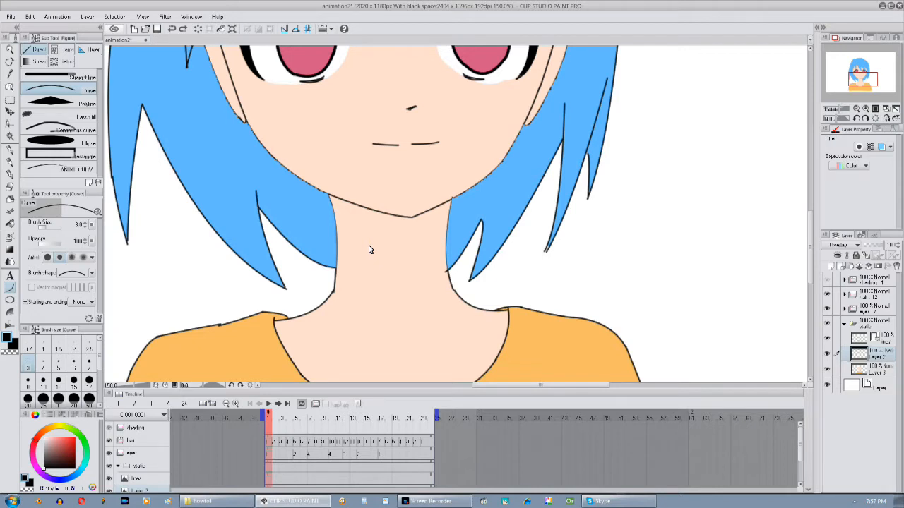
drag(351, 216, 346, 215)
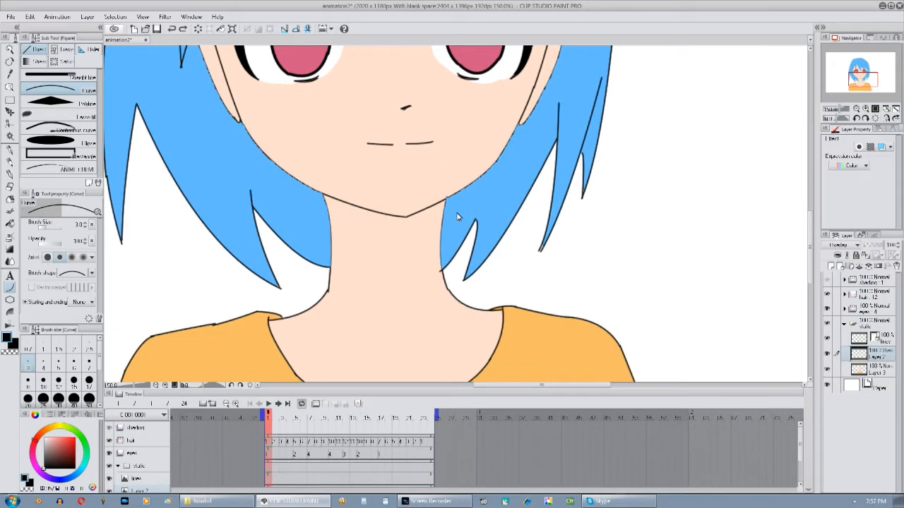
drag(436, 226, 332, 285)
scroll(338, 268, down, 3)
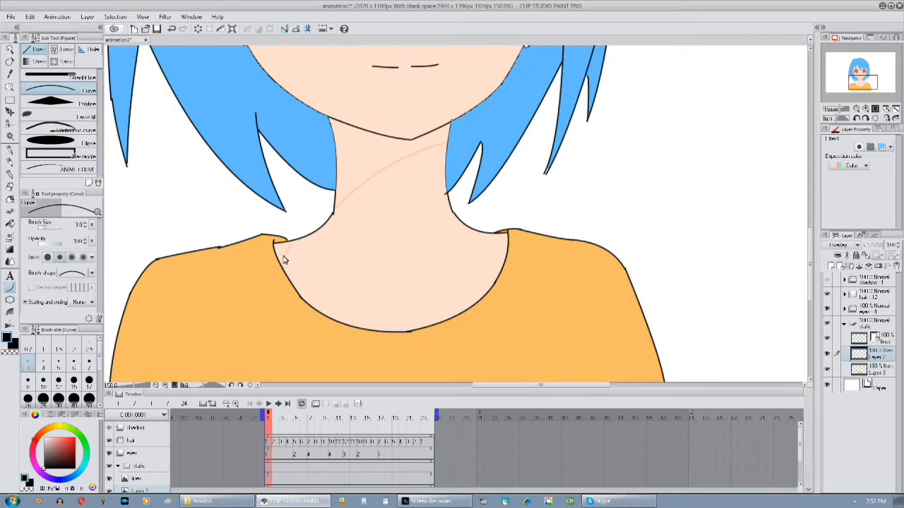
drag(505, 262, 553, 183)
drag(162, 272, 485, 356)
Outline the face shadows with curves along the forehead, both cheeks, under the nose and below the mouth
click(331, 326)
drag(331, 325, 338, 354)
drag(331, 91, 268, 363)
drag(227, 132, 328, 333)
click(258, 300)
drag(556, 124, 553, 107)
drag(553, 107, 517, 246)
mouse_move(390, 284)
mouse_down()
mouse_move(410, 291)
mouse_move(418, 283)
mouse_up()
drag(408, 240, 411, 243)
mouse_move(245, 103)
mouse_down()
mouse_move(252, 173)
mouse_move(510, 103)
mouse_up()
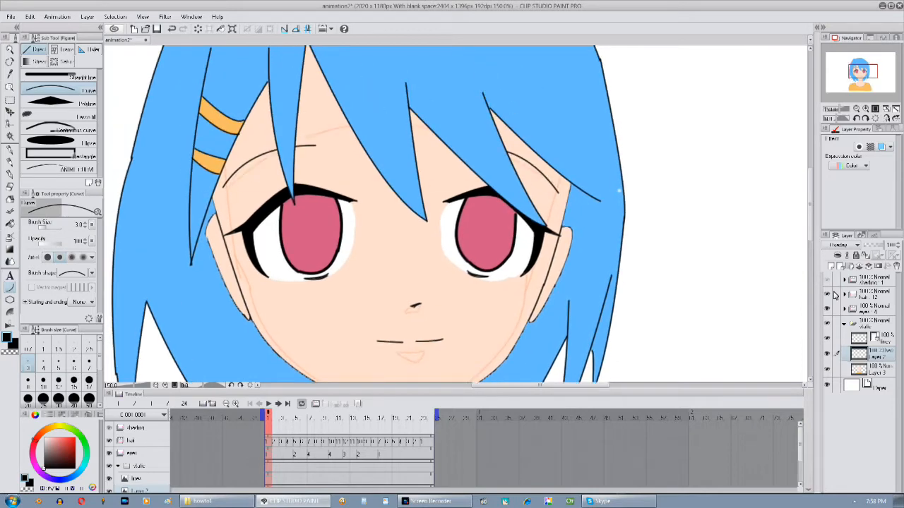
Hide the hair and eyes folders and fill the outlined forehead, cheek, ear, nose and lip shadows on the Overlay layer
click(826, 294)
click(826, 308)
click(10, 223)
click(395, 64)
click(304, 275)
key(ctrl+z)
click(270, 302)
click(407, 313)
click(412, 263)
click(226, 223)
drag(467, 230, 456, 198)
click(545, 196)
Clean up the edges of the cheek shadows with the Hard eraser and a size 17 G-pen
click(10, 187)
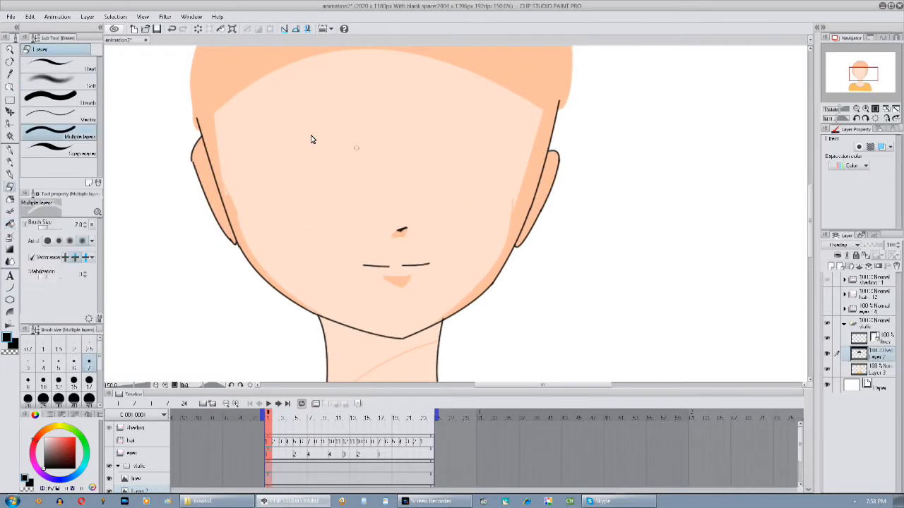
click(79, 68)
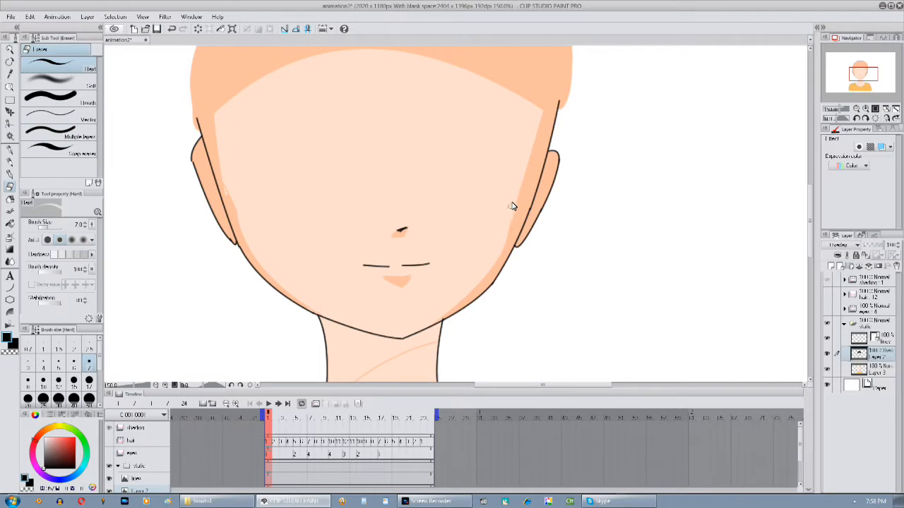
alt+click(201, 103)
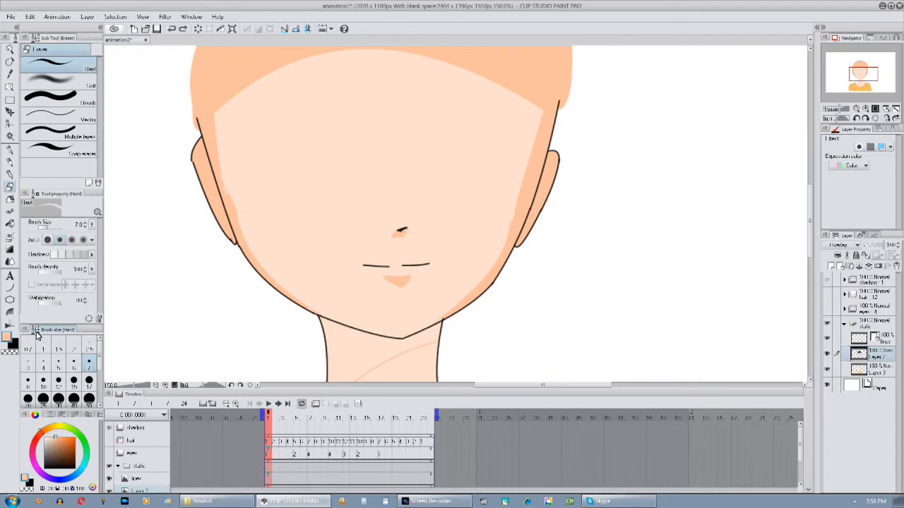
alt+click(219, 195)
scroll(162, 247, up, 2)
click(9, 150)
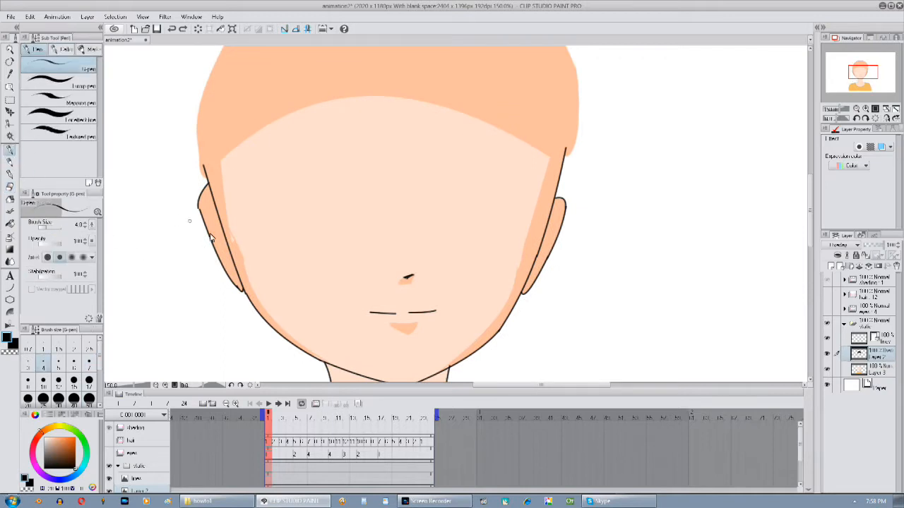
click(89, 381)
drag(229, 241, 234, 255)
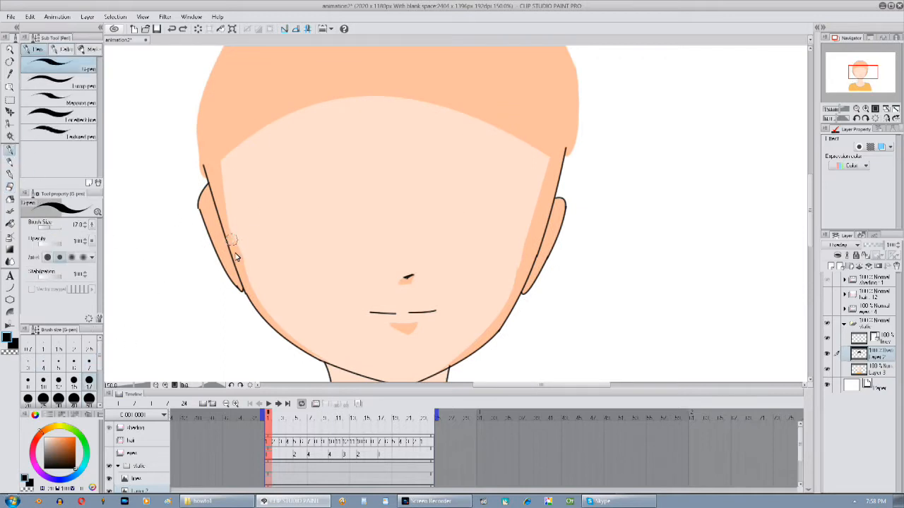
Fill the outlined shadow areas on the neck, beside the collar and on the lower shirt
drag(425, 326, 367, 176)
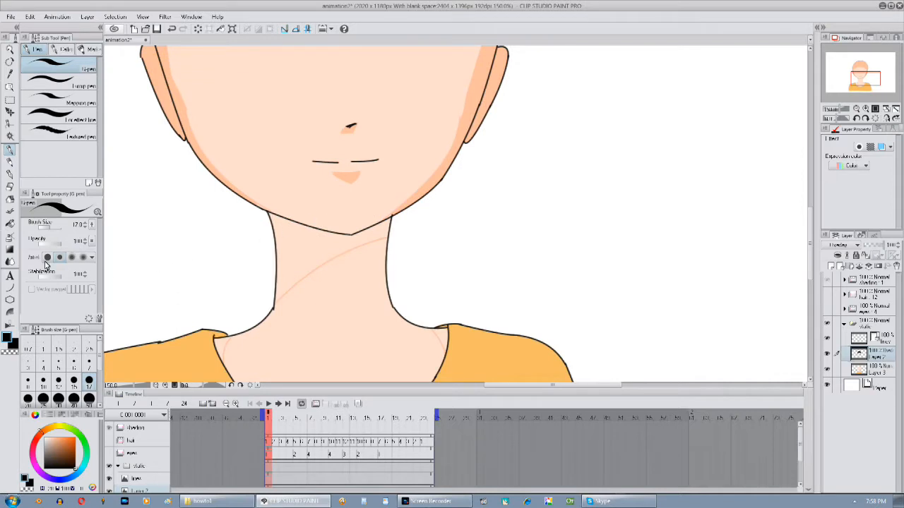
click(10, 224)
click(306, 253)
drag(322, 322, 341, 209)
click(240, 232)
click(463, 225)
drag(205, 371, 289, 287)
click(261, 296)
Paint small fold shadows at the shirt's shoulder and collar ends with the G-pen
click(10, 149)
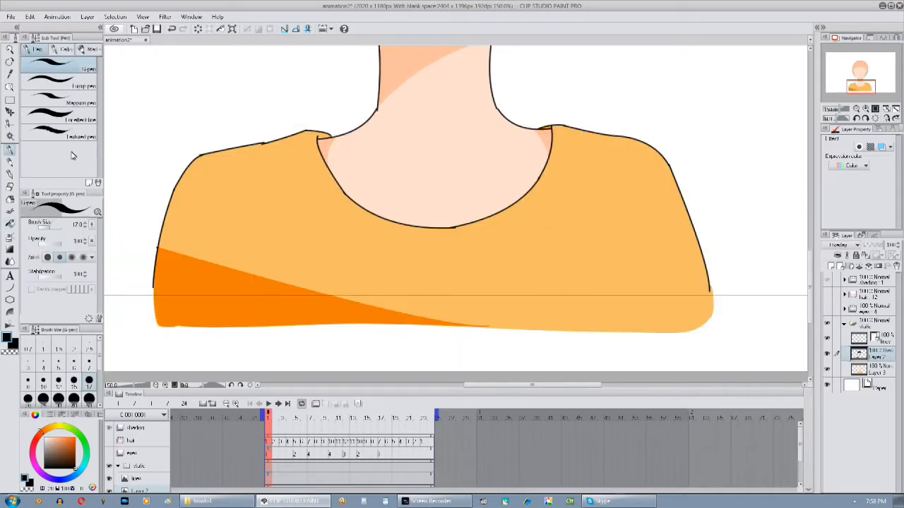
drag(327, 141, 307, 201)
drag(302, 198, 308, 199)
drag(522, 189, 532, 186)
mouse_move(511, 207)
mouse_down()
mouse_move(502, 228)
mouse_move(522, 210)
mouse_move(522, 220)
mouse_up()
key(ctrl+z)
mouse_move(227, 227)
mouse_down()
mouse_move(242, 227)
mouse_move(224, 228)
mouse_up()
mouse_move(304, 170)
mouse_down()
mouse_move(299, 281)
mouse_move(274, 365)
mouse_up()
Show the hair folder again and play the animation to check the static shading beneath the moving hair
key(ctrl+minus)
key(ctrl+minus)
click(827, 294)
drag(613, 324, 570, 315)
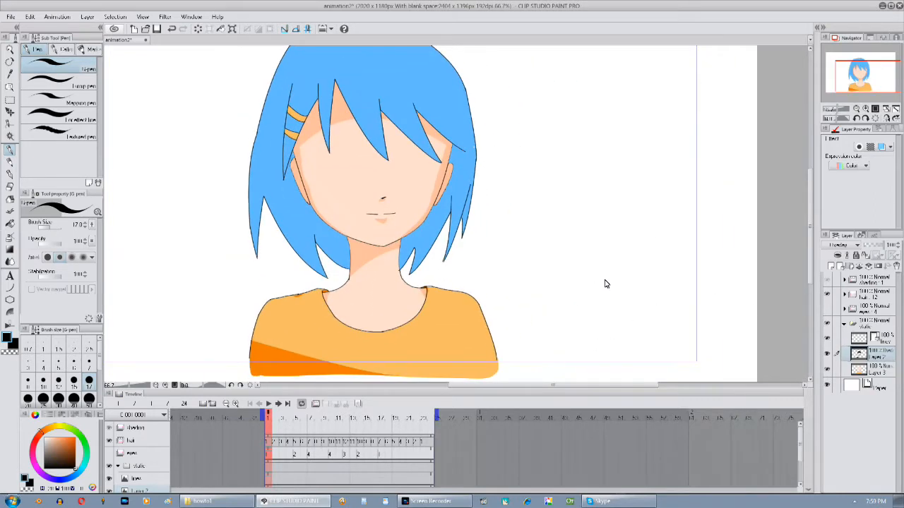
click(269, 404)
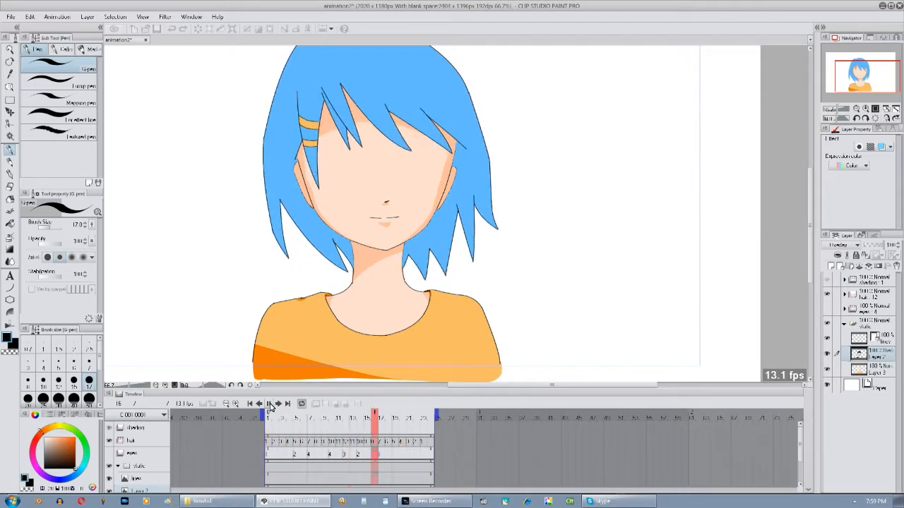
click(257, 405)
click(257, 405)
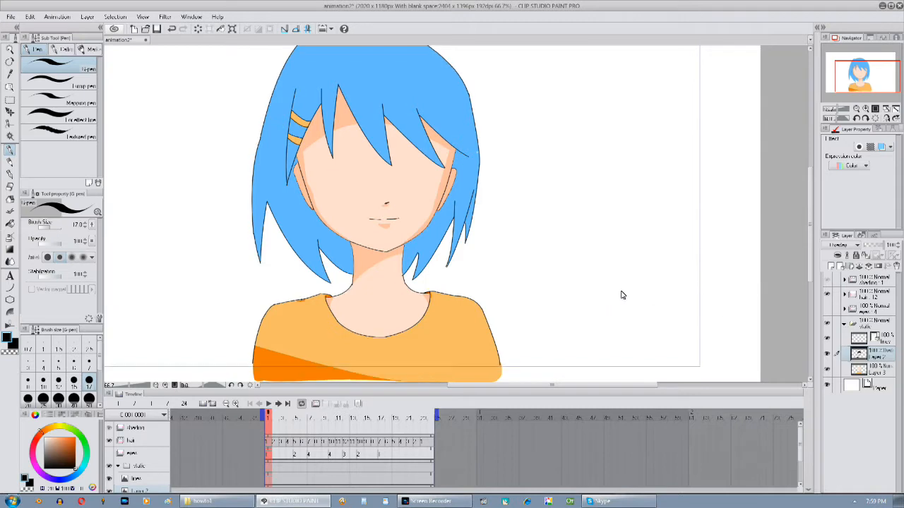
Sketch a circle with three rays beside the head as a light source and undo the strokes
scroll(622, 284, up, 2)
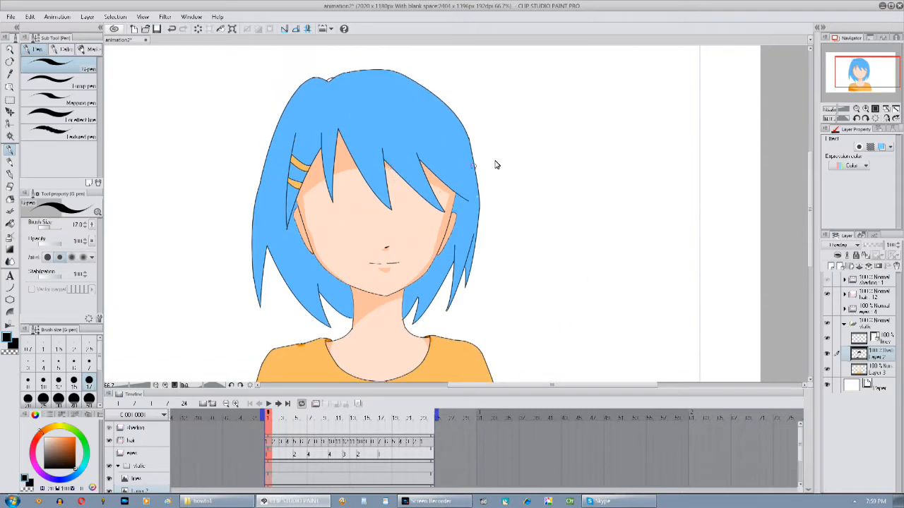
mouse_move(587, 106)
mouse_down()
mouse_move(591, 135)
mouse_move(549, 193)
mouse_up()
drag(573, 157, 528, 169)
drag(569, 130, 524, 122)
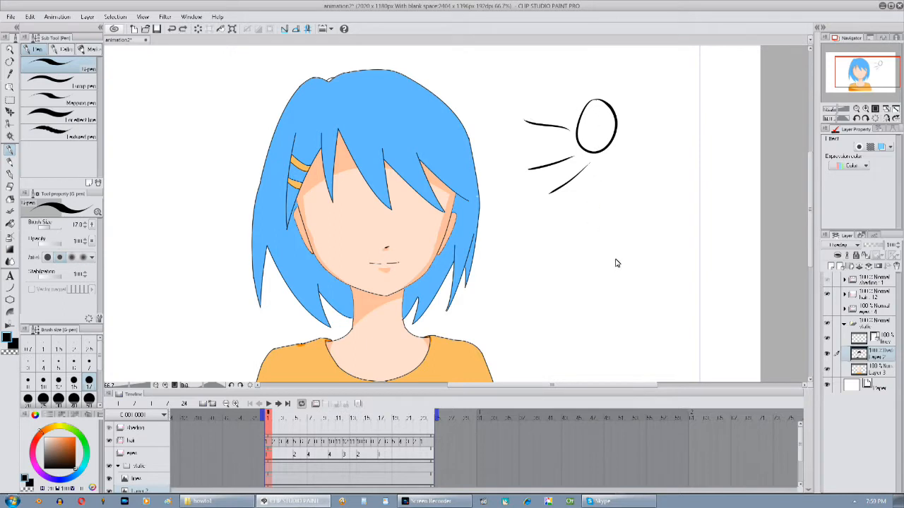
key(ctrl+z)
key(ctrl+z)
key(ctrl+z)
key(ctrl+z)
drag(611, 295, 618, 274)
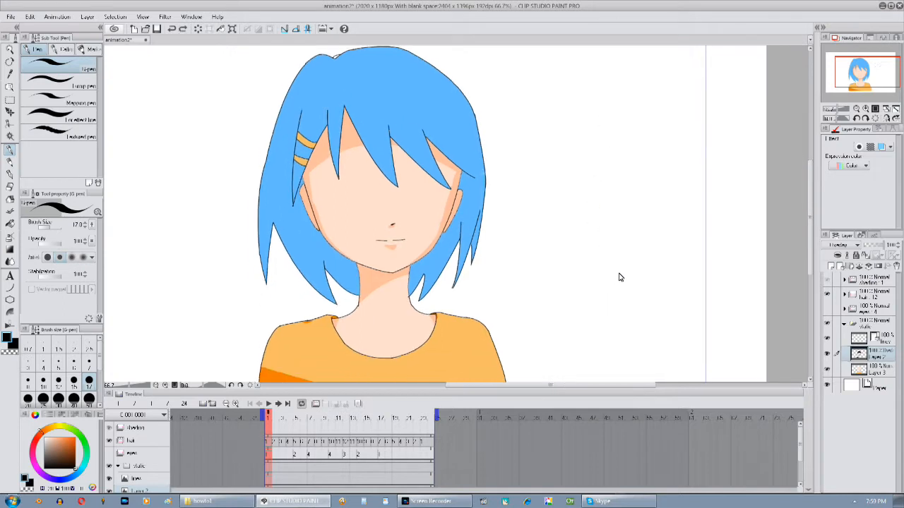
Select the vector layer inside the shading folder and assign cel 1 to frame 1 of the shading track
click(847, 324)
click(862, 280)
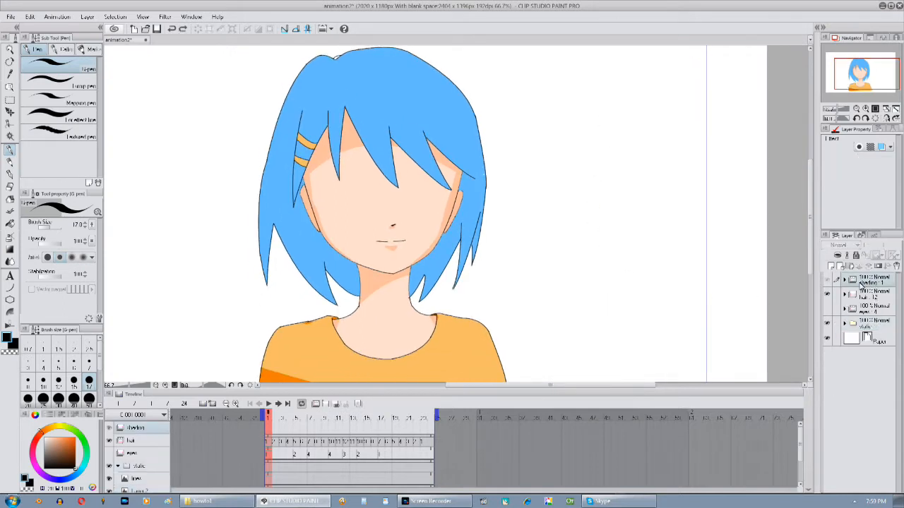
click(845, 281)
click(875, 299)
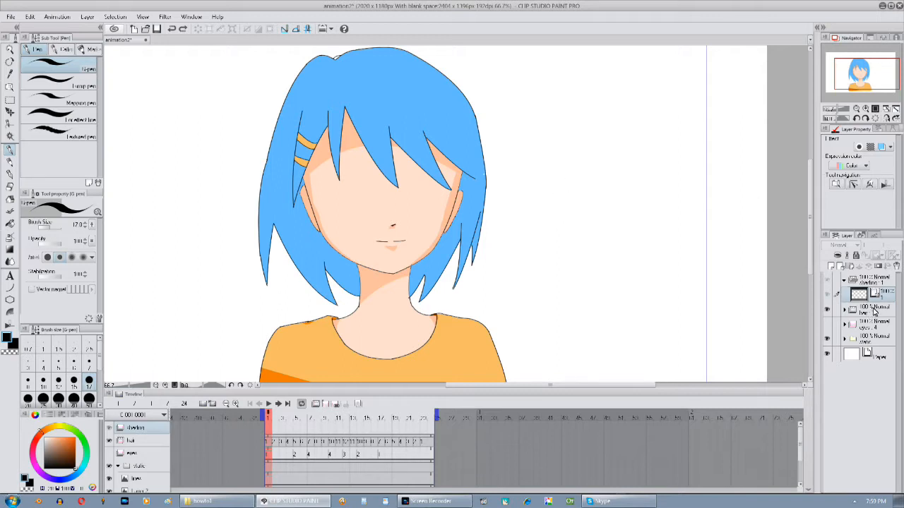
click(276, 442)
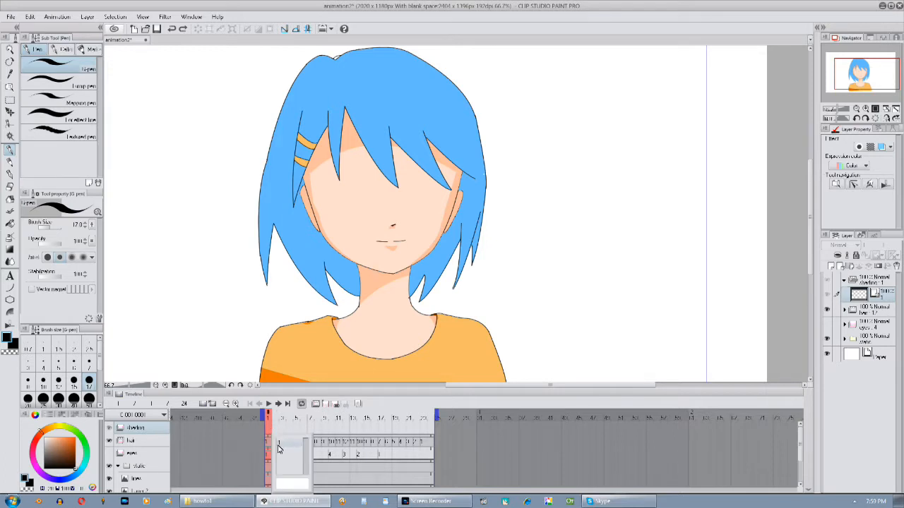
click(271, 427)
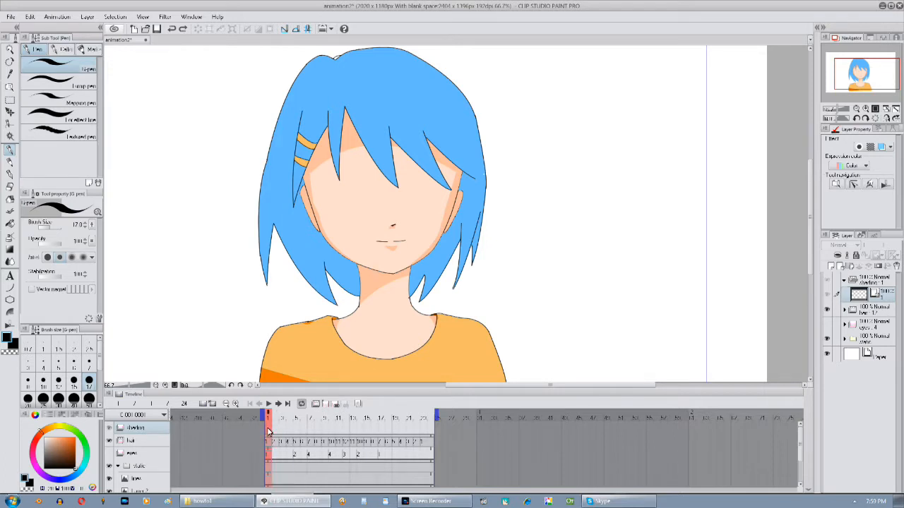
right_click(268, 429)
click(279, 444)
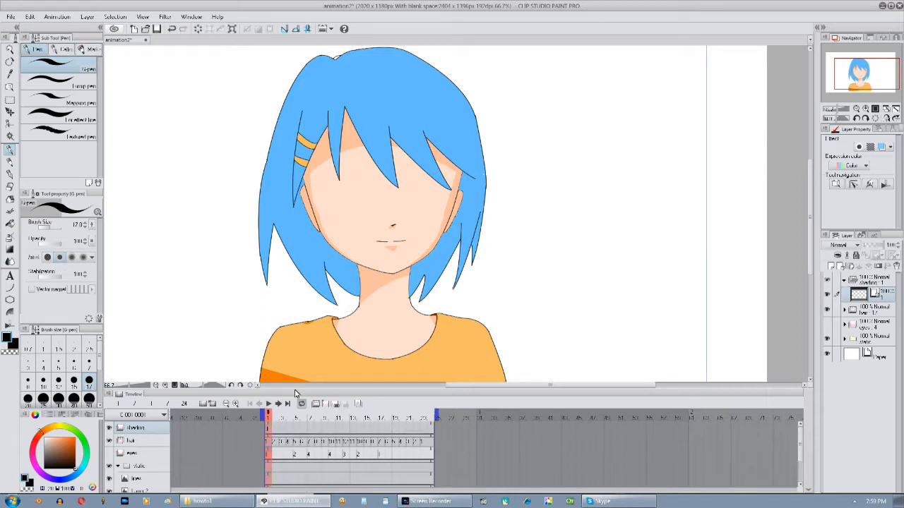
Set the shading folder's blending mode to Overlay and reselect cel 1 inside it
mouse_move(561, 146)
mouse_down()
mouse_move(548, 258)
mouse_move(521, 282)
mouse_up()
key(ctrl+z)
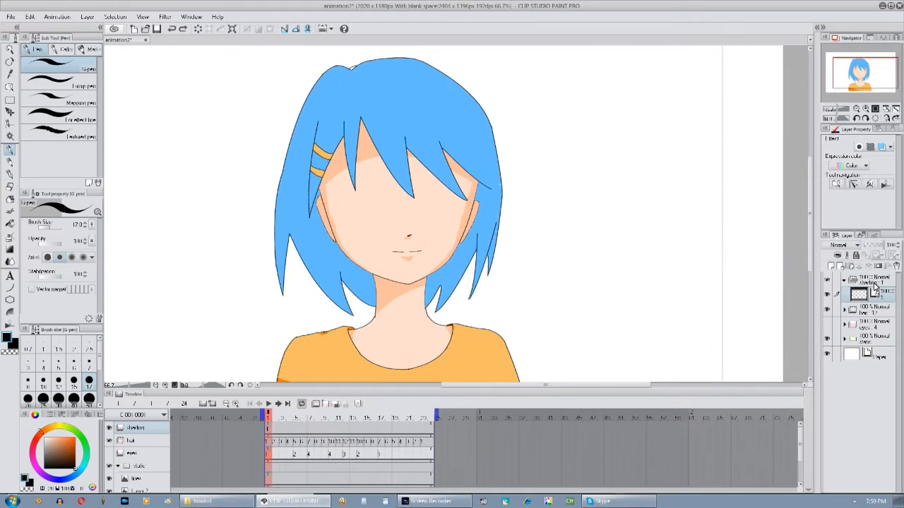
drag(421, 268, 414, 284)
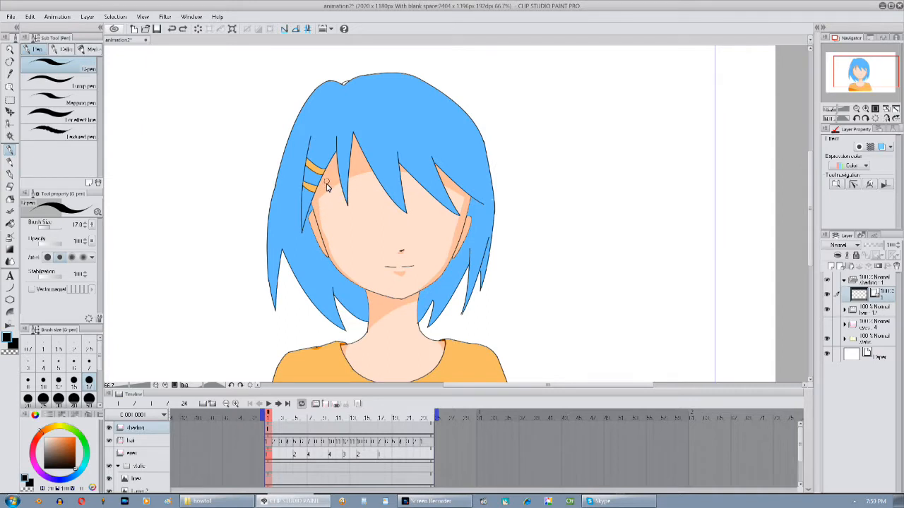
click(874, 283)
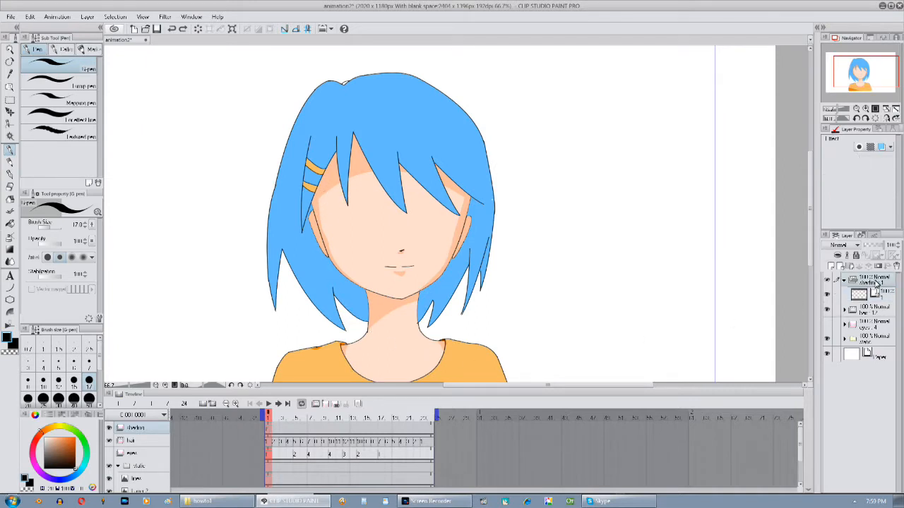
click(853, 248)
click(846, 353)
click(879, 298)
Paint test strokes down the hair with the G-pen and undo them
drag(370, 91, 404, 214)
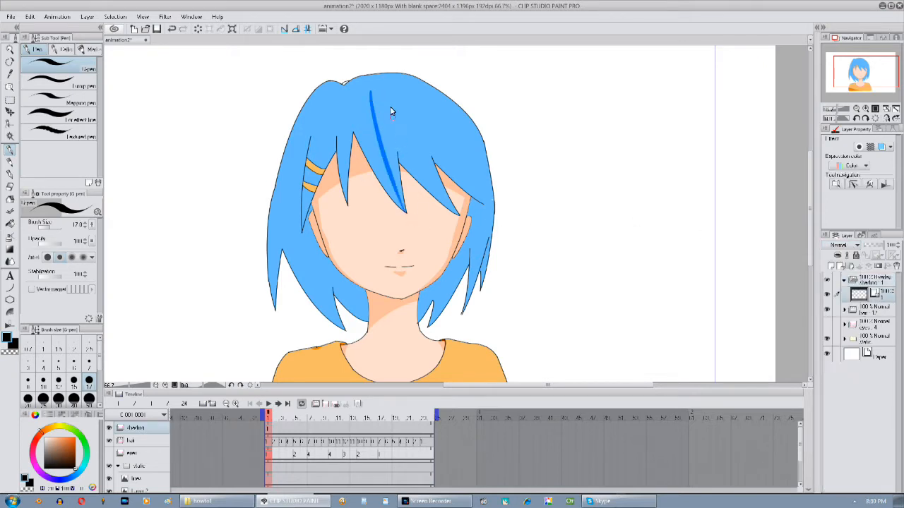
drag(390, 82, 462, 254)
key(ctrl+z)
key(ctrl+z)
key(ctrl+z)
Outline the shadow shapes on the back hair left of the face with the Curve tool
click(8, 290)
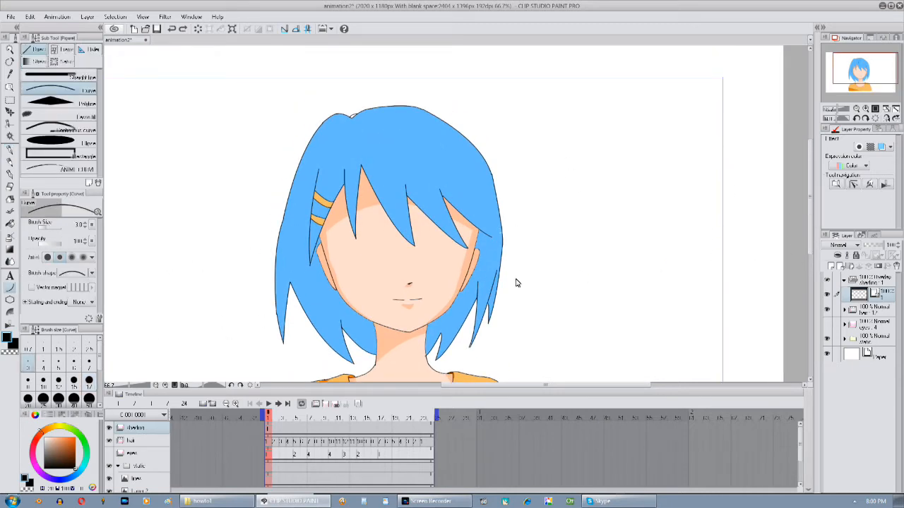
click(865, 108)
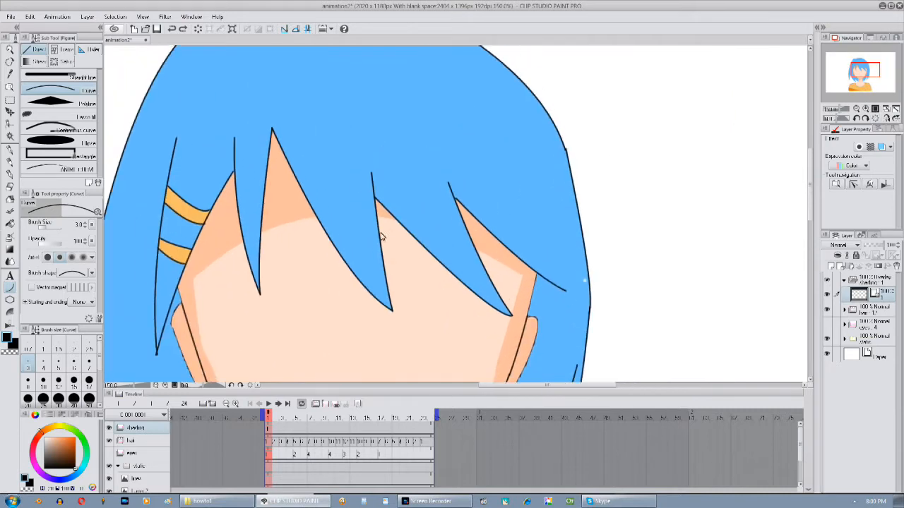
click(865, 67)
click(856, 108)
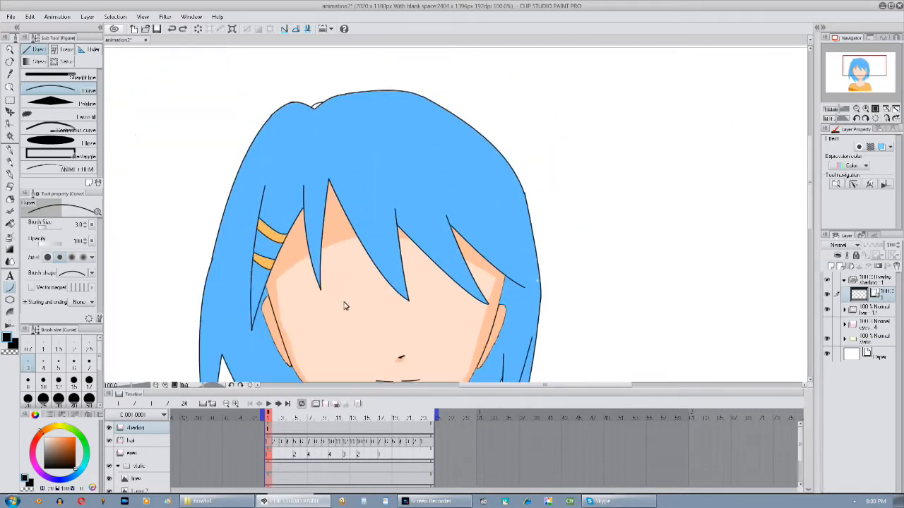
drag(371, 307, 422, 204)
mouse_move(305, 144)
mouse_down()
mouse_move(268, 240)
mouse_move(290, 217)
mouse_move(343, 342)
mouse_move(344, 278)
mouse_move(404, 355)
mouse_up()
click(323, 329)
click(382, 352)
Outline the shadow shapes on the back hair right of the face and a V-shaped shadow at the parting
mouse_move(562, 195)
mouse_down()
mouse_move(555, 173)
mouse_move(556, 254)
mouse_up()
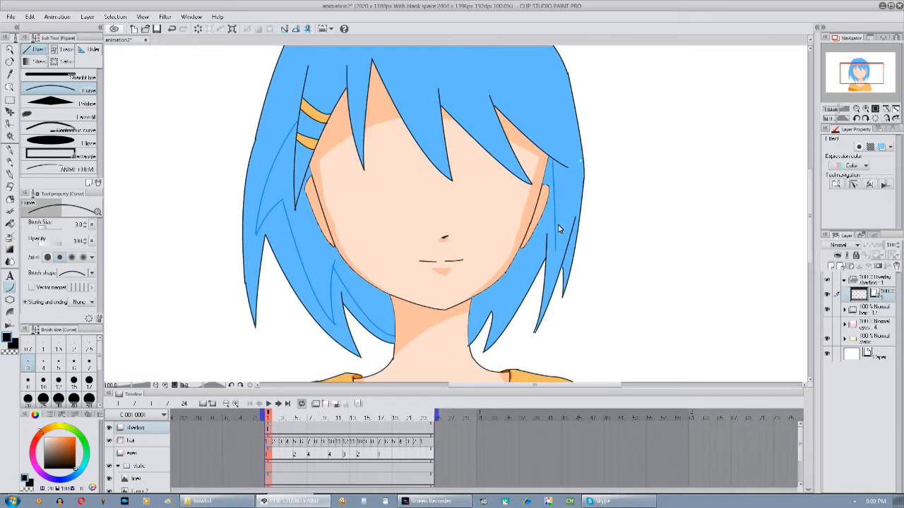
click(554, 238)
drag(547, 222, 500, 323)
click(506, 284)
drag(503, 281, 468, 334)
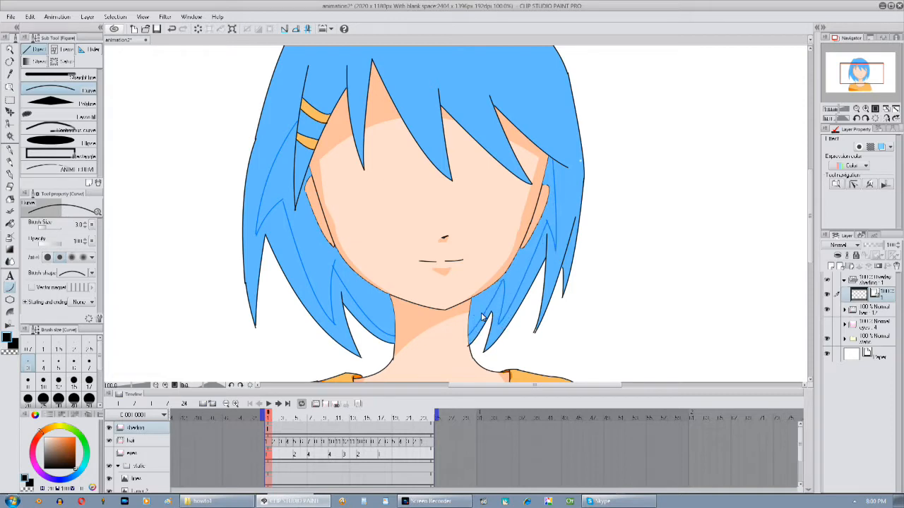
drag(452, 212, 464, 315)
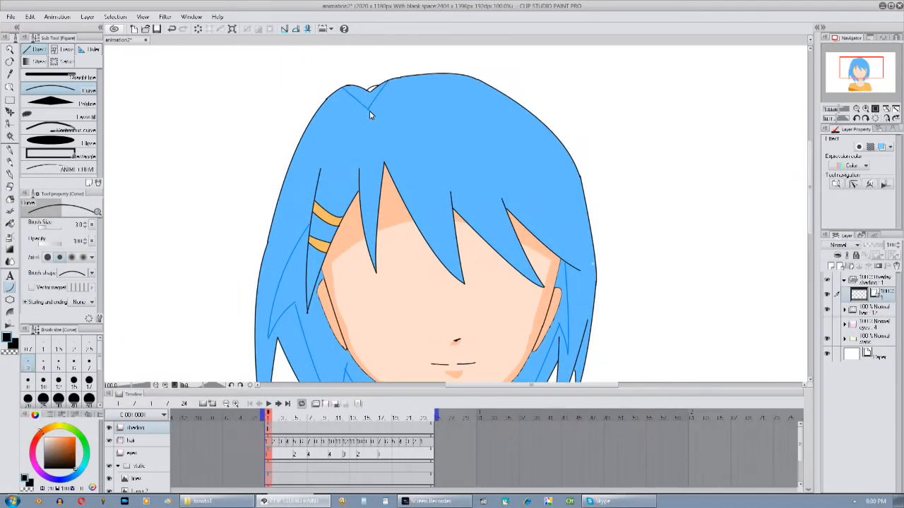
click(364, 96)
Create a selection from the first frame's hair cel and return to the shading cel
drag(490, 221, 482, 177)
right_click(877, 314)
mouse_move(825, 186)
click(706, 189)
key(ctrl+d)
click(845, 310)
mouse_move(898, 380)
mouse_down()
mouse_move(900, 423)
mouse_move(898, 353)
mouse_up()
right_click(883, 441)
mouse_move(876, 310)
click(708, 313)
click(859, 294)
Draw a curved shadow line across the fringe and down its right strand, clear the parts outside the hair, and deselect
drag(694, 258, 673, 252)
mouse_move(281, 174)
mouse_down()
mouse_move(489, 176)
mouse_move(526, 166)
mouse_move(516, 164)
mouse_up()
click(424, 194)
drag(517, 165, 551, 219)
click(539, 188)
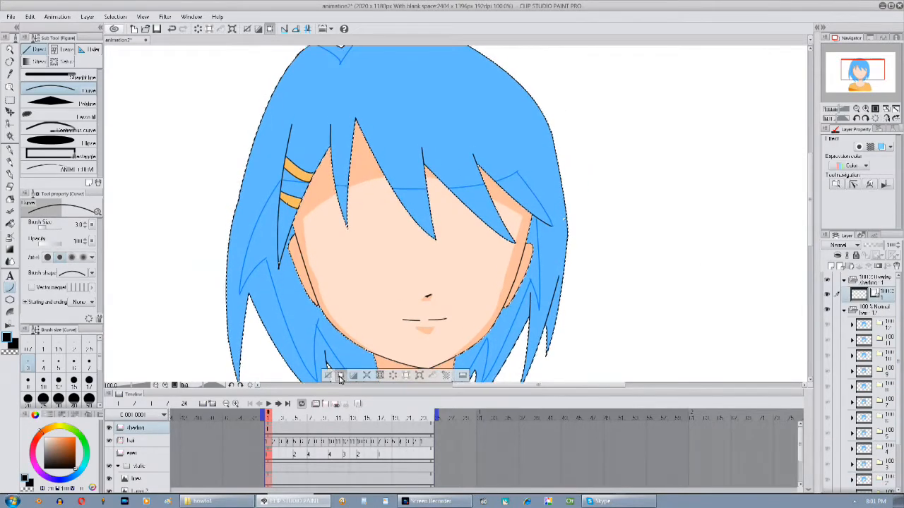
key(ctrl+d)
drag(462, 342, 462, 355)
click(845, 310)
Adjust a control point of the shadow line beside the hair clips and save the file
mouse_move(543, 317)
mouse_down()
mouse_move(585, 351)
mouse_move(577, 332)
mouse_up()
click(10, 324)
click(69, 73)
drag(318, 207, 319, 200)
drag(430, 290, 402, 202)
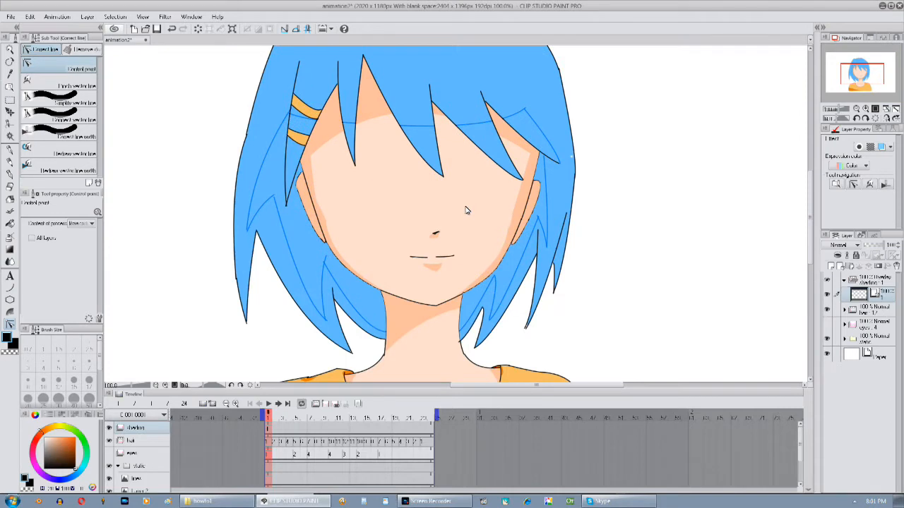
key(ctrl+s)
drag(571, 253, 562, 298)
mouse_move(460, 286)
mouse_down()
mouse_move(458, 276)
mouse_move(456, 296)
mouse_up()
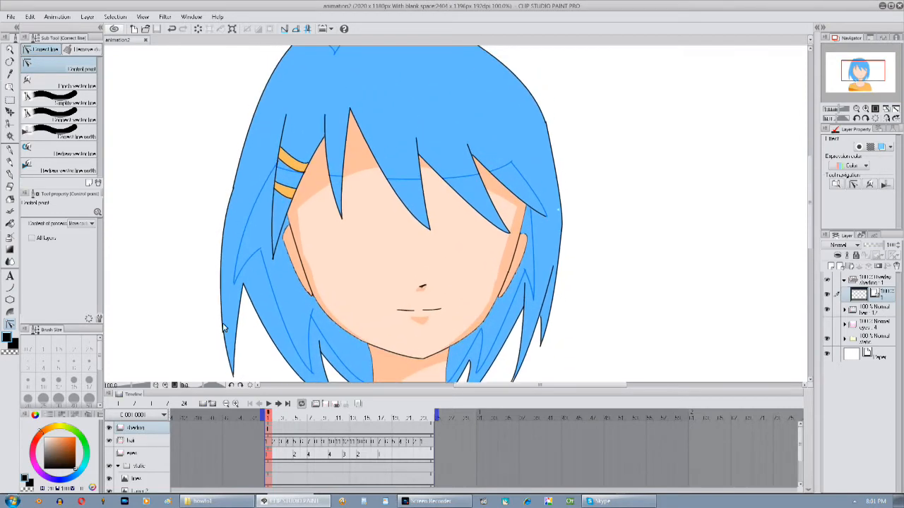
drag(465, 254, 470, 245)
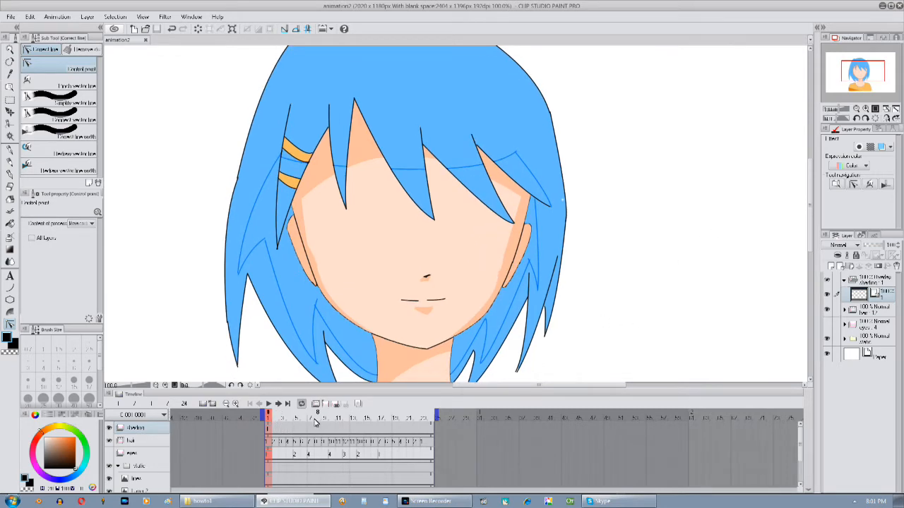
Compare the hair in frames 1 and 2 and check the hair and eyes folders by toggling their visibility
click(274, 417)
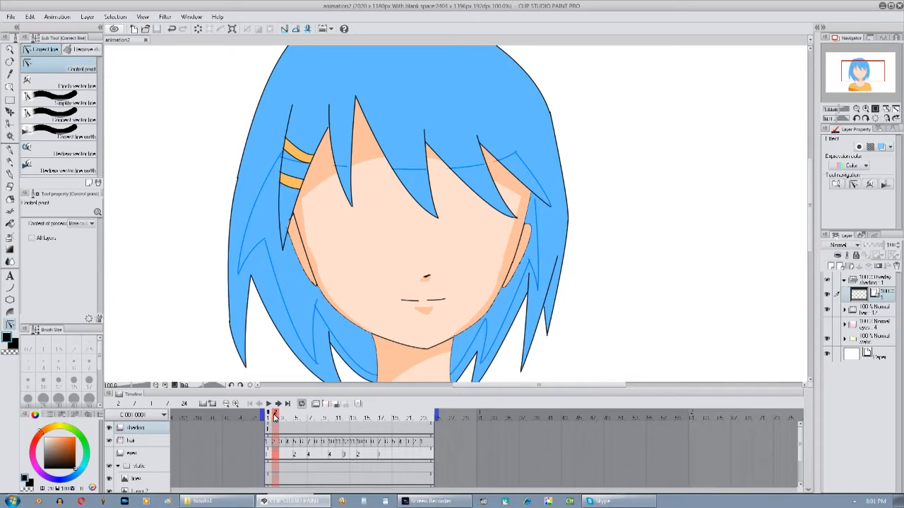
click(269, 417)
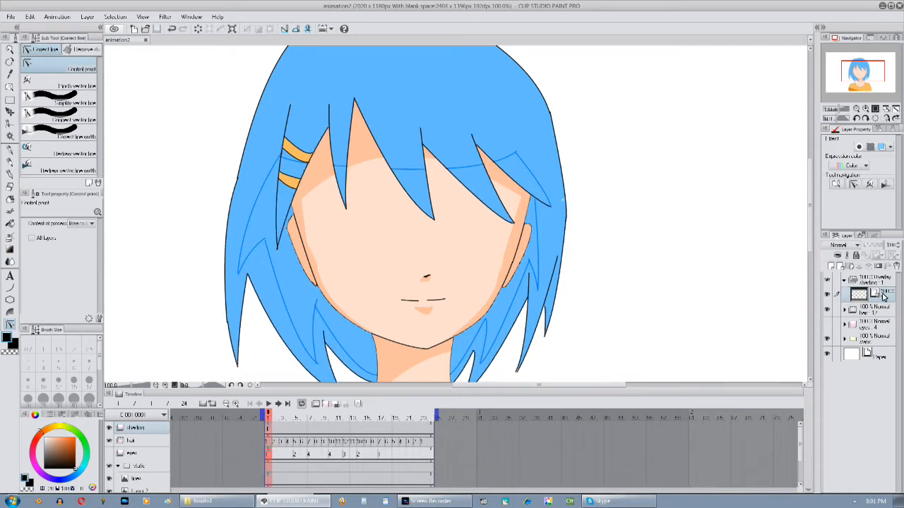
click(826, 311)
click(827, 310)
click(827, 324)
click(827, 324)
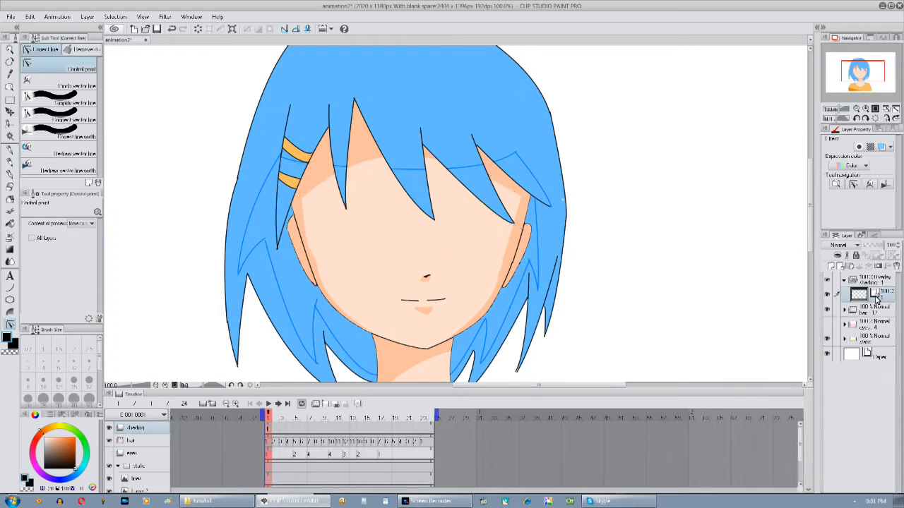
click(826, 325)
click(827, 325)
Duplicate shading cel 1 and assign the copy, cel 2, to frame 2 of the shading track
right_click(874, 297)
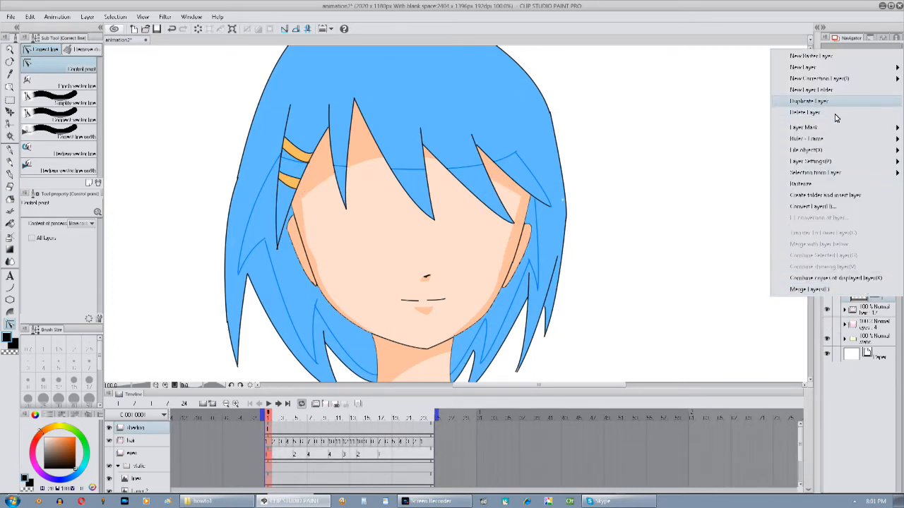
click(819, 101)
drag(270, 415, 278, 418)
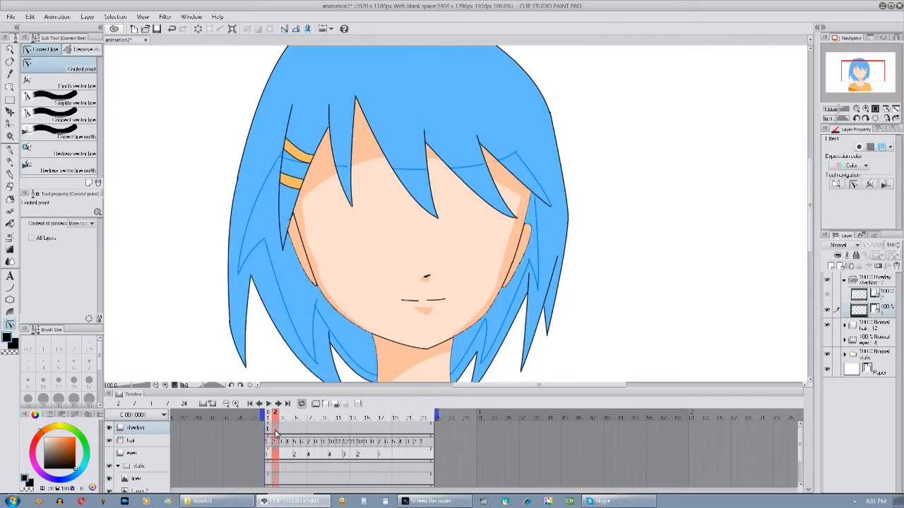
click(276, 433)
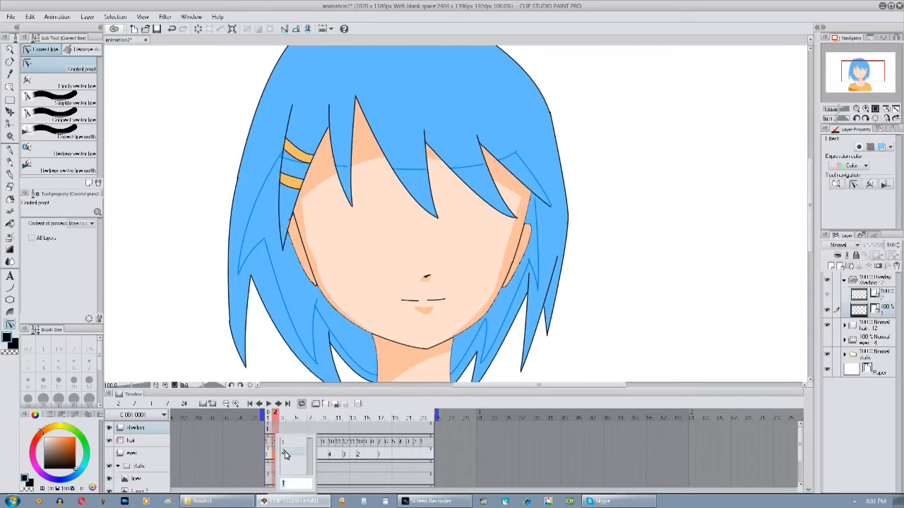
click(293, 453)
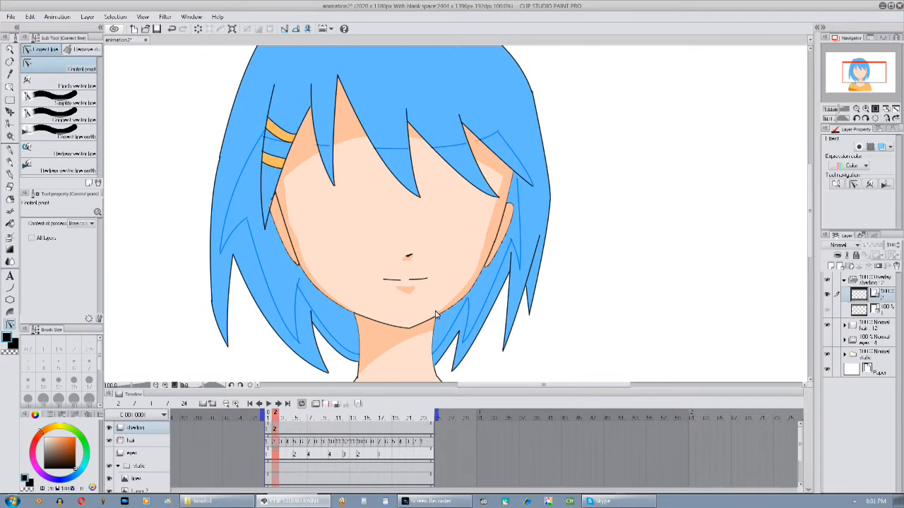
Move the control points of cel 2's shadow lines on the lower left strands to follow the hair in frame 2
scroll(436, 315, up, 3)
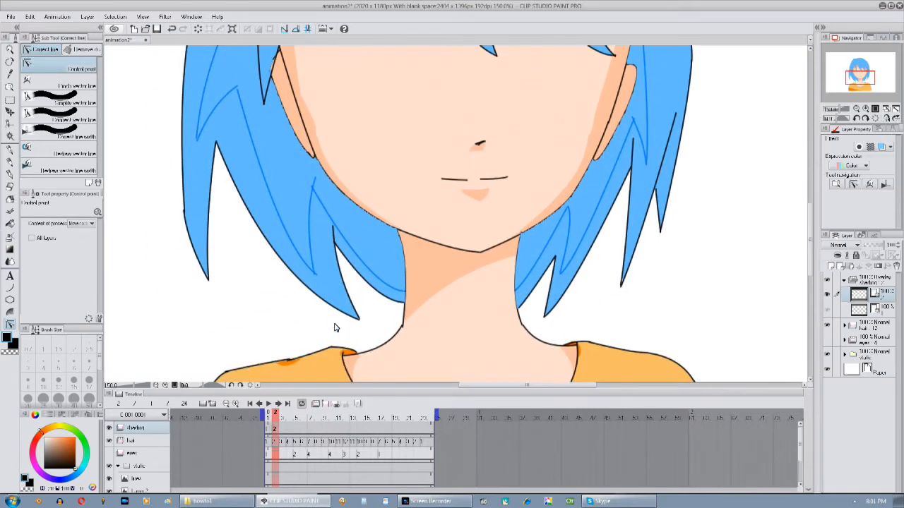
click(269, 422)
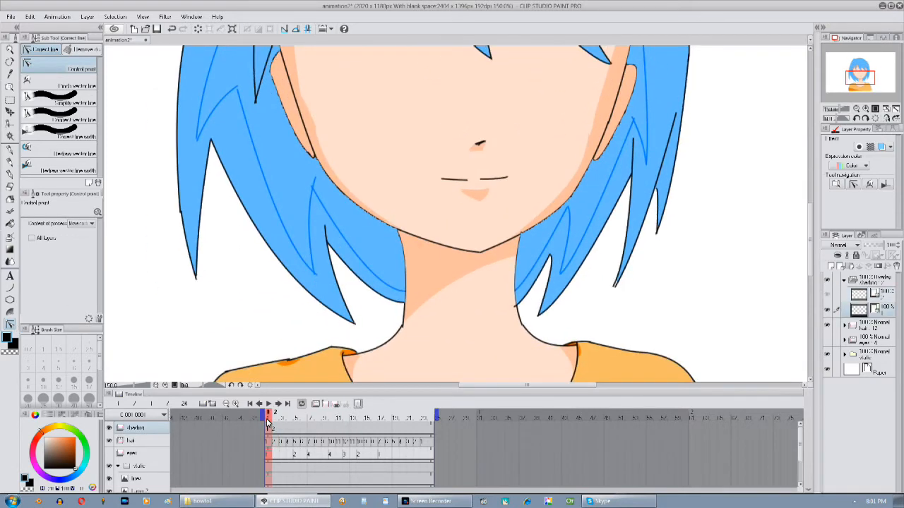
click(275, 422)
drag(348, 266, 380, 373)
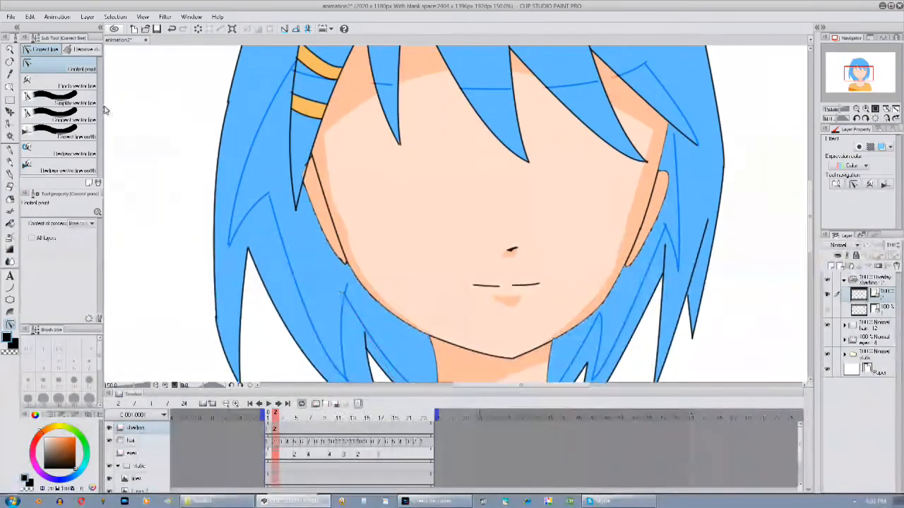
click(10, 113)
click(11, 324)
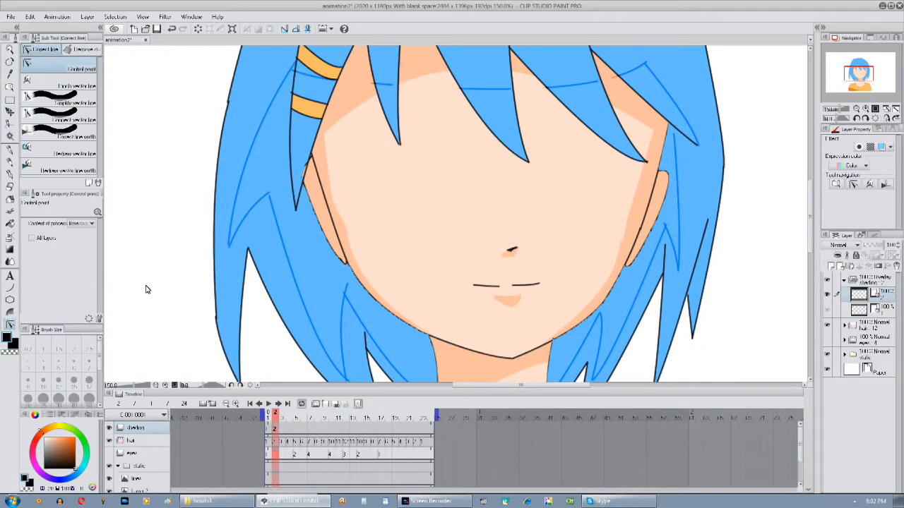
drag(359, 293, 297, 210)
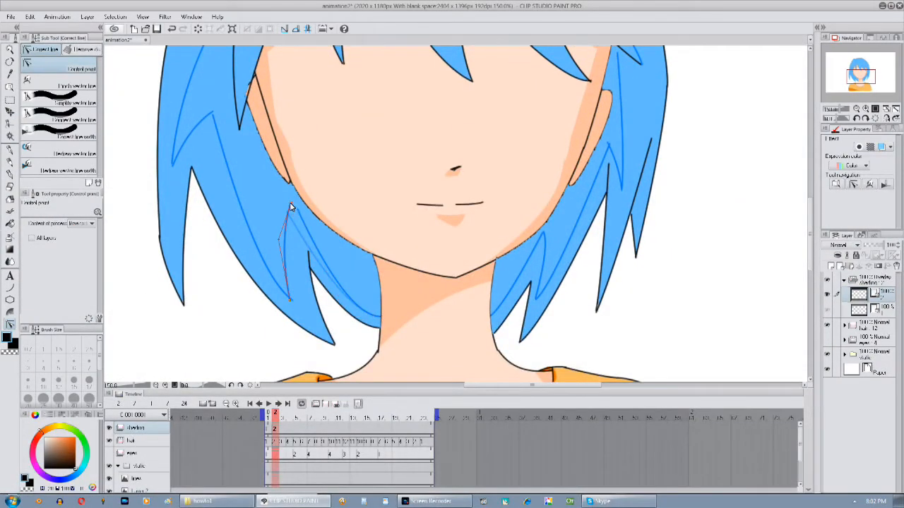
drag(296, 303, 300, 310)
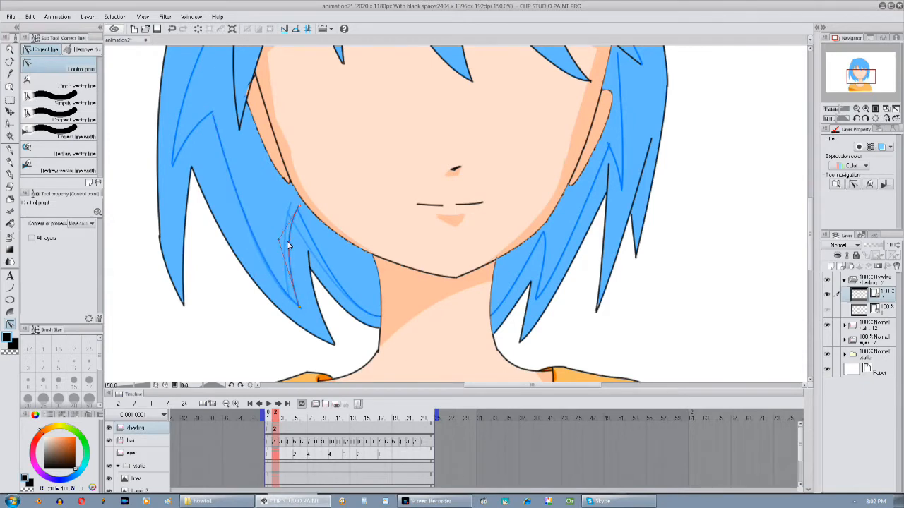
drag(213, 120, 248, 181)
click(269, 416)
click(275, 417)
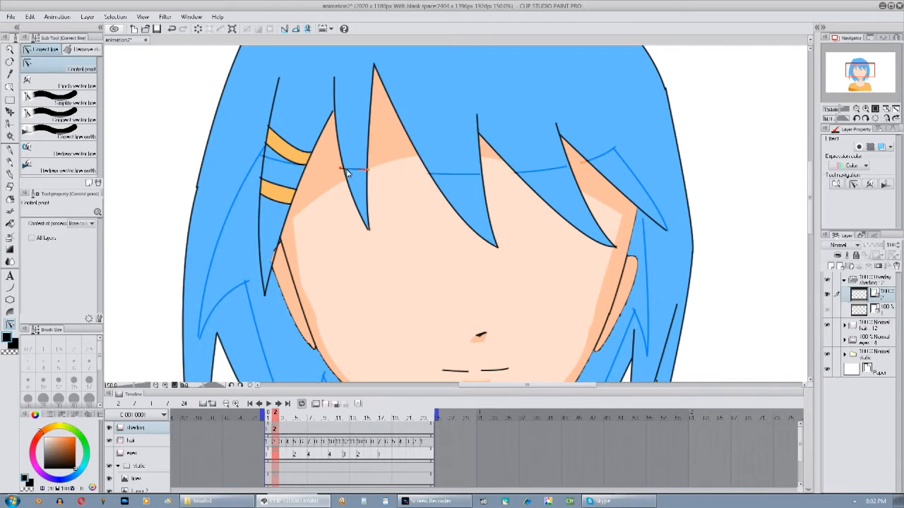
Select and delete the shadow line segments across the fringe in cel 2
mouse_move(349, 170)
mouse_down()
mouse_move(343, 176)
mouse_move(499, 186)
mouse_move(253, 161)
mouse_up()
click(10, 135)
click(10, 123)
key(Delete)
key(ctrl+d)
drag(443, 180, 417, 187)
drag(581, 157, 572, 164)
key(Delete)
key(ctrl+d)
Turn on onion skin and redraw cel 2's fringe shadow curves with the Curve tool to fit the moved strands
click(359, 404)
key(u)
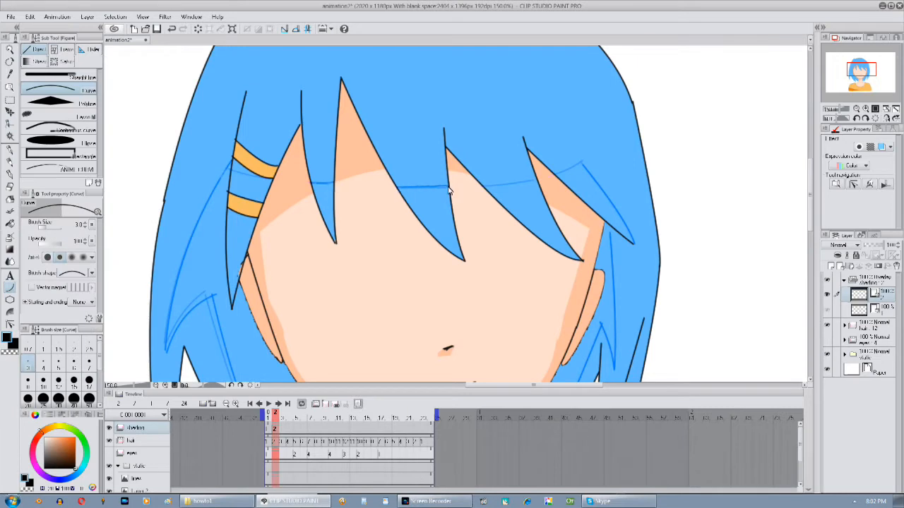
drag(554, 176, 583, 165)
click(574, 173)
mouse_move(248, 185)
mouse_down()
mouse_move(267, 184)
mouse_move(208, 330)
mouse_up()
click(10, 323)
drag(416, 96, 410, 78)
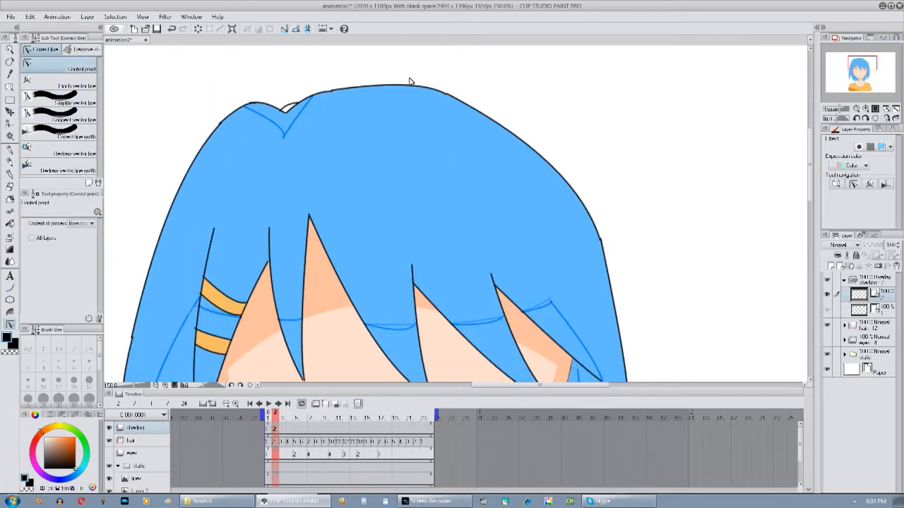
Fine-tune the control points of cel 2's shadow lines on the right side strands, comparing frames 1 and 2
drag(440, 215, 410, 79)
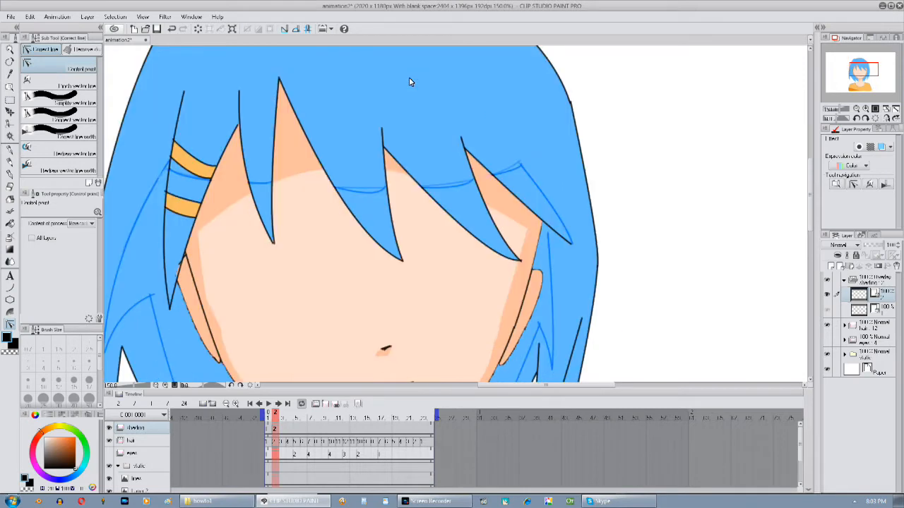
drag(380, 198, 371, 156)
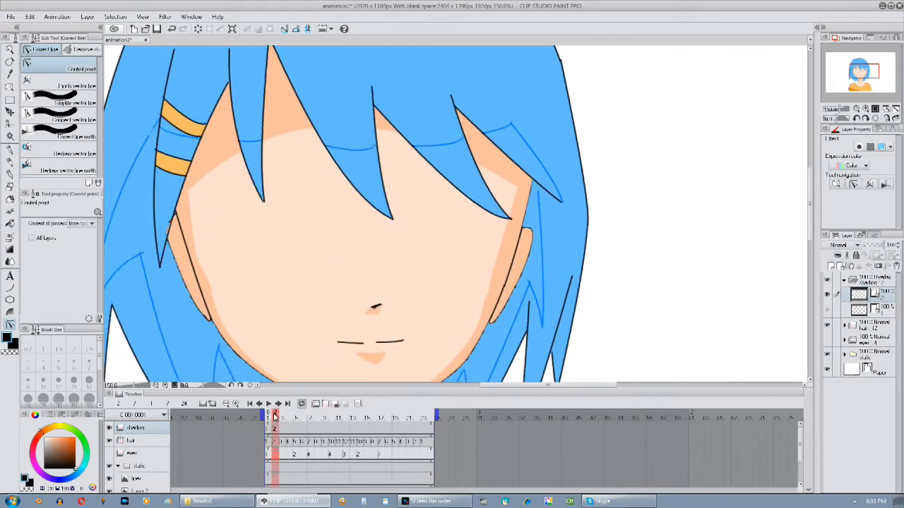
drag(132, 221, 59, 257)
drag(436, 153, 435, 149)
drag(481, 236, 465, 132)
click(268, 417)
click(274, 417)
drag(366, 368, 347, 323)
click(268, 417)
click(274, 417)
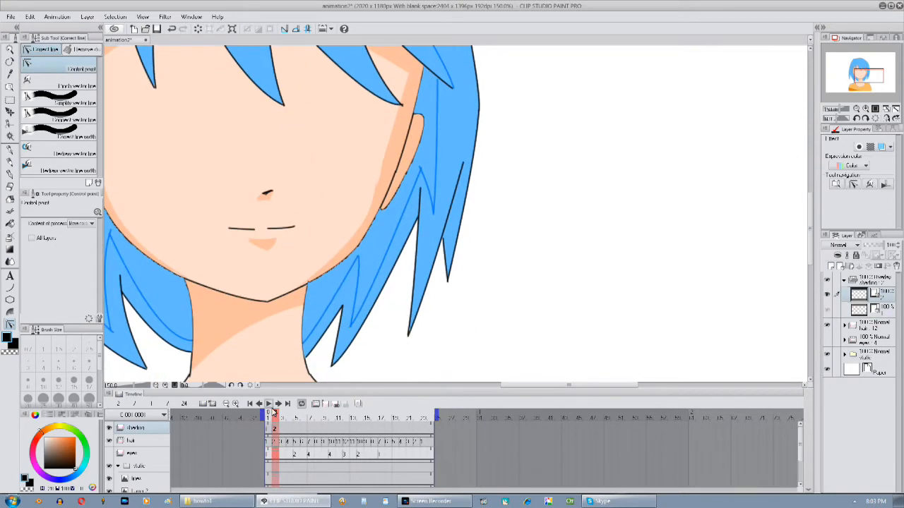
drag(420, 168, 423, 168)
mouse_move(480, 169)
mouse_down()
mouse_move(502, 224)
mouse_move(675, 151)
mouse_up()
Adjust cel 2's short shadow curve on the outer left strand and compare it with frame 1
click(267, 417)
click(273, 418)
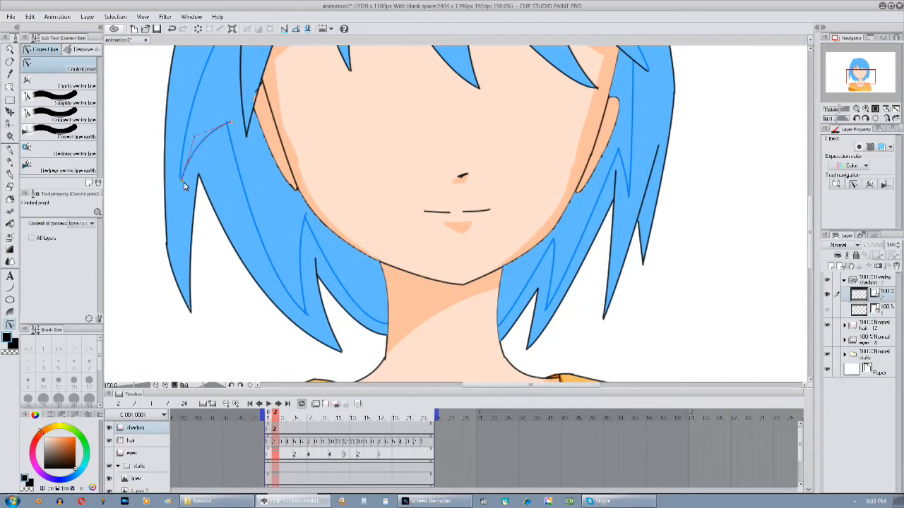
drag(228, 125, 230, 278)
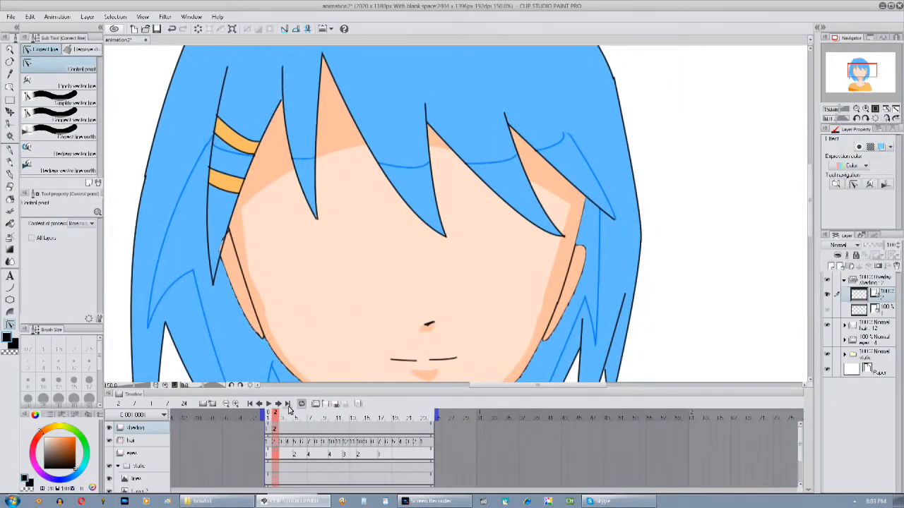
click(269, 418)
click(274, 418)
drag(373, 272, 368, 143)
Duplicate shading cel 2 and assign the copy, cel 3, to frame 3 of the shading track
right_click(876, 296)
click(833, 99)
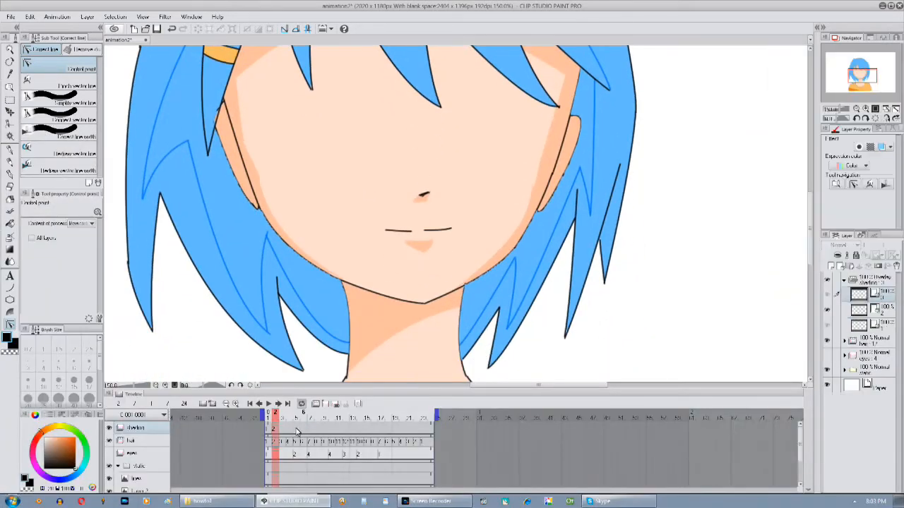
click(282, 417)
right_click(283, 429)
click(290, 460)
Move the control points of cel 3's shadow lines on the left strands and fringe to follow the hair in frame 3
drag(312, 342, 305, 299)
mouse_move(141, 169)
mouse_down()
mouse_move(207, 220)
mouse_move(246, 154)
mouse_up()
drag(202, 209, 206, 290)
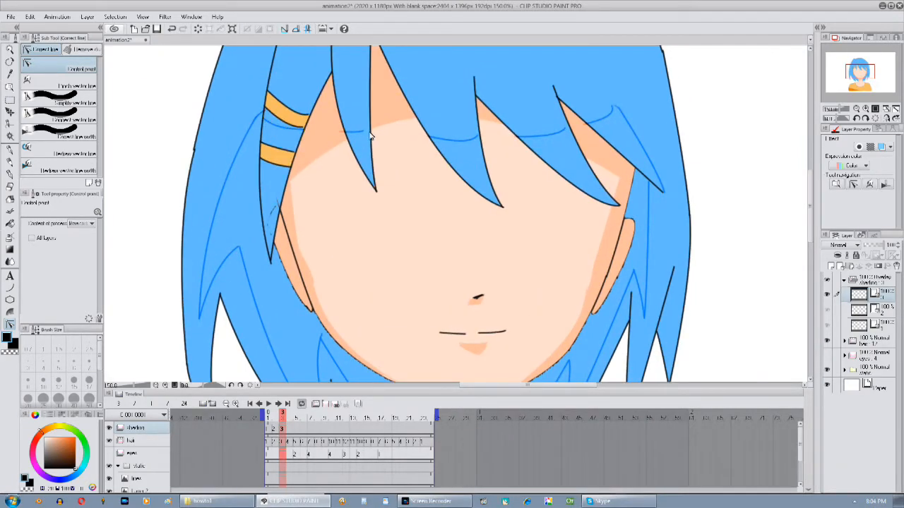
drag(341, 132, 343, 131)
drag(451, 182, 424, 223)
drag(449, 175, 451, 173)
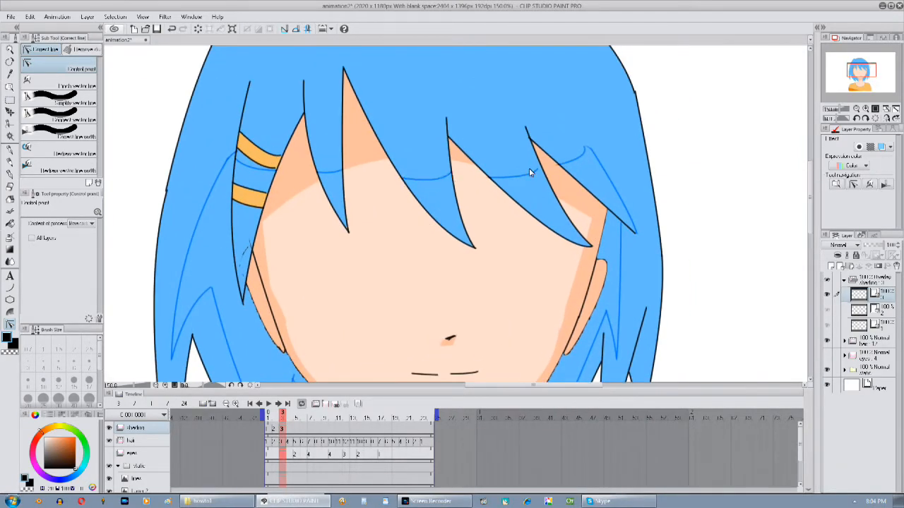
Move the control points of cel 3's shadow lines on the right side strands, comparing them with frame 2
drag(635, 223, 551, 97)
click(276, 417)
click(282, 415)
click(277, 416)
click(281, 416)
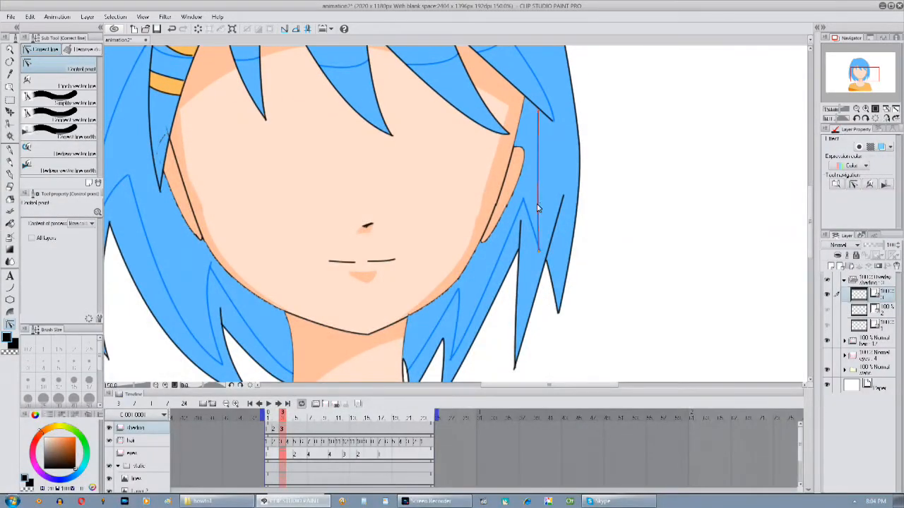
drag(529, 219, 534, 190)
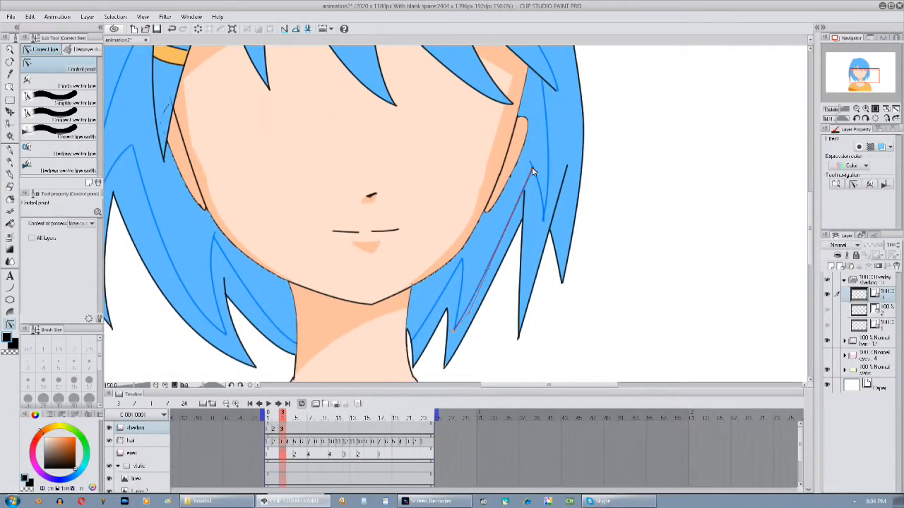
drag(520, 244, 521, 200)
click(276, 416)
click(282, 416)
Duplicate shading cel 3 and assign the copy, cel 4, to frame 4 of the shading track
key(u)
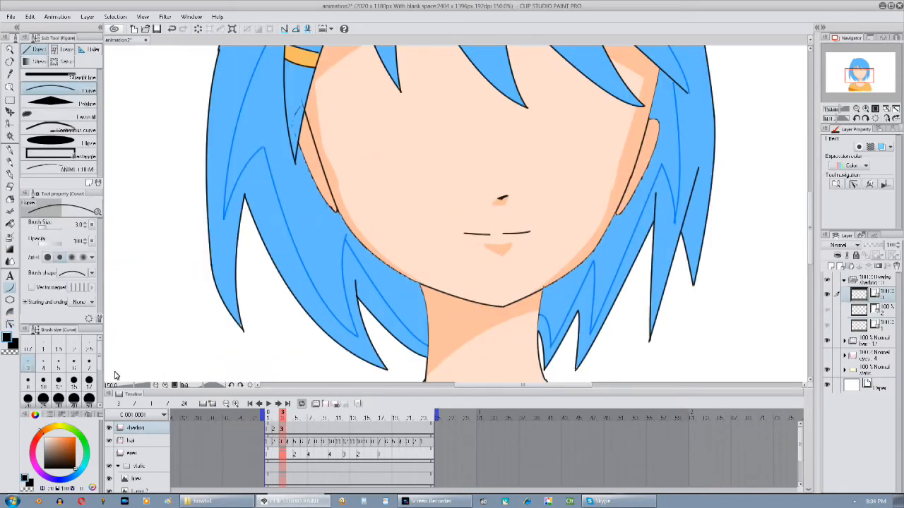
mouse_move(282, 414)
mouse_down()
mouse_move(268, 419)
mouse_move(281, 425)
mouse_move(268, 427)
mouse_move(288, 432)
mouse_up()
drag(416, 303, 409, 332)
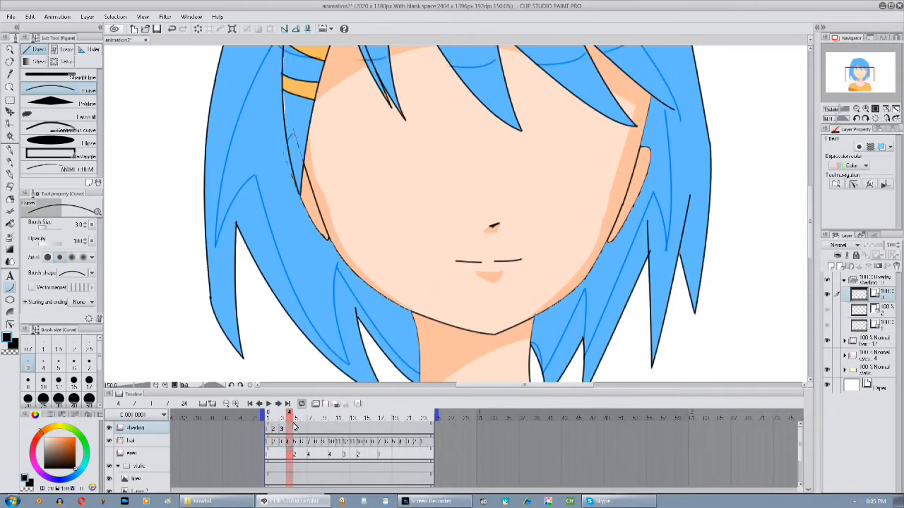
click(839, 266)
Move the control points of cel 4's fringe shadow curves to fit the strands in frame 4
mouse_move(470, 334)
mouse_down()
mouse_move(388, 286)
mouse_move(411, 321)
mouse_up()
drag(359, 148, 348, 266)
click(10, 325)
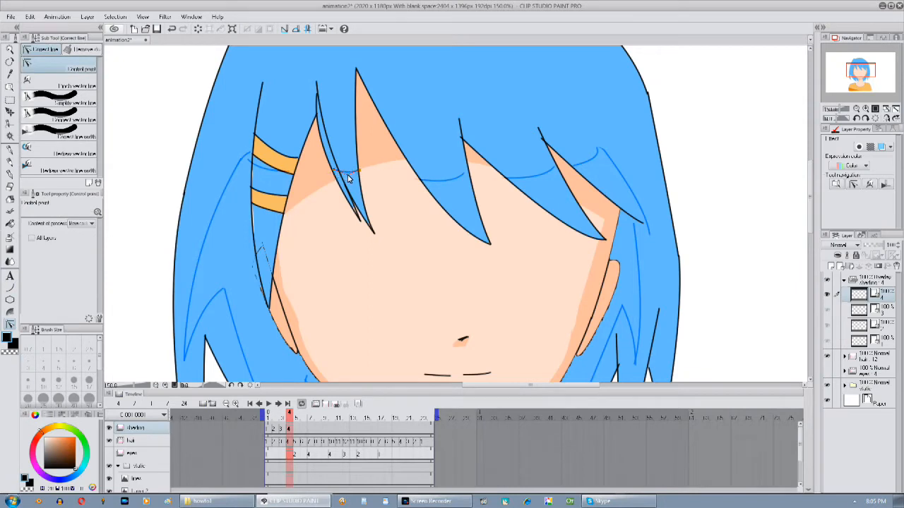
drag(406, 209, 399, 210)
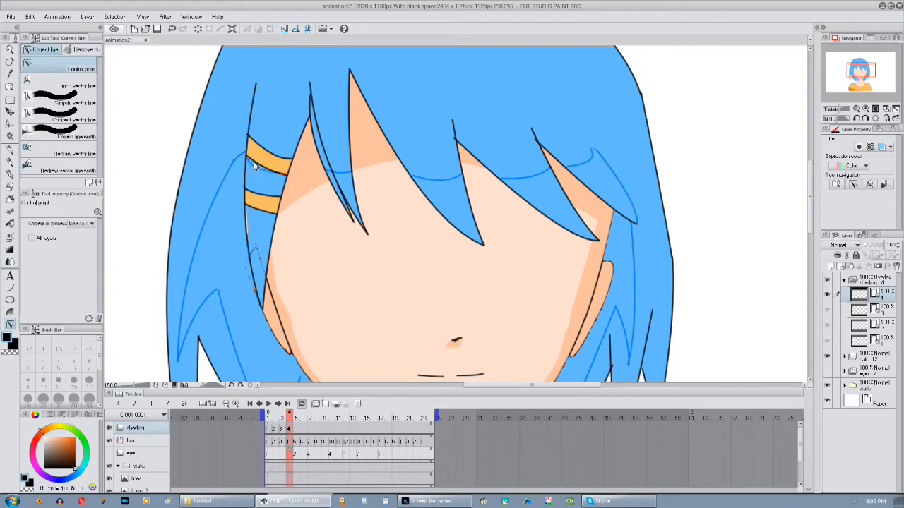
Move the control points of cel 4's shadow lines on the left strands, comparing frames 3 and 4
drag(291, 329, 334, 217)
drag(221, 249, 228, 259)
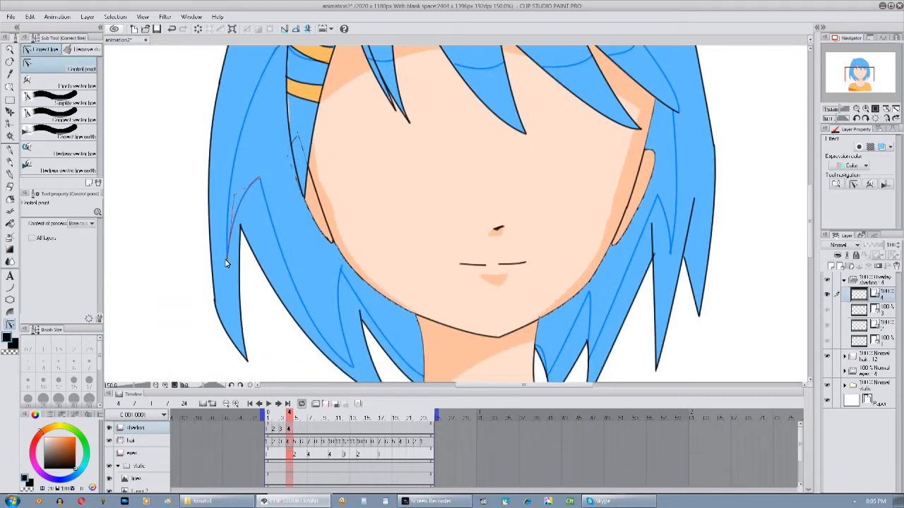
key(Left)
key(Right)
drag(318, 332, 309, 302)
click(336, 242)
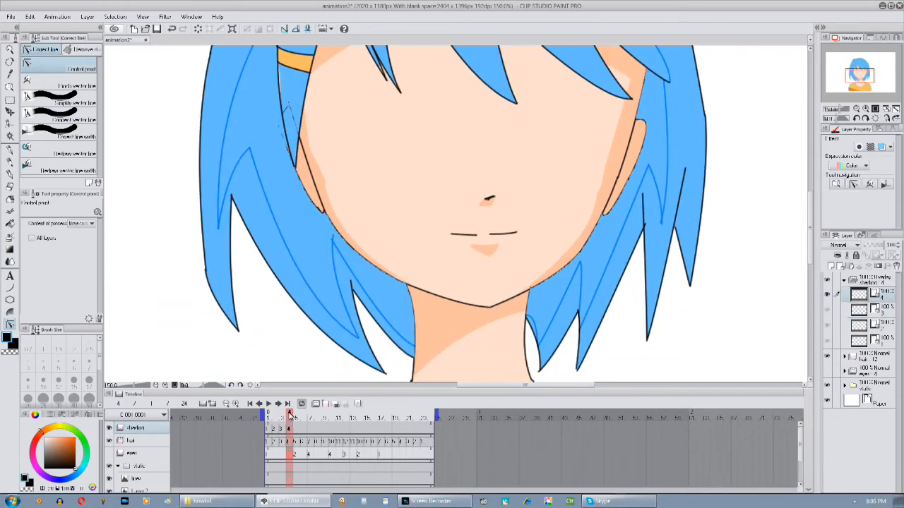
key(Left)
key(Right)
drag(333, 237, 336, 242)
Move the control points of cel 4's shadow lines on the lower right strands to follow the hair
mouse_move(541, 346)
mouse_down()
mouse_move(412, 308)
mouse_move(420, 307)
mouse_move(417, 291)
mouse_move(425, 302)
mouse_up()
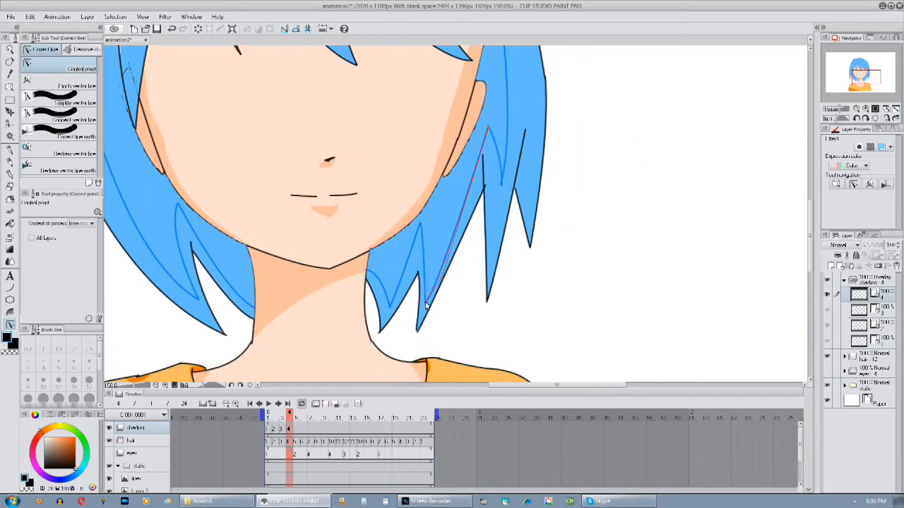
drag(460, 209, 448, 253)
drag(489, 232, 484, 250)
mouse_move(442, 195)
mouse_down()
mouse_move(493, 295)
mouse_move(503, 278)
mouse_up()
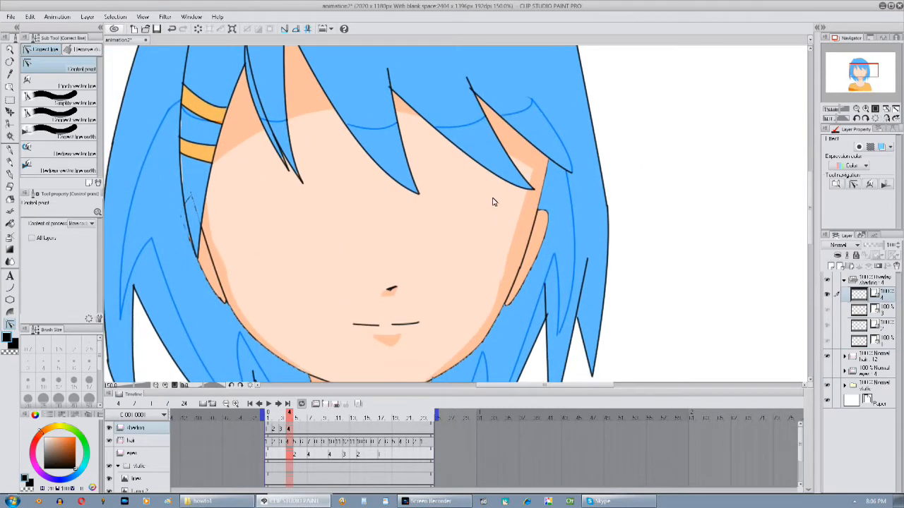
mouse_move(560, 333)
mouse_down()
mouse_move(539, 294)
mouse_move(575, 201)
mouse_up()
Paste a copy of shading cel 4 as cel 5 and assign it to frame 5 of the shading track
drag(276, 418, 297, 420)
key(ctrl+v)
right_click(298, 430)
click(318, 480)
Move the control points of cel 5's shadow lines on the left strands and fringe, comparing frames 4 and 5
drag(176, 212, 247, 218)
drag(206, 195, 212, 203)
drag(220, 155, 212, 138)
click(288, 428)
click(296, 427)
drag(337, 285, 344, 286)
drag(320, 232, 323, 228)
drag(315, 190, 321, 199)
mouse_move(219, 141)
mouse_down()
mouse_move(227, 191)
mouse_move(209, 142)
mouse_up()
drag(282, 240, 265, 215)
Move the control points of cel 5's shadow lines on the right side strands to follow the hair in frame 5
drag(287, 420, 292, 420)
drag(540, 289, 513, 288)
drag(616, 151, 530, 226)
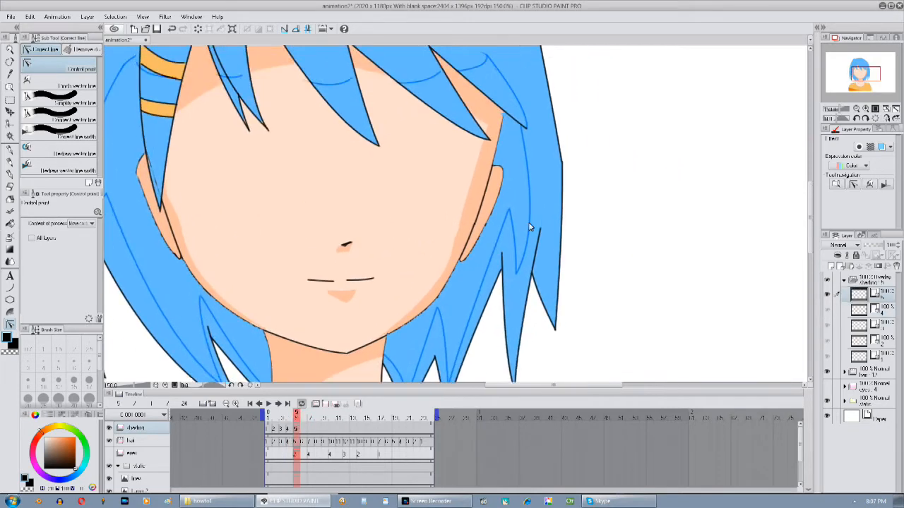
drag(288, 419, 296, 419)
drag(531, 226, 526, 226)
drag(398, 151, 423, 264)
drag(253, 188, 317, 214)
drag(417, 339, 278, 194)
Examine cel 5's shadow lines across the hair against the neighbouring frame
mouse_move(297, 422)
mouse_down()
mouse_move(266, 423)
mouse_move(296, 426)
mouse_up()
scroll(343, 302, down, 1)
drag(343, 302, 445, 303)
drag(297, 425, 297, 426)
drag(353, 163, 438, 160)
scroll(439, 158, up, 2)
scroll(439, 155, down, 2)
Copy shading cel 5, paste it as cel 6 and assign it to frame 6 of the shading track
key(ctrl+c)
key(ctrl+v)
right_click(304, 431)
click(318, 488)
Erase the excess shadow line near the left hair bands in cel 6 and delete a control point there
mouse_move(560, 305)
mouse_down()
mouse_move(482, 331)
mouse_move(514, 328)
mouse_up()
scroll(446, 194, up, 2)
drag(162, 141, 320, 57)
mouse_move(294, 63)
mouse_down()
mouse_move(305, 73)
mouse_move(290, 180)
mouse_up()
key(e)
drag(287, 143, 306, 146)
key(y)
click(92, 224)
click(79, 252)
click(288, 167)
click(91, 223)
click(95, 232)
Move the control points of cel 6's shadow lines on the left strands and shrink the timeline area for more canvas
drag(237, 297, 255, 181)
drag(276, 220, 272, 215)
drag(261, 304, 253, 206)
drag(314, 389, 311, 409)
drag(279, 313, 245, 140)
drag(293, 170, 288, 180)
mouse_move(303, 211)
mouse_down()
mouse_move(267, 147)
mouse_move(271, 208)
mouse_up()
Move the control points of cel 6's shadow lines on the lower strands, comparing them with the neighbouring frames
drag(397, 326, 228, 330)
key(Left)
key(Right)
mouse_move(435, 356)
mouse_down()
mouse_move(443, 354)
mouse_move(374, 366)
mouse_move(427, 362)
mouse_up()
key(Left)
key(Right)
drag(459, 271, 405, 327)
key(Left)
key(Right)
key(Right)
key(Left)
Compare the fringe and right side shadow lines of frames 4, 5 and 6
drag(438, 134, 549, 309)
scroll(474, 178, down, 4)
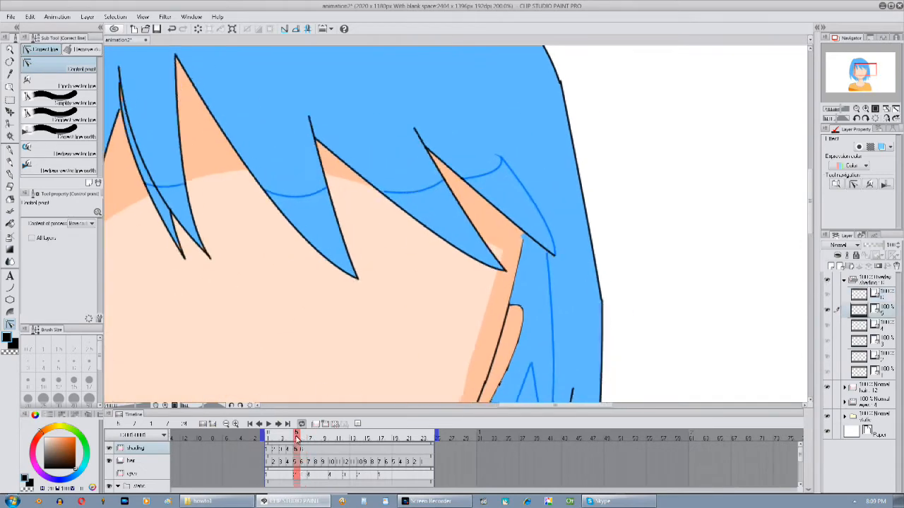
key(Right)
key(Left)
key(Left)
key(Right)
key(Right)
Duplicate shading cel 6 and assign the copy, cel 7, to frame 7 of the shading track
right_click(882, 292)
click(811, 95)
scroll(324, 184, up, 4)
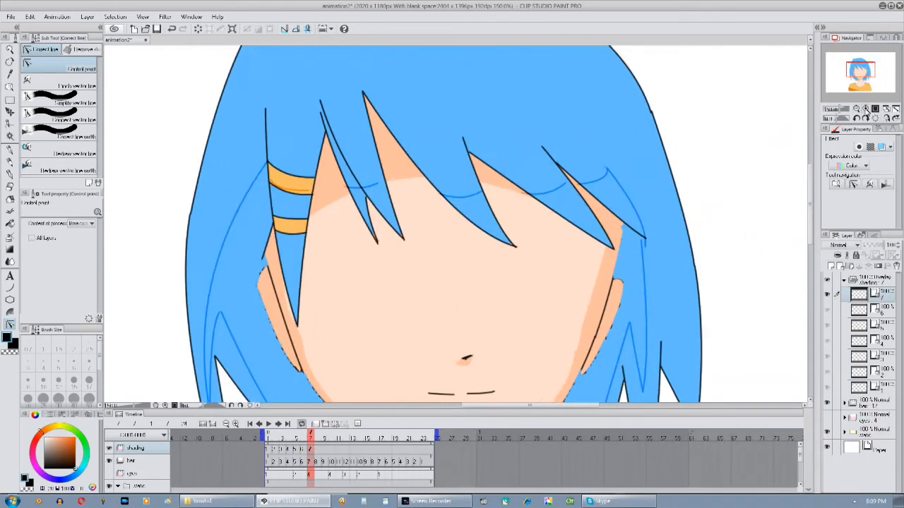
Move the control points of cel 7's shadow lines on the right fringe and lower right strands to fit frame 7
scroll(176, 182, down, 6)
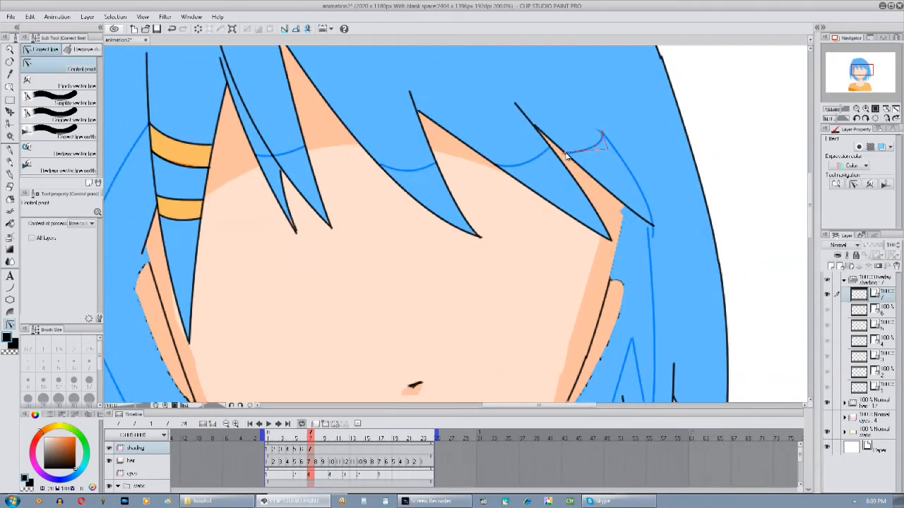
scroll(424, 184, right, 4)
drag(495, 184, 502, 159)
drag(421, 341, 430, 340)
drag(419, 300, 422, 284)
click(547, 215)
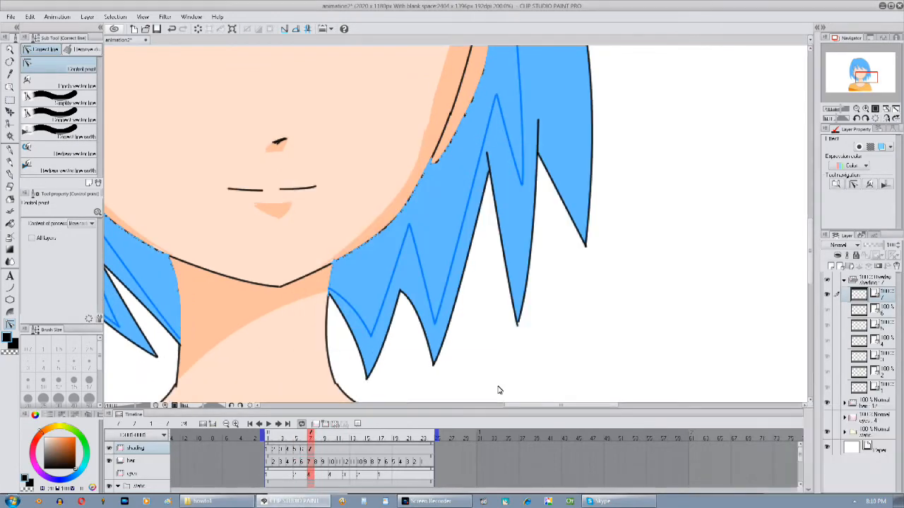
Add a control point to cel 7's long shadow curve on the outer left strand and return to moving control points
scroll(372, 314, down, 1)
scroll(317, 296, left, 3)
scroll(290, 277, up, 1)
drag(139, 74, 272, 174)
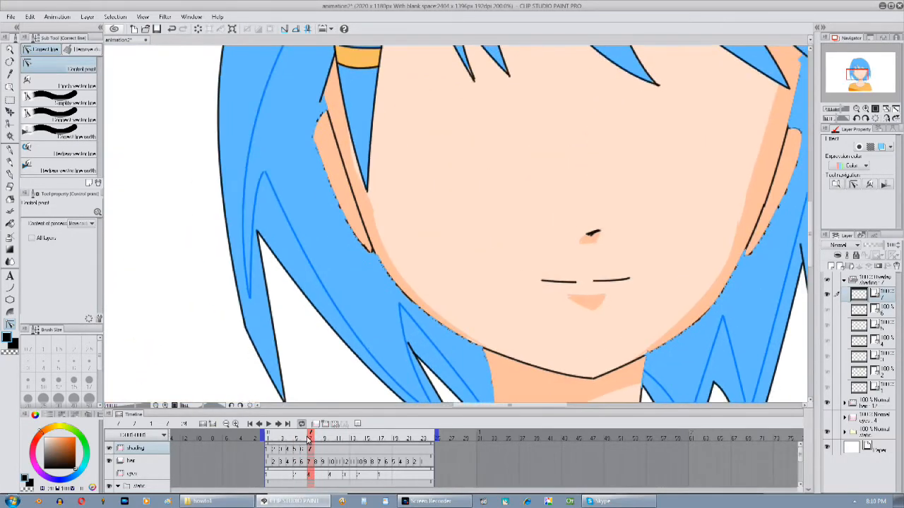
drag(250, 302, 290, 368)
click(82, 224)
click(74, 241)
click(281, 257)
click(82, 224)
click(74, 232)
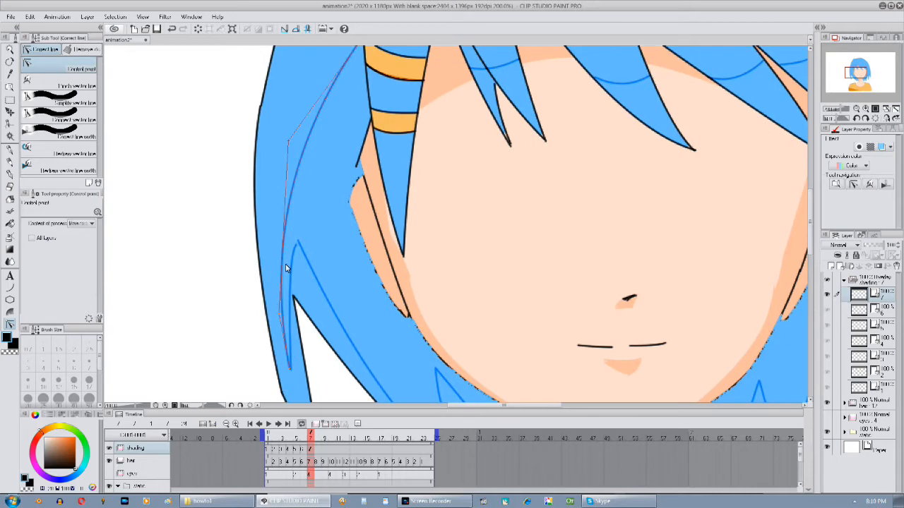
Adjust the control points of cel 7's long shadow curve on the outer left strand to fit frame 7
drag(282, 257, 278, 256)
drag(291, 211, 267, 388)
triple_click(856, 109)
drag(801, 155, 734, 102)
Duplicate shading cel 7 and assign the copy, cel 8, to frame 8 of the shading track
click(269, 438)
click(296, 449)
click(317, 449)
key(ctrl+c)
key(ctrl+v)
right_click(319, 445)
click(335, 422)
Move the control points of cel 8's shadow lines on the lower right strands to fit the hair in frame 8
double_click(865, 109)
mouse_move(565, 329)
mouse_down()
mouse_move(375, 246)
mouse_move(401, 232)
mouse_up()
drag(388, 163, 385, 167)
mouse_move(360, 303)
mouse_down()
mouse_move(375, 256)
mouse_move(365, 272)
mouse_up()
drag(310, 295, 317, 296)
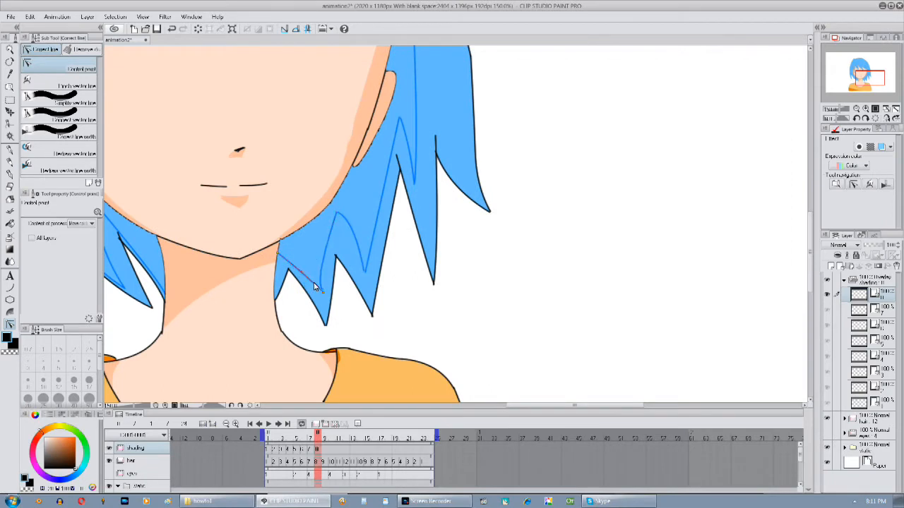
drag(283, 252, 290, 252)
key(p)
mouse_move(290, 253)
mouse_down()
mouse_move(275, 285)
mouse_move(433, 252)
mouse_up()
key(y)
Fit cel 8's shadow lines on the left strands to the hair in frame 8 and check its fringe lines
drag(294, 180, 313, 199)
drag(324, 266, 334, 269)
drag(294, 180, 312, 199)
drag(207, 89, 269, 122)
drag(255, 119, 269, 121)
drag(248, 213, 264, 231)
drag(249, 213, 265, 231)
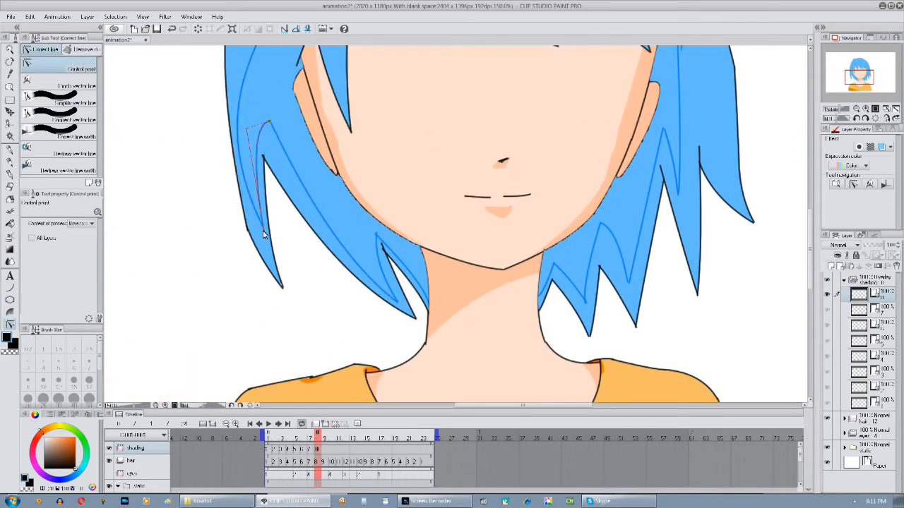
drag(239, 163, 244, 202)
drag(270, 159, 266, 163)
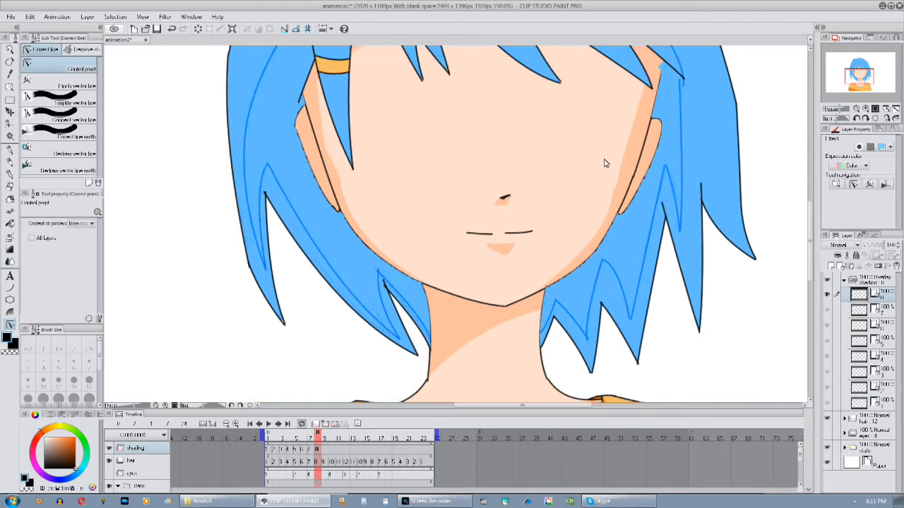
drag(431, 201, 378, 330)
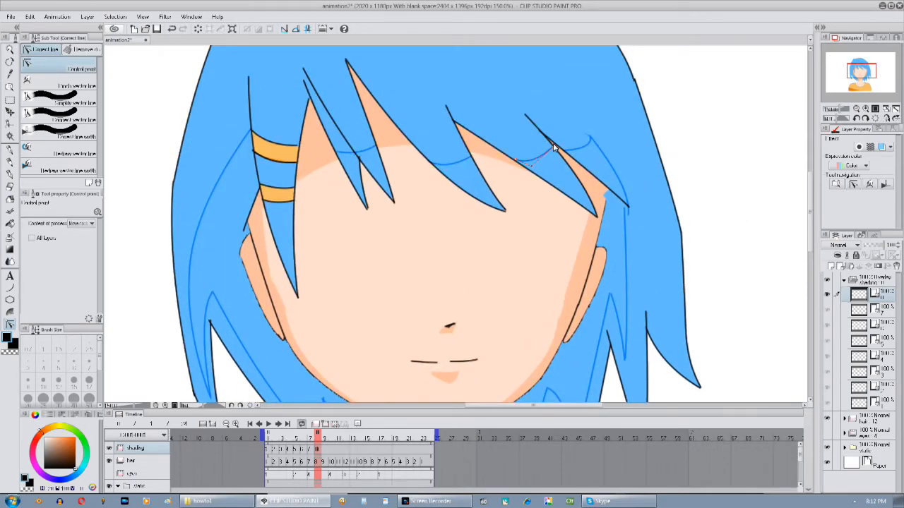
key(ctrl+minus)
drag(762, 141, 745, 90)
Duplicate shading cel 8 and assign the copy, cel 9, to frame 9 of the shading track
drag(317, 438, 324, 456)
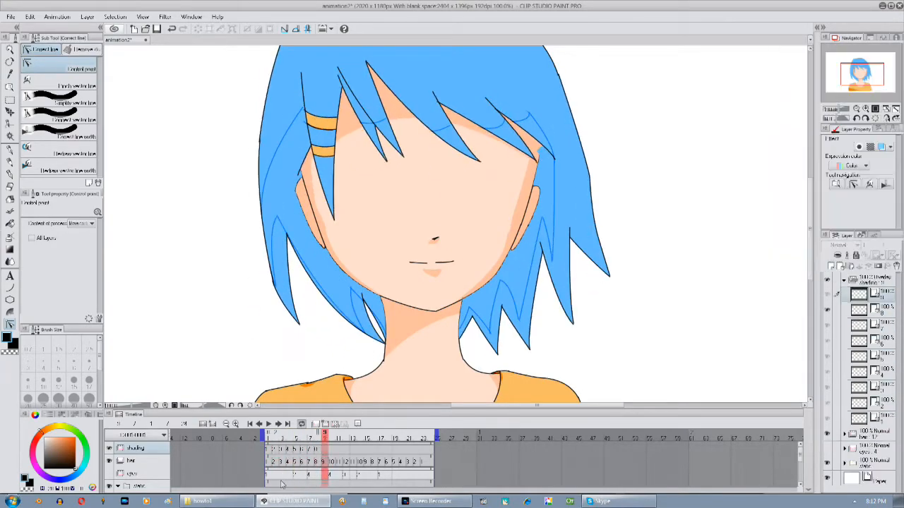
click(281, 484)
scroll(454, 126, up, 2)
Fit cel 9's shadow lines beside the hair clips and on the left strands to the hair in frame 9
drag(205, 204, 281, 176)
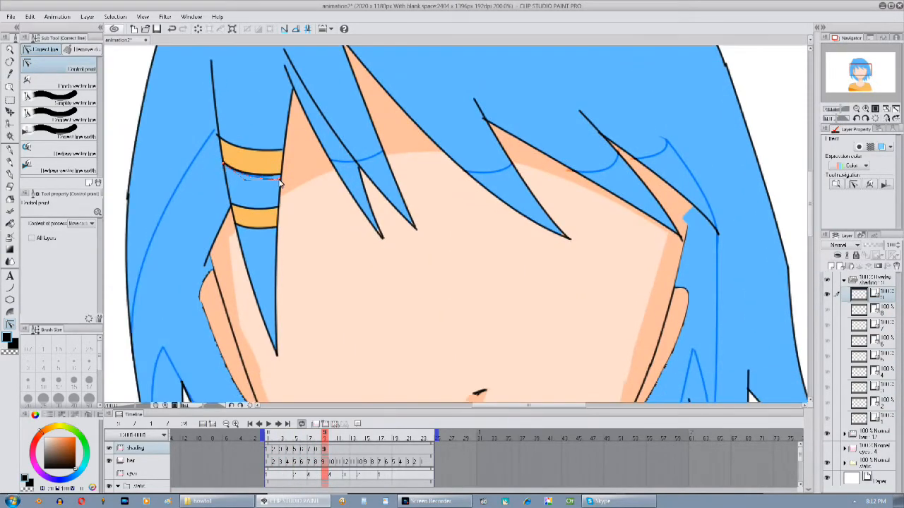
drag(148, 241, 190, 196)
drag(216, 304, 216, 199)
drag(348, 385, 311, 258)
drag(309, 213, 328, 213)
Move the control points of cel 9's shadow lines on the lower right strands to fit frame 9
drag(587, 314, 438, 338)
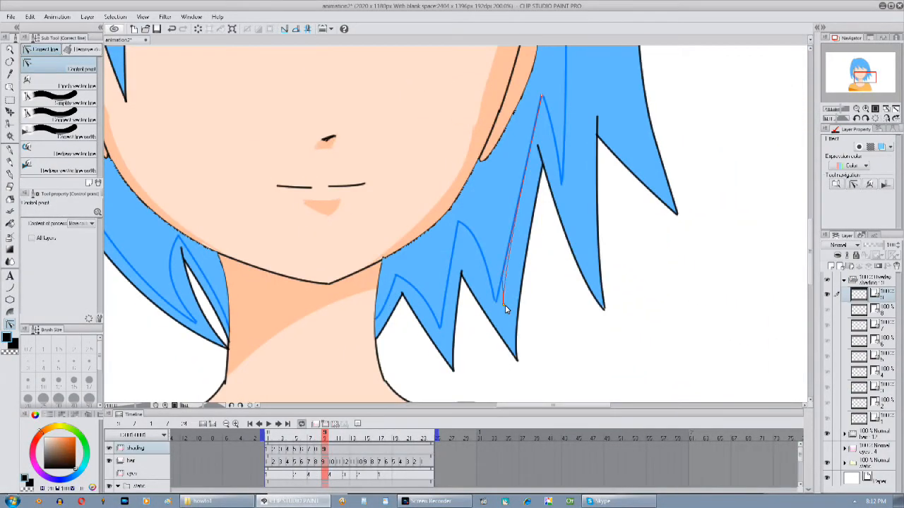
drag(505, 306, 506, 307)
drag(537, 226, 454, 295)
drag(486, 95, 502, 263)
click(874, 110)
Paste a copy of shading cel 9 as cel 10 on frame 10 of the shading track
mouse_move(317, 437)
mouse_down()
mouse_move(326, 444)
mouse_move(289, 439)
mouse_move(332, 440)
mouse_up()
key(ctrl+v)
key(ctrl+plus)
Move the control points of cel 10's shadow lines on the outer and lower left strands to fit frame 10
drag(496, 140, 432, 166)
drag(198, 158, 538, 147)
drag(206, 245, 216, 245)
drag(230, 332, 240, 338)
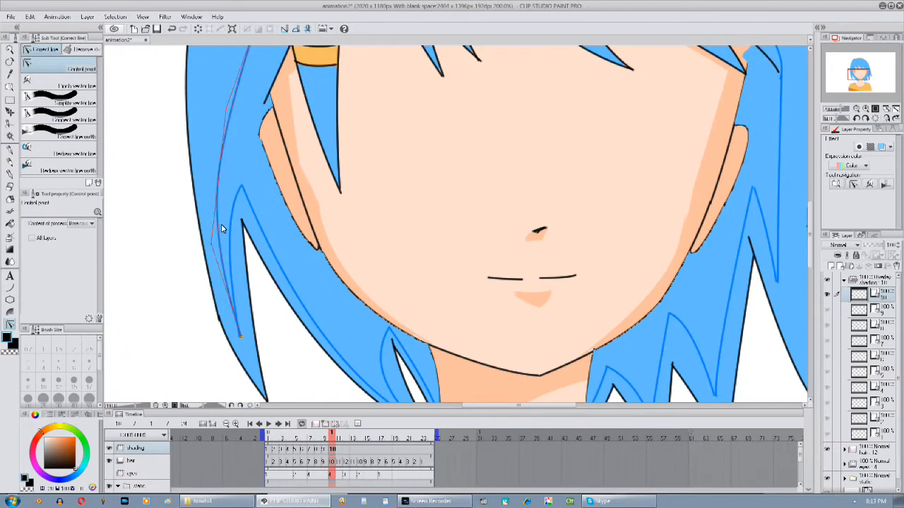
drag(225, 231, 236, 242)
drag(249, 244, 234, 216)
drag(405, 389, 399, 384)
mouse_move(363, 333)
mouse_down()
mouse_move(376, 334)
mouse_move(374, 313)
mouse_up()
Rework the control points of cel 10's shadow line on the left strand beside the neck
click(91, 224)
click(74, 250)
click(423, 371)
click(91, 224)
click(72, 232)
drag(377, 276, 367, 281)
click(81, 223)
click(73, 250)
Compare frame 10 with its neighbour and adjust cel 10's shadow lines on the right strands
drag(568, 343, 391, 293)
key(comma)
key(period)
key(comma)
key(period)
click(333, 441)
drag(459, 262, 456, 267)
drag(467, 285, 341, 390)
drag(408, 292, 417, 296)
scroll(502, 243, down, 3)
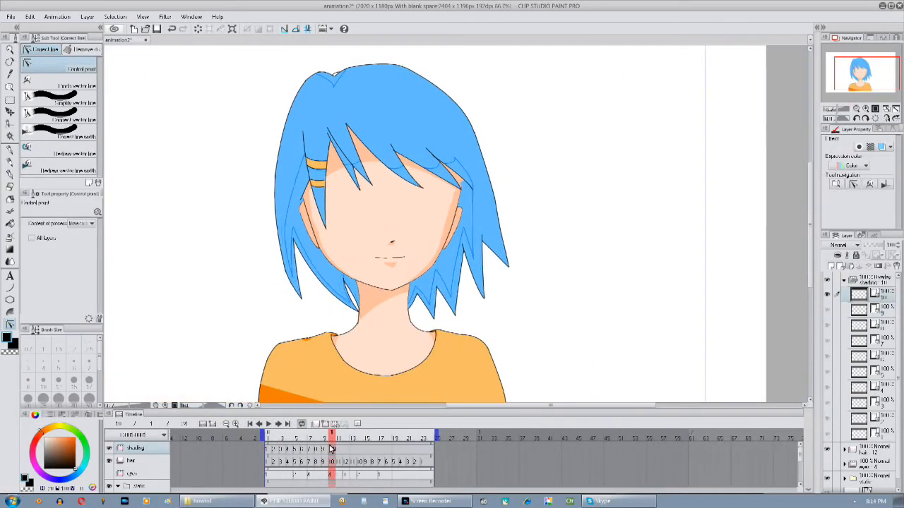
Duplicate shading cel 10 and assign the copy, cel 11, to frame 11 of the shading track
key(comma)
key(comma)
key(period)
key(period)
key(period)
right_click(867, 292)
click(833, 90)
right_click(339, 449)
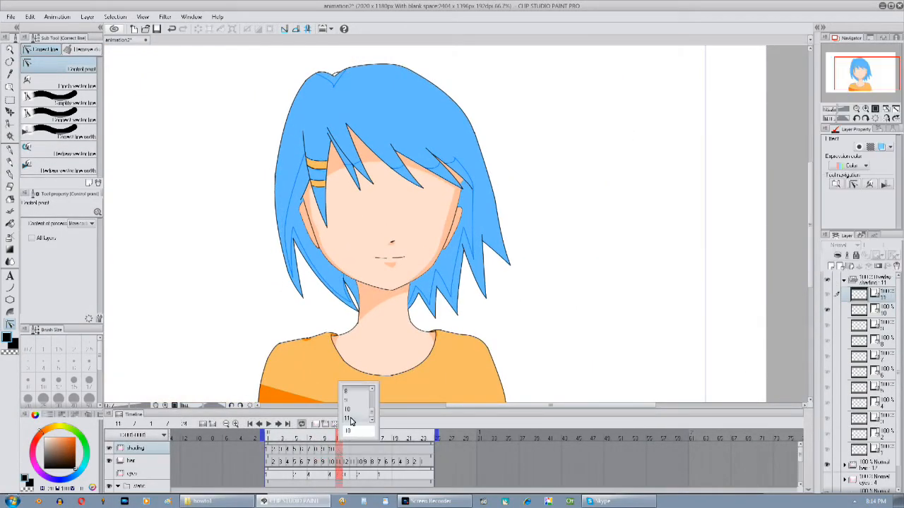
click(346, 419)
Move the control points of cel 11's shadow lines on the lower right strands and outer left strand to fit frame 11
scroll(417, 292, up, 4)
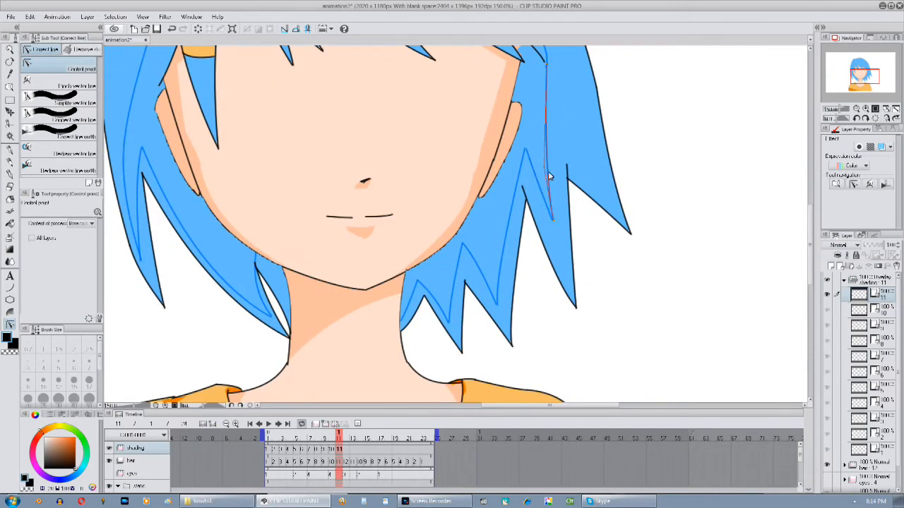
drag(496, 264, 494, 249)
drag(494, 290, 453, 309)
drag(338, 309, 358, 296)
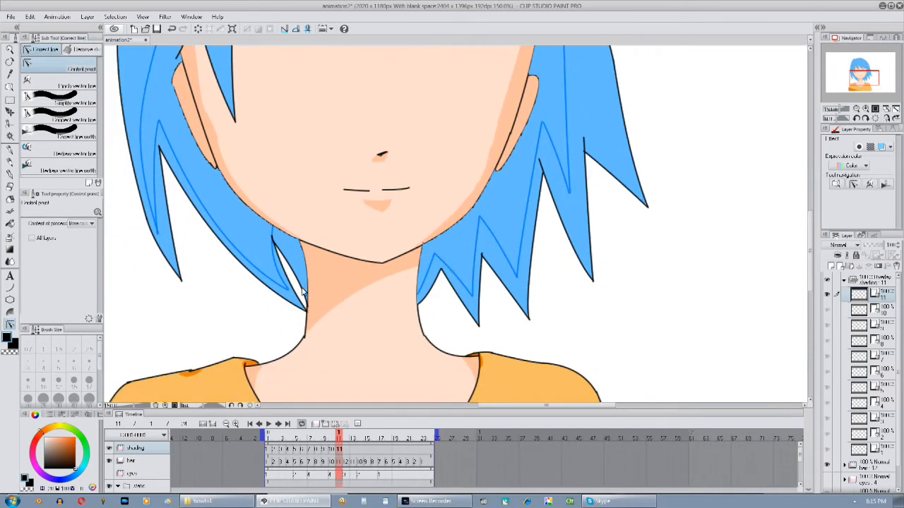
drag(153, 218, 214, 262)
drag(200, 196, 205, 197)
drag(217, 276, 220, 275)
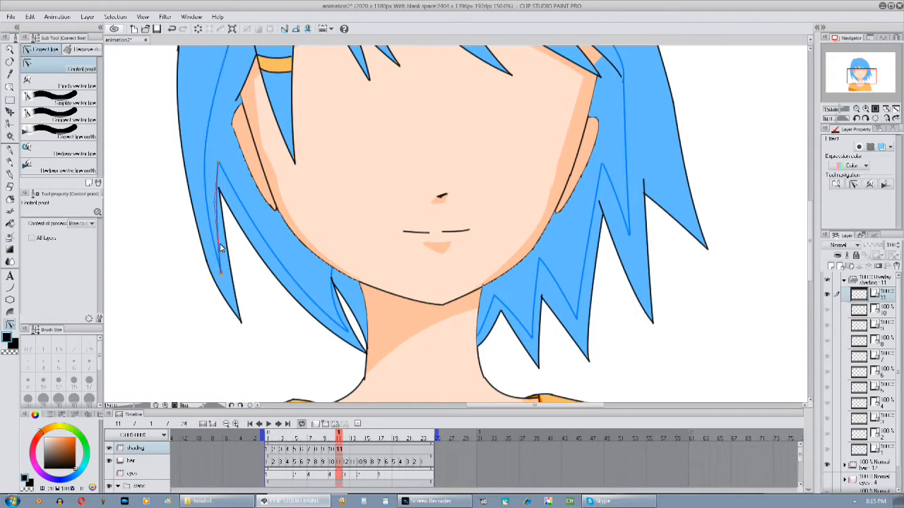
Compare frames 10 and 11 and adjust the lower end of cel 11's right fringe shadow line
drag(399, 185, 387, 331)
click(332, 437)
click(338, 437)
drag(301, 179, 281, 136)
click(332, 436)
click(338, 437)
drag(592, 166, 595, 168)
mouse_move(667, 342)
mouse_down()
mouse_move(639, 286)
mouse_move(652, 297)
mouse_up()
Duplicate shading cel 11 and assign the copy, cel 12, to frame 12 of the shading track
click(325, 425)
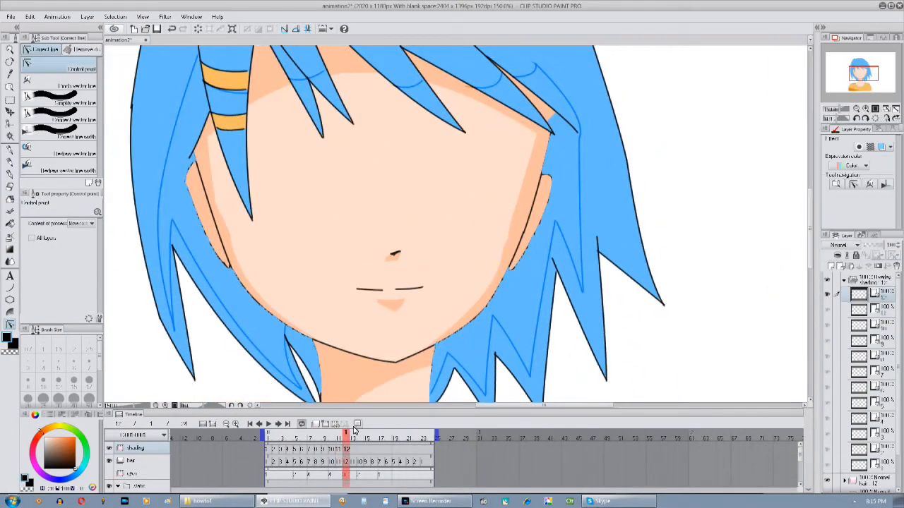
key(ctrl+v)
Check cel 12's shadow lines on the lower strands and the fringe against the hair in frame 12
drag(285, 345, 286, 294)
drag(464, 325, 430, 293)
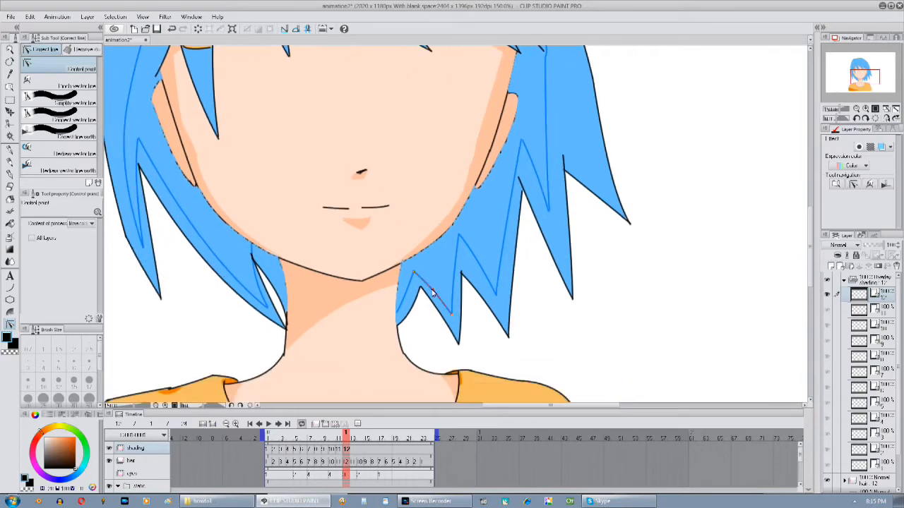
drag(500, 297, 479, 323)
drag(477, 270, 384, 371)
drag(325, 129, 357, 212)
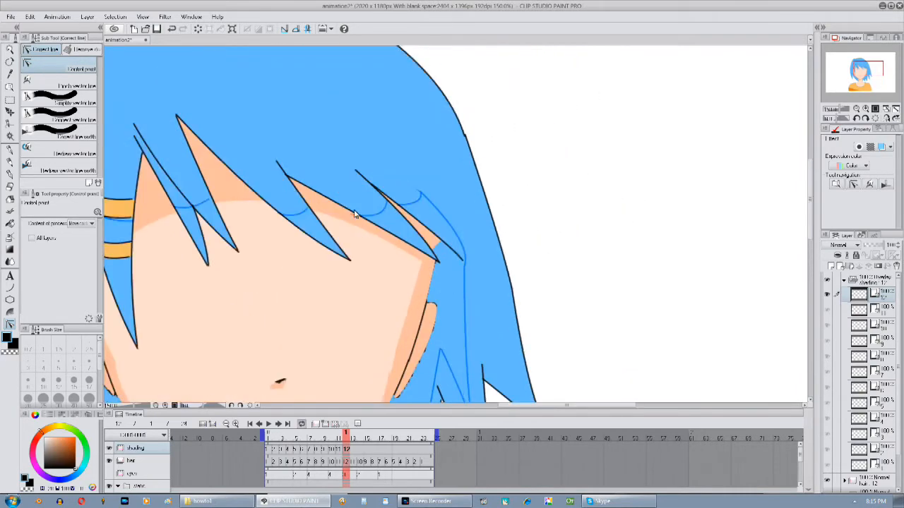
drag(286, 216, 332, 230)
drag(438, 310, 418, 197)
drag(641, 228, 635, 179)
click(876, 119)
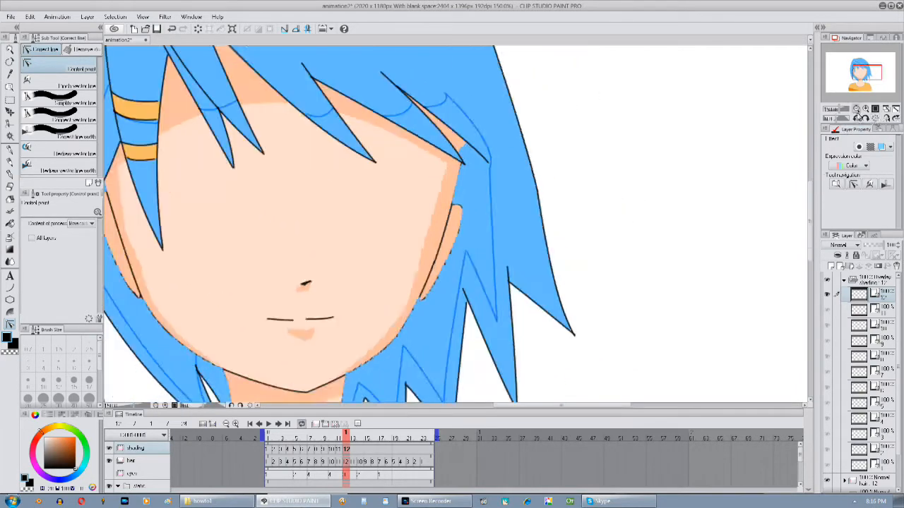
click(857, 109)
click(856, 109)
Assign shading cels 11 down to 1 to frames 13 to 23 and play the animation to check it
click(275, 449)
drag(289, 449, 422, 449)
click(268, 424)
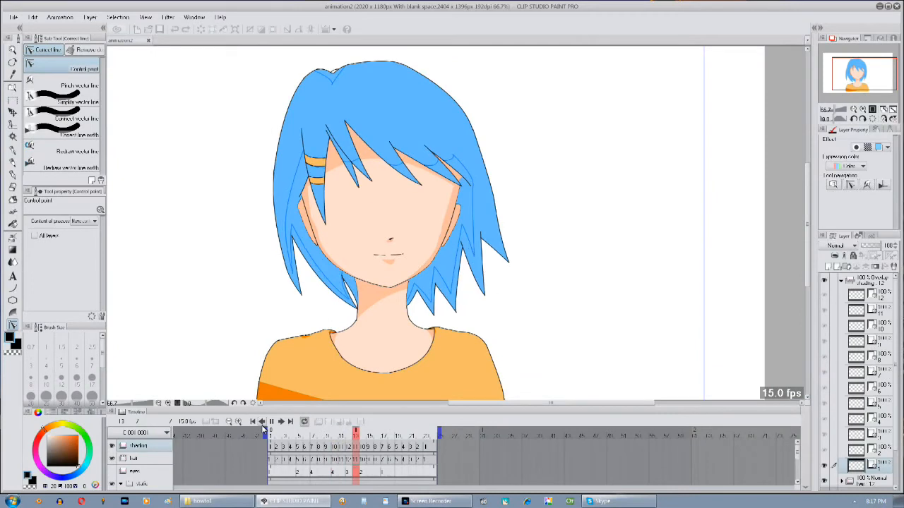
click(270, 422)
Select shading cel 12 and switch to the Fill tool that refers to other layers
click(849, 284)
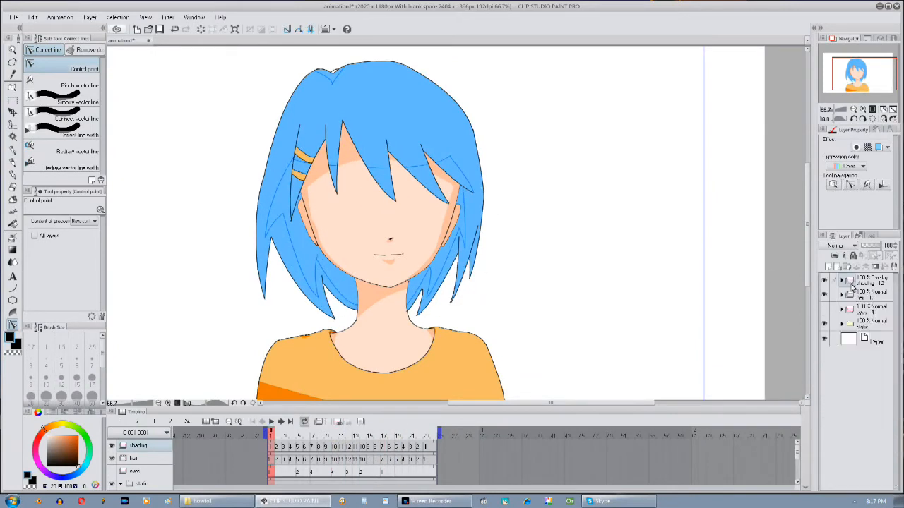
drag(388, 279, 391, 257)
click(842, 284)
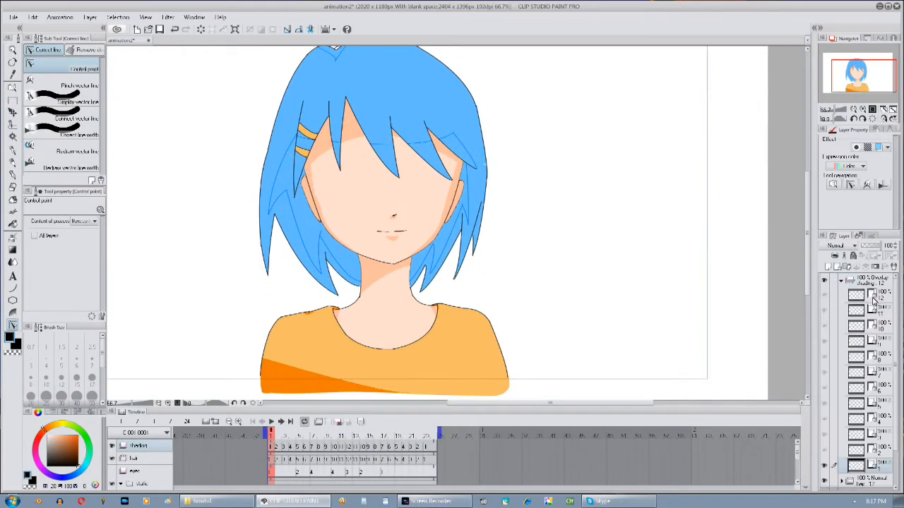
click(871, 296)
click(13, 224)
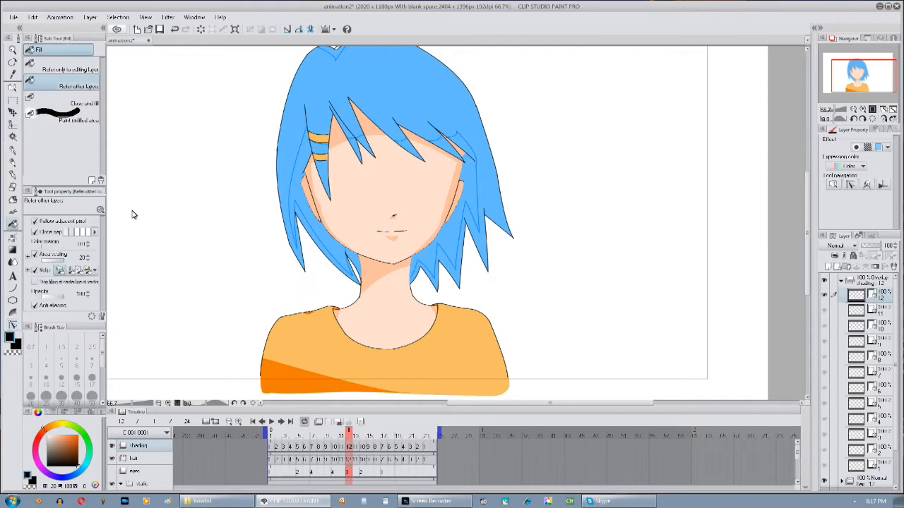
drag(671, 236, 675, 266)
Rasterize the vector shading cels one by one, from cel 12 down to cel 1
right_click(875, 298)
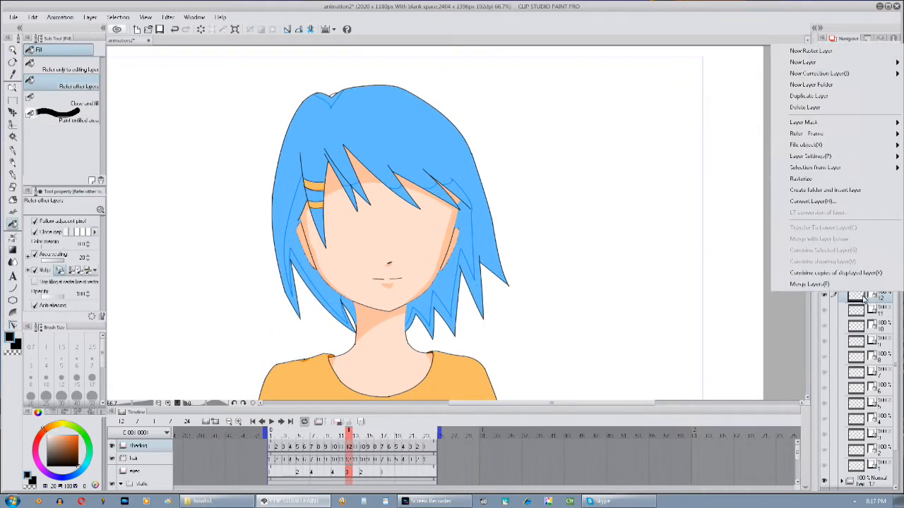
click(827, 179)
right_click(883, 309)
click(812, 194)
right_click(883, 330)
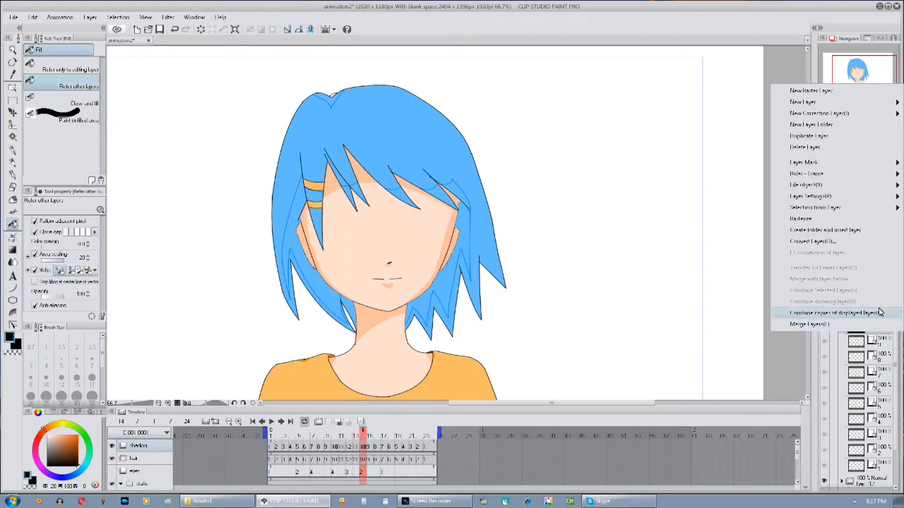
click(805, 219)
right_click(879, 345)
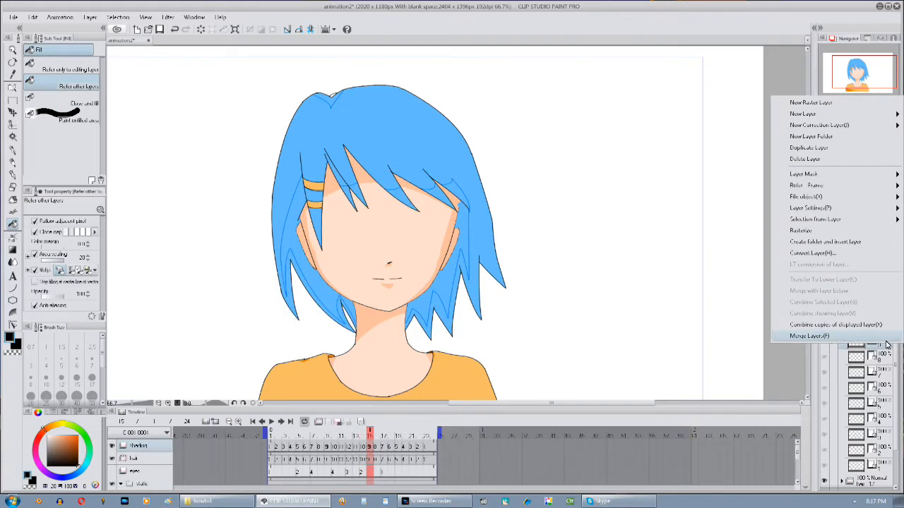
click(819, 233)
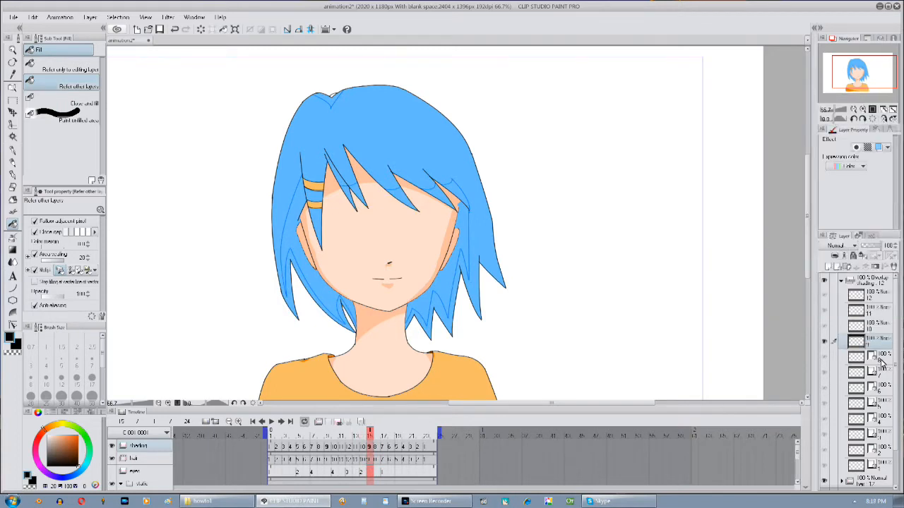
right_click(879, 362)
click(784, 250)
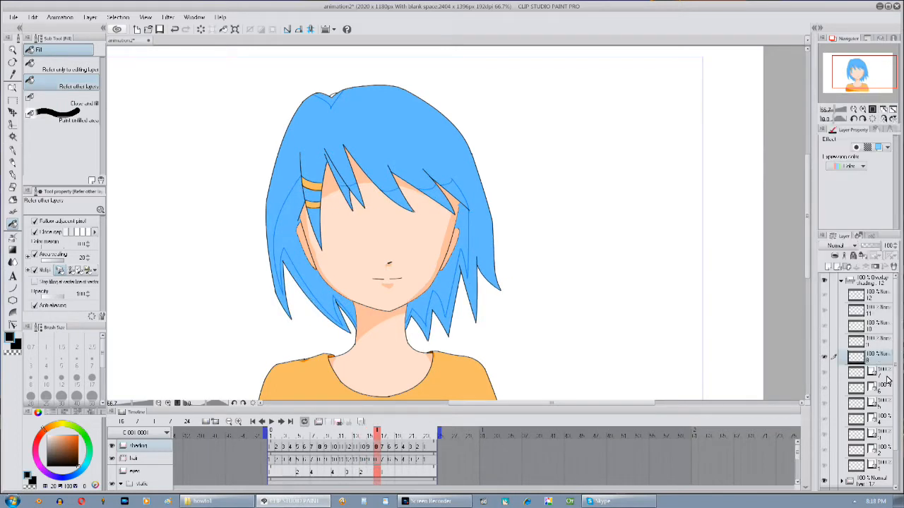
right_click(886, 381)
click(801, 258)
right_click(886, 390)
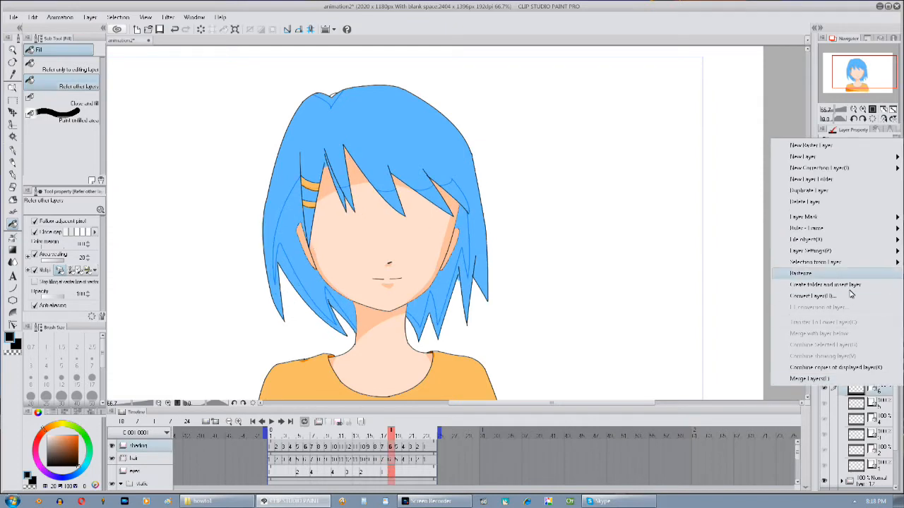
click(805, 273)
right_click(882, 401)
click(802, 286)
right_click(879, 411)
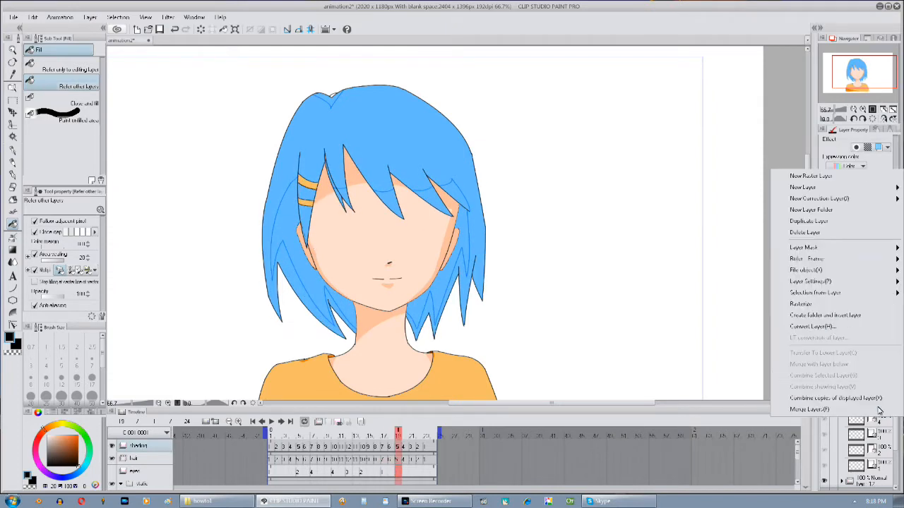
click(801, 303)
right_click(879, 422)
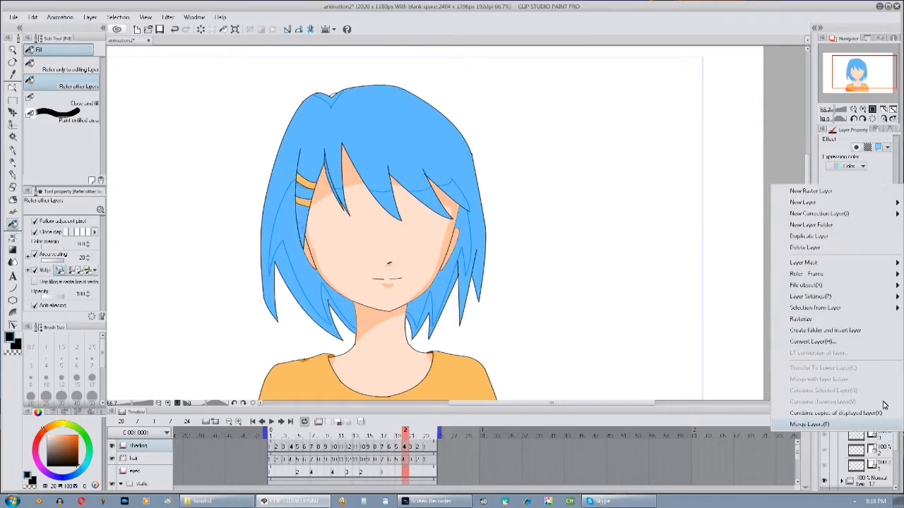
click(836, 324)
right_click(884, 457)
click(805, 319)
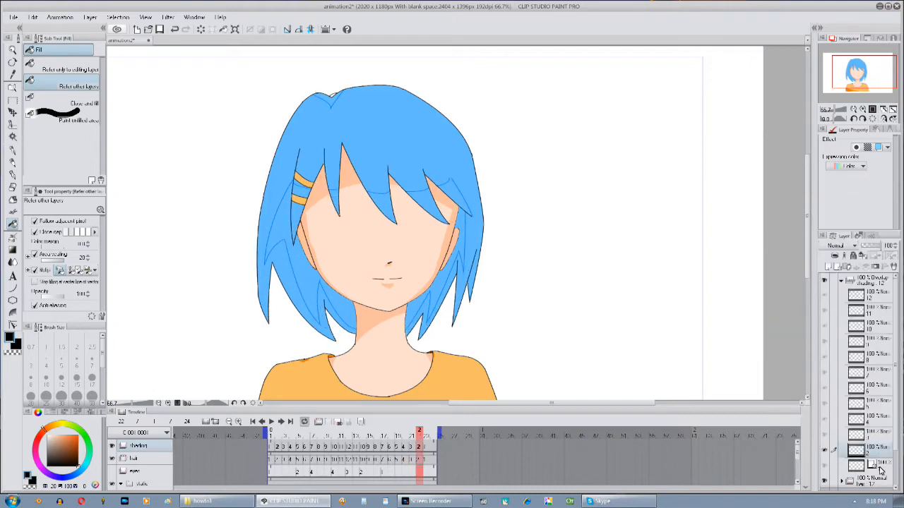
right_click(880, 467)
click(805, 353)
Fill cel 1's shadow areas on the left strands, around the hair clips and on the leftmost fringe strand with black
scroll(551, 200, up, 4)
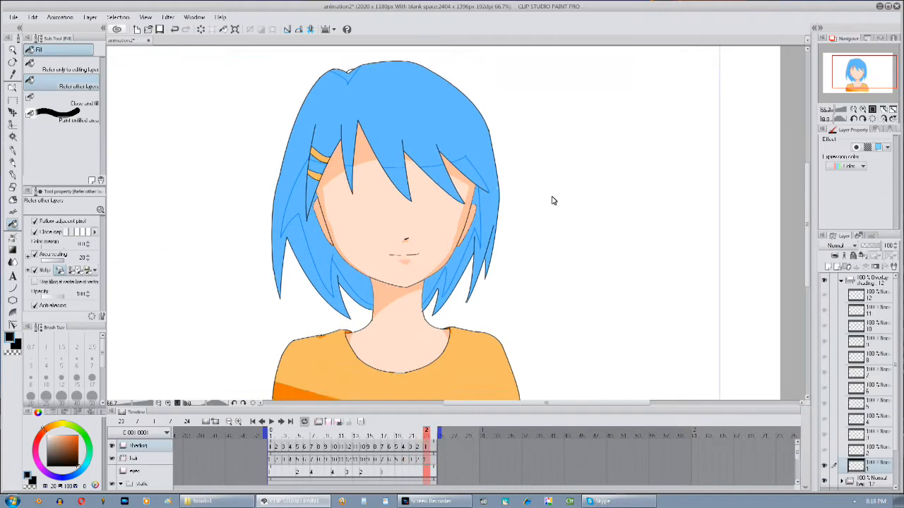
drag(306, 329, 347, 298)
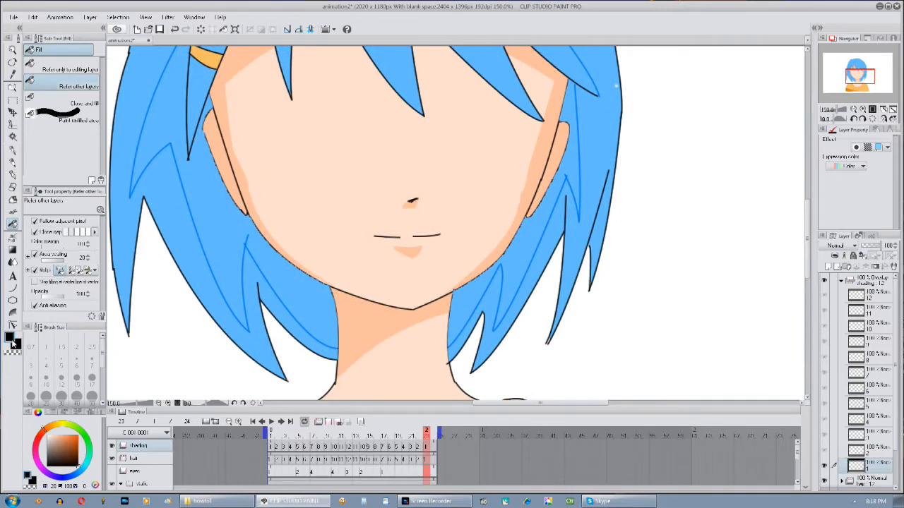
drag(223, 240, 250, 280)
click(244, 244)
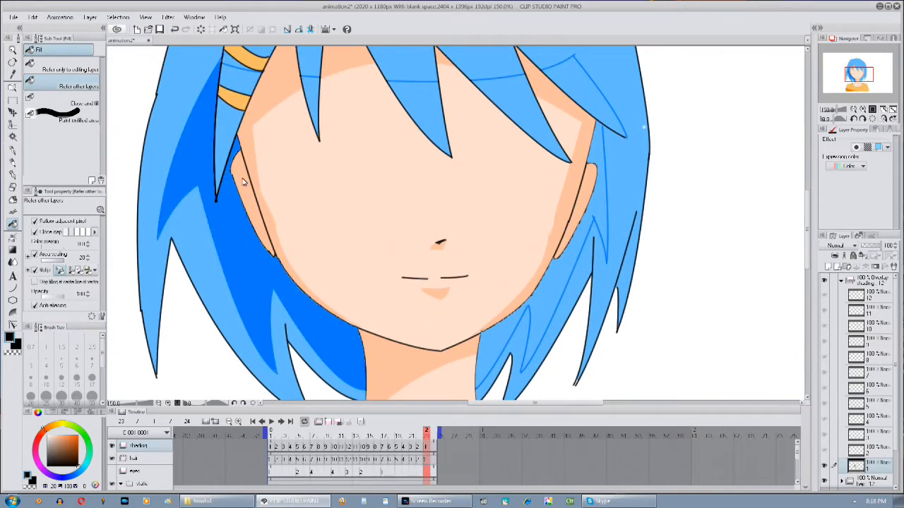
drag(237, 178, 240, 292)
click(230, 245)
click(242, 199)
click(247, 214)
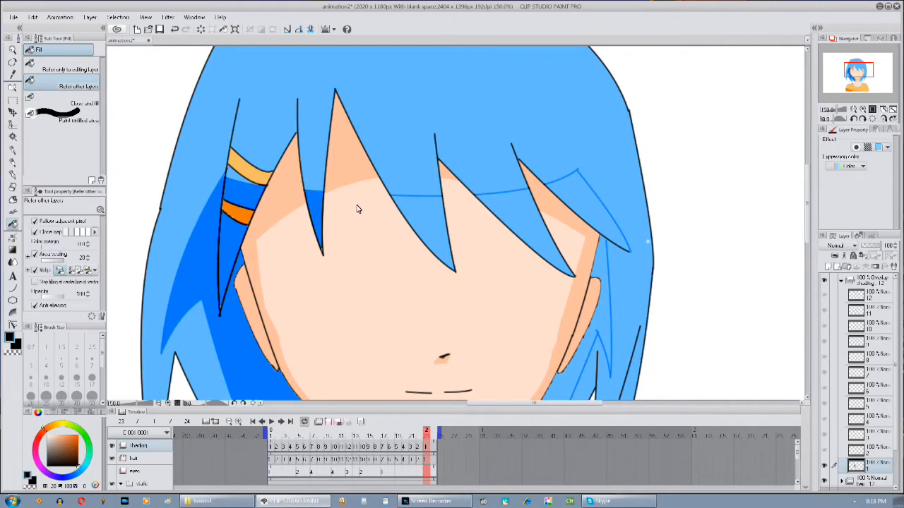
Fill cel 1's shadow areas on the remaining fringe strands with black
click(425, 214)
click(519, 202)
click(577, 195)
drag(585, 291, 494, 190)
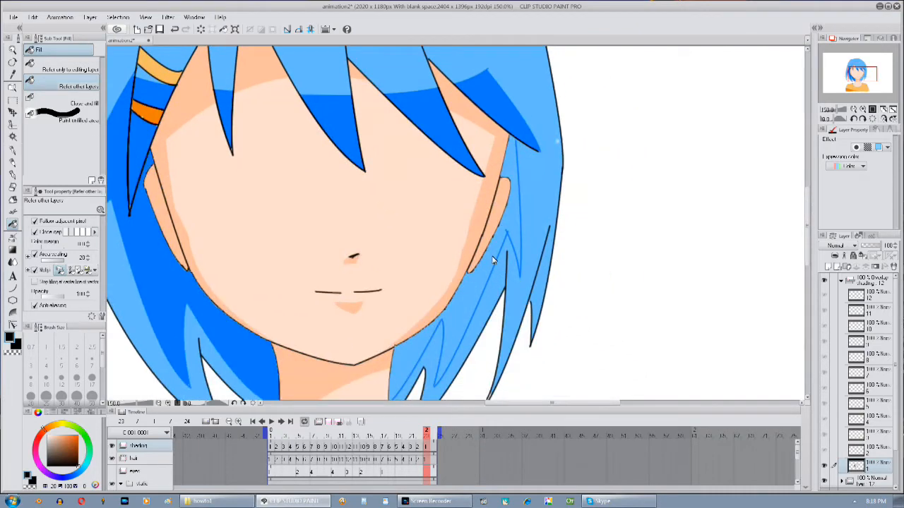
Fill cel 1's shadow areas in the back hair beside the right ear and below it with black
drag(501, 235, 519, 165)
click(436, 278)
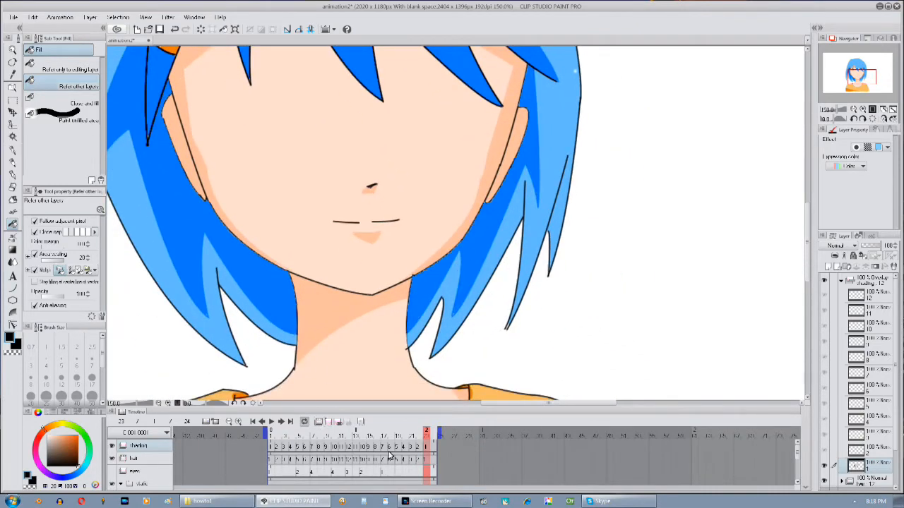
Fill cel 2's shadow areas on frame 22 with black, covering the back hair, the clip strand and the fringe
click(420, 436)
click(428, 295)
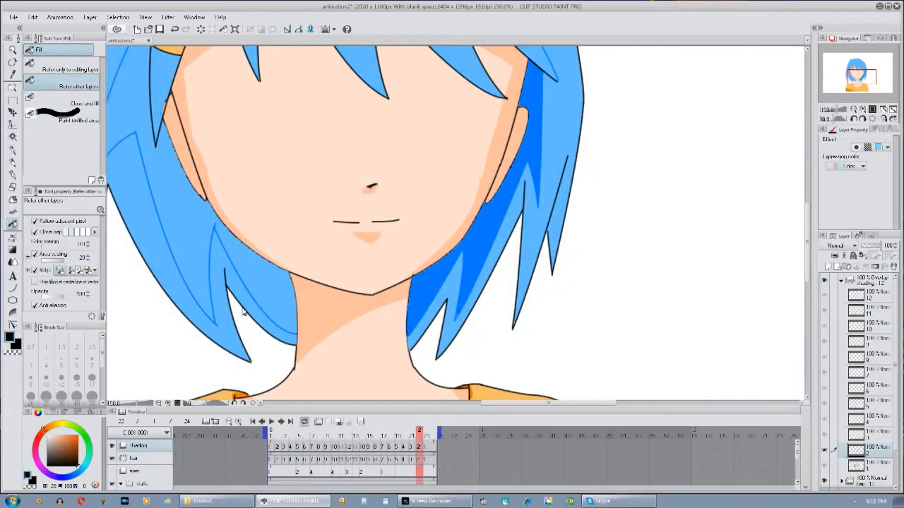
click(244, 274)
drag(258, 252, 298, 368)
click(203, 168)
click(208, 142)
click(286, 151)
click(398, 164)
click(494, 161)
click(568, 144)
Fill cel 3's shadow areas on the fringe strands in frame 21 with black
click(412, 435)
click(400, 181)
click(501, 166)
click(566, 151)
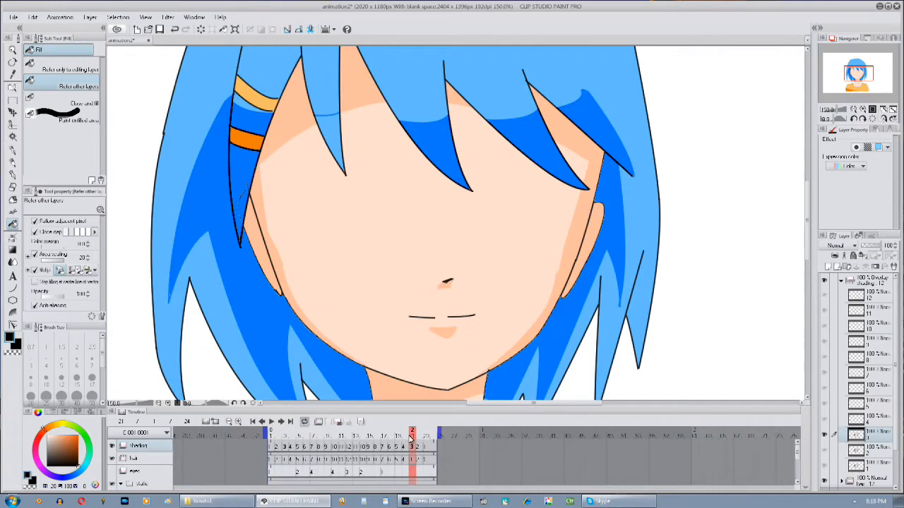
Fill cel 4's shadow areas on frame 20 with black, from the clip strand across the fringe to the back hair
click(406, 436)
click(247, 196)
click(215, 116)
click(343, 135)
click(434, 145)
click(533, 138)
click(596, 122)
click(622, 211)
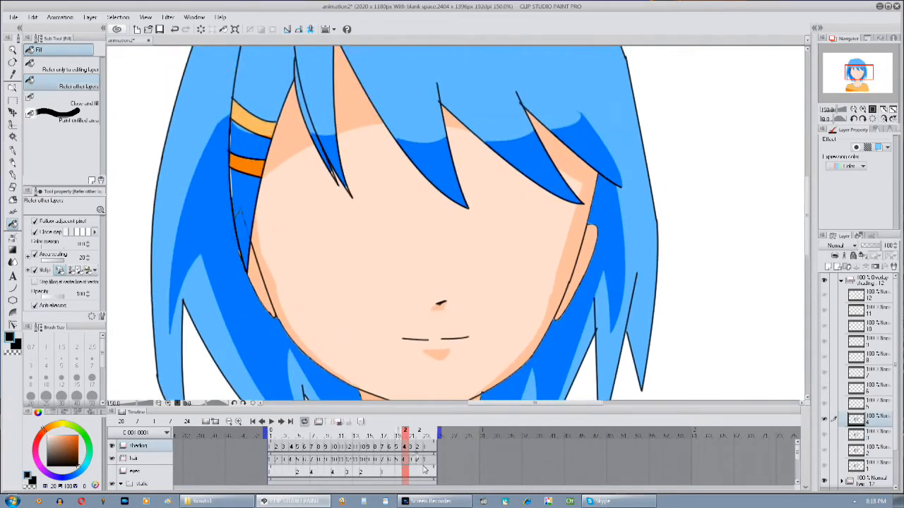
Fill cel 5's shadow areas on frame 19 with black on the clip strand, the fringe and the right back hair
click(398, 435)
click(254, 205)
click(256, 148)
click(336, 152)
click(431, 158)
click(610, 212)
Fill cel 6's shadow areas on frame 18 with black on the left back hair, the fringe and the right back hair
click(391, 436)
click(226, 177)
click(346, 84)
click(452, 93)
click(610, 187)
Fill cel 7's right back-hair shadow on frame 17 with black and touch up its outer edge with the Eraser
click(384, 435)
click(608, 185)
click(13, 187)
drag(633, 119, 627, 133)
click(12, 223)
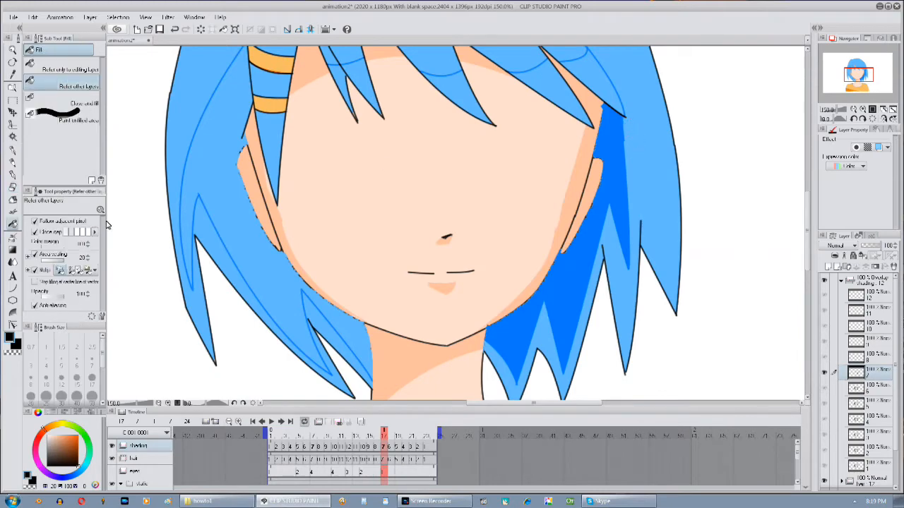
Fill cel 7's remaining shadow areas on the clip strand and the fringe strands with black
click(270, 150)
click(355, 154)
click(461, 153)
click(553, 159)
Fill cel 8's shadow areas on the fringe strands in frame 16 with black
click(377, 436)
click(555, 161)
click(356, 118)
click(458, 129)
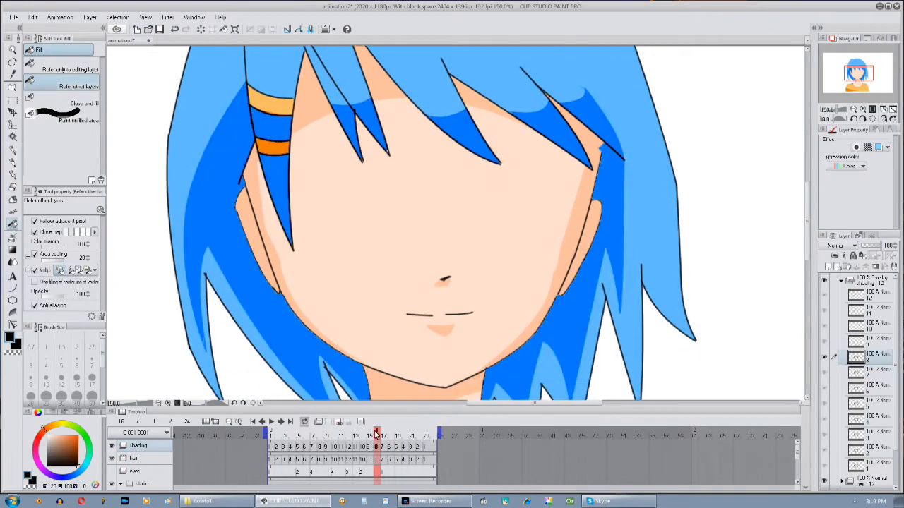
Fill cel 9's shadow areas on frame 15 with black on the left back hair, the clip strand and the fringe
click(370, 435)
click(219, 184)
click(279, 177)
click(364, 127)
click(554, 128)
Fill cel 10's shadow areas on frame 14 with black on both sides of the back hair, the fringe and the clip strand
click(363, 435)
click(222, 155)
click(609, 170)
click(474, 139)
click(385, 133)
click(285, 187)
Fill the small shadow at the parting on top of the head with black on cels 10, 9, 7, 6, 4 and 2
drag(374, 155, 387, 340)
click(337, 100)
click(370, 435)
click(325, 92)
click(384, 436)
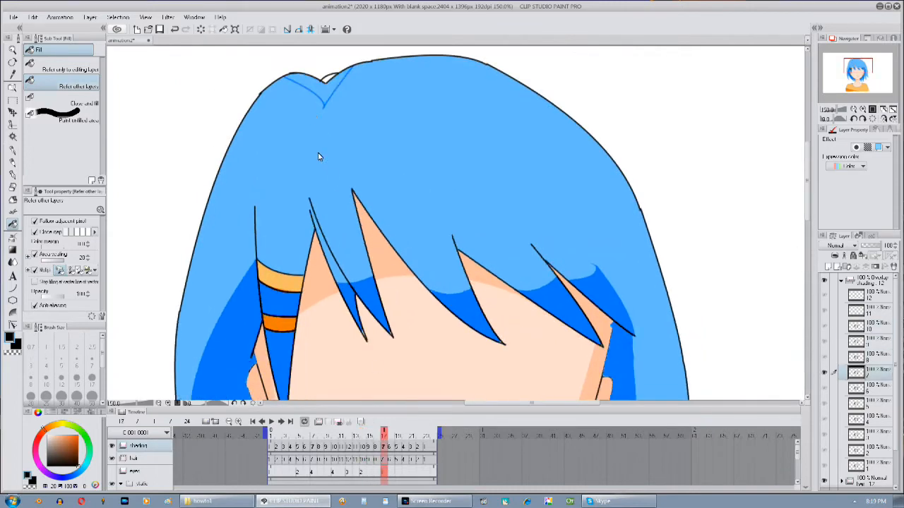
click(324, 92)
click(391, 436)
click(325, 92)
click(406, 435)
click(325, 91)
click(420, 436)
click(325, 93)
click(376, 435)
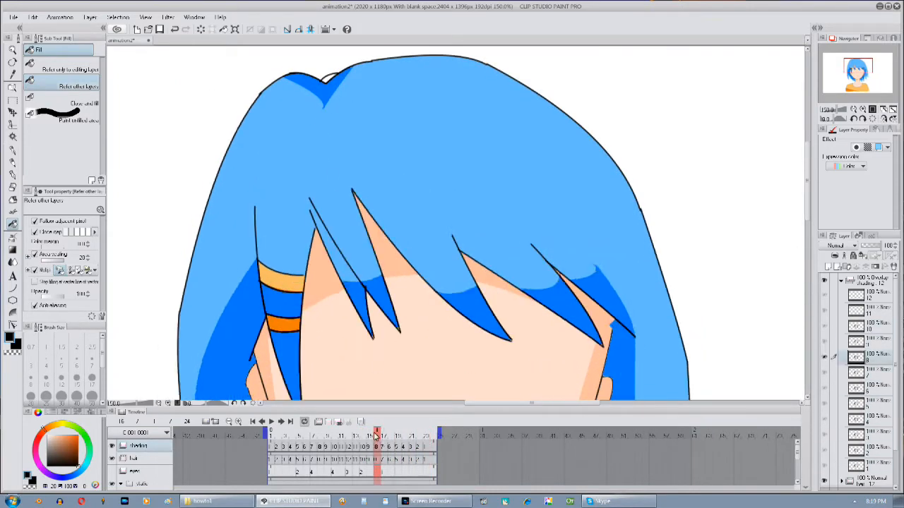
Set the shading folder's opacity to 67 %
click(356, 435)
drag(285, 325, 285, 246)
drag(873, 246, 876, 248)
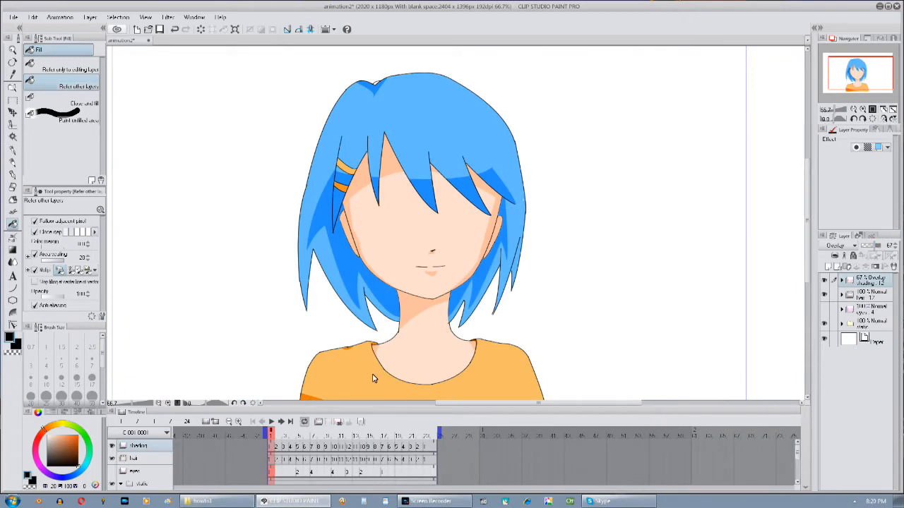
Play the animation to check the hair shading, and return to frame 1
click(270, 424)
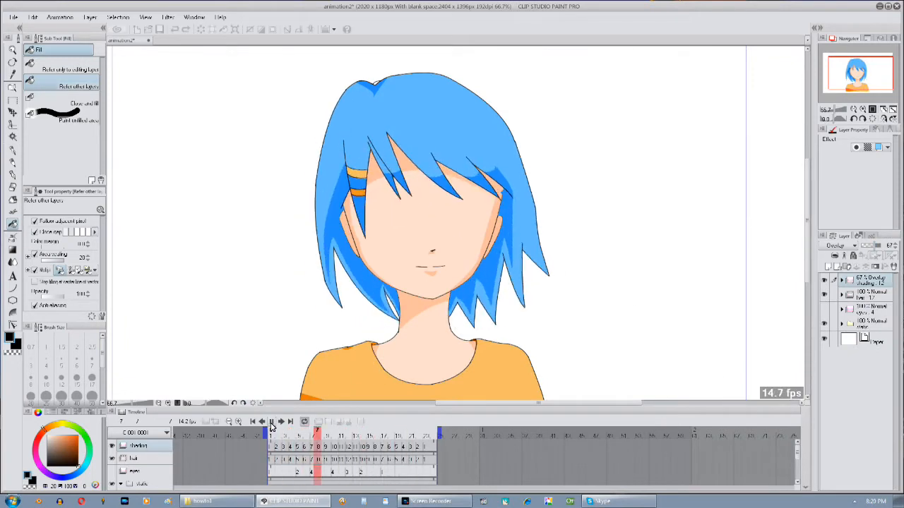
click(276, 436)
click(273, 435)
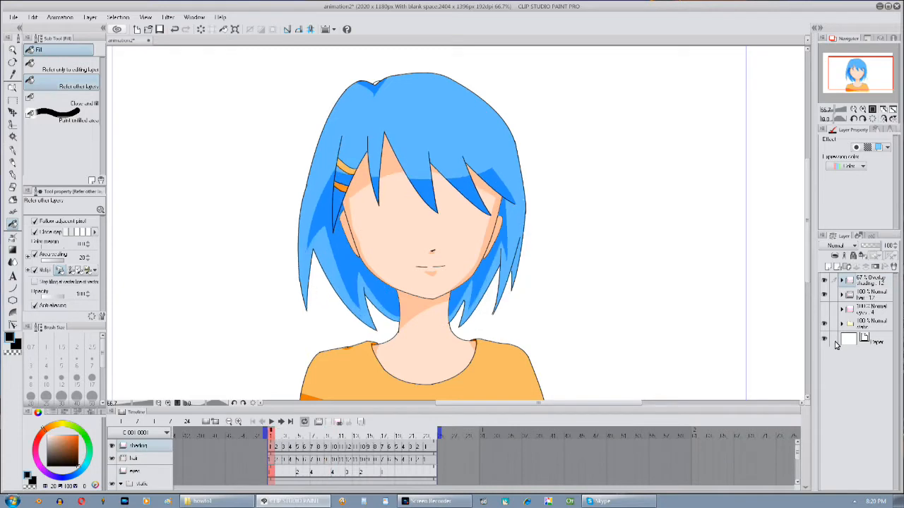
Show the eyes folder and play the animation together with the eyes
click(823, 308)
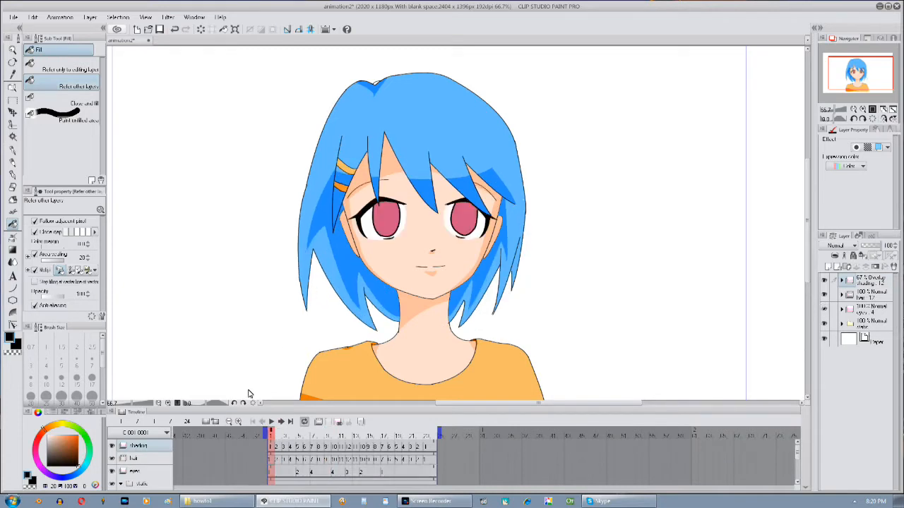
click(270, 424)
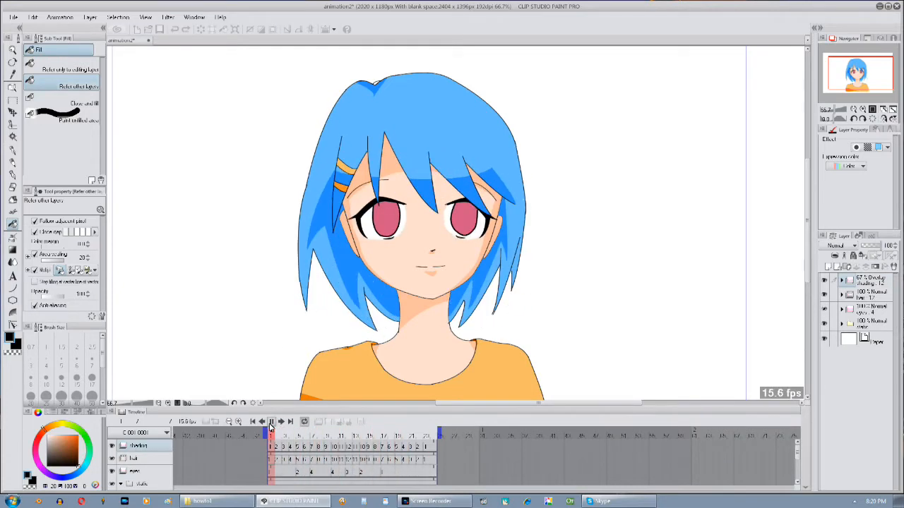
click(271, 423)
Add a new animation folder above the shading folder, create a vector cel in it and assign that cel to frame 1
click(874, 281)
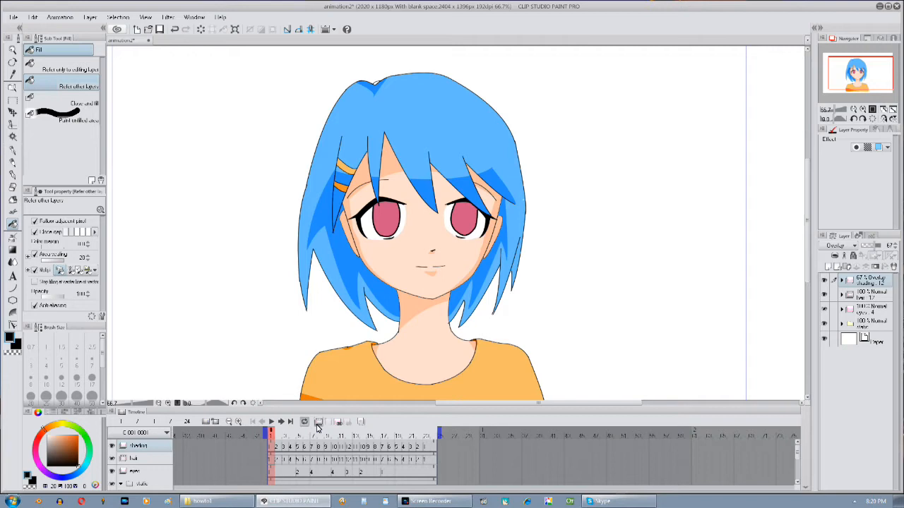
click(317, 422)
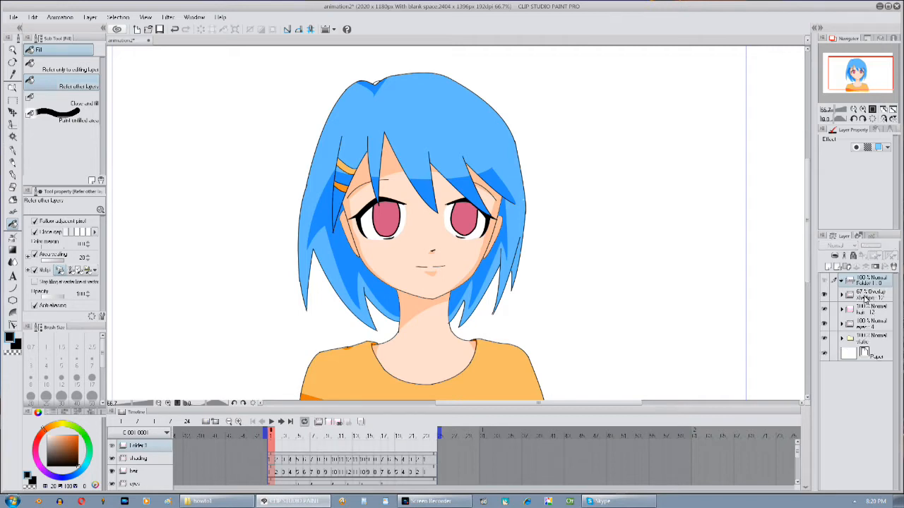
click(838, 268)
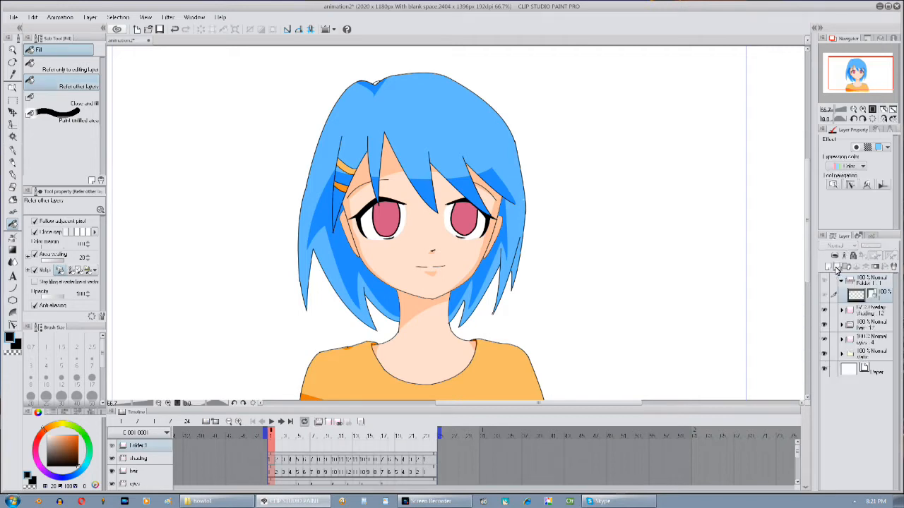
click(276, 450)
click(272, 445)
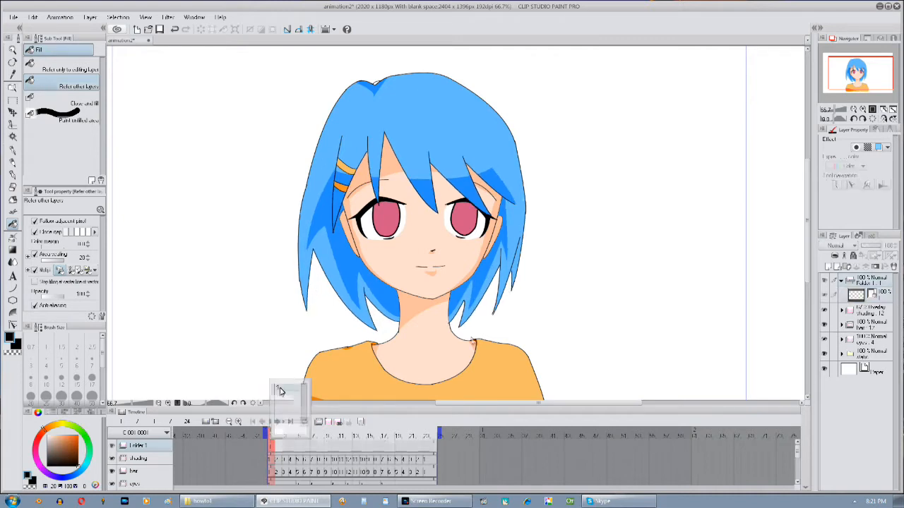
Rename the new animation folder shine and set its blending mode to Overlay
double_click(869, 282)
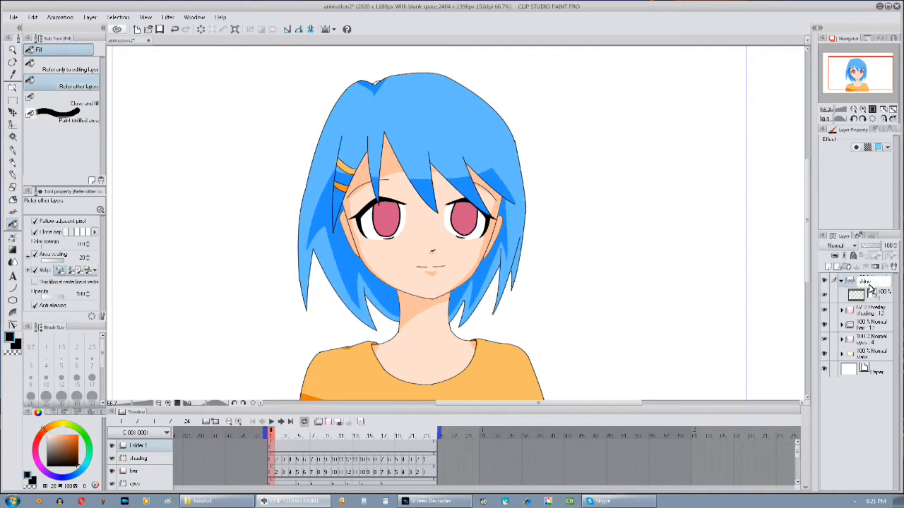
text(shine)
key(Return)
click(886, 300)
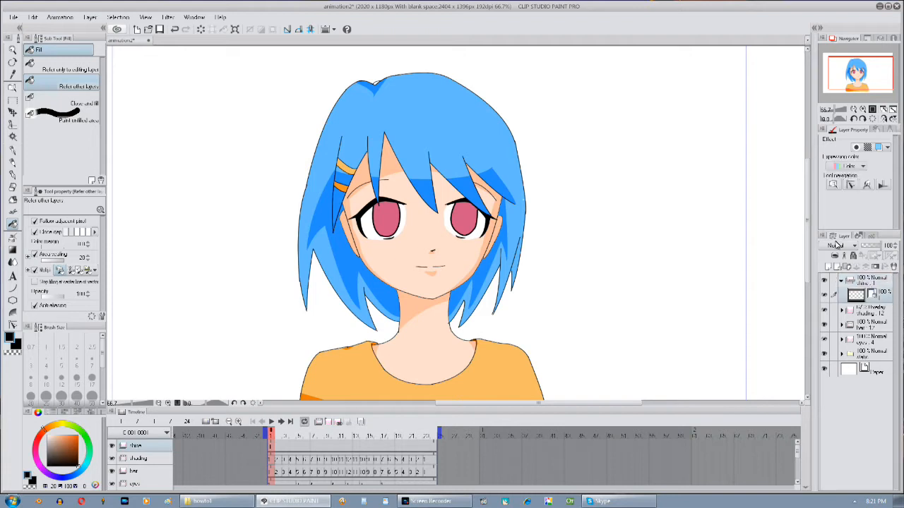
click(864, 283)
click(845, 245)
click(831, 363)
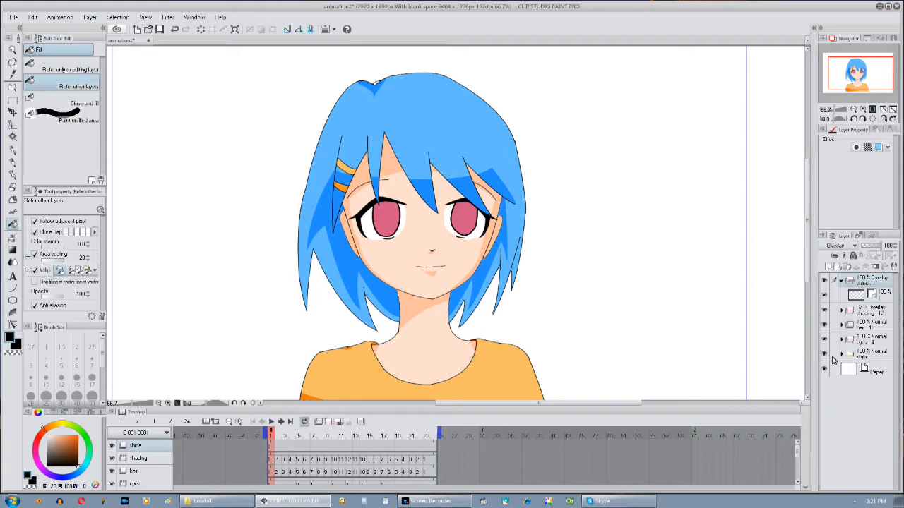
Outline a pointed highlight on the upper right of the hair in shine cel 1 with two white curves
click(875, 298)
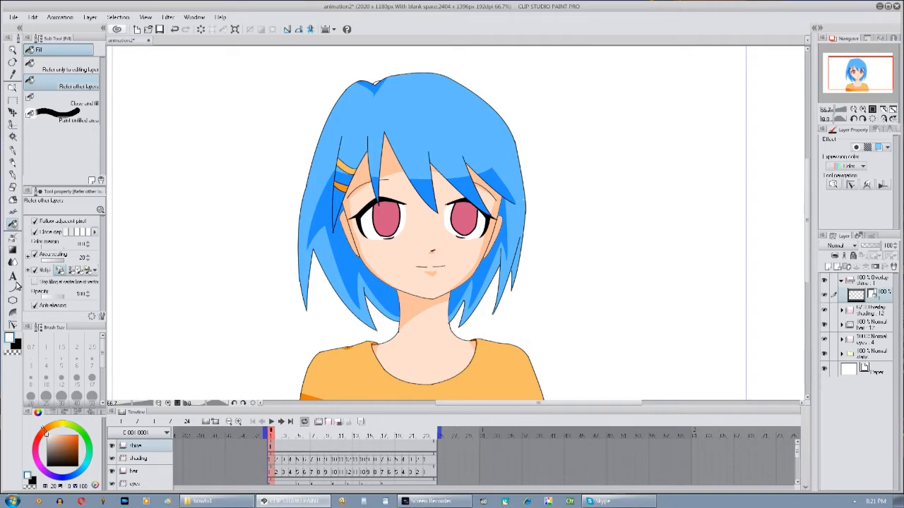
click(12, 289)
click(860, 69)
click(862, 110)
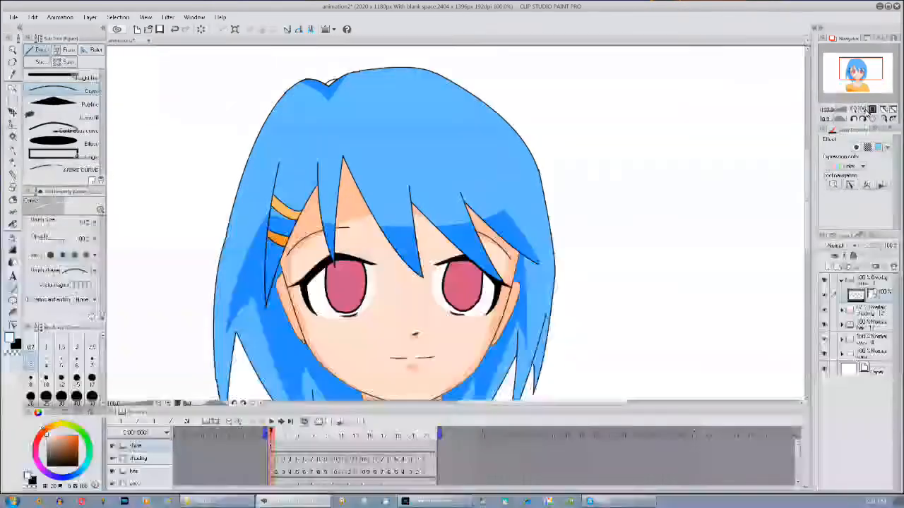
click(862, 109)
drag(517, 72, 558, 137)
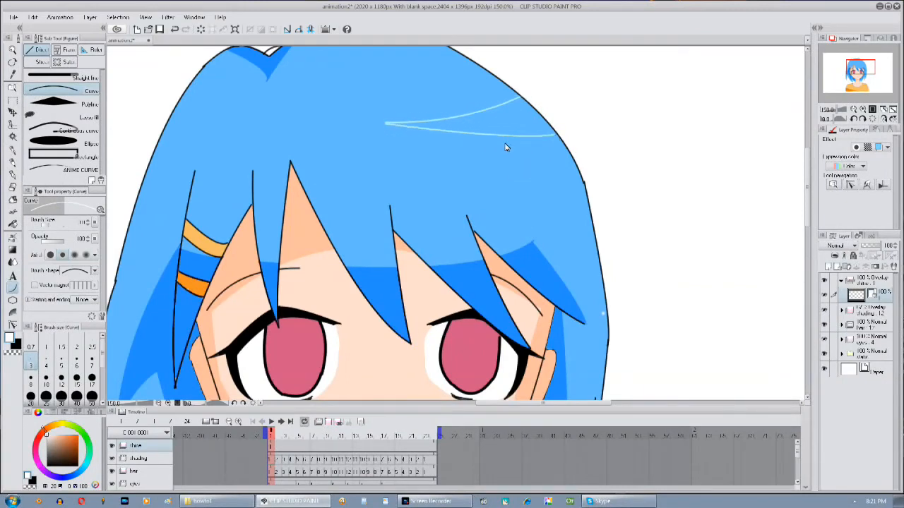
click(503, 156)
drag(665, 285, 656, 348)
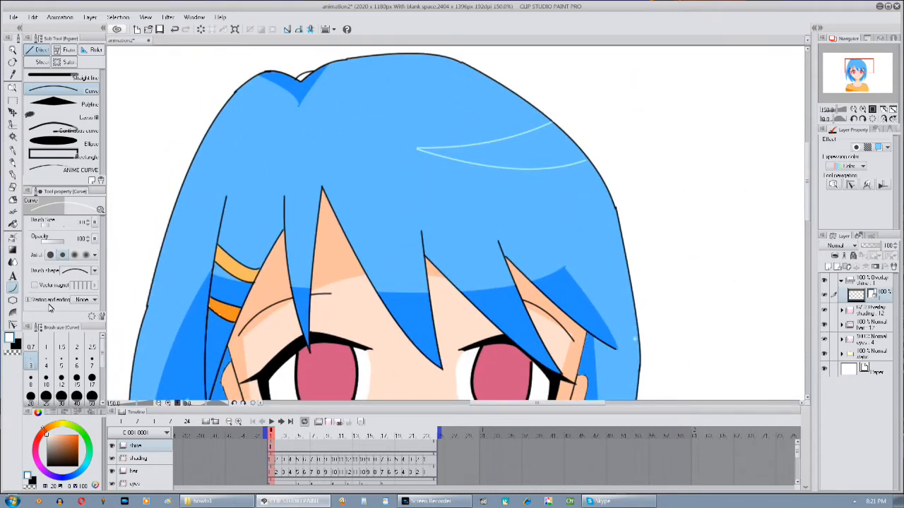
Choose the Control point tool, move to frame 2 and select the shine folder
click(12, 324)
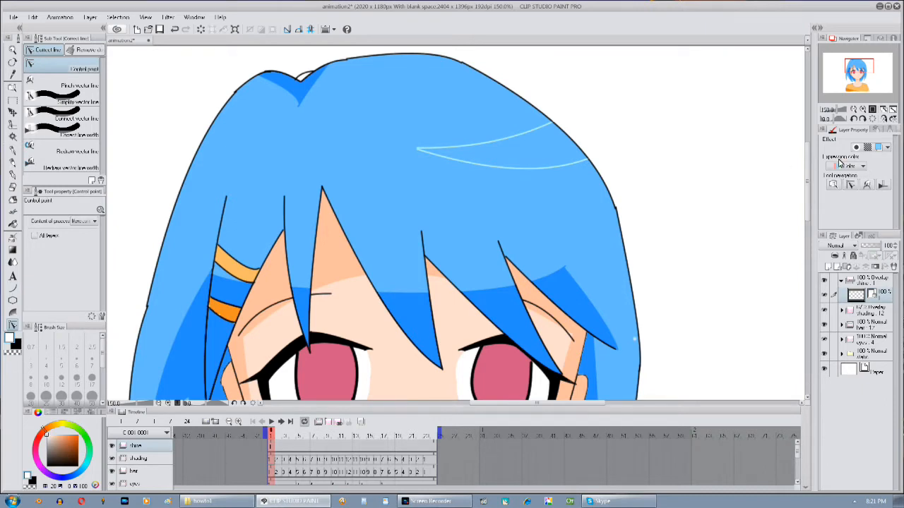
key(Right)
click(271, 446)
drag(272, 446, 282, 446)
click(278, 449)
click(863, 277)
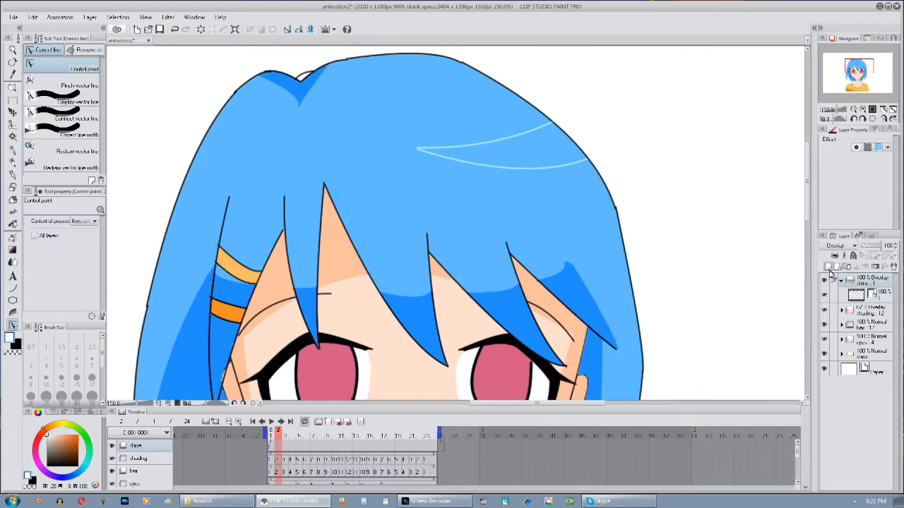
Try brush strokes beside the hair on a new raster layer in the shine folder, and delete that layer
click(828, 267)
click(13, 175)
drag(871, 295, 870, 276)
drag(646, 140, 731, 153)
drag(657, 189, 705, 195)
drag(649, 105, 642, 132)
drag(624, 132, 647, 104)
click(893, 267)
drag(689, 310, 698, 291)
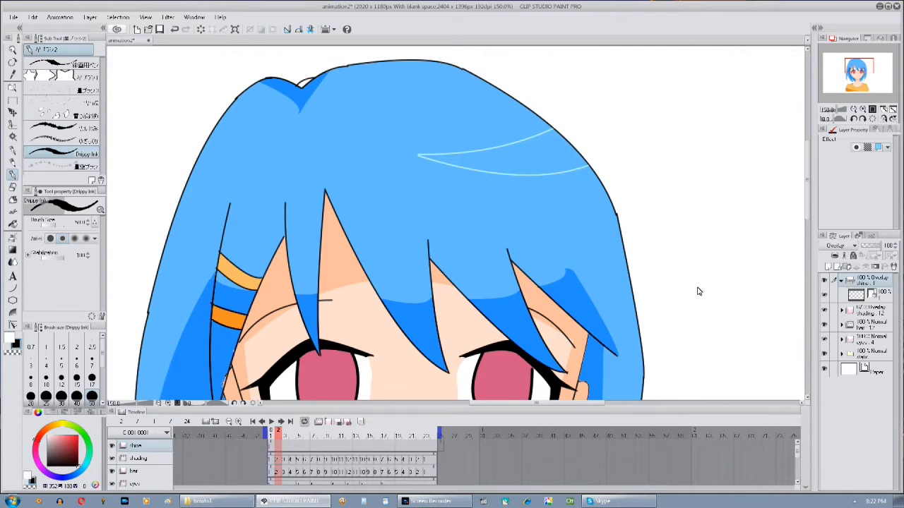
Rasterize shine cel 1 and fill its highlight outline with white on frame 1
right_click(878, 297)
click(833, 179)
key(g)
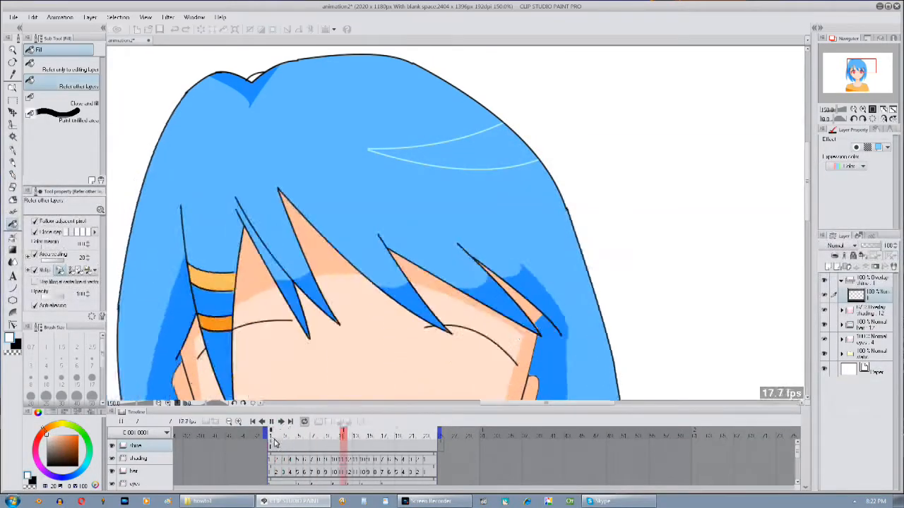
drag(343, 441, 270, 441)
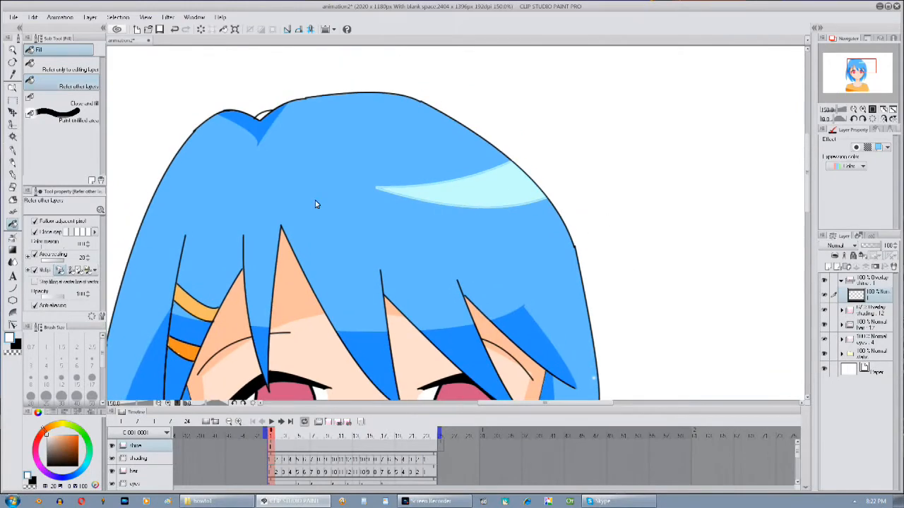
Play the whole animation to check the hair highlight against the moving hair, and return to the first frame
key(u)
drag(504, 175, 383, 192)
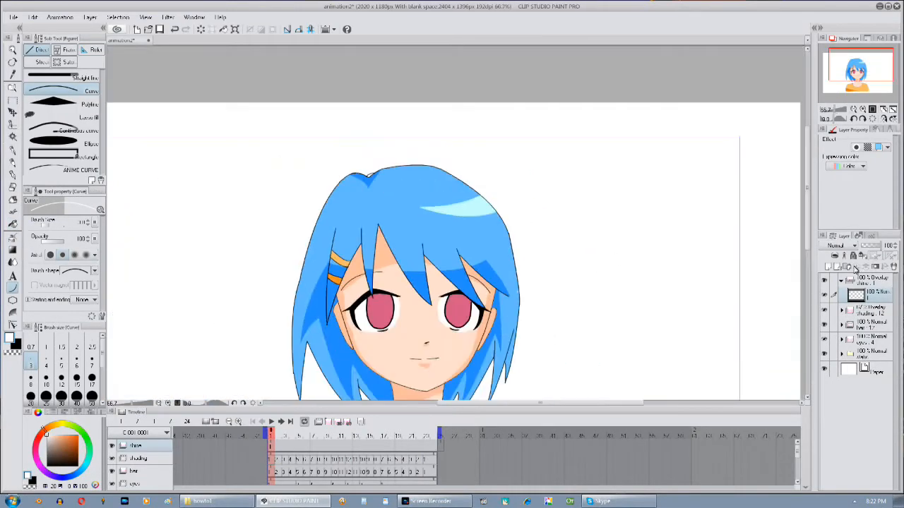
click(270, 421)
click(854, 111)
click(854, 111)
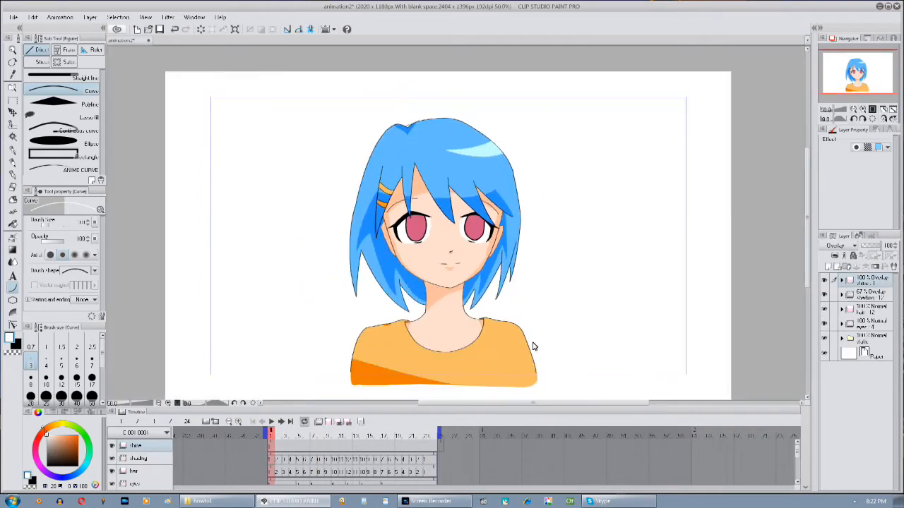
click(271, 422)
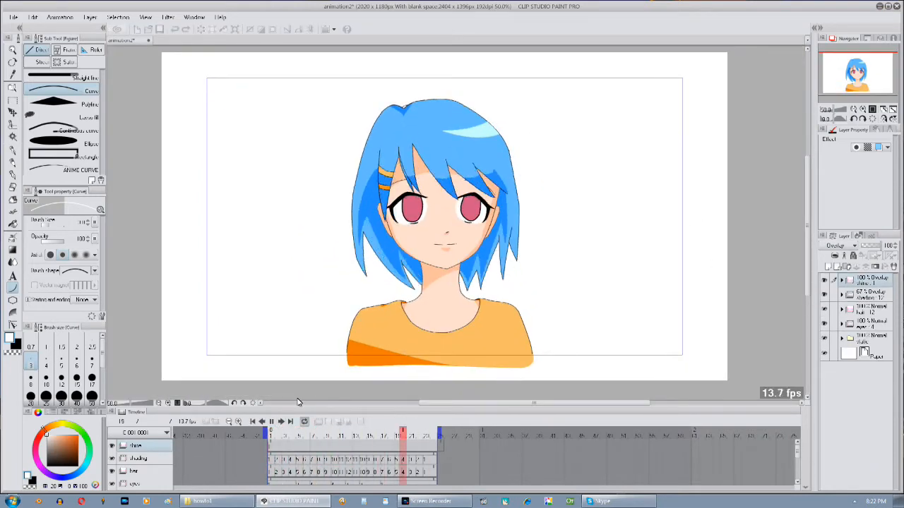
click(253, 422)
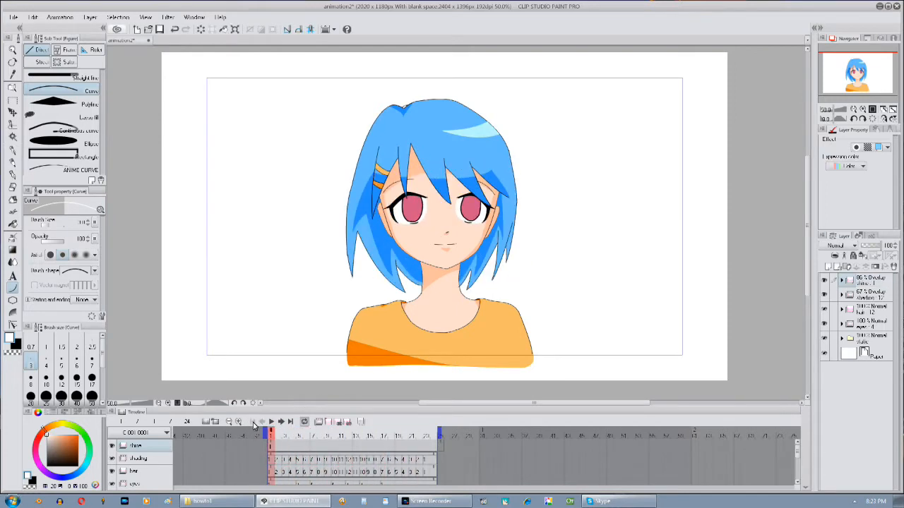
click(450, 502)
click(476, 256)
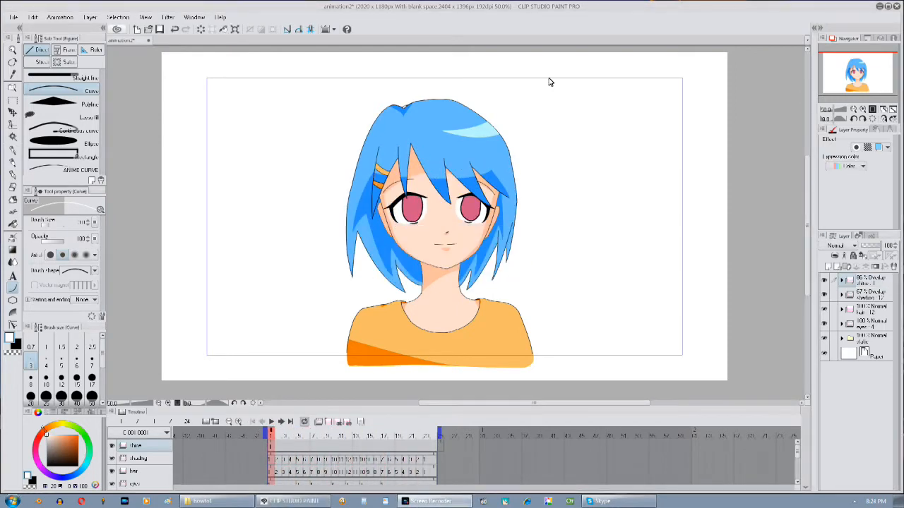
click(553, 35)
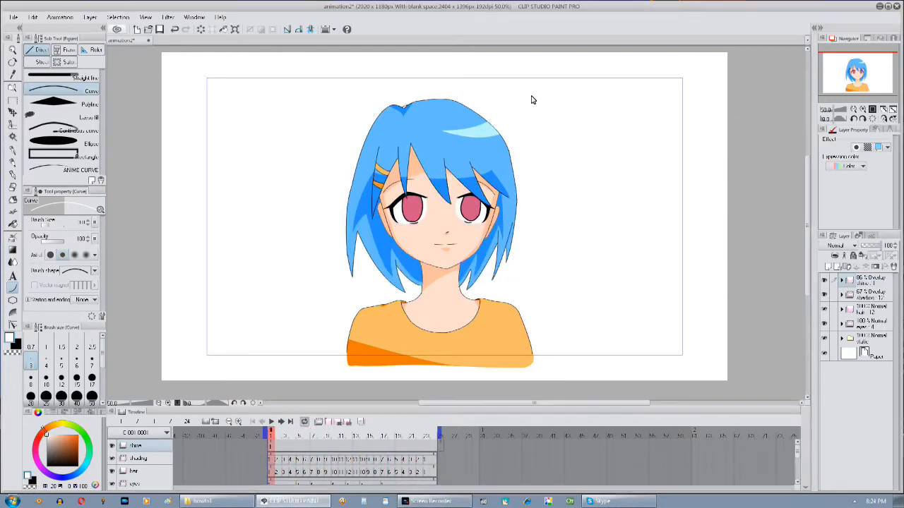
Play the animation, return to the first frame and look through the cels in the eyes folder
click(273, 422)
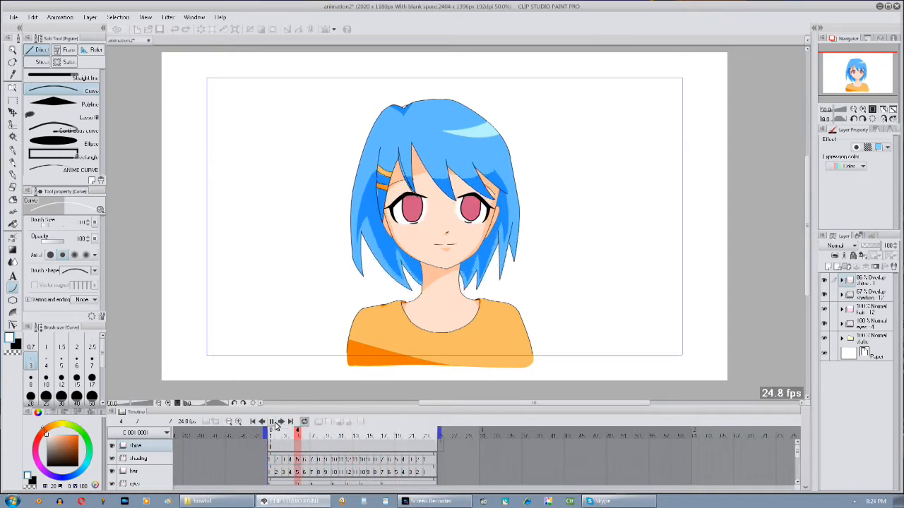
click(273, 437)
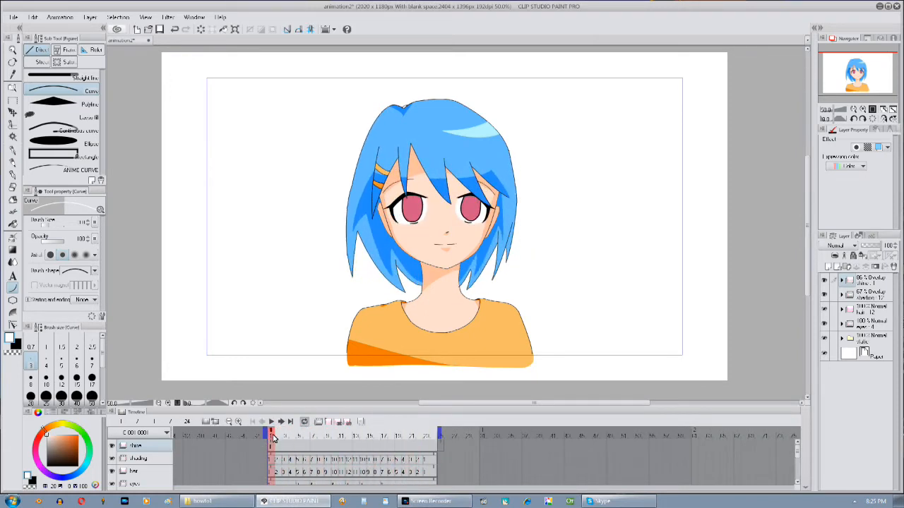
click(873, 323)
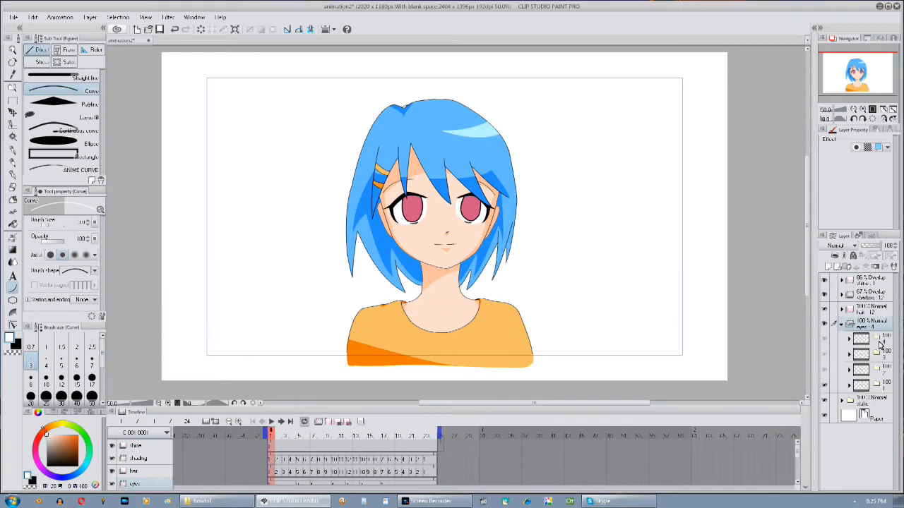
click(867, 386)
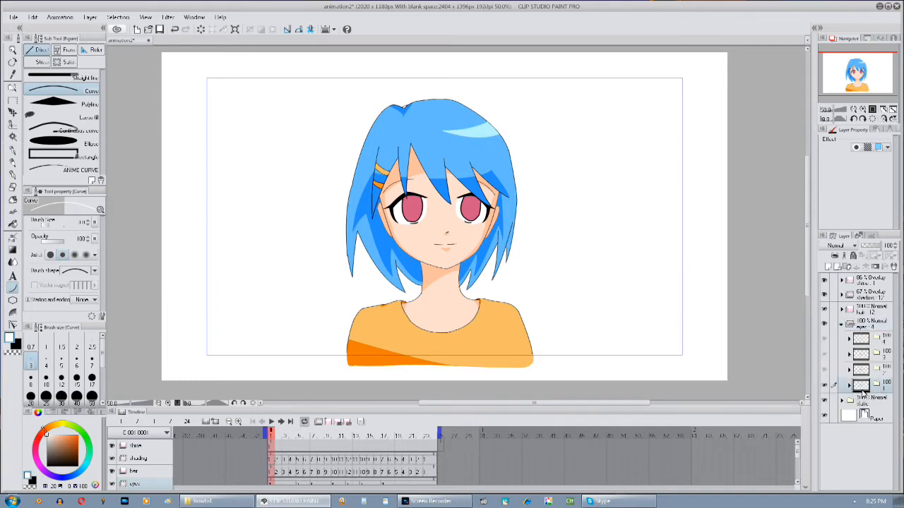
click(841, 324)
Add an animation folder named eyeshade above the eyes folder and create a layer folder inside it
click(318, 422)
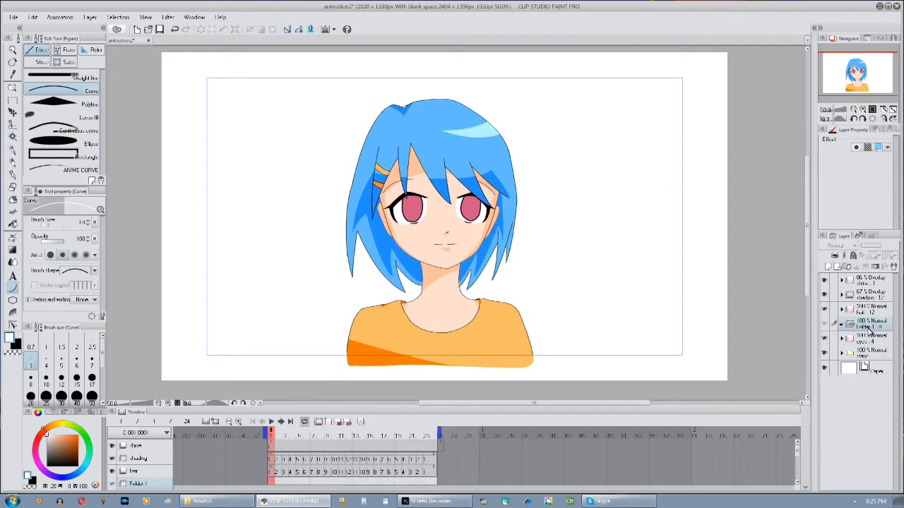
double_click(872, 328)
text(eyeshade)
key(Return)
click(838, 267)
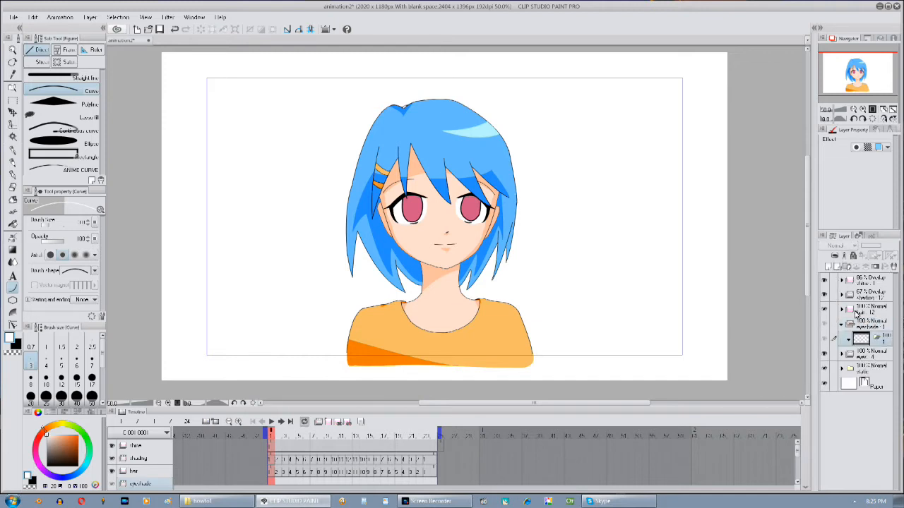
Delete the raster layer just tried inside the eyeshade folder and add a raster layer above the shine folder instead
drag(595, 285, 659, 310)
click(862, 118)
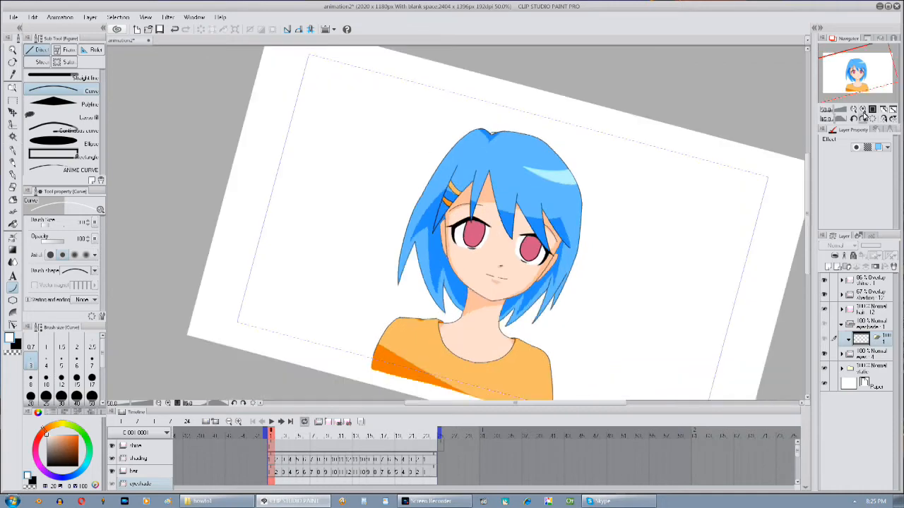
click(862, 109)
click(872, 119)
drag(534, 356, 449, 347)
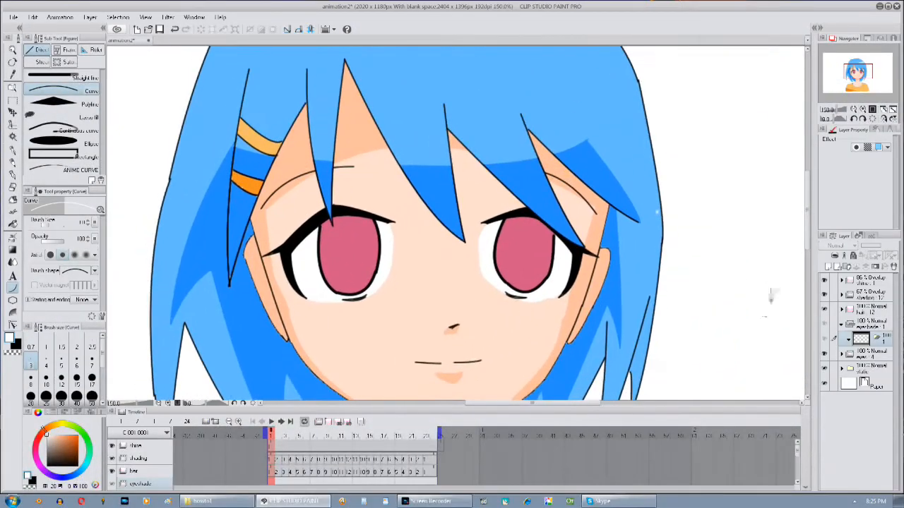
click(834, 269)
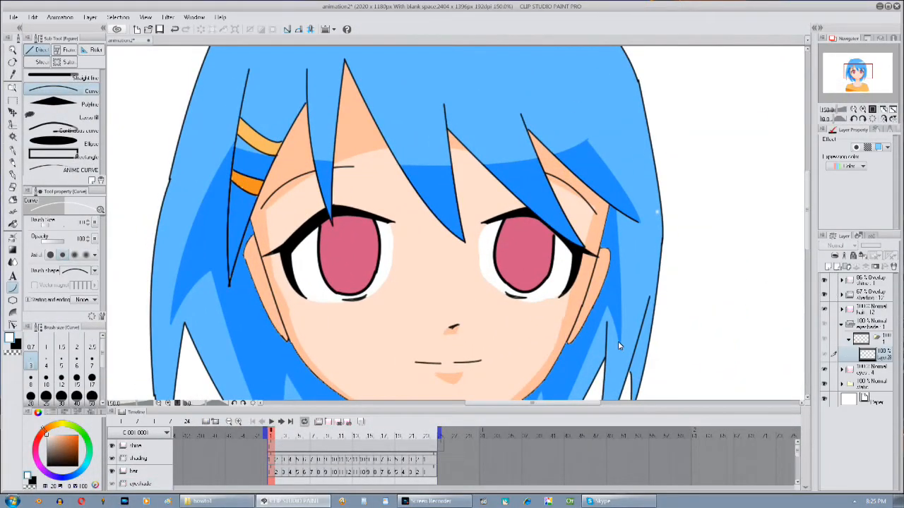
click(893, 266)
click(881, 280)
click(826, 266)
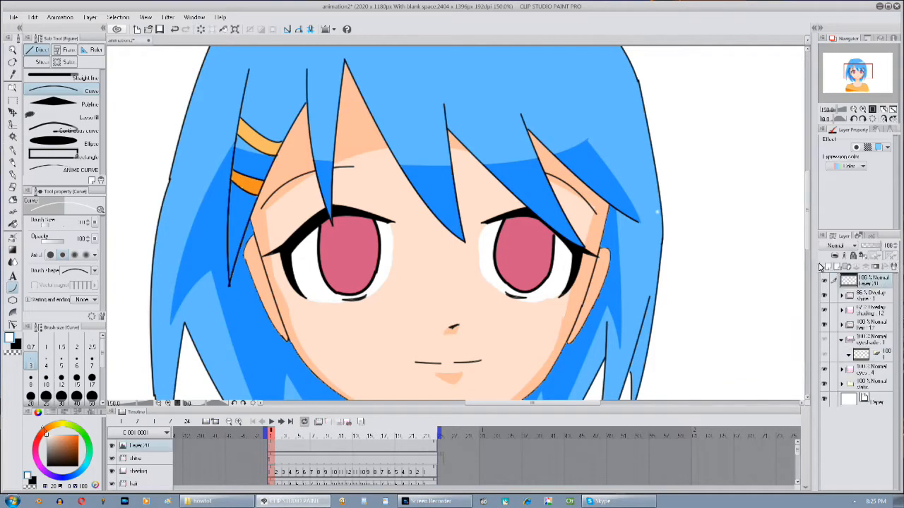
Paint a swatch of the sampled iris pink beside the character with the G-pen, and a dark maroon swatch next to it
double_click(853, 110)
drag(404, 245, 529, 238)
right_click(529, 238)
key(p)
click(92, 396)
drag(332, 191, 327, 233)
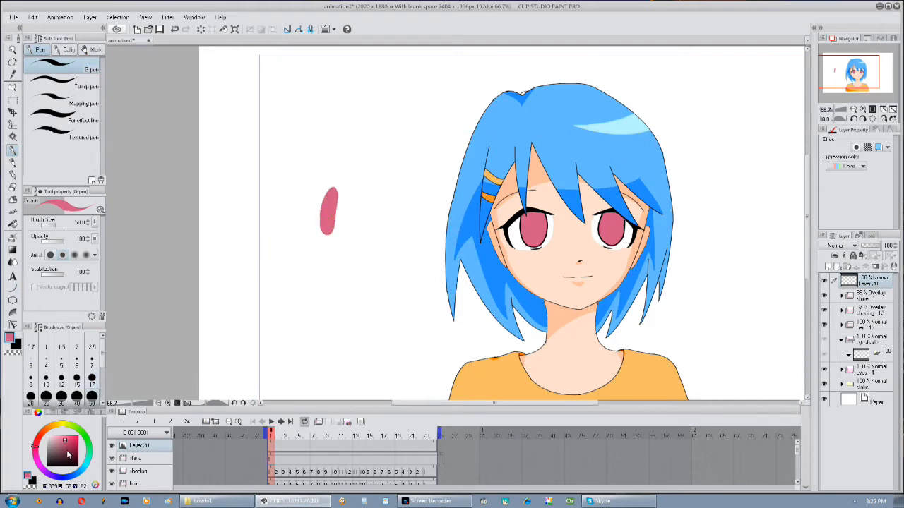
click(68, 455)
drag(341, 190, 336, 235)
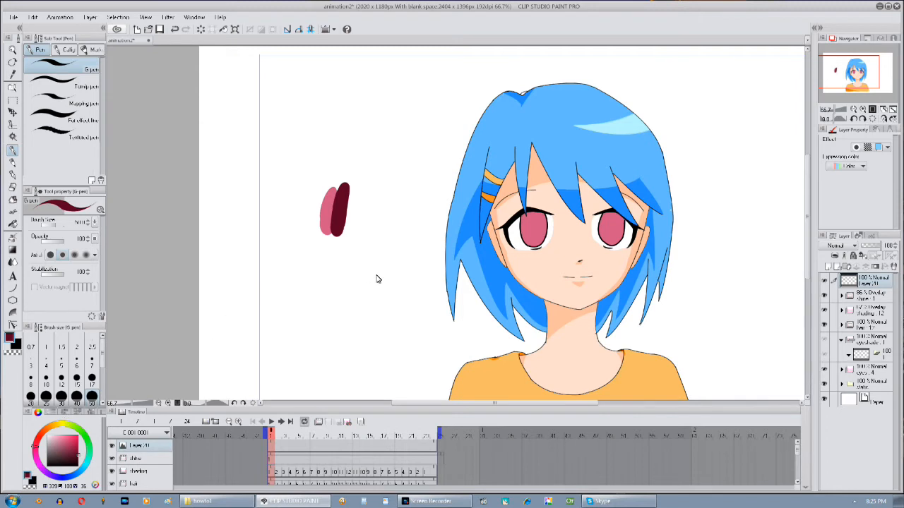
Move the colour swatches onto the hair beside the face and give their layer a white border effect 7.1 thick
drag(387, 280, 364, 255)
drag(375, 212, 363, 254)
key(k)
mouse_move(357, 216)
mouse_down()
mouse_move(459, 272)
mouse_move(508, 259)
mouse_up()
drag(441, 257, 413, 261)
click(856, 147)
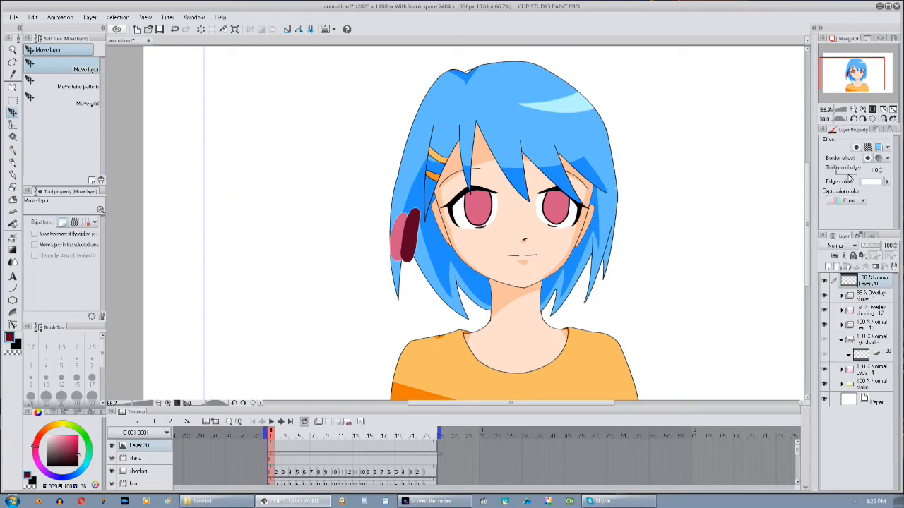
click(841, 172)
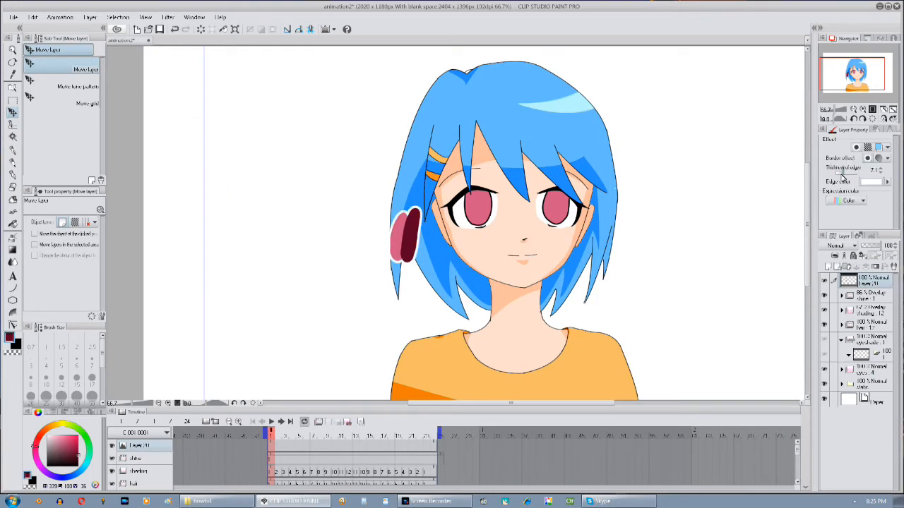
Add a raster layer inside folder 1 of the eyeshade folder
drag(709, 280, 715, 260)
click(862, 110)
click(862, 109)
drag(672, 301, 574, 353)
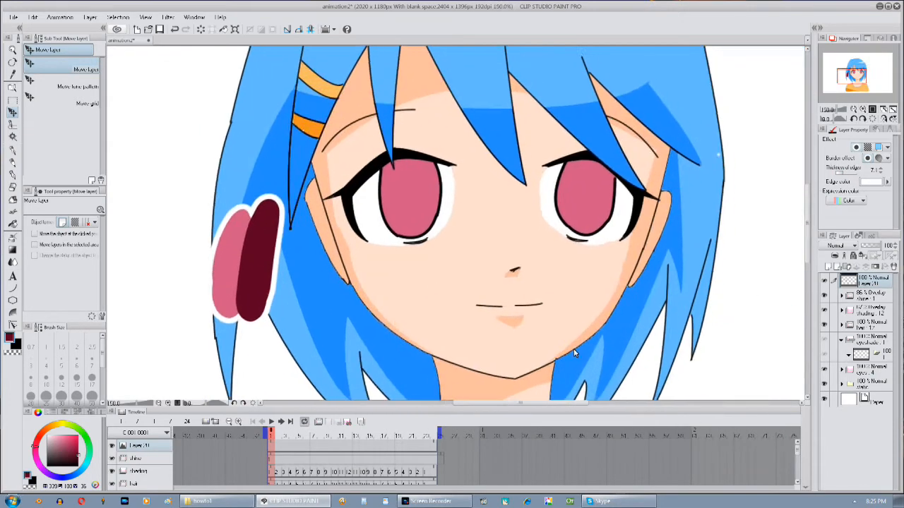
click(861, 358)
click(830, 267)
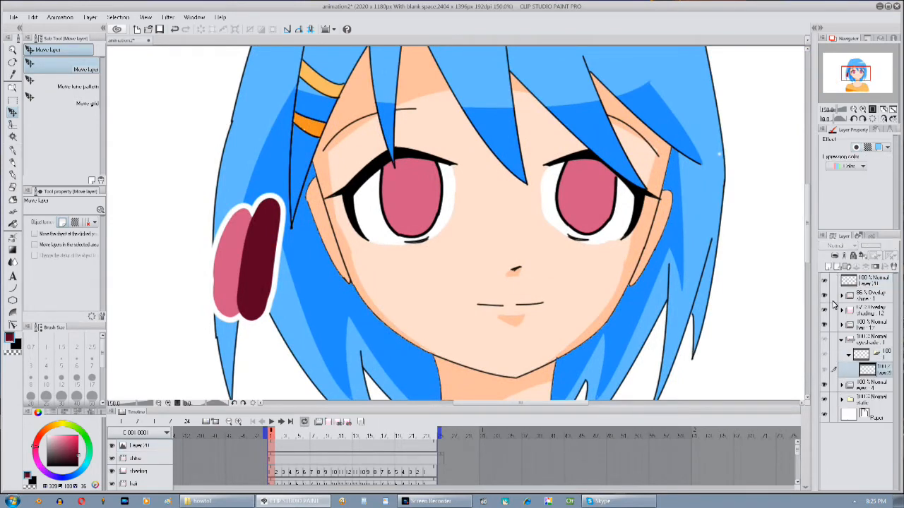
drag(275, 246, 284, 253)
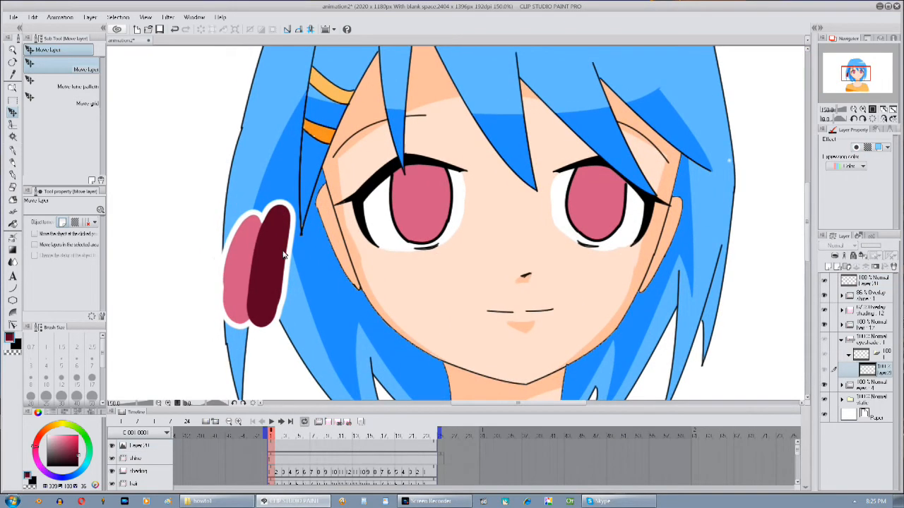
Assign cel 1 to frame 1 of the eyeshade track and draw a dark maroon arc across both irises with the G-pen at size 7
click(12, 151)
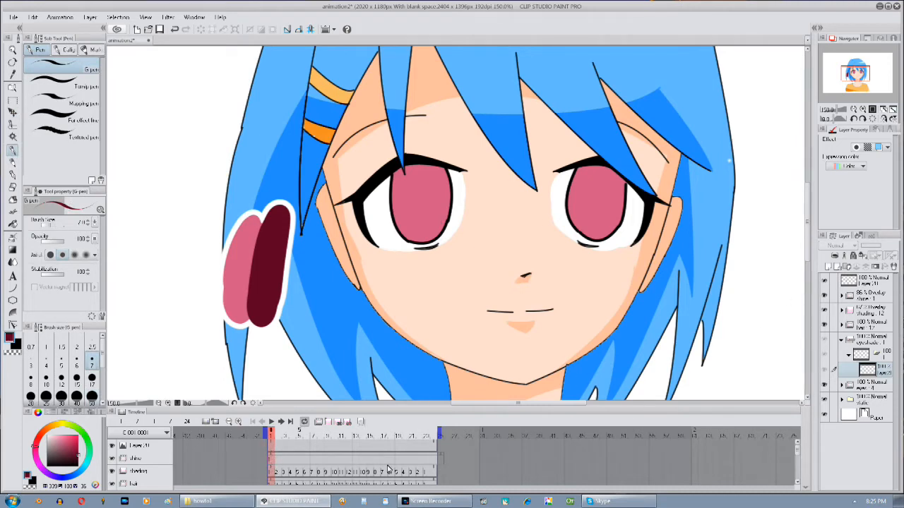
scroll(798, 463, down, 4)
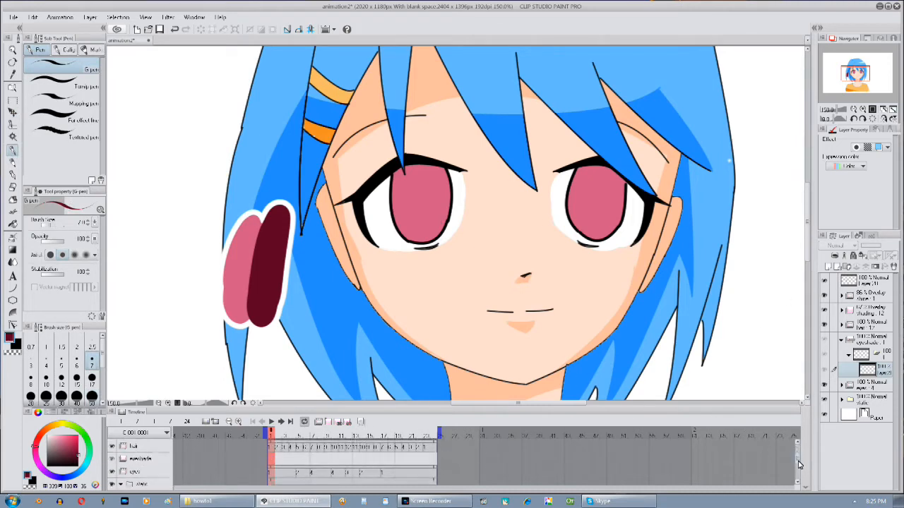
right_click(274, 453)
click(284, 392)
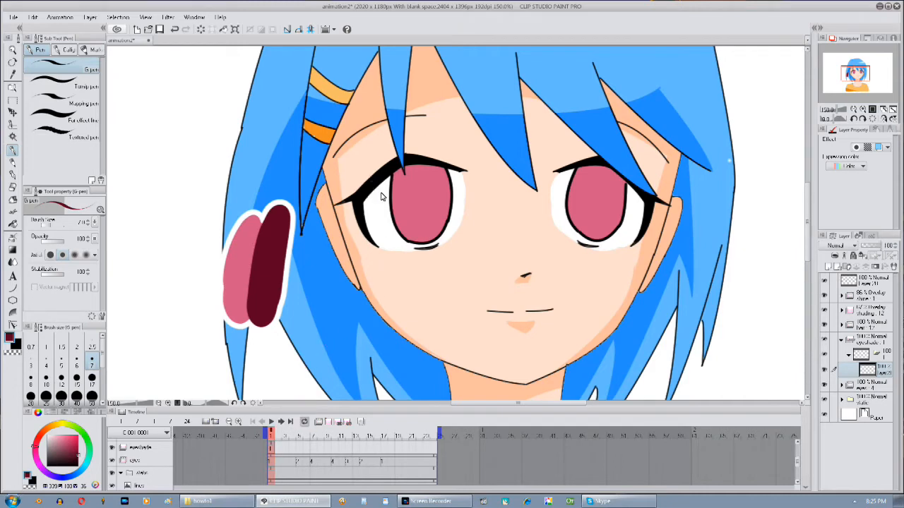
drag(379, 192, 359, 189)
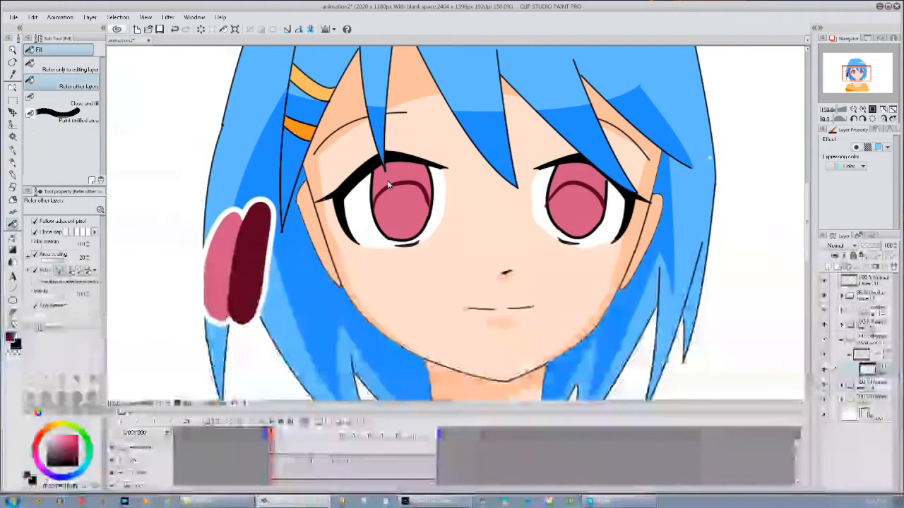
Try to fill the iris areas above the arcs with dark maroon using the Fill tool, and undo the fills
click(387, 169)
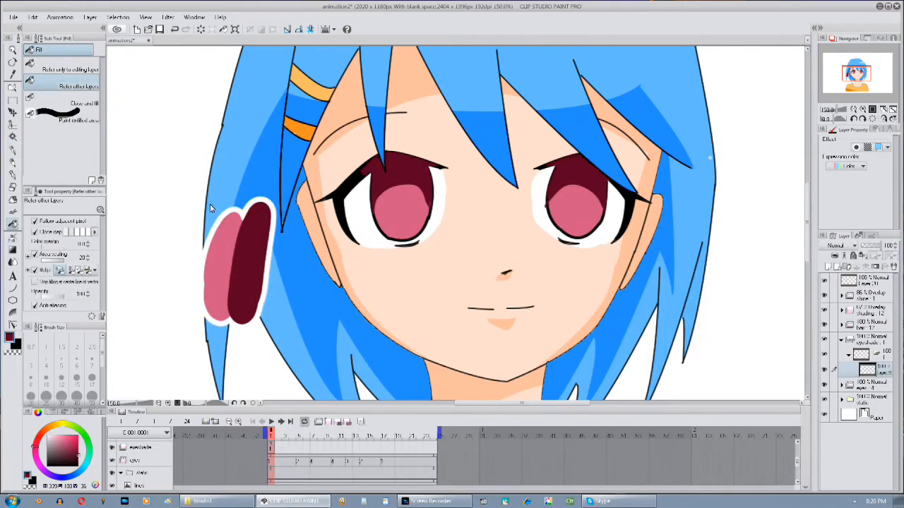
key(ctrl+z)
key(ctrl+z)
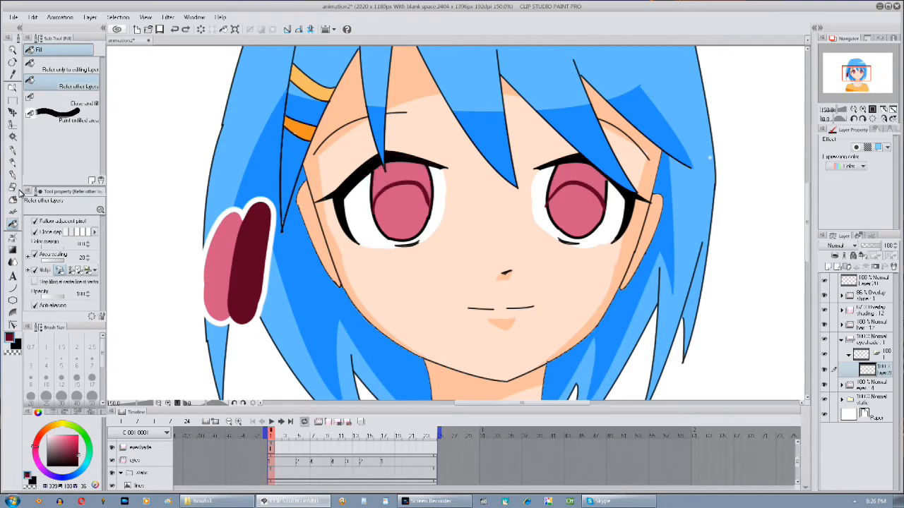
Auto-select the iris areas above the arcs in both eyes, fill them with dark maroon and deselect
click(12, 136)
click(412, 172)
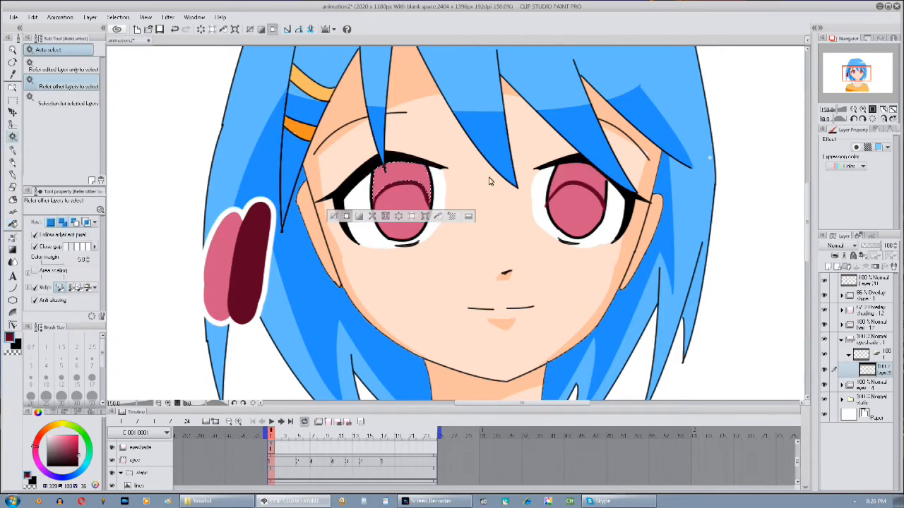
shift+click(588, 181)
click(526, 216)
click(422, 217)
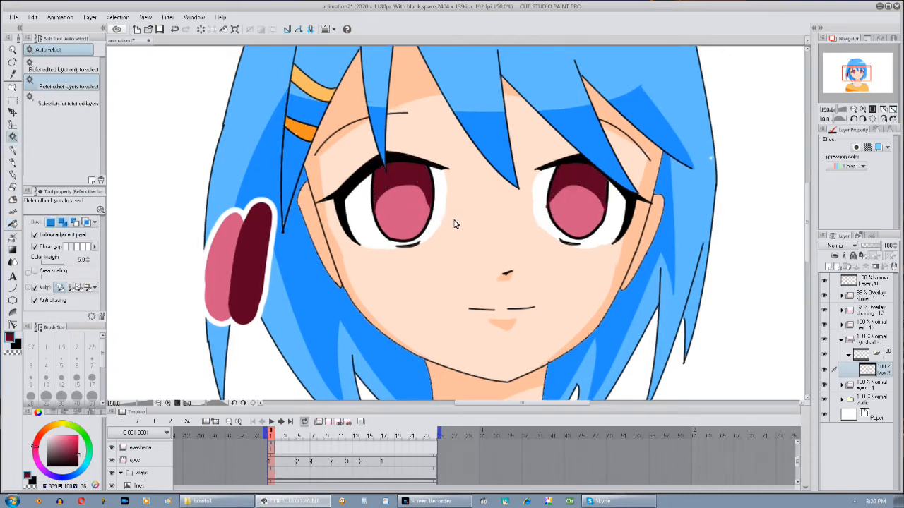
Paint a black oval pupil in each iris on a new raster layer, using the G-pen at size 17
drag(463, 205, 425, 218)
drag(475, 267, 493, 225)
drag(66, 454, 99, 496)
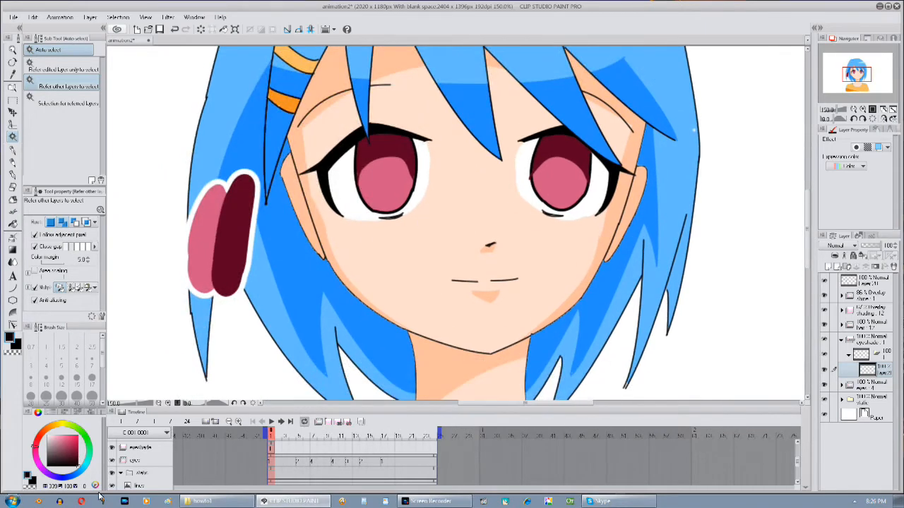
click(12, 151)
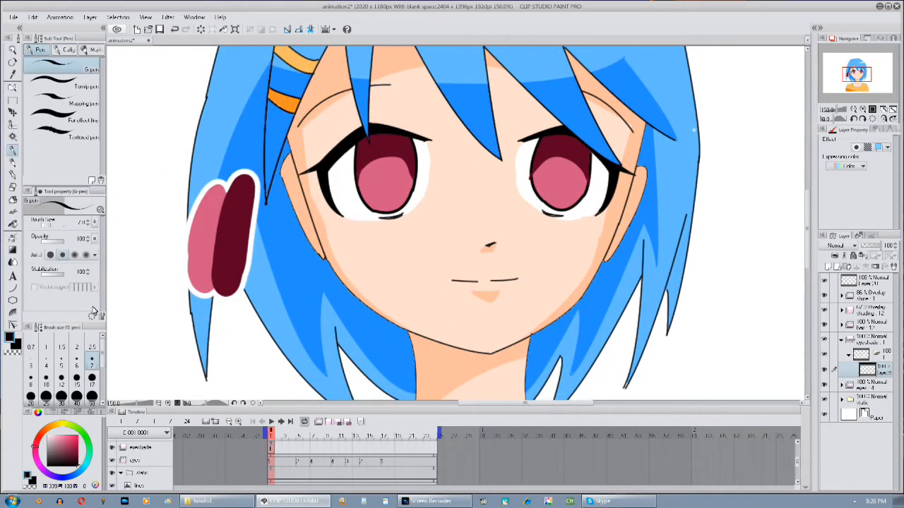
click(833, 266)
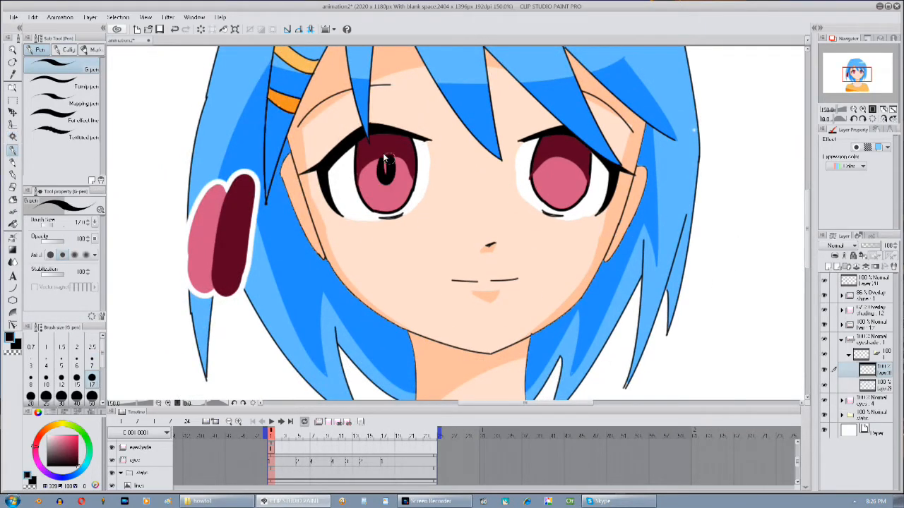
drag(556, 188, 561, 156)
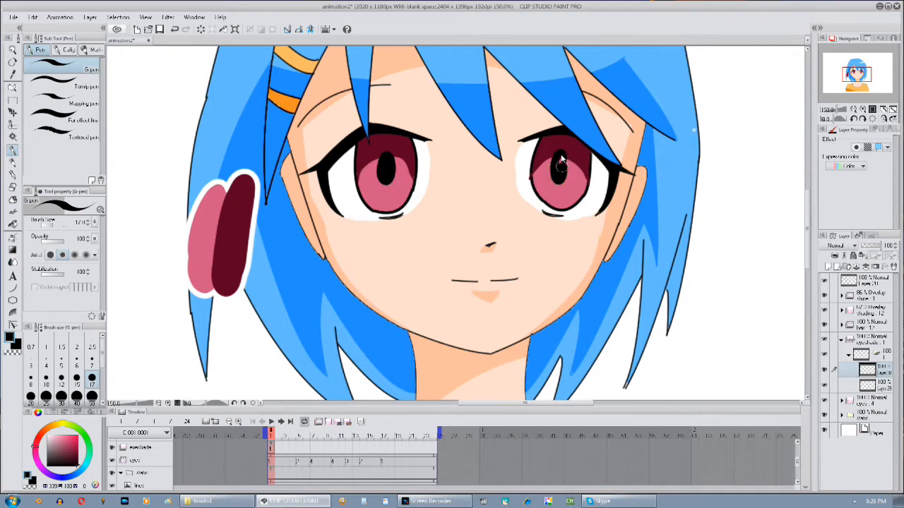
Add a raster layer in Overlay mode above the pupils, and try a light pink stroke on the lower iris before undoing it
click(828, 267)
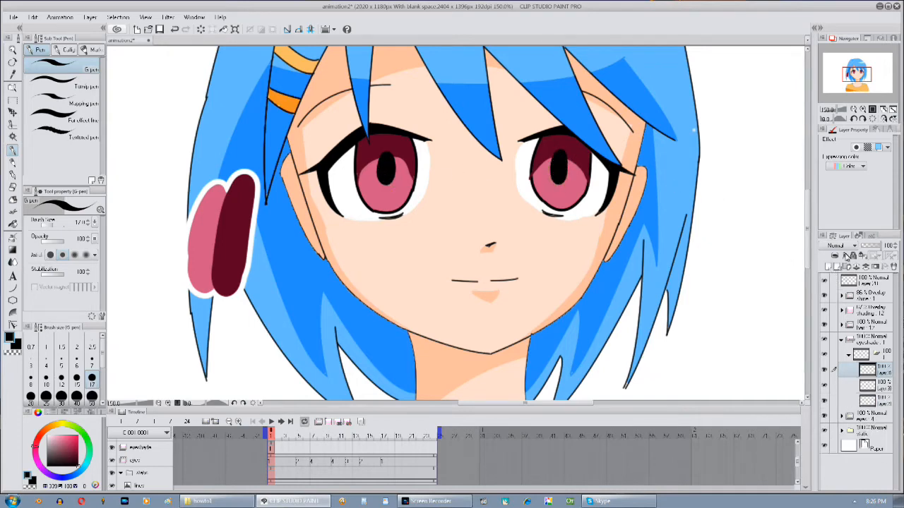
click(847, 248)
click(836, 369)
click(56, 441)
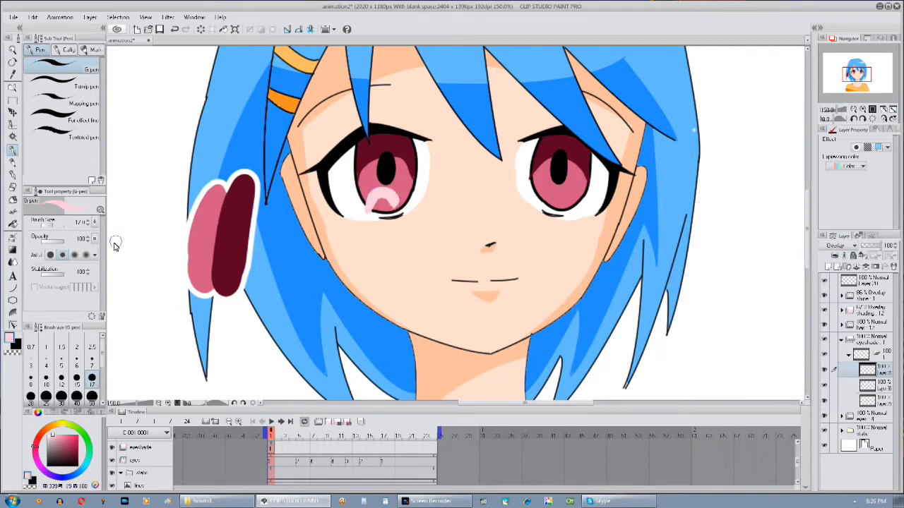
key(ctrl+z)
Auto-select the lower iris areas in both eyes and set the current layer's blending mode to Add (Glow)
click(12, 136)
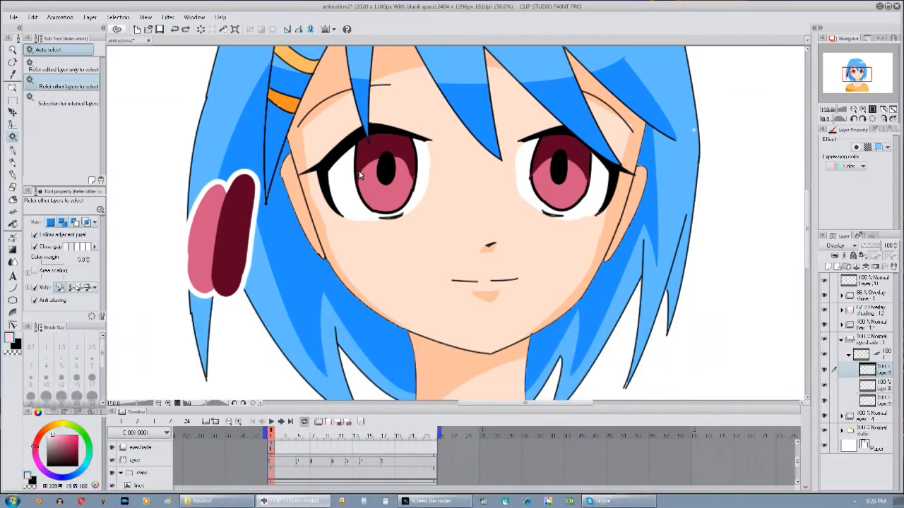
click(406, 214)
shift+click(566, 191)
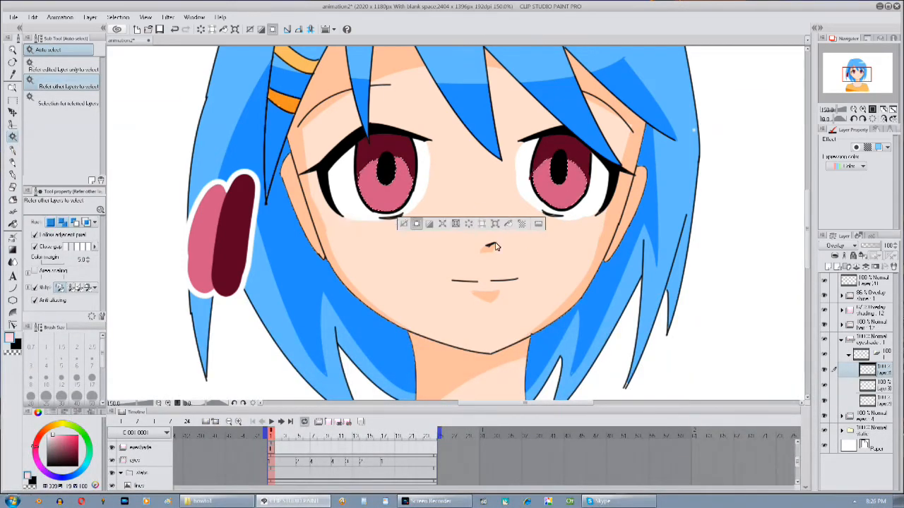
click(836, 244)
click(834, 345)
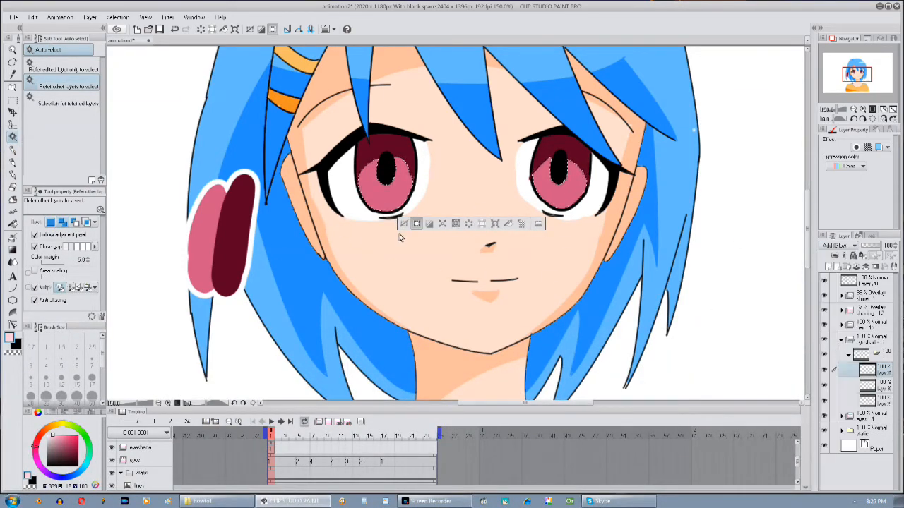
Try light pink G-pen strokes on the lower part of both irises, and undo them
click(10, 150)
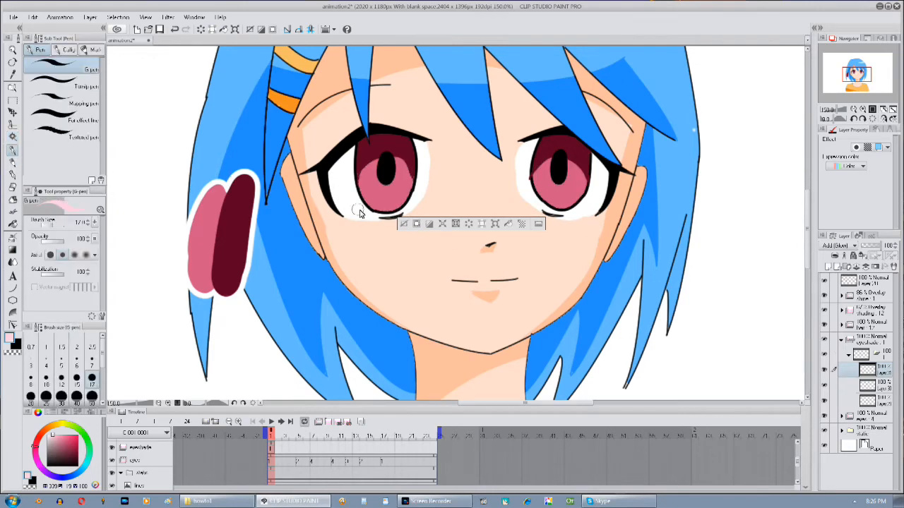
mouse_move(384, 189)
mouse_down()
mouse_move(395, 208)
mouse_move(386, 201)
mouse_move(368, 217)
mouse_up()
mouse_move(557, 188)
mouse_down()
mouse_move(560, 212)
mouse_move(541, 200)
mouse_move(563, 201)
mouse_move(512, 303)
mouse_move(531, 174)
mouse_up()
key(ctrl+z)
key(ctrl+z)
key(ctrl+z)
Pick a very pale pink, try it on the lower iris with the G-pen, and undo the strokes
drag(57, 442, 47, 429)
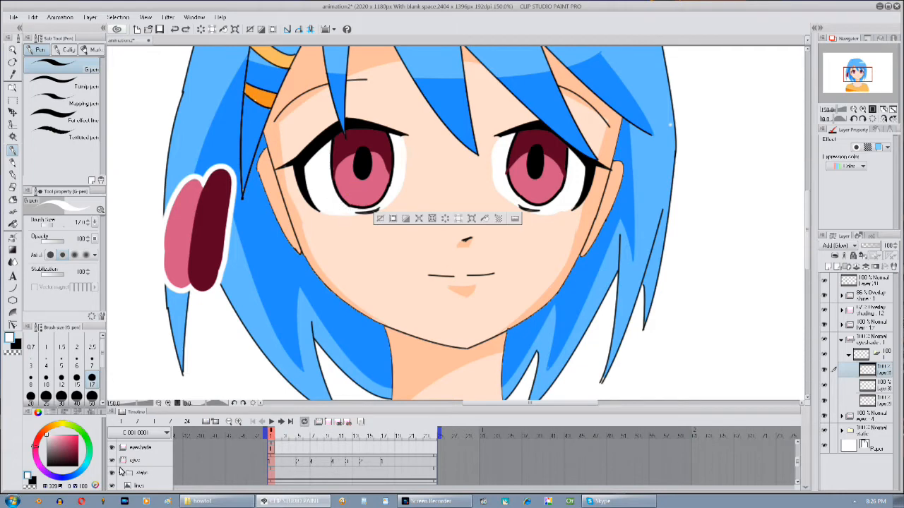
click(50, 435)
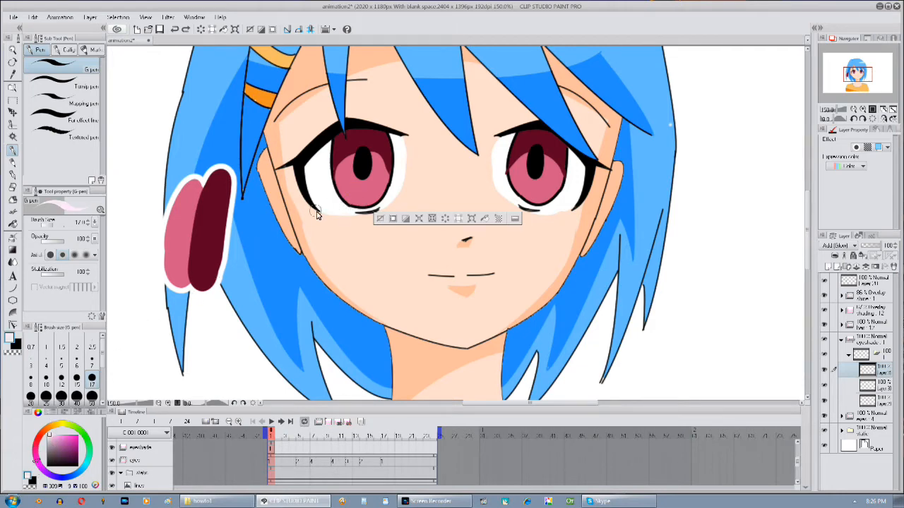
mouse_move(339, 201)
mouse_down()
mouse_move(378, 201)
mouse_move(353, 198)
mouse_move(364, 205)
mouse_up()
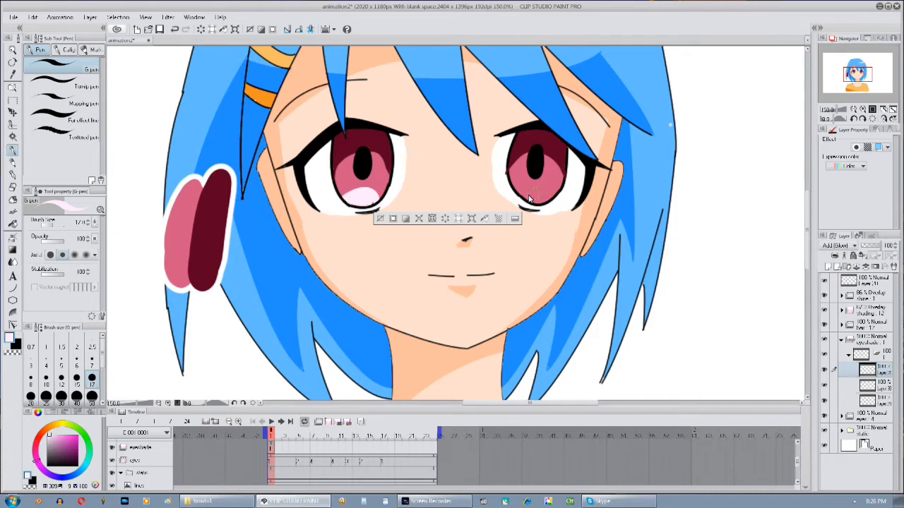
key(ctrl+z)
key(ctrl+z)
key(ctrl+z)
key(ctrl+z)
key(ctrl+z)
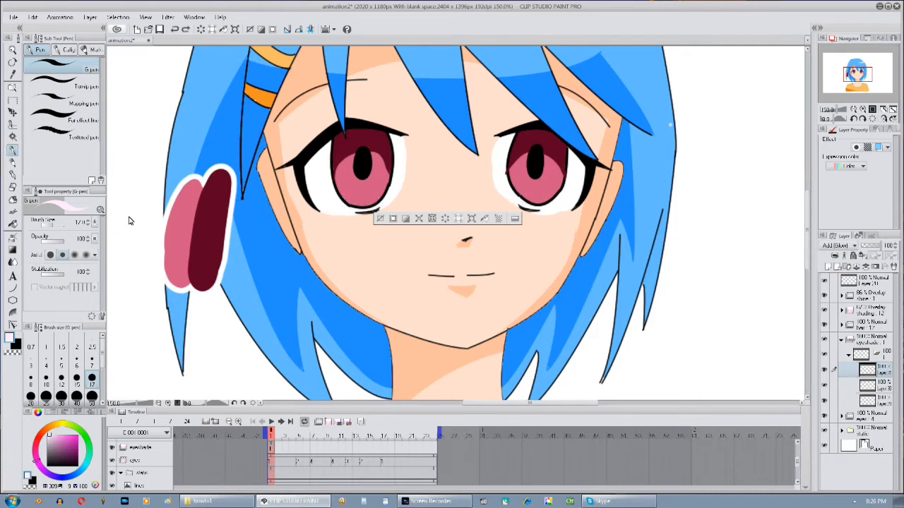
Paint a pale pink glow along the lower edge of both irises with the Soft airbrush at size 50, and deselect
click(14, 250)
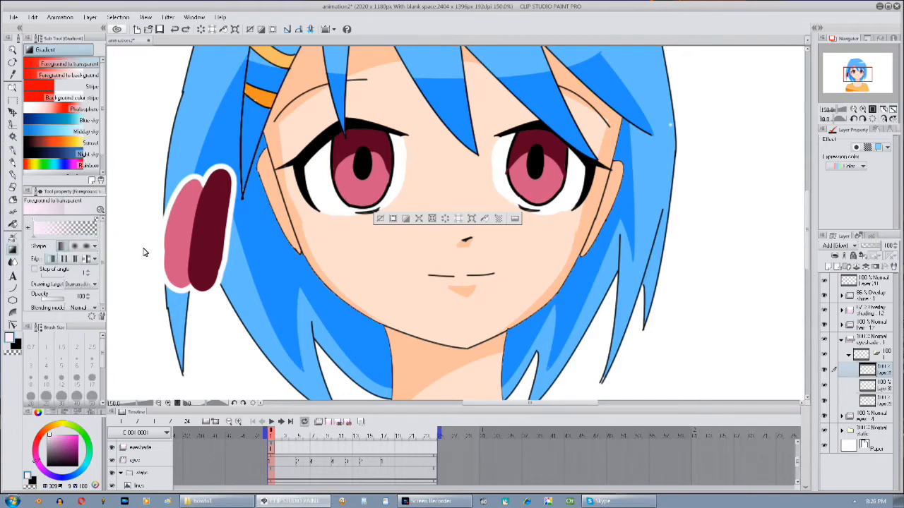
click(12, 239)
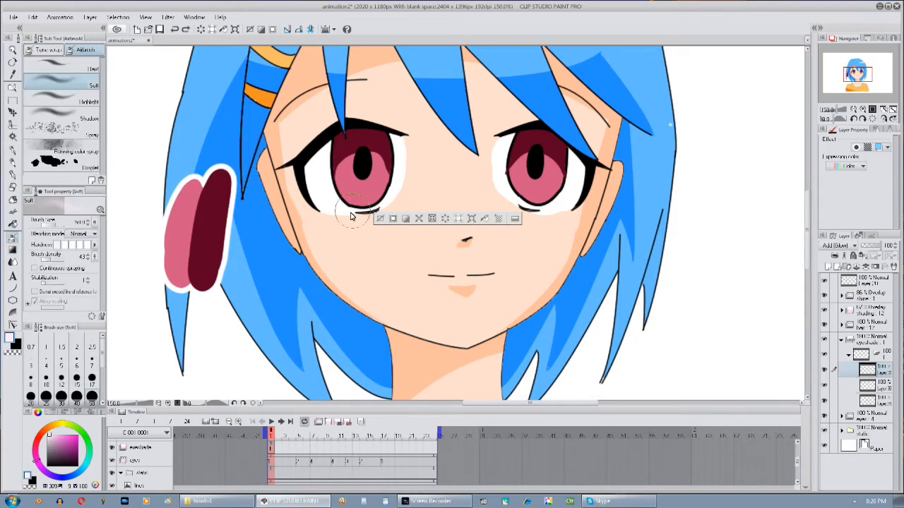
drag(384, 204, 357, 214)
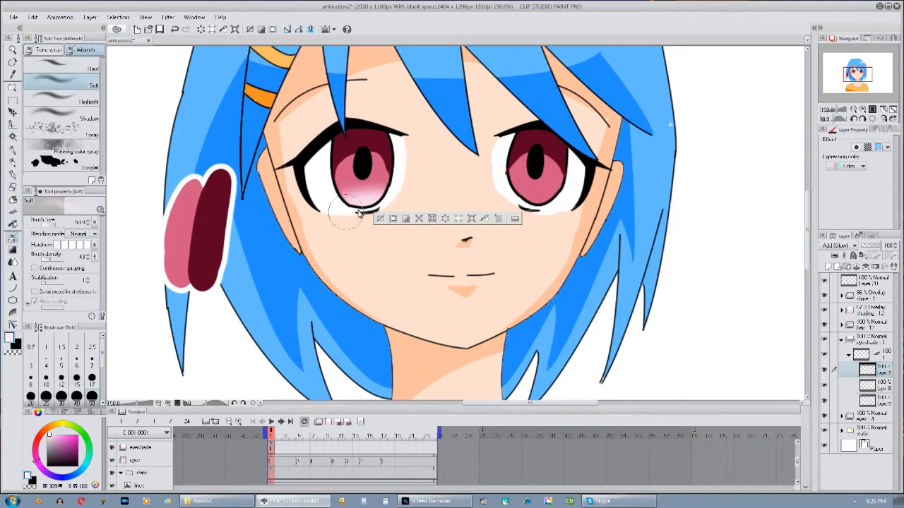
drag(555, 192, 508, 202)
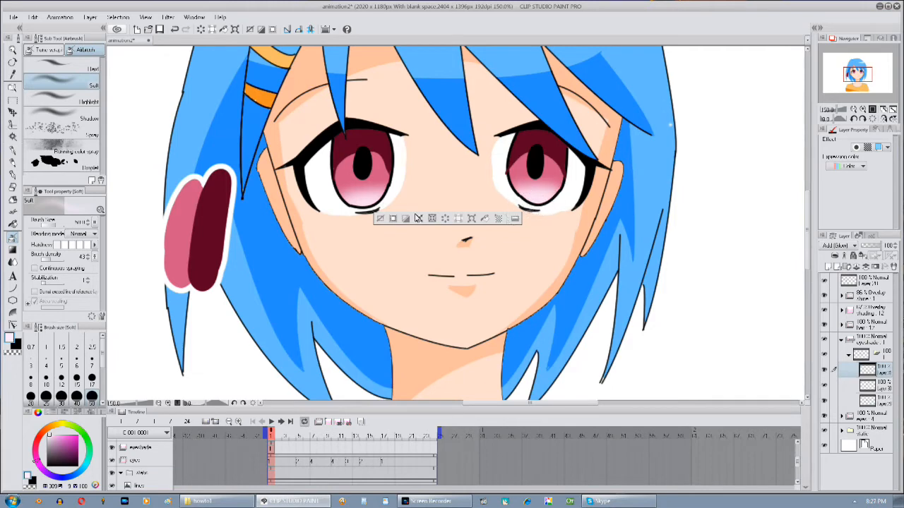
click(379, 220)
drag(564, 278, 520, 288)
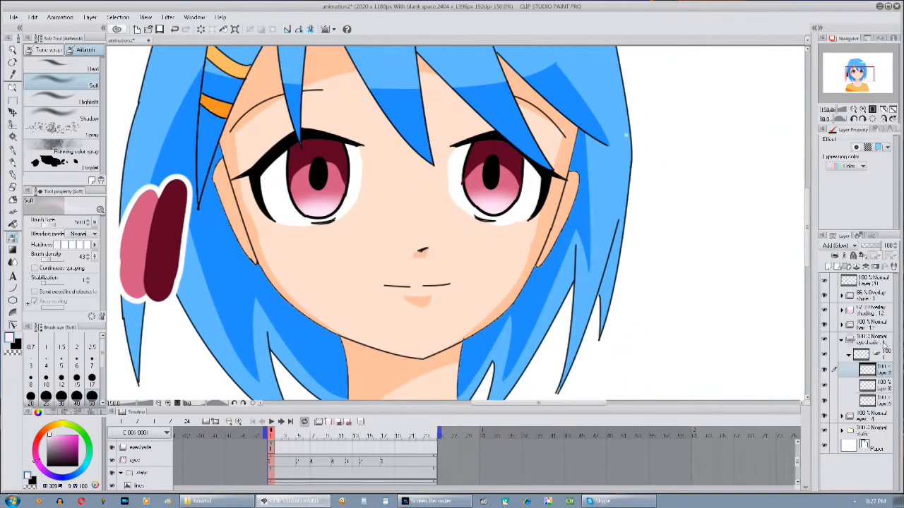
Add a raster layer and paint a white oval highlight and a small white dot on each iris with the G-pen at size 17
click(833, 266)
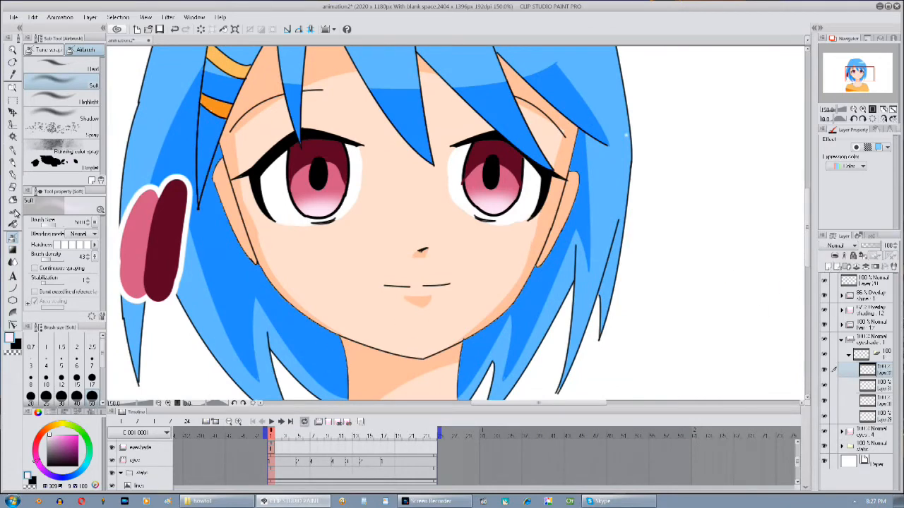
click(12, 151)
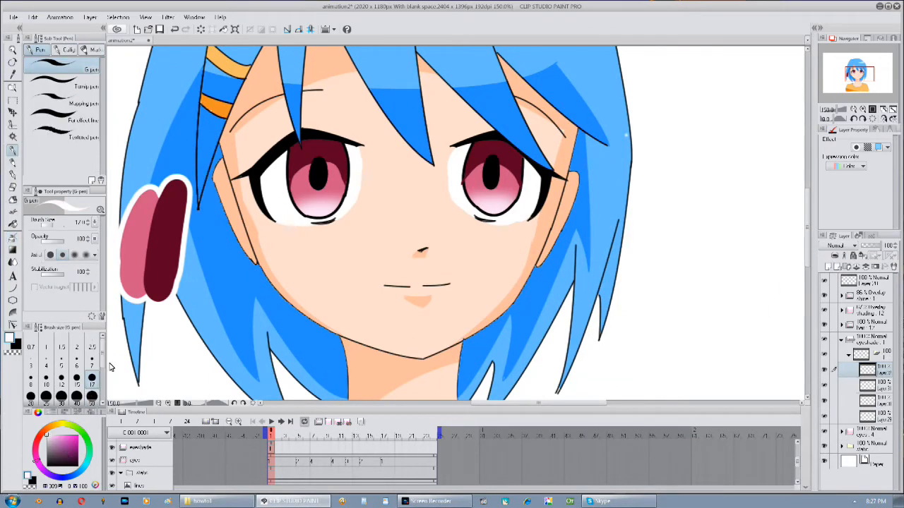
mouse_move(333, 145)
mouse_down()
mouse_move(332, 157)
mouse_move(326, 141)
mouse_move(339, 159)
mouse_up()
drag(505, 142, 508, 158)
drag(289, 193, 295, 197)
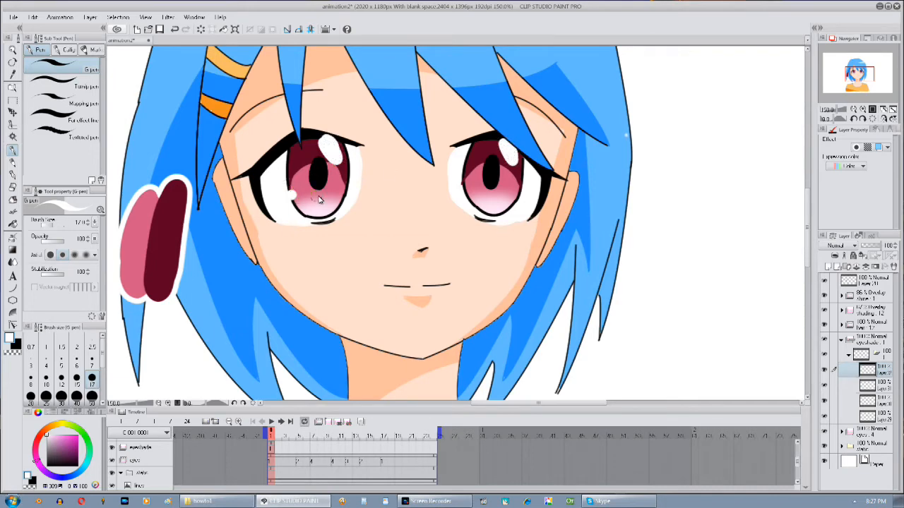
drag(463, 193, 466, 191)
mouse_move(576, 303)
mouse_down()
mouse_move(518, 405)
mouse_move(517, 268)
mouse_move(524, 260)
mouse_up()
Add a raster layer at the bottom of the eyeshade cel folder, pick a pale blue, and try a stroke before undoing it
click(871, 422)
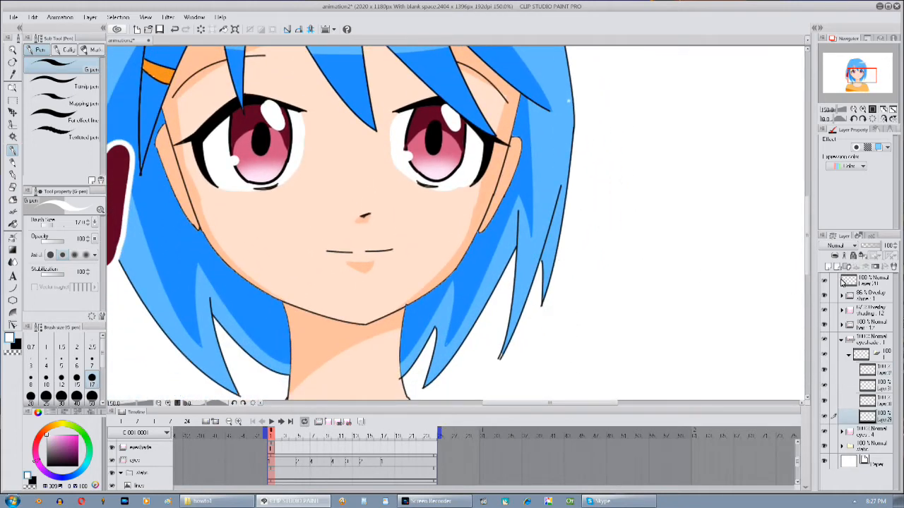
click(828, 267)
click(884, 433)
click(79, 471)
click(50, 438)
drag(249, 298, 286, 370)
drag(265, 191, 267, 208)
key(ctrl+z)
Hide the white highlight layer, auto-select the whites of both eyes, and hide the selection border
click(13, 137)
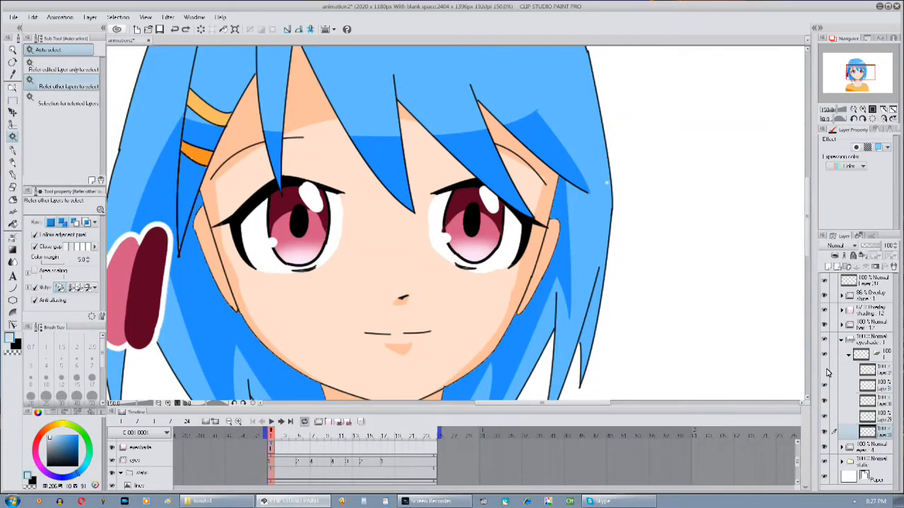
click(824, 369)
click(301, 252)
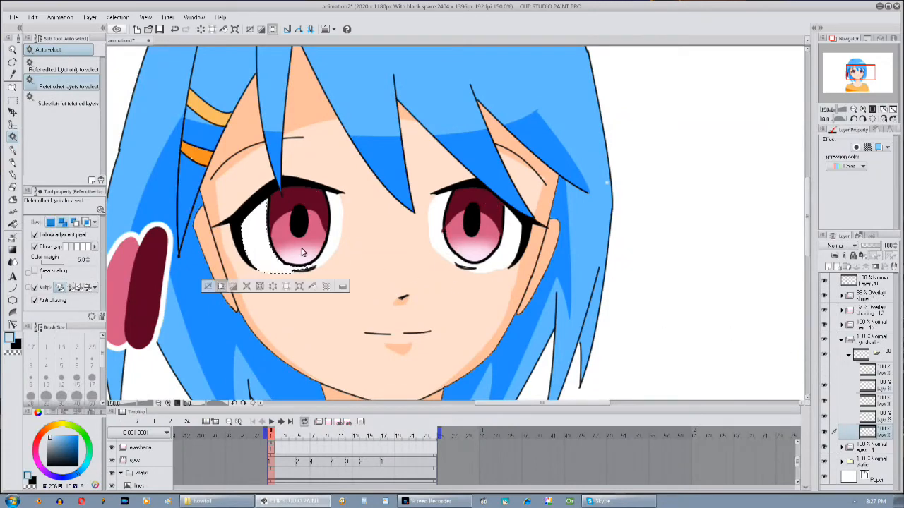
shift+click(450, 228)
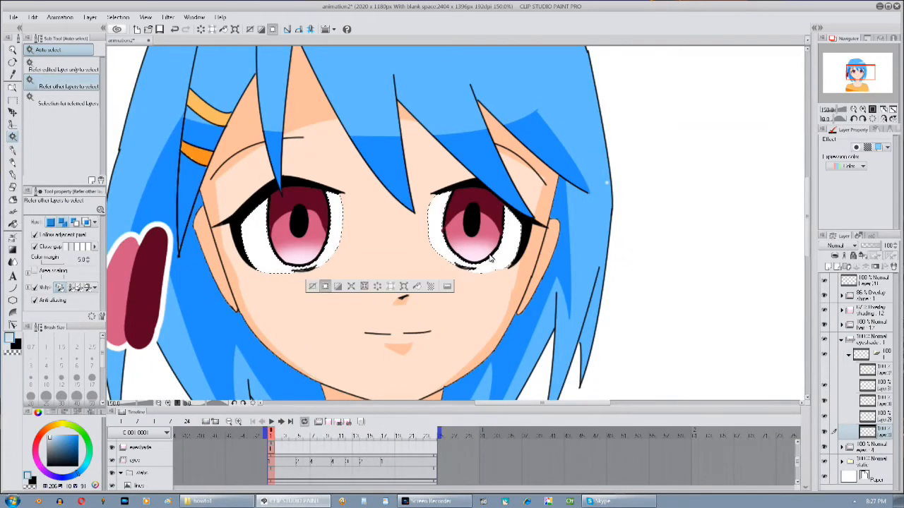
click(326, 290)
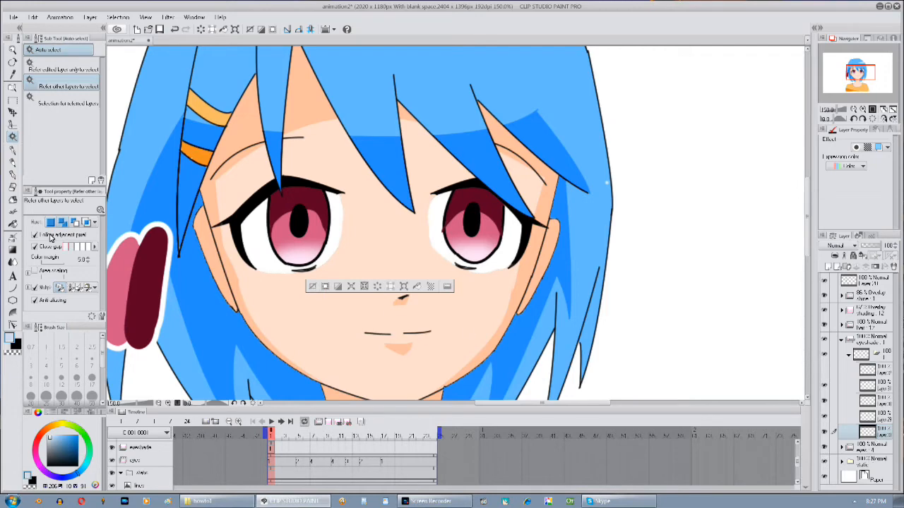
Paint pale blue shading on the whites of both eyes with the G-pen at size 50, and deselect
click(12, 151)
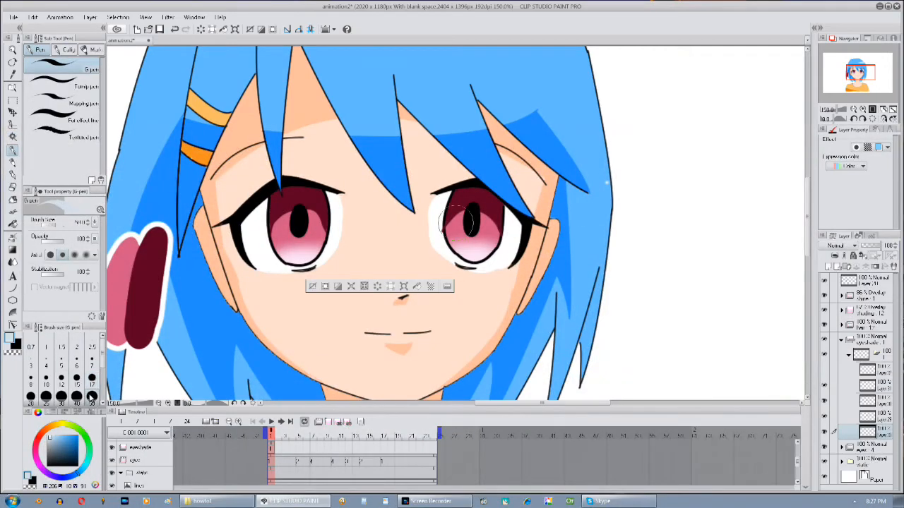
mouse_move(360, 205)
mouse_down()
mouse_move(307, 189)
mouse_move(248, 205)
mouse_move(231, 248)
mouse_move(304, 294)
mouse_move(333, 281)
mouse_up()
mouse_move(433, 230)
mouse_down()
mouse_move(463, 195)
mouse_move(531, 237)
mouse_move(539, 253)
mouse_move(516, 275)
mouse_move(409, 265)
mouse_up()
click(312, 285)
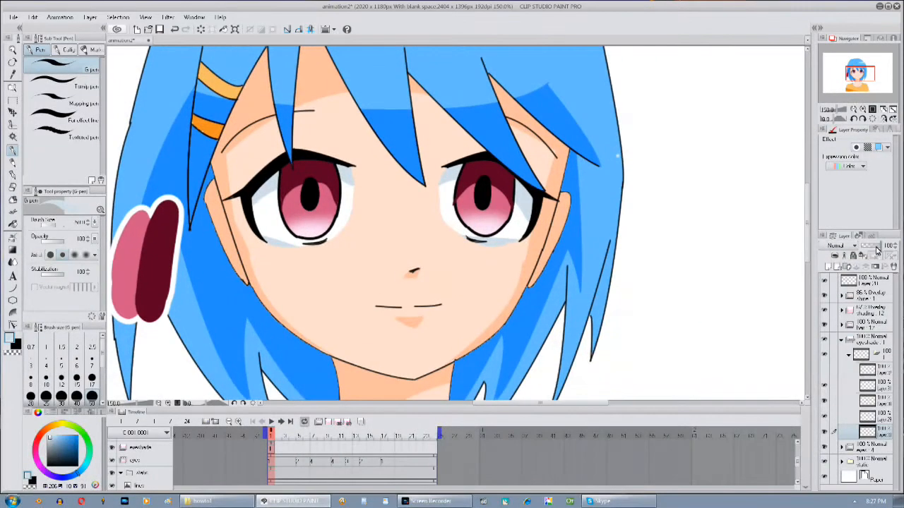
Set the eye-white shading layer's opacity to 40%, show the highlight layer again, and collapse the cel folder
drag(883, 247, 872, 253)
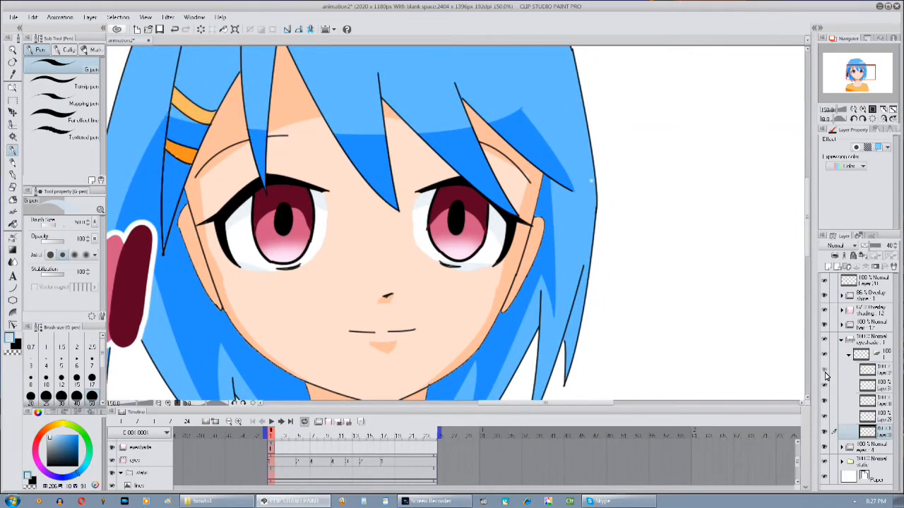
click(825, 370)
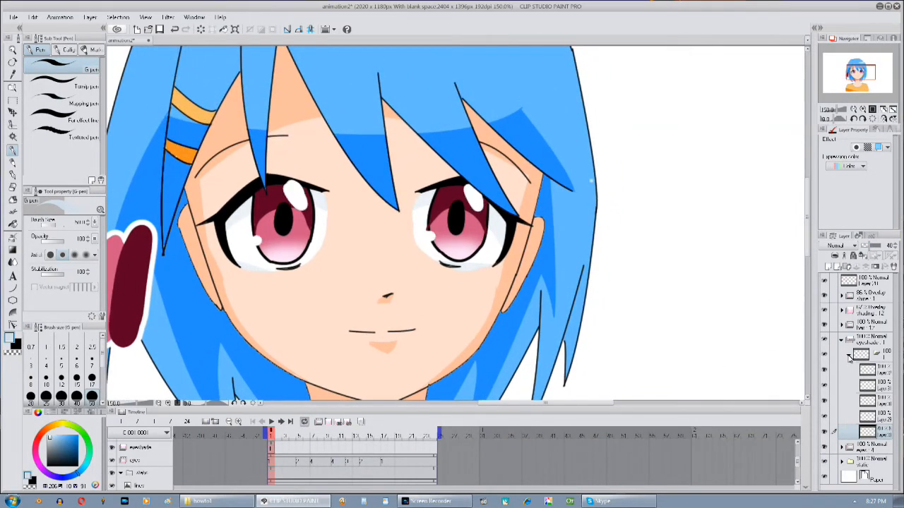
click(847, 355)
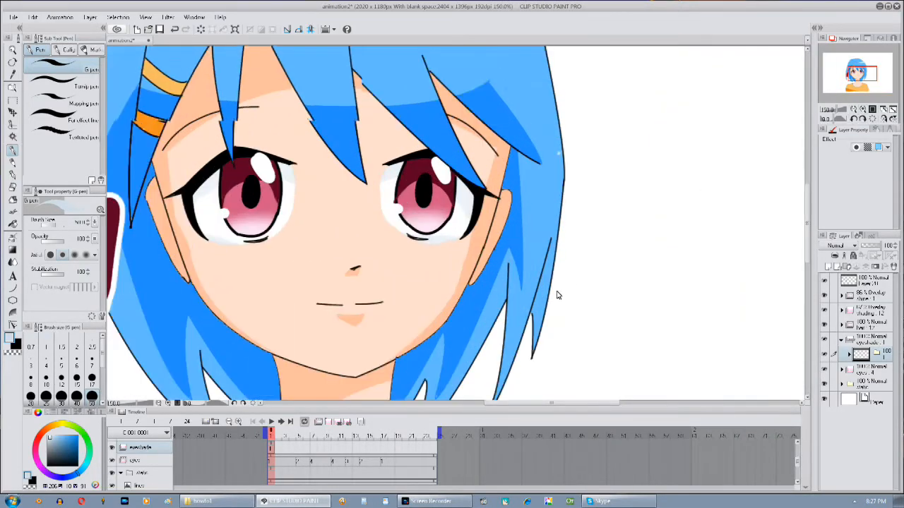
drag(558, 295, 587, 296)
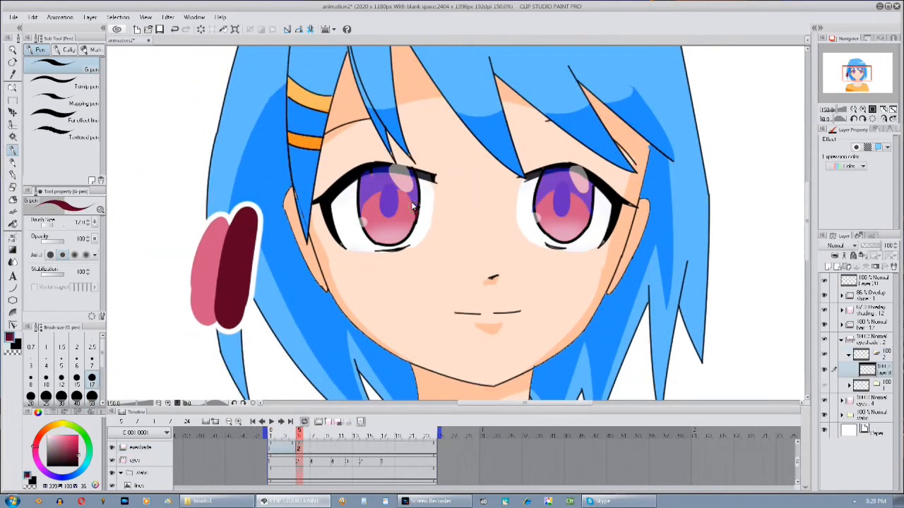
Draw a dark maroon G-pen arc across each iris in eyeshade cel 2 at frame 5, with the iris auto-selected
drag(414, 206, 362, 214)
key(w)
click(377, 190)
key(p)
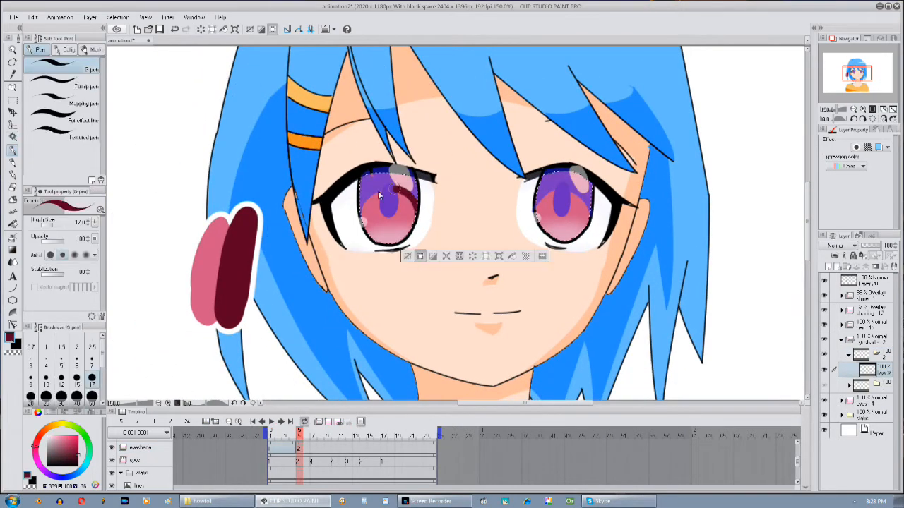
drag(537, 211, 589, 209)
Add a raster layer in cel 2, deselect, and paint white highlights on both irises
click(828, 267)
click(47, 435)
key(ctrl+z)
click(407, 257)
drag(396, 174, 414, 188)
drag(574, 170, 585, 186)
Add a raster layer above the arc layer, paint a black oval pupil in each iris, and turn off onion skin
click(867, 386)
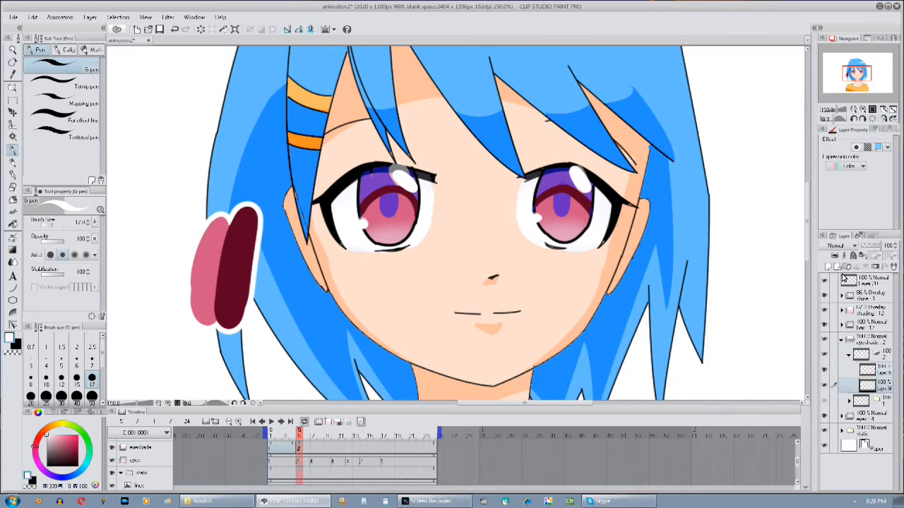
click(828, 266)
click(77, 466)
drag(389, 190, 389, 218)
drag(562, 191, 563, 217)
click(361, 421)
Hide the pupil layer and fill the iris area above the arc with dark maroon on the arc layer
click(824, 385)
click(867, 401)
key(g)
click(378, 183)
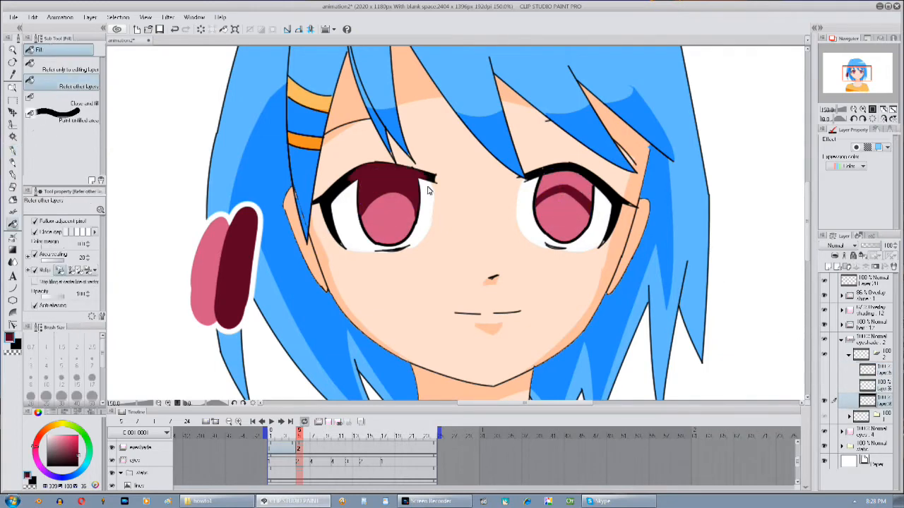
Auto-select the lower iris areas in both eyes of cel 2 and add a raster layer for the glow
key(w)
click(824, 385)
click(392, 233)
shift+click(568, 231)
click(828, 267)
Pick a very pale pink, try Soft airbrush strokes along the lower edge of both irises, and undo them
key(b)
click(50, 435)
drag(411, 247, 363, 255)
drag(540, 244, 587, 243)
click(292, 436)
key(ctrl+z)
key(ctrl+z)
Airbrush the pale pink glow along the lower edge of both irises in cel 2, and deselect
drag(410, 243, 367, 244)
drag(542, 240, 585, 240)
click(407, 257)
Paint a pale pink swatch stroke beside the existing colour swatches on the topmost layer with the G-pen
click(868, 281)
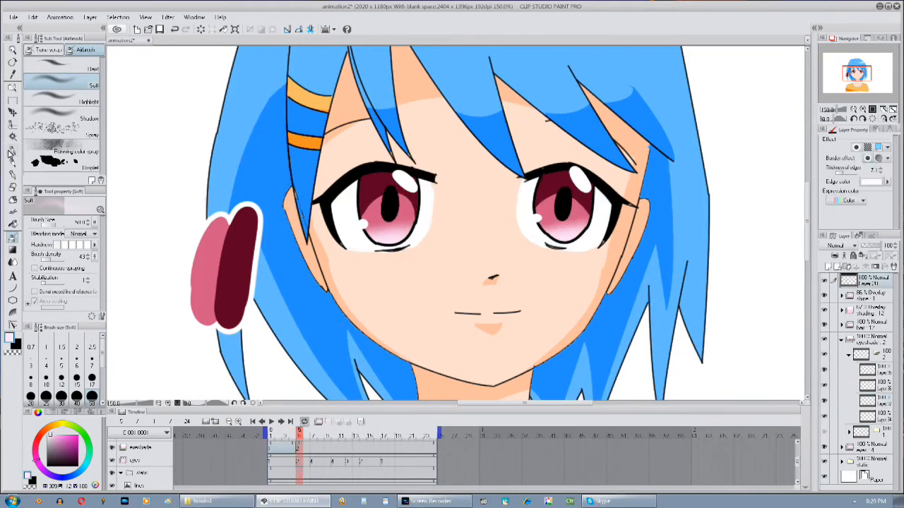
key(p)
drag(190, 226, 168, 308)
Go to frame 1, paint a pale blue swatch stroke on the eye-white shading layer, and set its opacity to 40%
click(272, 436)
click(868, 447)
drag(178, 222, 154, 310)
click(888, 245)
text(40)
Return to frame 5, set the new shading layer's opacity to 40%, and auto-select the whites of both eyes with the highlights hidden
click(299, 435)
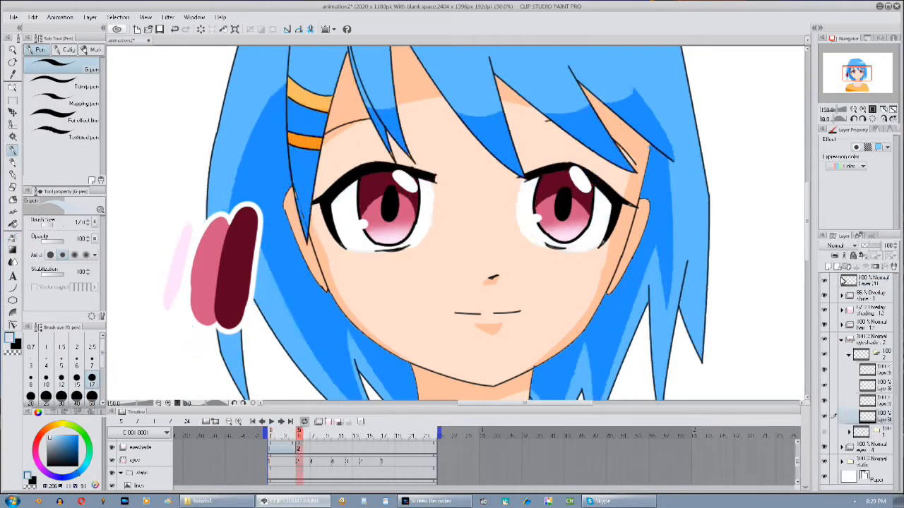
click(888, 245)
text(40w)
click(824, 370)
click(361, 244)
shift+click(528, 233)
Show the highlights again, paint pale blue shading on the whites of both eyes in cel 2 with the G-pen, and deselect
click(824, 370)
key(p)
drag(426, 184, 414, 204)
key(ctrl+z)
drag(352, 185, 336, 200)
drag(536, 184, 521, 185)
drag(597, 242, 529, 241)
key(ctrl+d)
key(c)
drag(621, 234, 568, 237)
Return to frame 1, hide the hair and static folders, and sample the dark maroon swatch as the drawing colour
click(292, 433)
click(271, 433)
click(824, 325)
click(824, 476)
click(849, 369)
alt+click(199, 279)
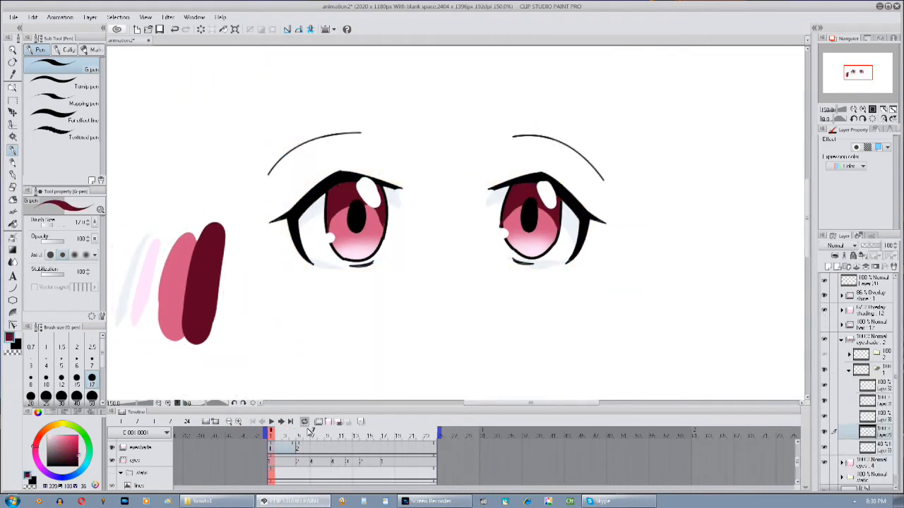
Assign the empty cel 0 to the eyeshade track at frame 7
click(314, 436)
click(849, 369)
click(139, 447)
click(327, 421)
text(0)
key(Return)
At frame 12, add a new eyeshade cel folder, assign it as cel 3, and add a raster layer inside it
click(349, 436)
click(845, 267)
click(328, 421)
click(320, 408)
click(828, 267)
Draw a dark maroon G-pen arc across each iris in cel 3 and fill the iris area above the arcs with the same colour
drag(329, 233, 375, 240)
click(12, 137)
click(529, 233)
click(13, 150)
drag(505, 227, 558, 231)
click(12, 224)
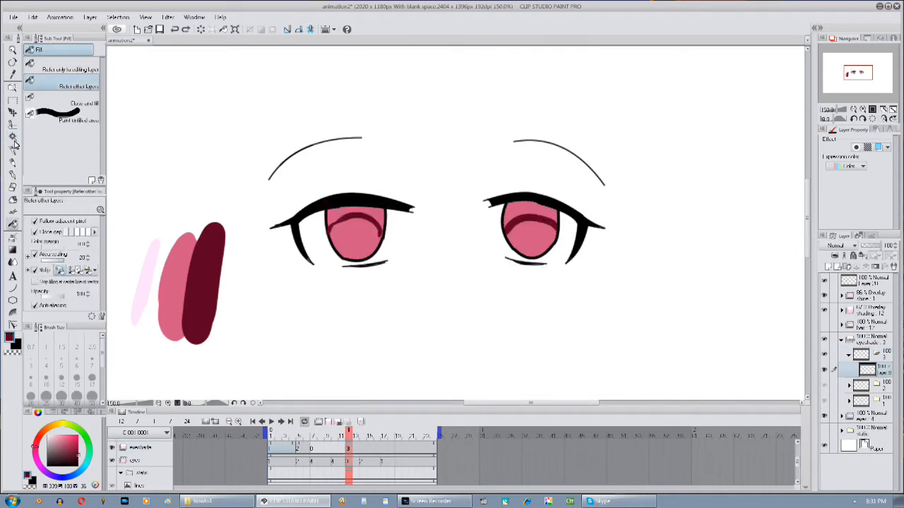
click(356, 211)
Add a raster layer in cel 3 and paint a black pupil in each iris
click(828, 267)
mouse_move(349, 212)
mouse_down()
mouse_move(357, 232)
mouse_move(358, 224)
mouse_up()
drag(529, 206, 530, 231)
Add a raster layer in cel 3 and paint a white oval highlight on each iris
click(828, 267)
drag(368, 170, 374, 182)
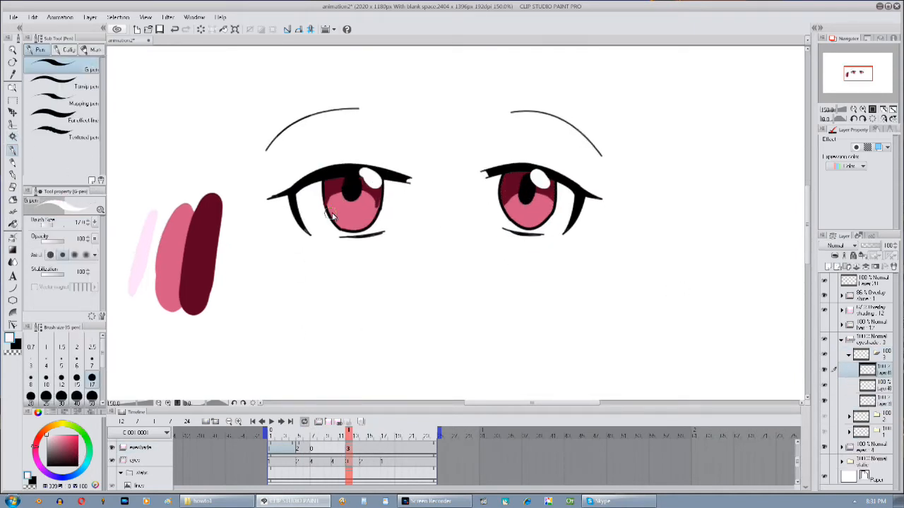
Hide the highlight layer, select each lower pink iris area and airbrush a pale pink glow along its bottom on a new raster layer
click(824, 369)
click(12, 136)
click(353, 214)
click(828, 266)
click(12, 238)
drag(330, 225, 377, 224)
click(13, 136)
click(529, 213)
drag(505, 224, 553, 223)
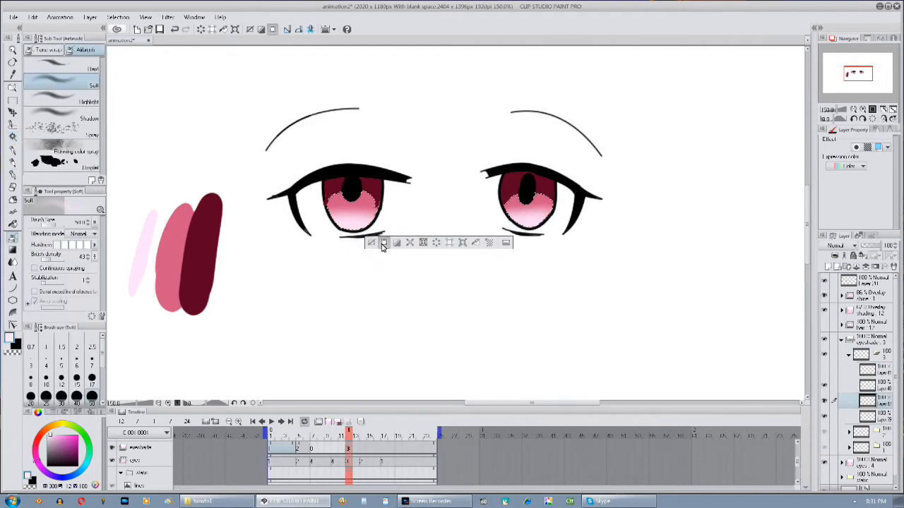
Add a raster layer in cel 3 and select the eye-white areas of both eyes
click(828, 267)
click(13, 137)
shift+click(592, 229)
shift+click(595, 232)
scroll(381, 173, up, 1)
scroll(409, 159, down, 1)
Sample the pale blue-grey shading from an earlier frame, paint it around the edges of both eye whites with the G-pen and deselect
click(306, 436)
right_click(345, 228)
click(349, 436)
click(12, 151)
drag(330, 213, 394, 198)
drag(420, 240, 360, 251)
drag(581, 193, 604, 219)
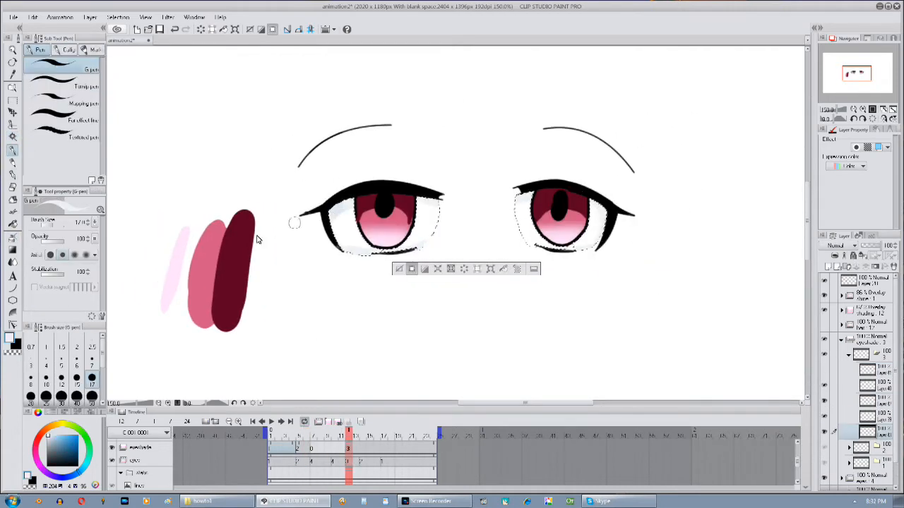
key(c)
key(ctrl+d)
Show cel 3's highlight layer again, and assign cel 2 at frame 14 and cel 1 at frame 17 on the eyeshade track
click(824, 369)
click(841, 340)
click(349, 438)
click(362, 436)
right_click(362, 438)
click(375, 408)
right_click(384, 438)
click(394, 398)
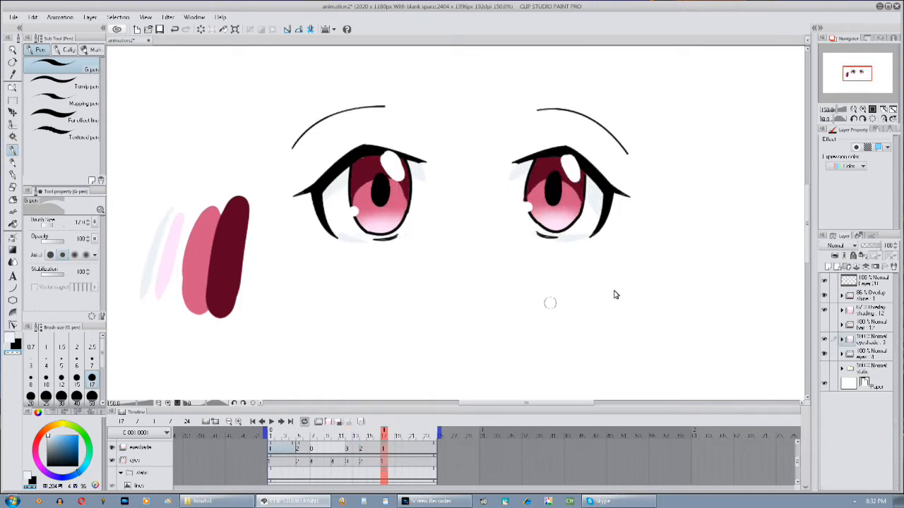
Hide the colour swatch layer, show the hair and static folders so the whole character is displayed, and save the file
click(841, 340)
click(13, 124)
click(823, 281)
click(841, 340)
click(824, 413)
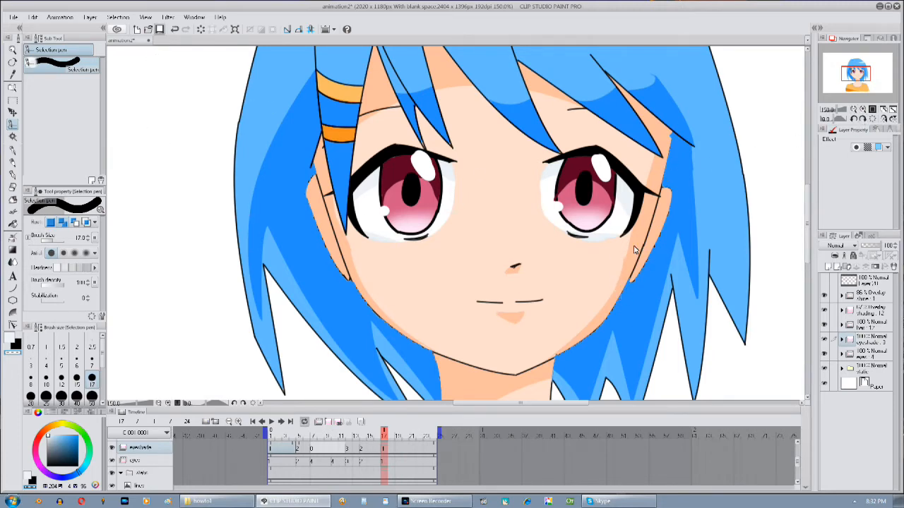
key(ctrl+s)
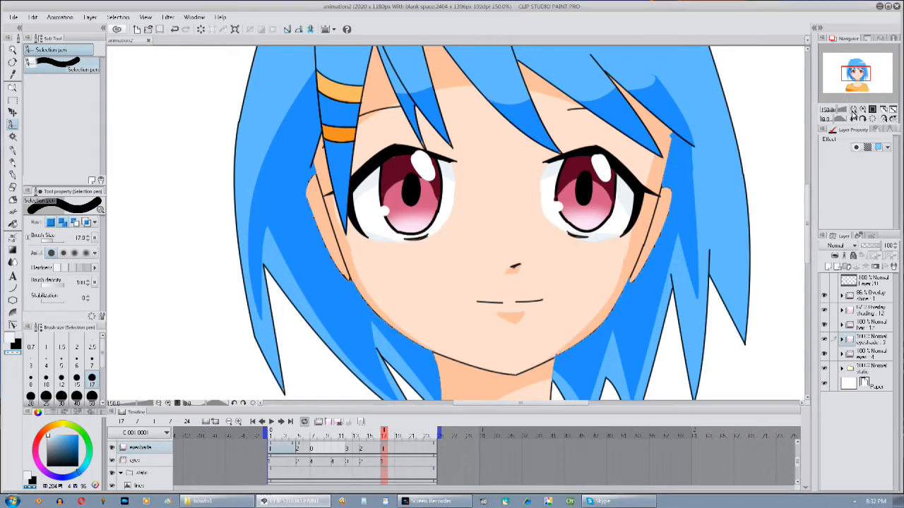
Play the animation with the whole character in view to check the finished eyes, and stop playback
click(853, 111)
click(854, 111)
click(854, 111)
drag(477, 309, 451, 280)
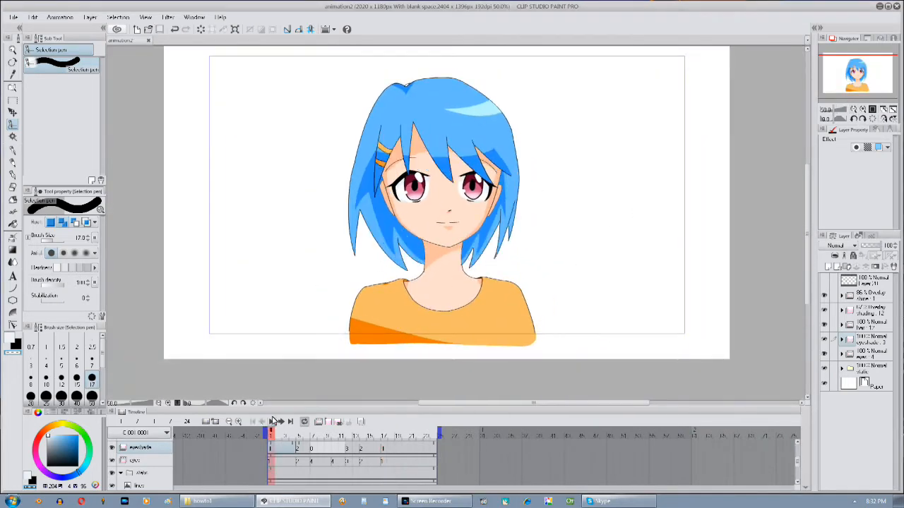
click(273, 422)
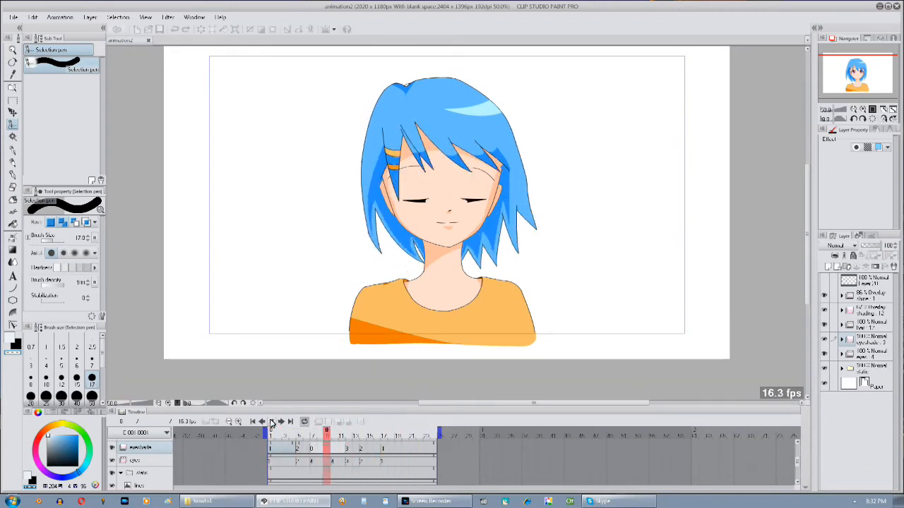
click(271, 422)
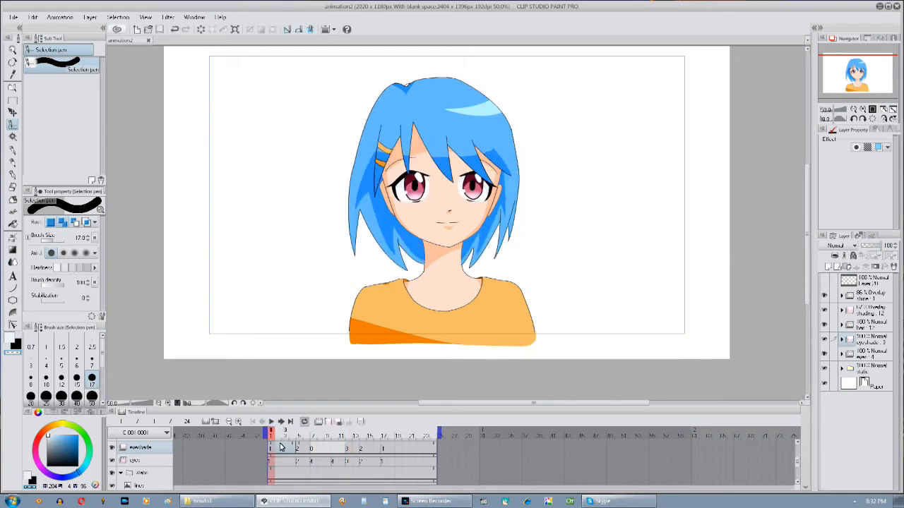
Delete the colour swatch layer and create a layer folder named girl
click(861, 277)
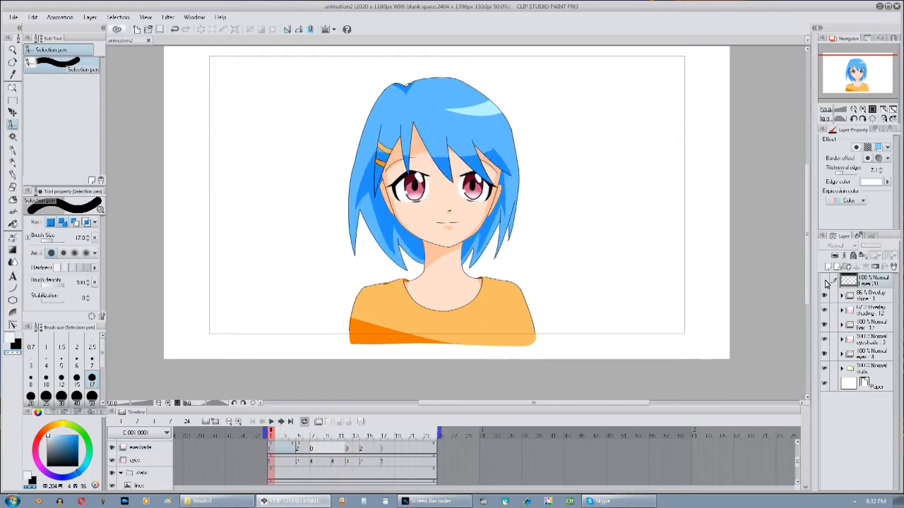
click(894, 268)
double_click(863, 282)
text(girl)
key(Return)
Move all character folders from shine down to static into the girl folder, collapse it and save the file
click(876, 300)
shift+click(863, 368)
drag(860, 295, 855, 282)
click(842, 280)
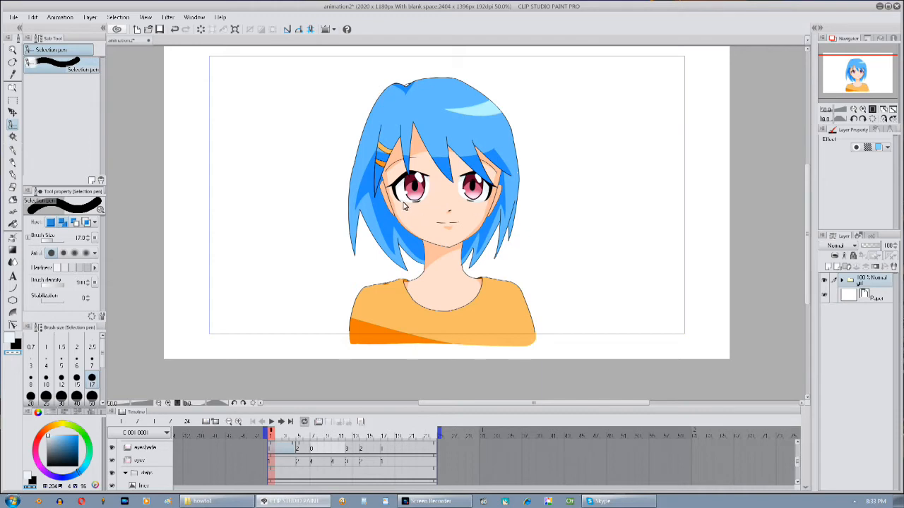
key(ctrl+s)
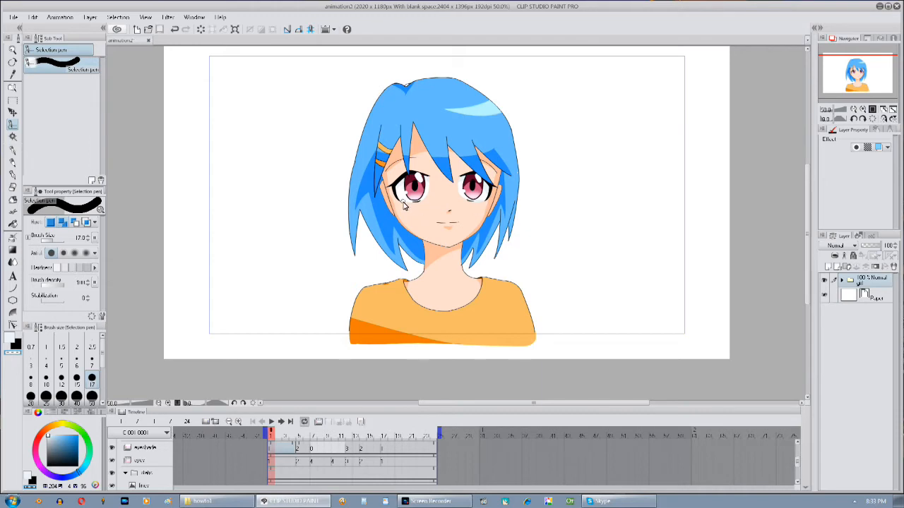
Play back the grouped character animation, stop it and centre the character in view
click(274, 421)
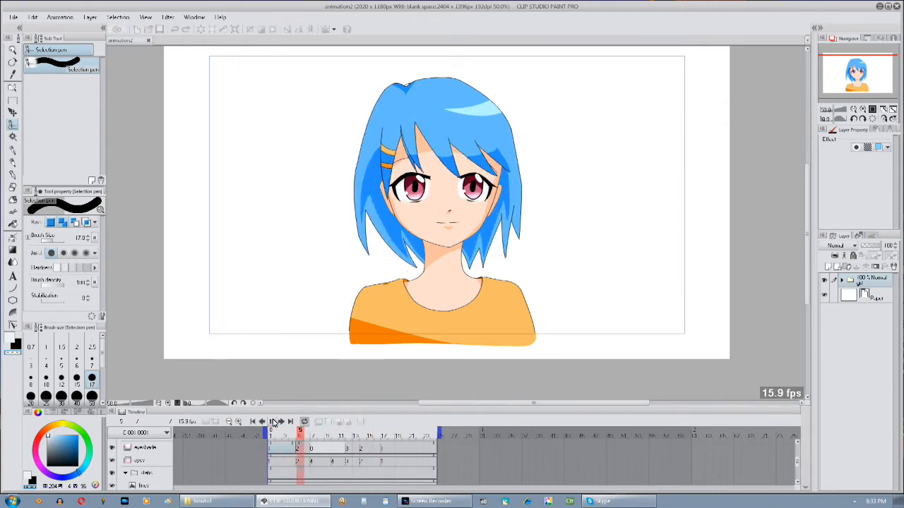
click(274, 422)
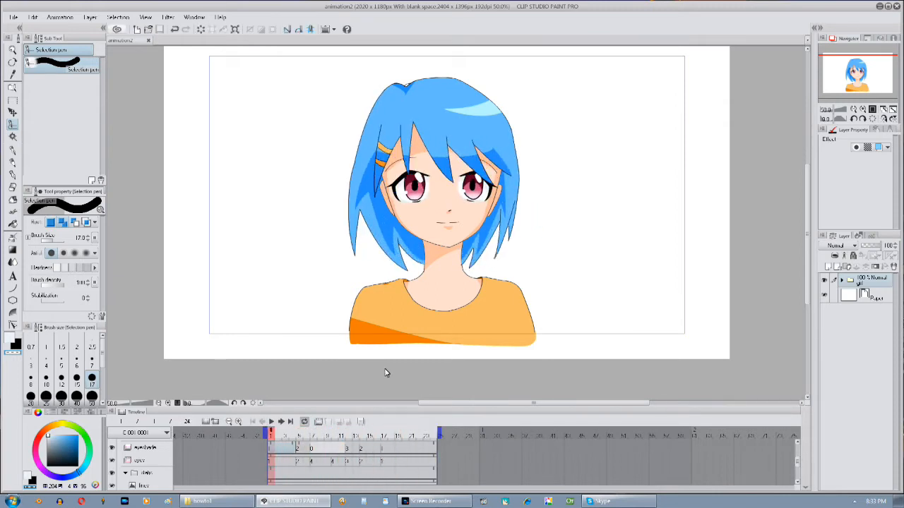
scroll(487, 203, up, 1)
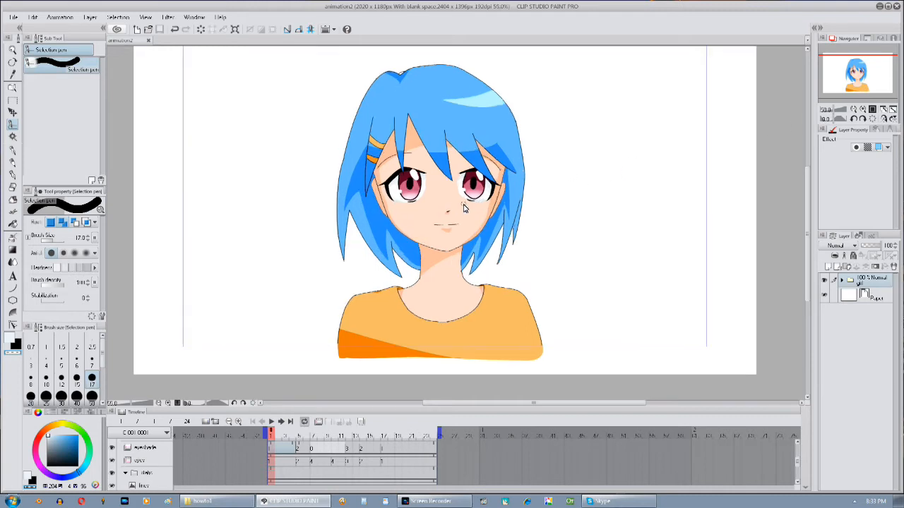
drag(840, 82, 833, 76)
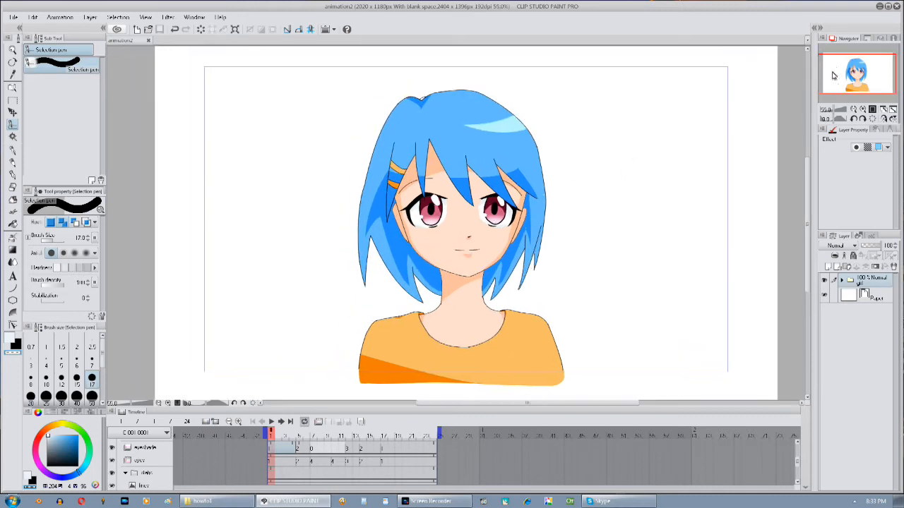
Place the beach-and-sky image from the Color pattern materials on a layer between the girl folder and the paper
click(812, 29)
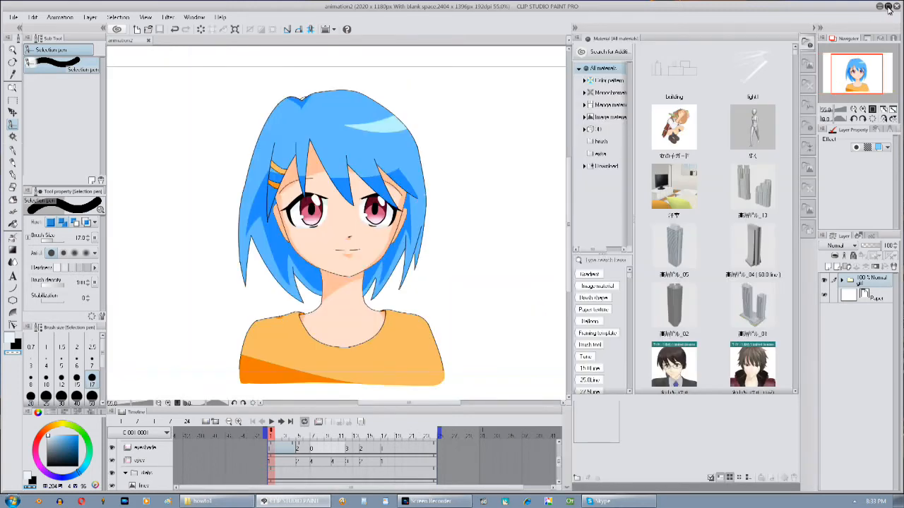
click(888, 7)
click(608, 80)
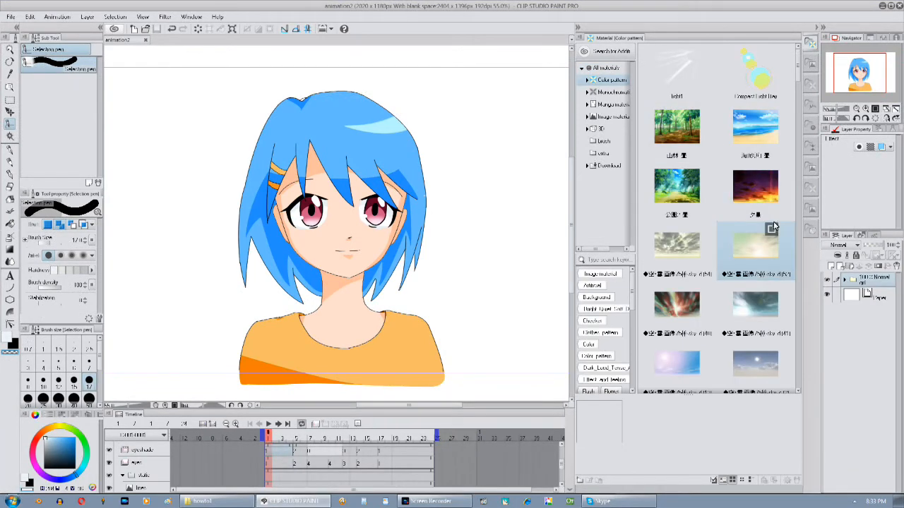
click(755, 129)
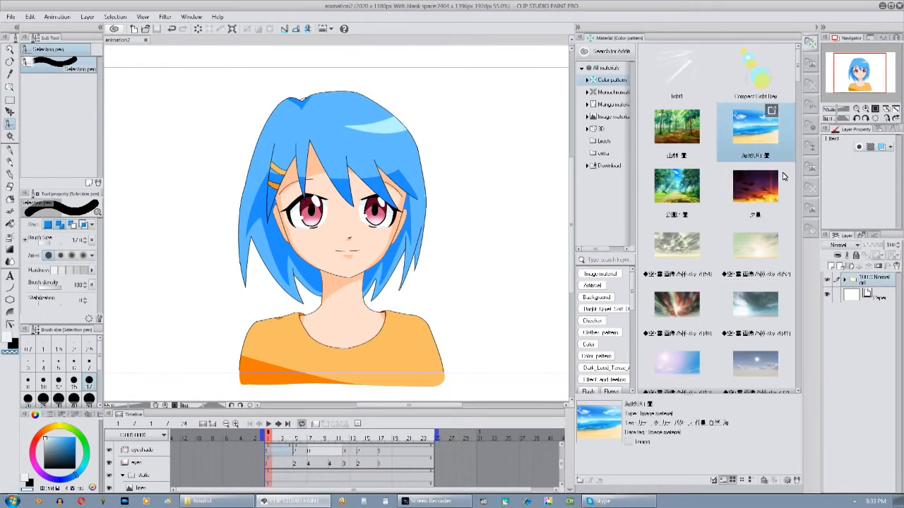
click(576, 29)
Enlarge the beach background to about 140 percent and position it so sky, clouds and distant mountains fill the canvas behind the character
scroll(611, 297, down, 5)
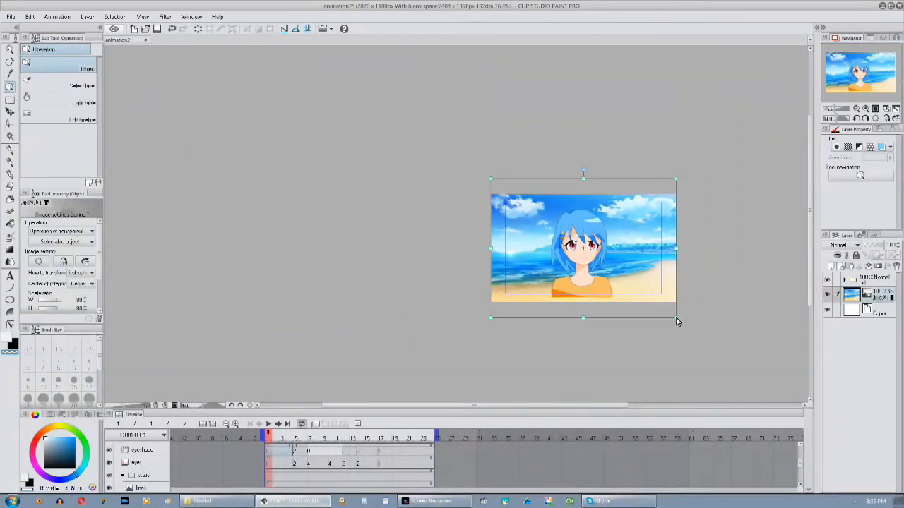
drag(678, 319, 810, 360)
drag(656, 165, 603, 148)
scroll(604, 152, up, 6)
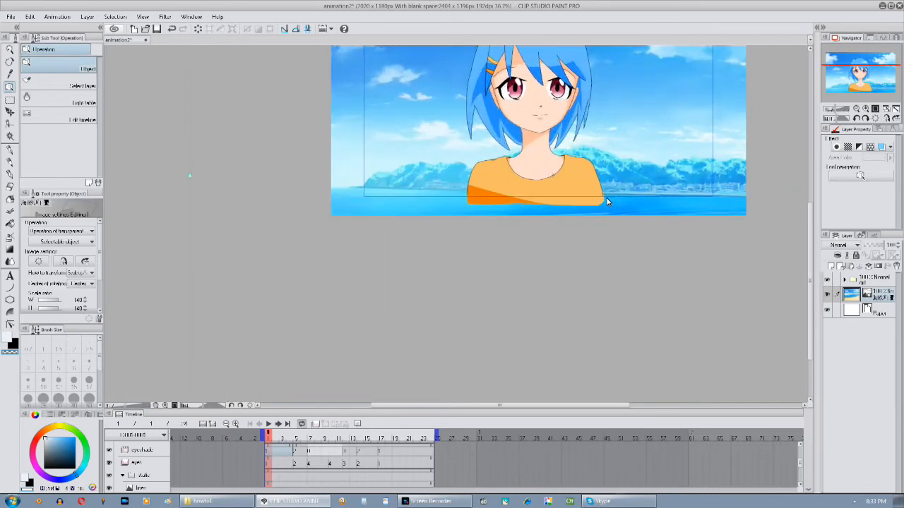
drag(870, 84, 870, 64)
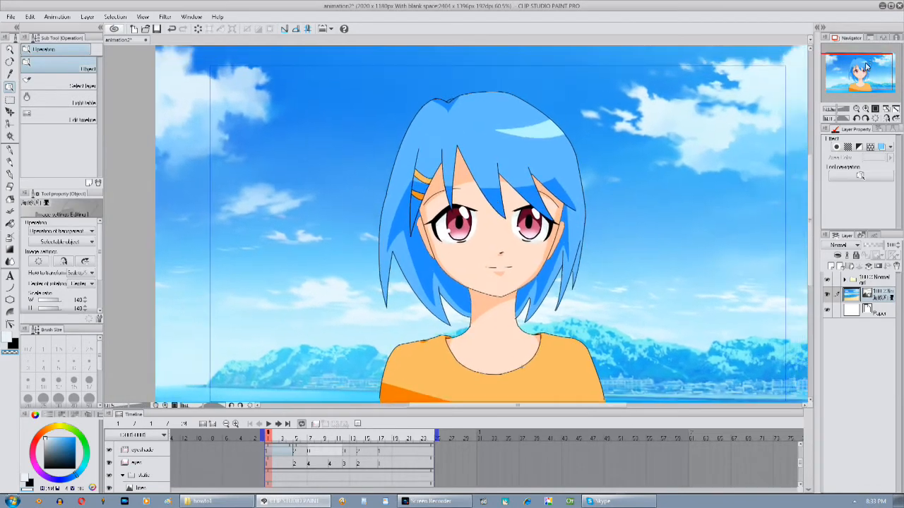
drag(669, 181, 665, 175)
drag(875, 65, 876, 67)
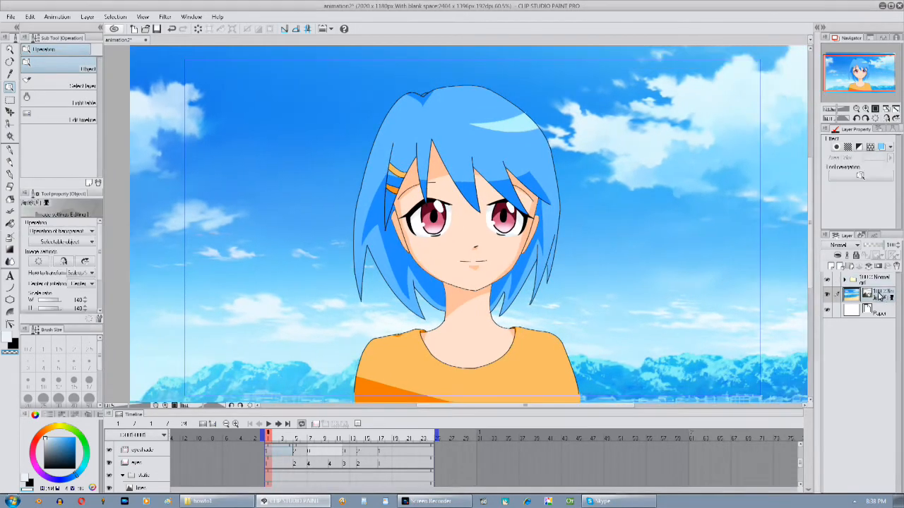
Compare the character with the beach background hidden and shown
scroll(514, 317, up, 3)
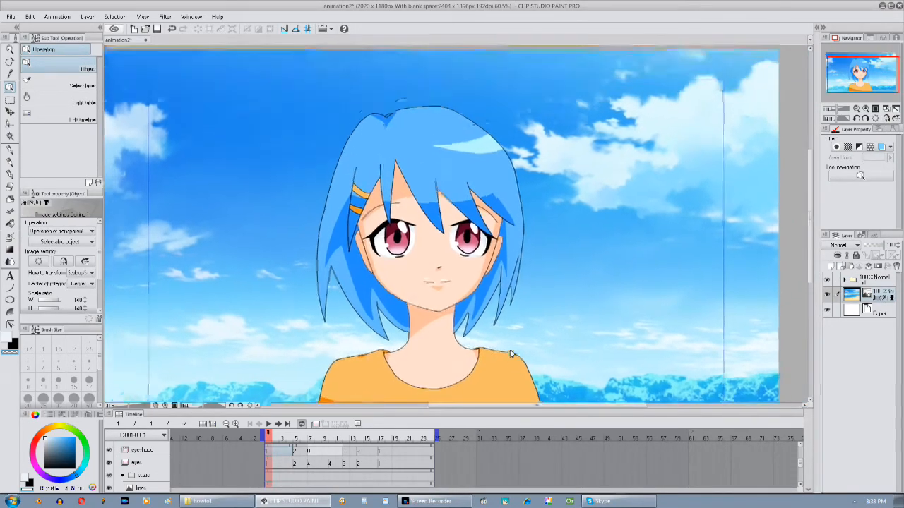
drag(511, 353, 510, 358)
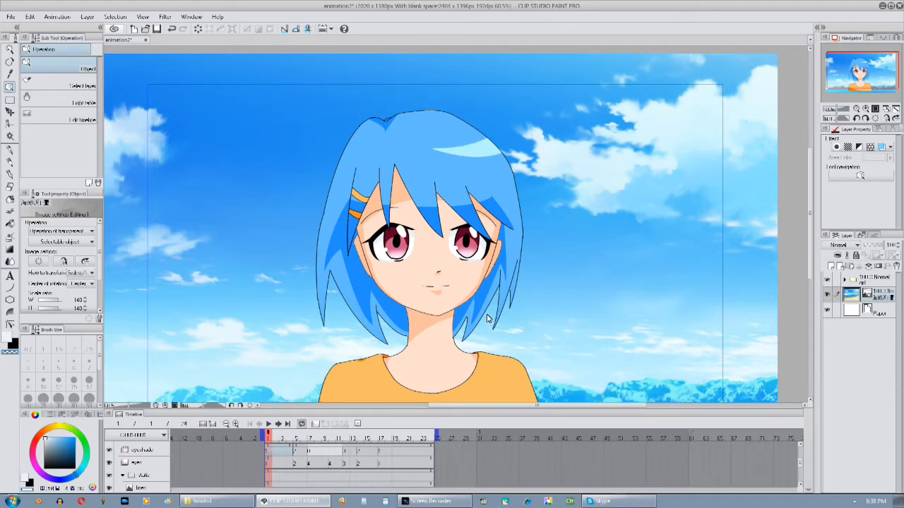
drag(619, 300, 635, 263)
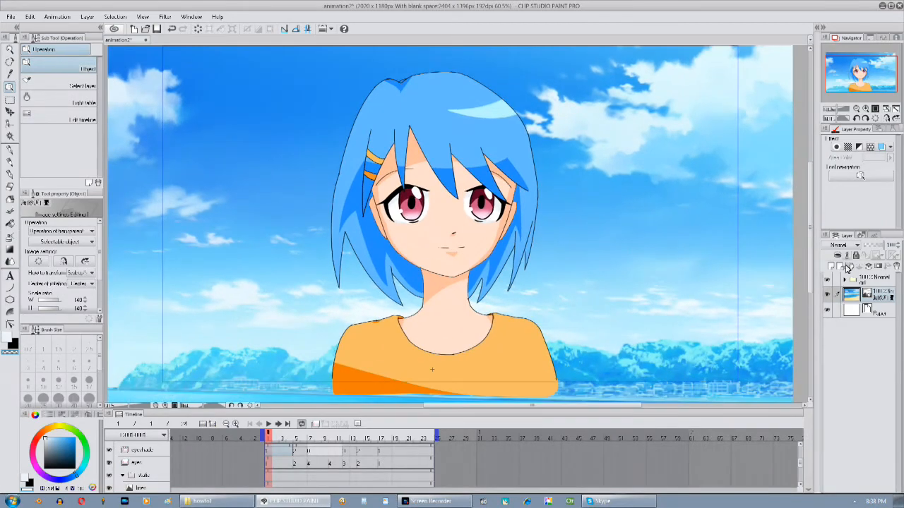
click(885, 283)
drag(557, 311, 574, 290)
drag(712, 286, 683, 336)
click(881, 295)
click(827, 296)
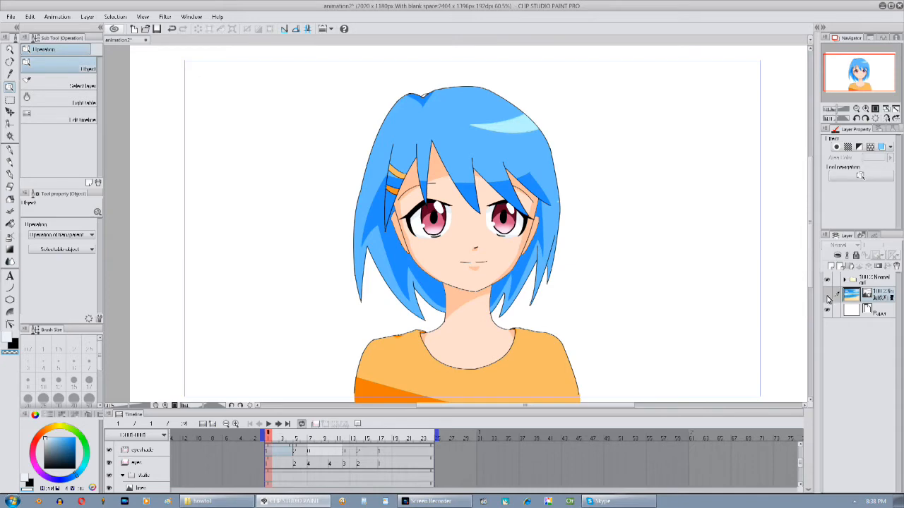
click(827, 297)
click(827, 297)
click(827, 298)
drag(676, 284, 617, 276)
Add a raster layer above the girl folder and spray a pale light band across the canvas top with the Soft airbrush at size 891.1
click(869, 284)
click(831, 267)
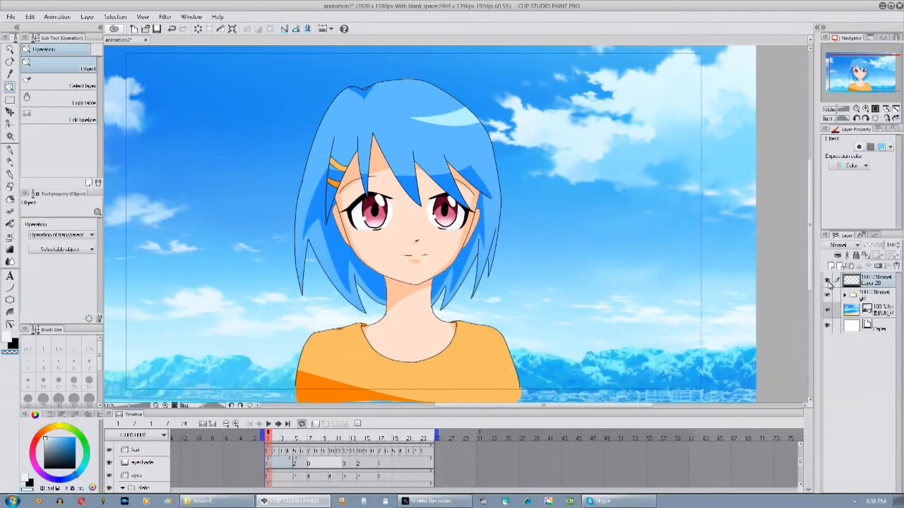
click(10, 237)
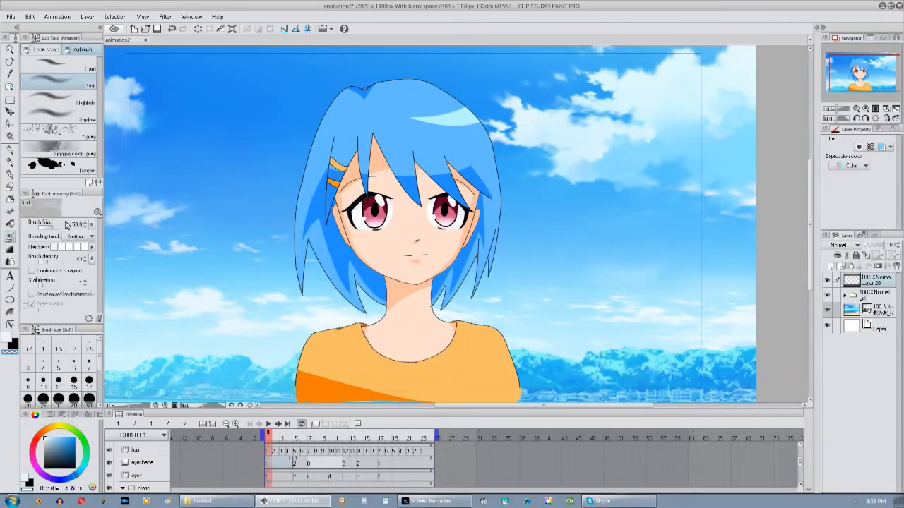
click(60, 228)
click(6, 335)
mouse_move(278, 260)
mouse_down()
mouse_move(288, 275)
mouse_move(351, 254)
mouse_up()
click(856, 109)
drag(350, 183, 339, 175)
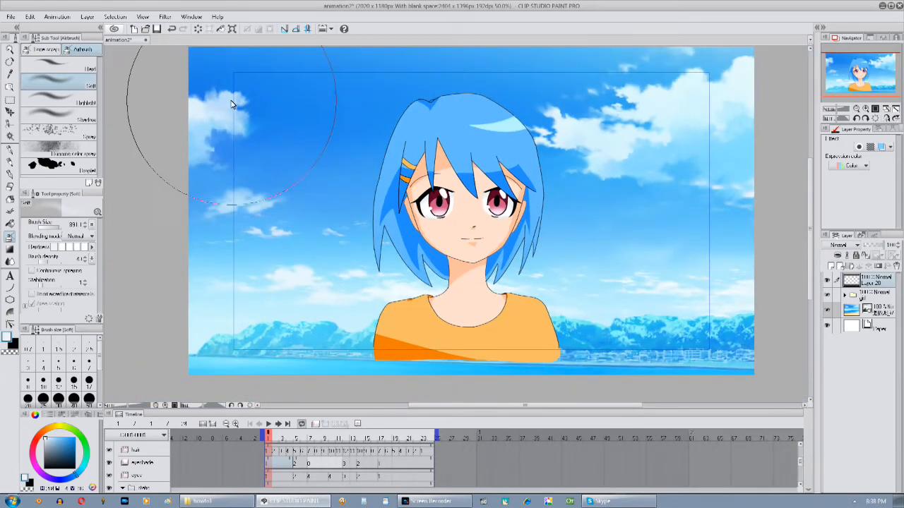
mouse_move(212, 87)
mouse_down()
mouse_move(727, 77)
mouse_move(420, 114)
mouse_move(648, 129)
mouse_move(282, 57)
mouse_move(211, 94)
mouse_move(785, 85)
mouse_up()
Try lower opacities on the pale light layer, ending at 100 percent
drag(875, 247, 872, 252)
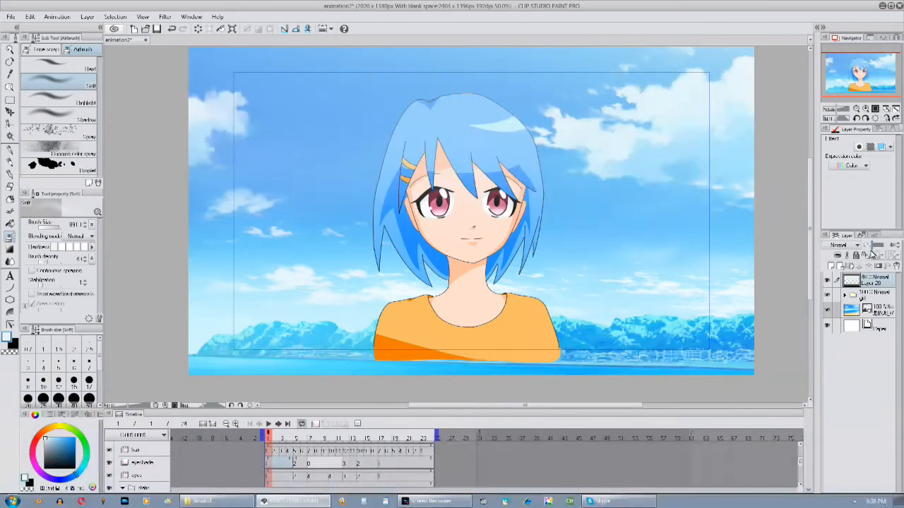
click(876, 247)
drag(601, 217, 575, 211)
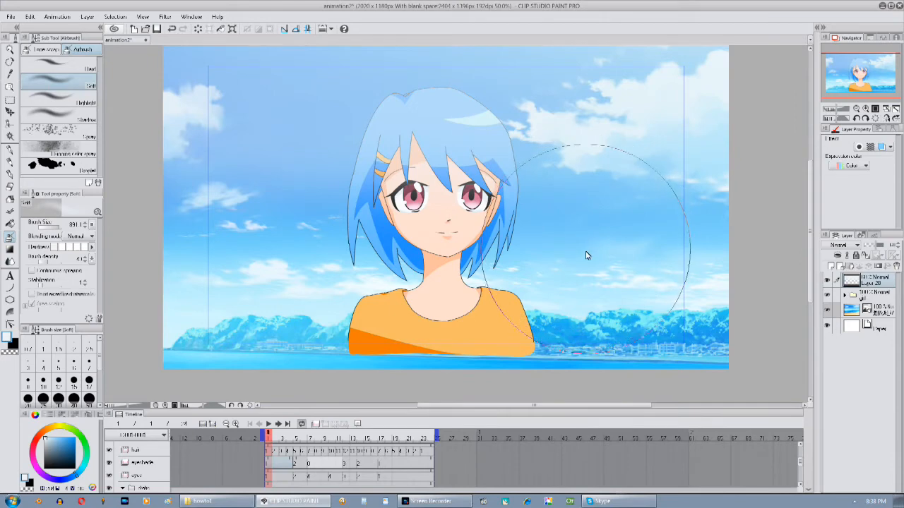
scroll(601, 266, up, 1)
click(881, 245)
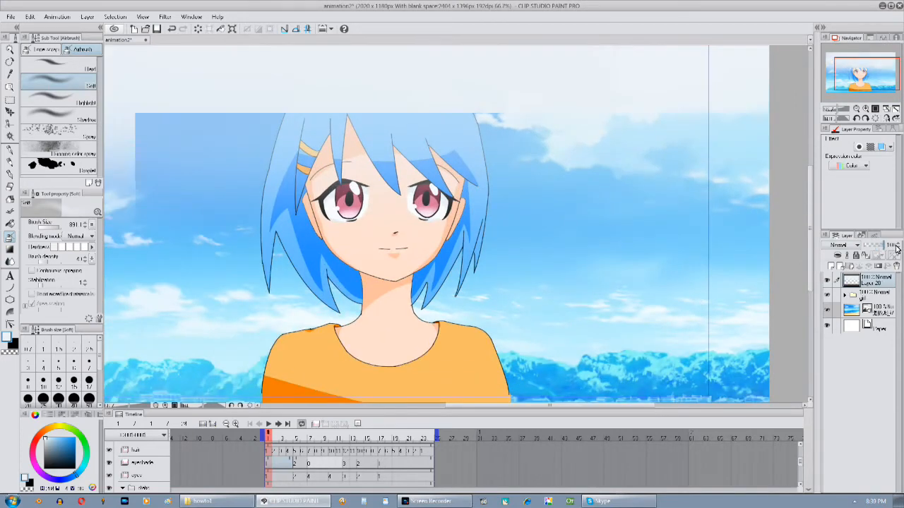
Set the pale light layer's blending mode to Overlay and lower its opacity to blend the light with the scene
click(854, 245)
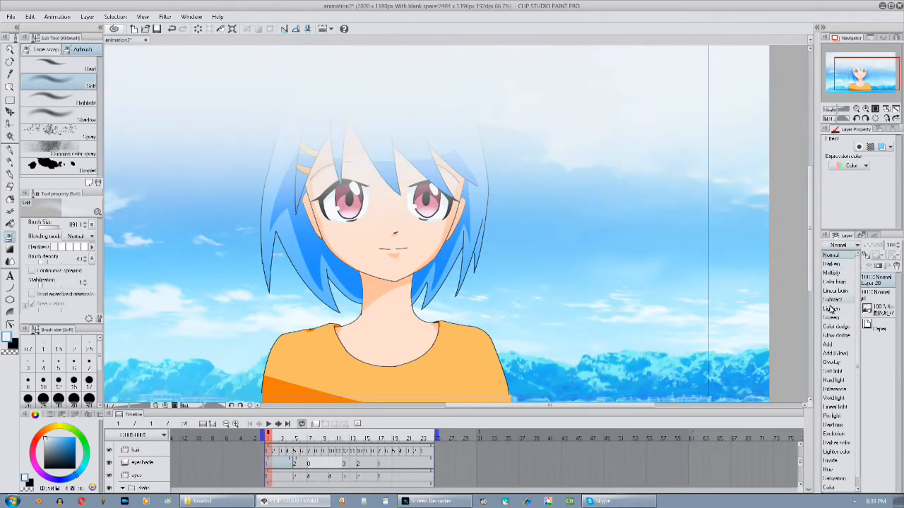
click(832, 364)
mouse_move(814, 242)
mouse_down()
mouse_move(804, 282)
mouse_move(796, 247)
mouse_up()
key(ctrl+z)
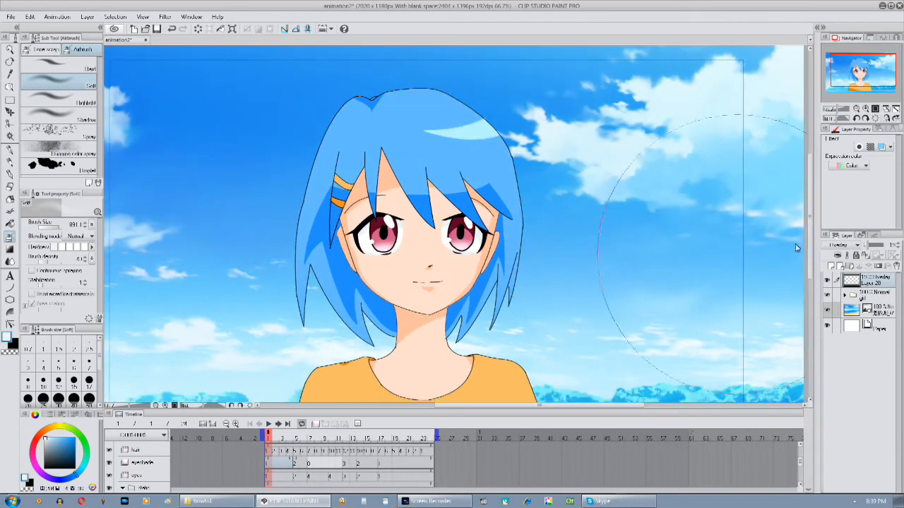
Try tinting the scene yellow by spraying on the Overlay light layer with the Soft airbrush at size 891.1
click(855, 106)
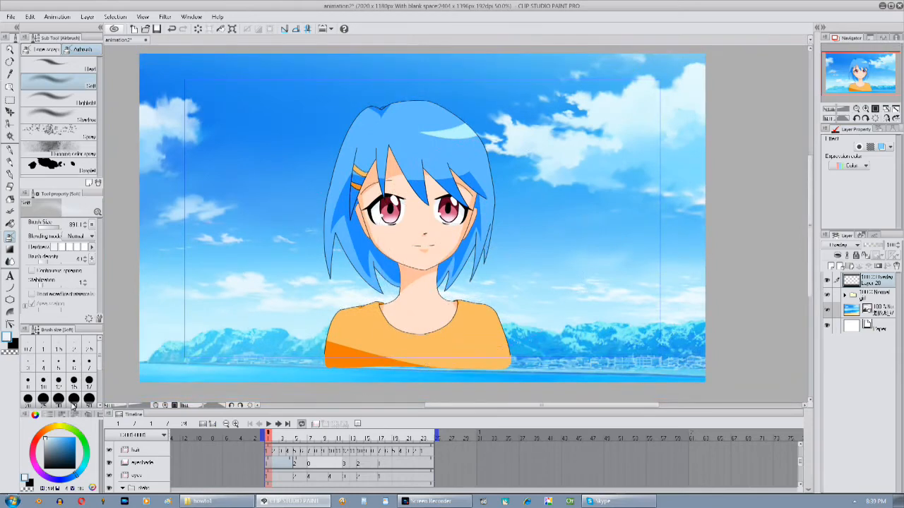
drag(75, 430, 67, 427)
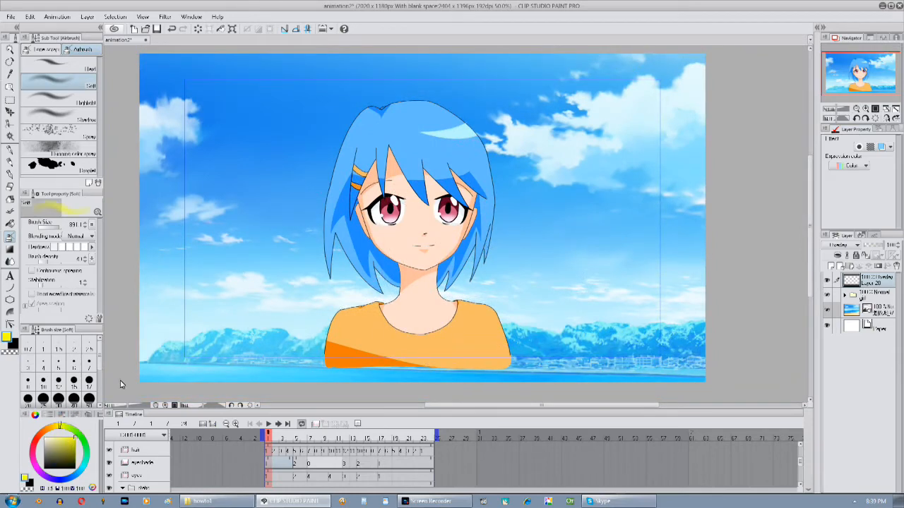
mouse_move(353, 106)
mouse_down()
mouse_move(412, 115)
mouse_move(226, 105)
mouse_up()
click(60, 132)
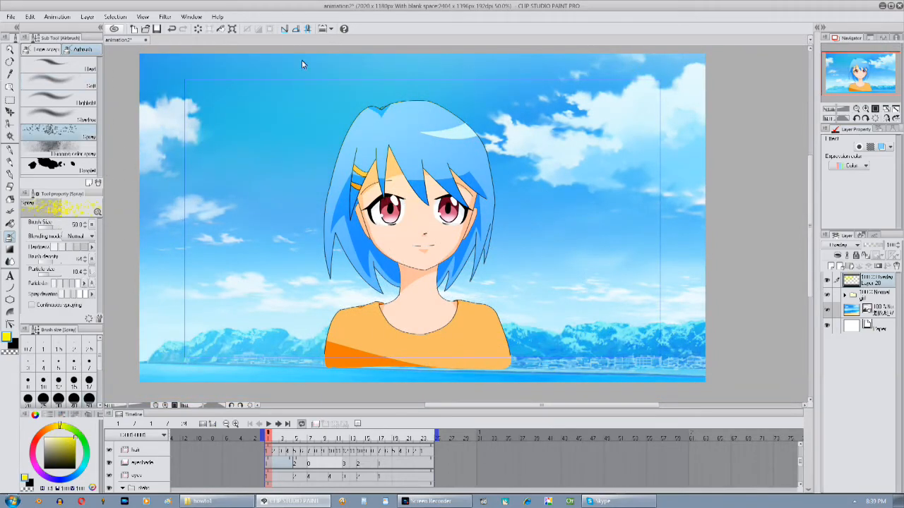
click(58, 83)
mouse_move(249, 117)
mouse_down()
mouse_move(452, 113)
mouse_move(240, 92)
mouse_move(238, 184)
mouse_move(379, 226)
mouse_move(363, 327)
mouse_move(468, 158)
mouse_move(384, 334)
mouse_move(559, 186)
mouse_up()
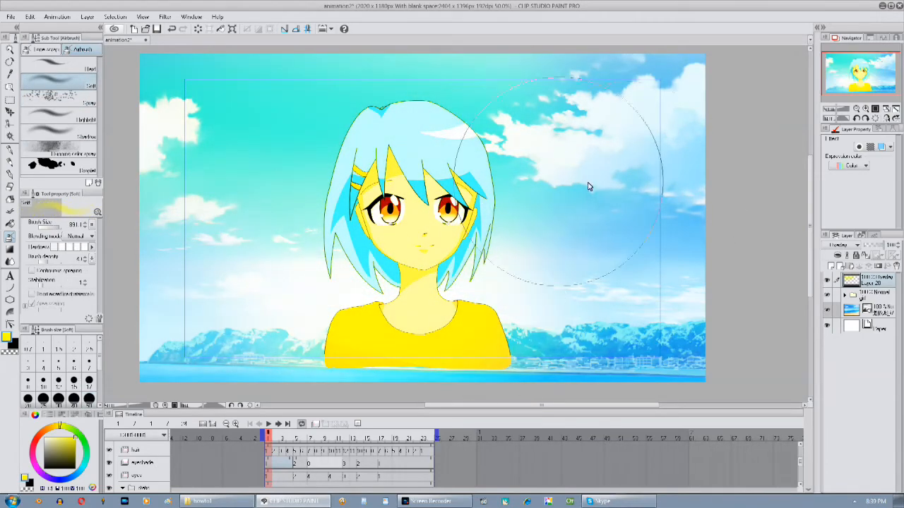
key(ctrl+z)
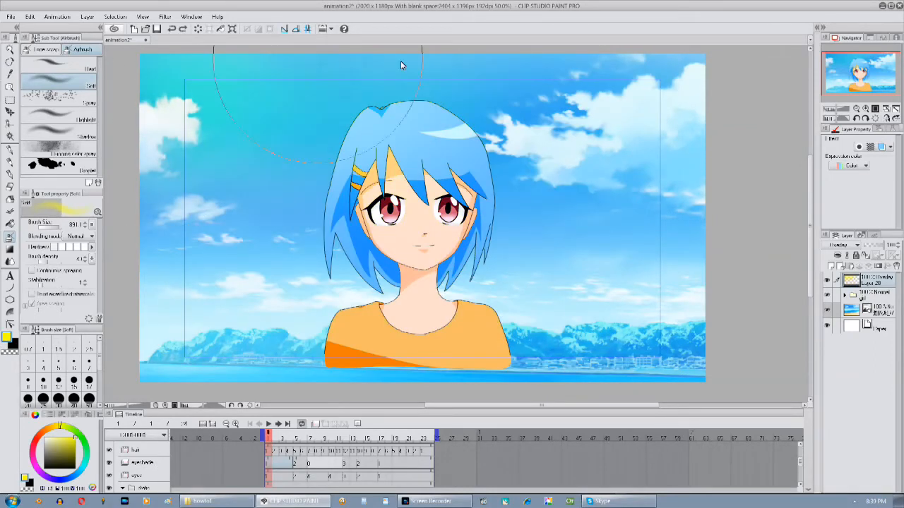
key(ctrl+z)
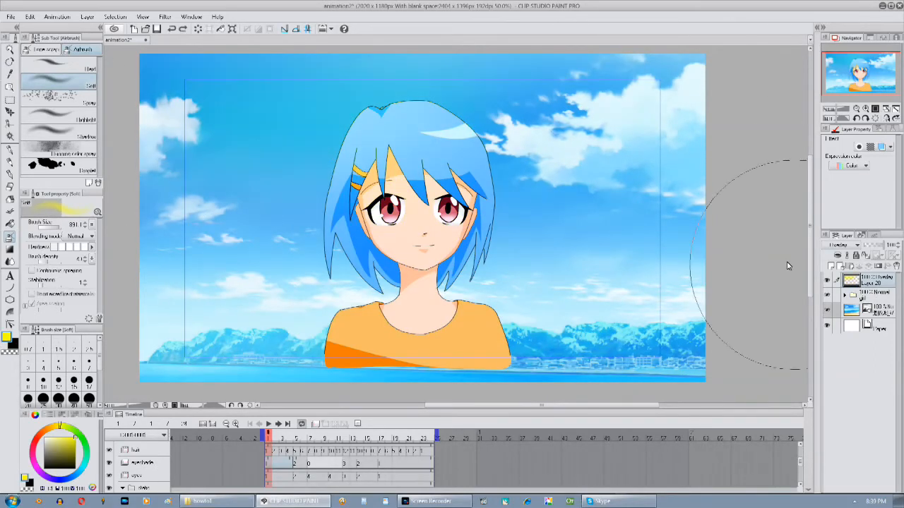
drag(550, 253, 575, 251)
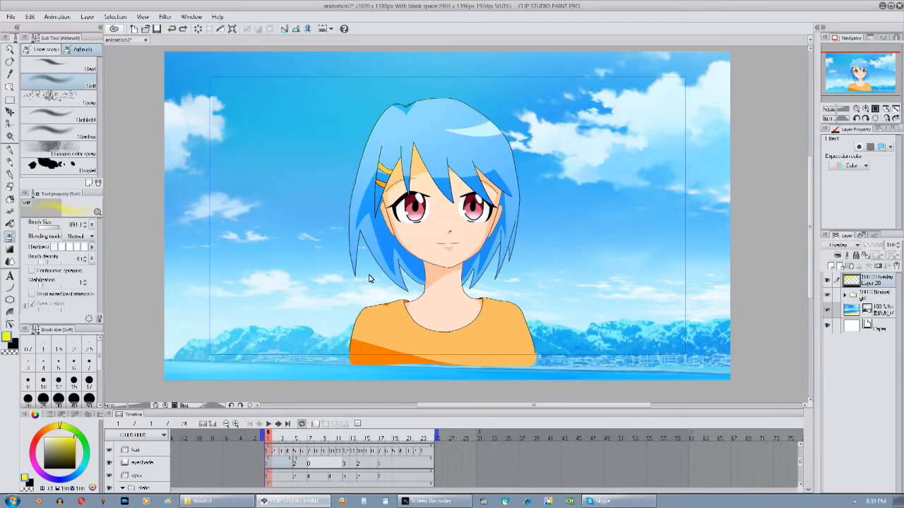
key(ctrl+z)
Try another yellow pass across the upper sky on the Overlay layer with the Soft airbrush
click(269, 424)
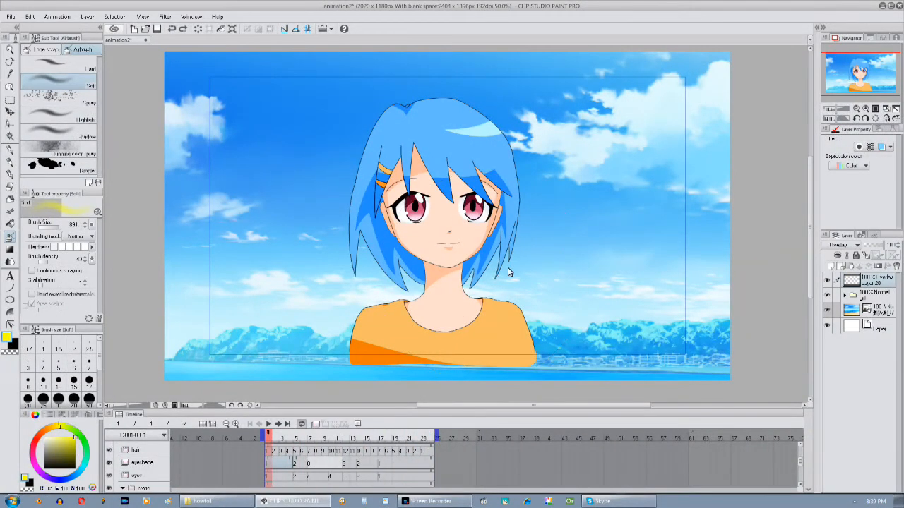
drag(509, 272, 505, 274)
mouse_move(223, 95)
mouse_down()
mouse_move(339, 92)
mouse_move(373, 47)
mouse_move(573, 38)
mouse_move(153, 138)
mouse_up()
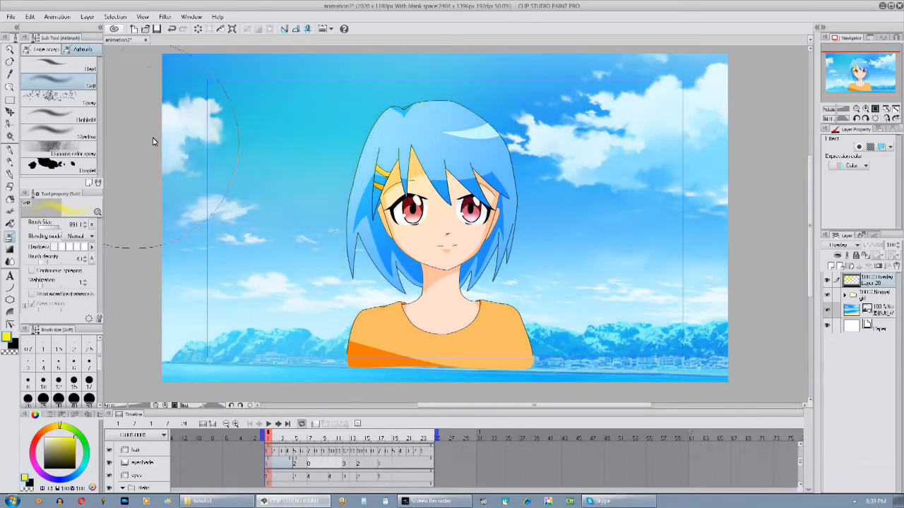
key(ctrl+z)
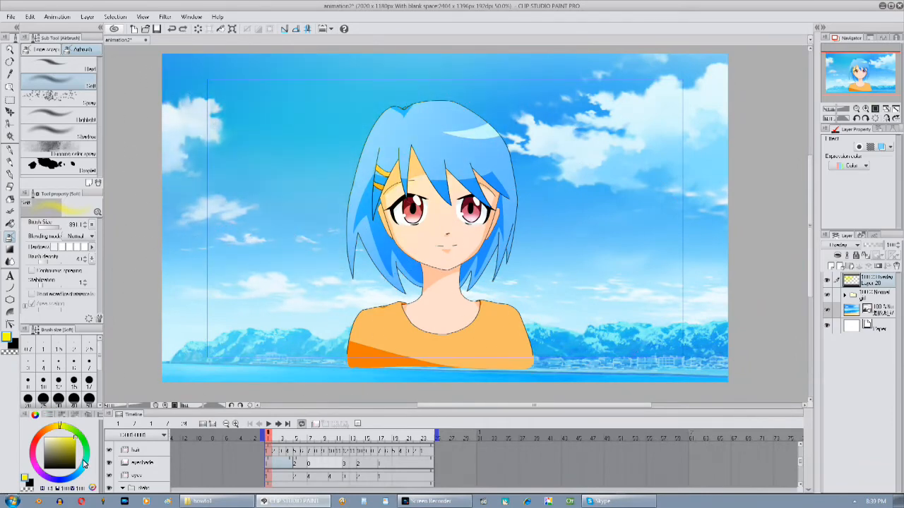
Spray teal across the upper part of the canvas on the Overlay layer with the Soft airbrush
click(83, 462)
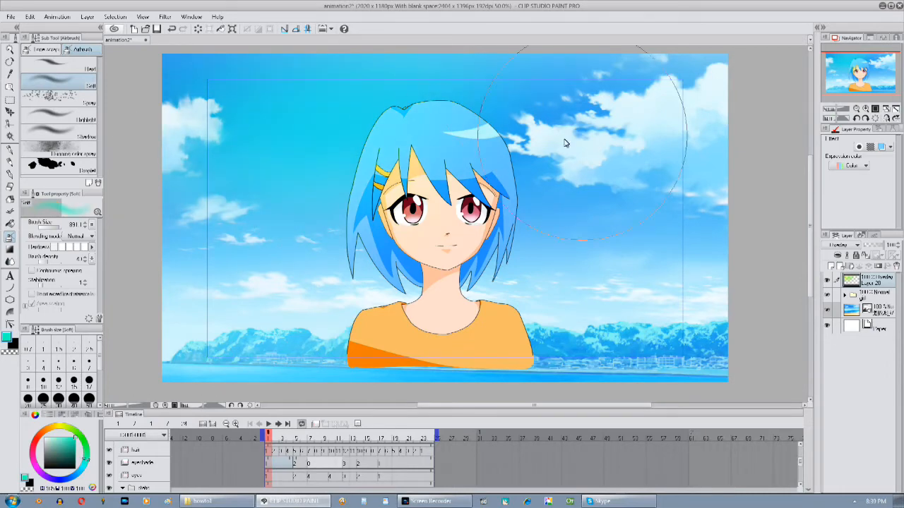
key(ctrl+z)
mouse_move(432, 136)
mouse_down()
mouse_move(315, 133)
mouse_move(135, 163)
mouse_up()
mouse_move(495, 198)
mouse_down()
mouse_move(479, 202)
mouse_move(493, 187)
mouse_up()
Add a raster layer above the Overlay layer and spray a white haze along the lower part of the scene
click(831, 267)
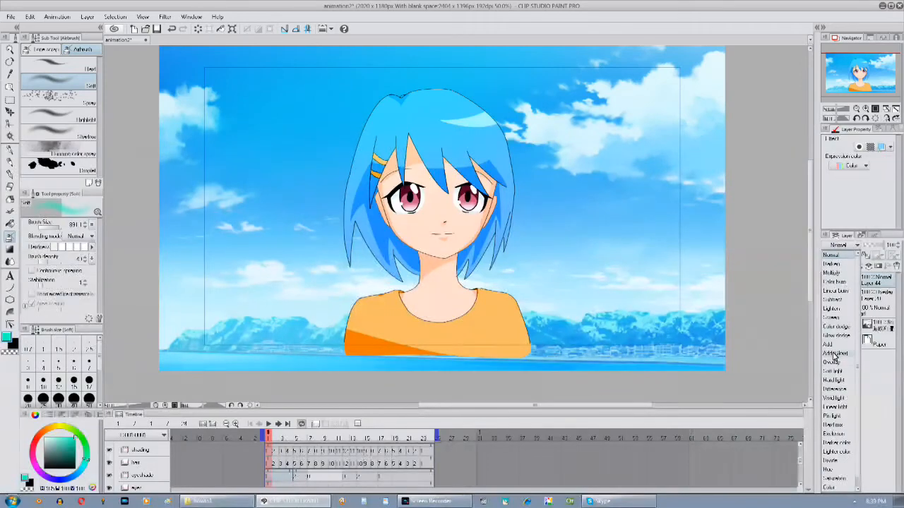
drag(60, 442, 41, 396)
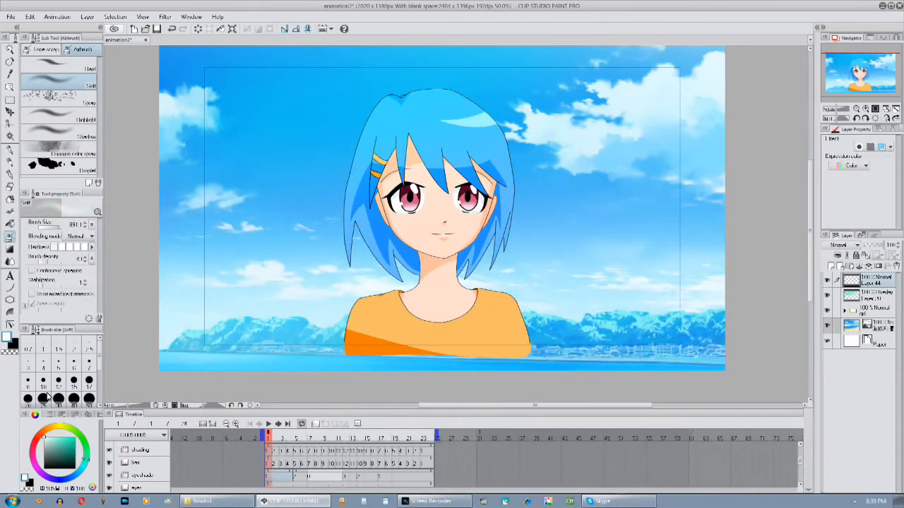
drag(521, 335, 507, 316)
mouse_move(607, 364)
mouse_down()
mouse_move(323, 362)
mouse_move(632, 353)
mouse_up()
drag(760, 301, 795, 372)
click(865, 108)
drag(628, 264, 601, 203)
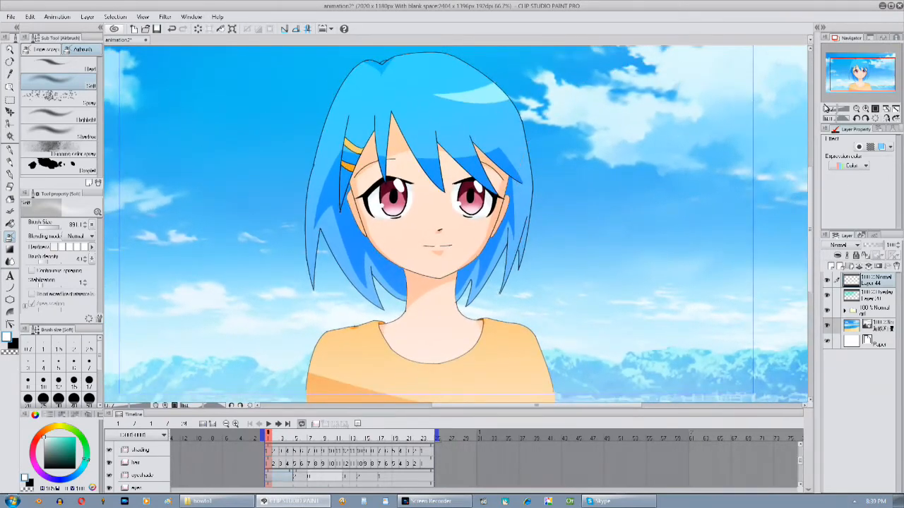
Place the light1 image material as a new layer at the top of the layer stack
click(816, 28)
click(685, 86)
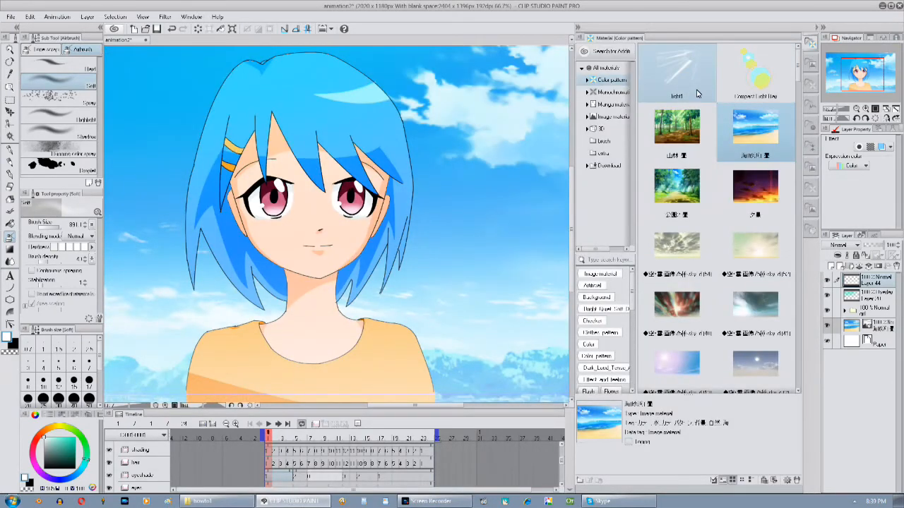
drag(858, 272, 859, 272)
key(ctrl+z)
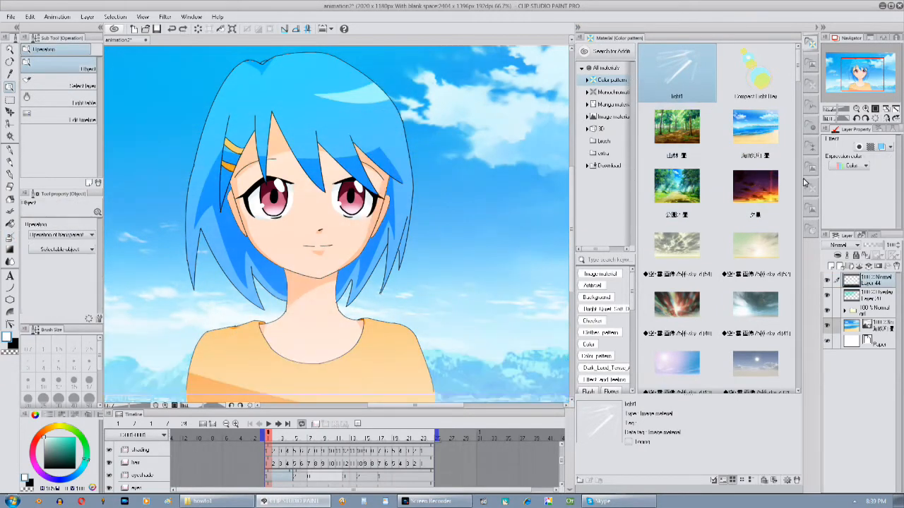
drag(857, 278, 857, 278)
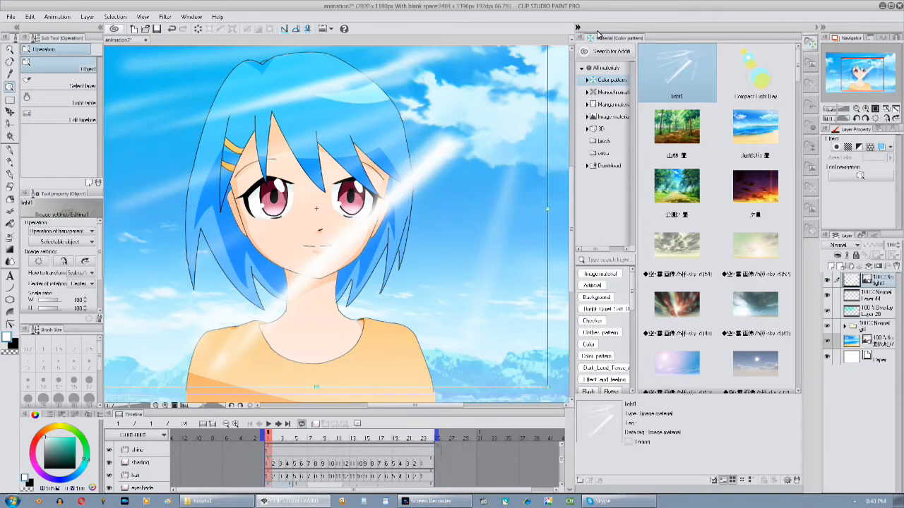
click(577, 27)
drag(719, 137, 704, 185)
scroll(705, 187, down, 4)
drag(567, 177, 634, 162)
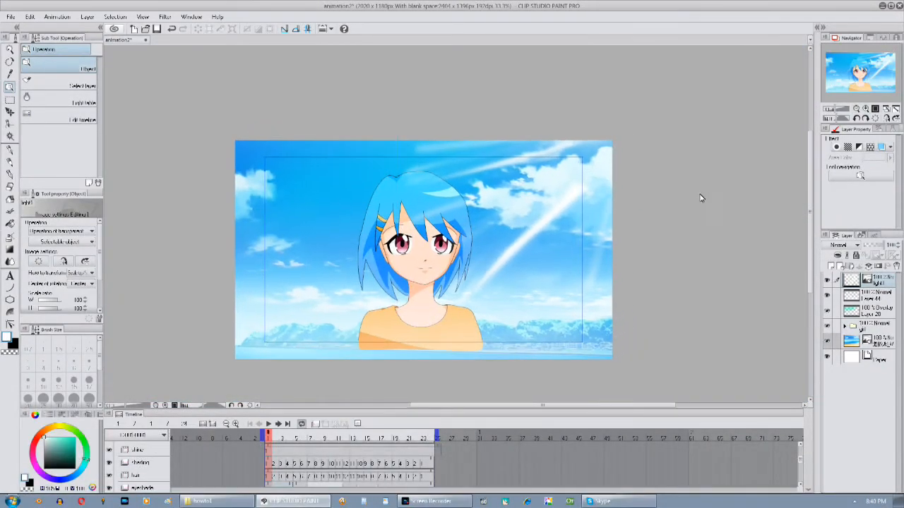
Set the light1 layer's blending mode to Add and lower its opacity to below 50 percent
click(852, 246)
click(835, 353)
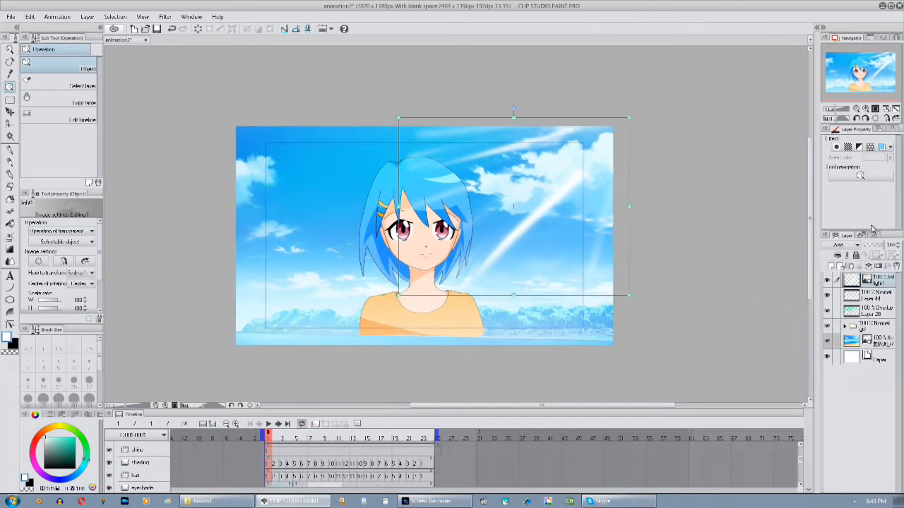
click(862, 108)
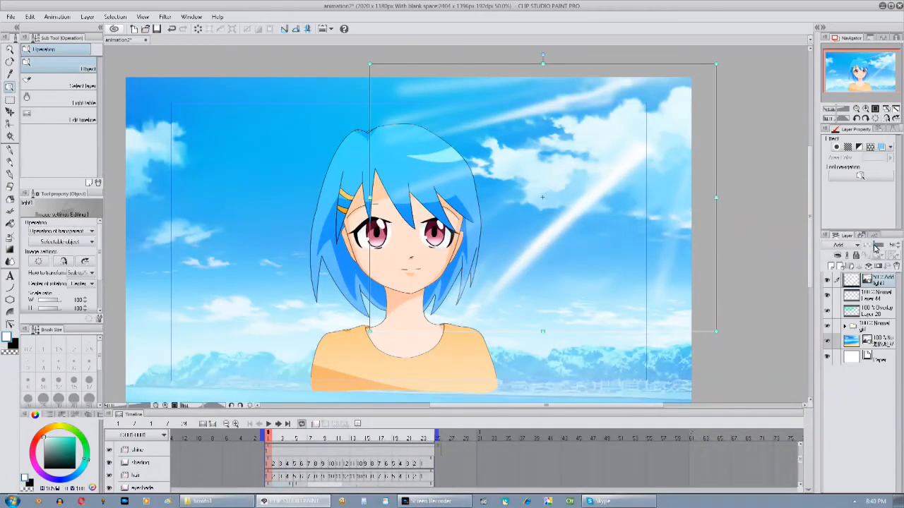
drag(875, 247, 874, 247)
drag(747, 275, 803, 267)
click(864, 108)
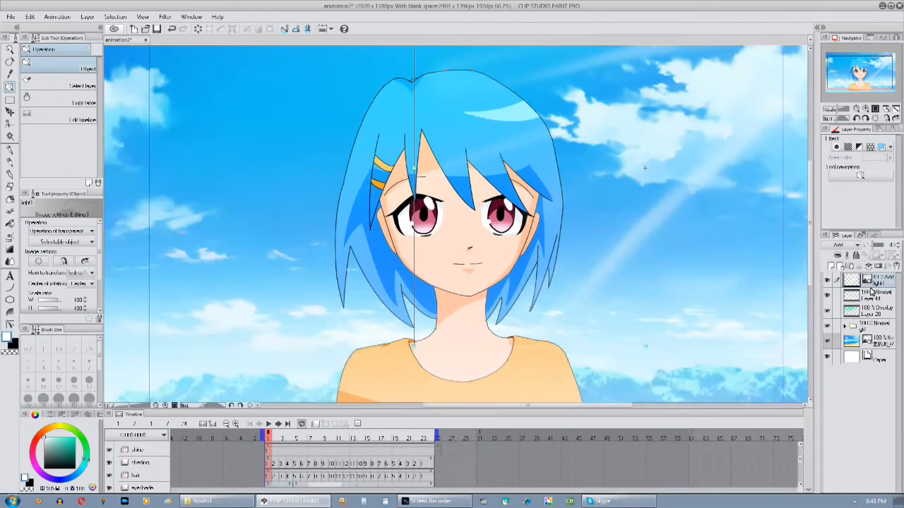
Lower the white haze layer's opacity to 64 percent
click(872, 292)
drag(663, 328, 650, 282)
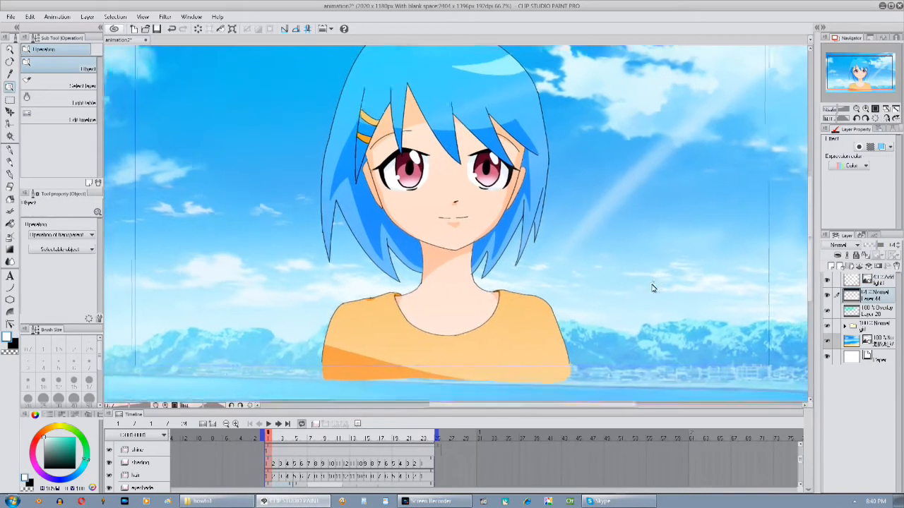
drag(769, 297, 703, 359)
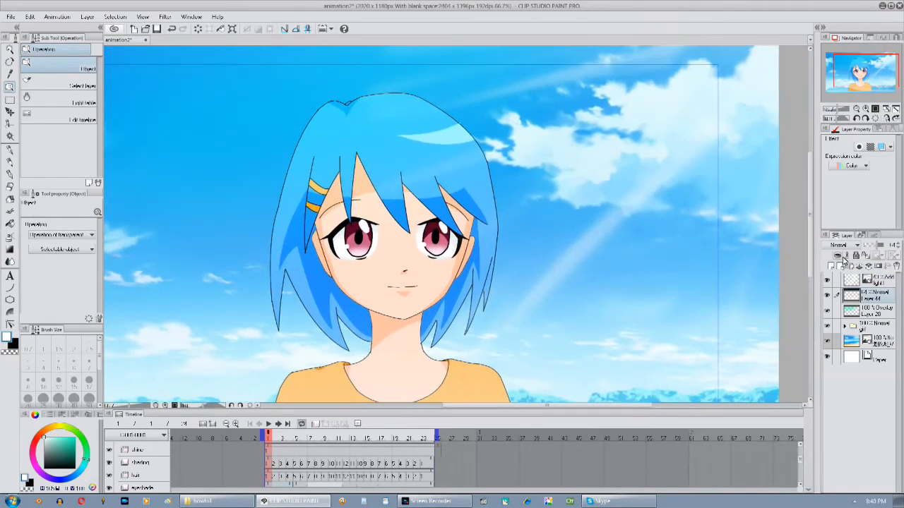
Try shifting the girl folder to the right over the background with the Move layer tool
click(861, 326)
click(10, 113)
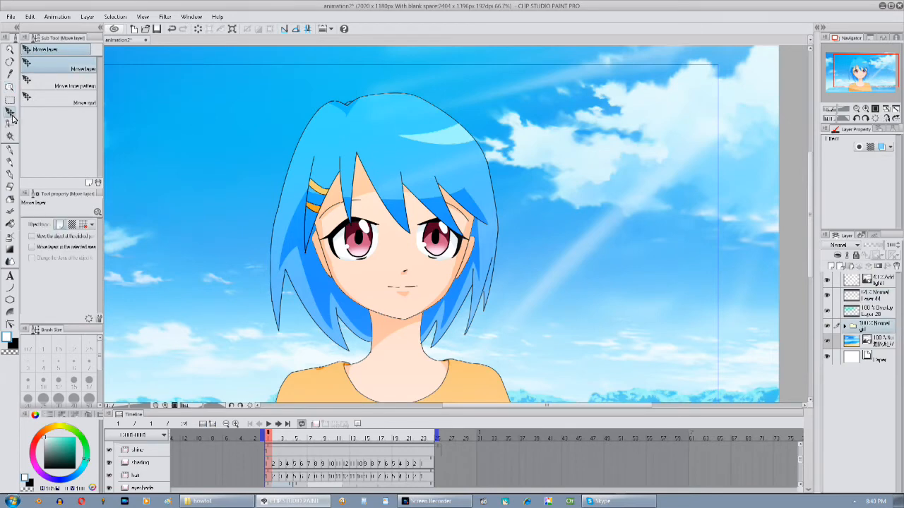
drag(459, 209, 608, 208)
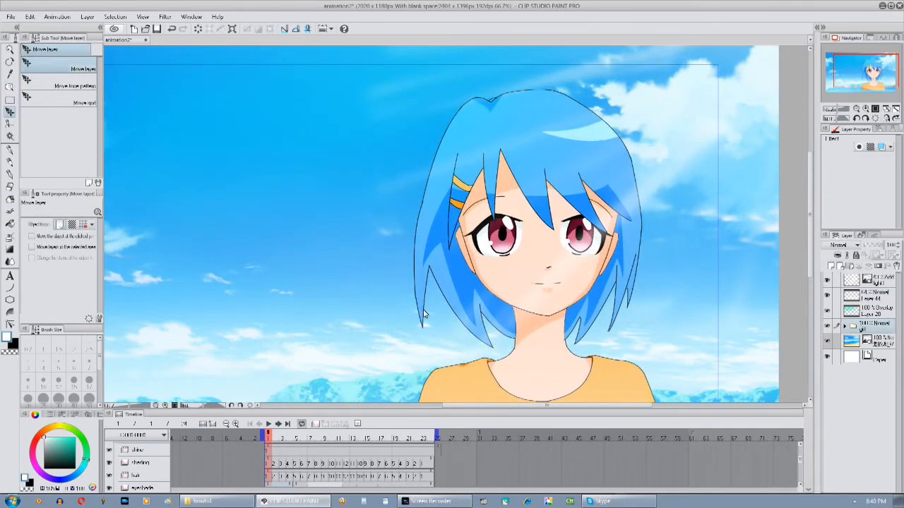
key(ctrl+z)
drag(631, 294, 650, 254)
Examine the composited scene and its light effects at several zoom levels
click(881, 280)
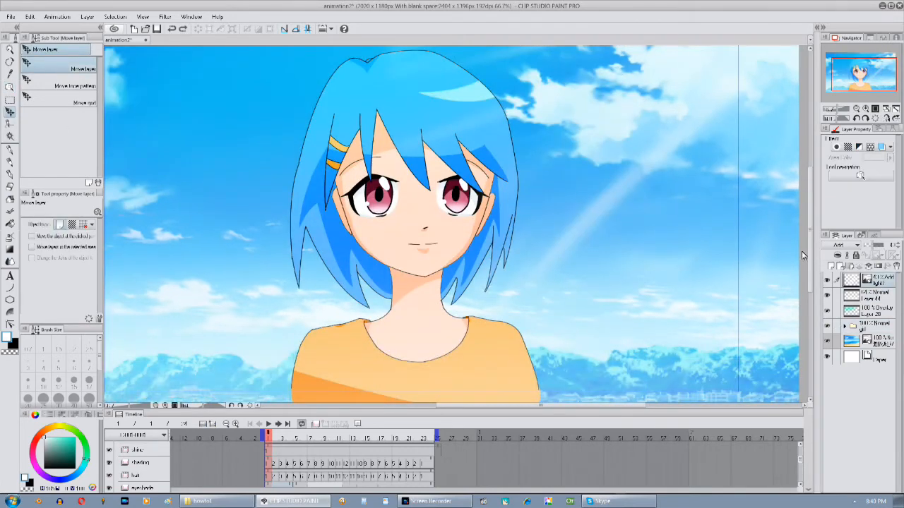
drag(865, 78, 863, 74)
click(866, 108)
click(856, 109)
click(857, 109)
click(856, 108)
click(857, 109)
drag(500, 176, 479, 175)
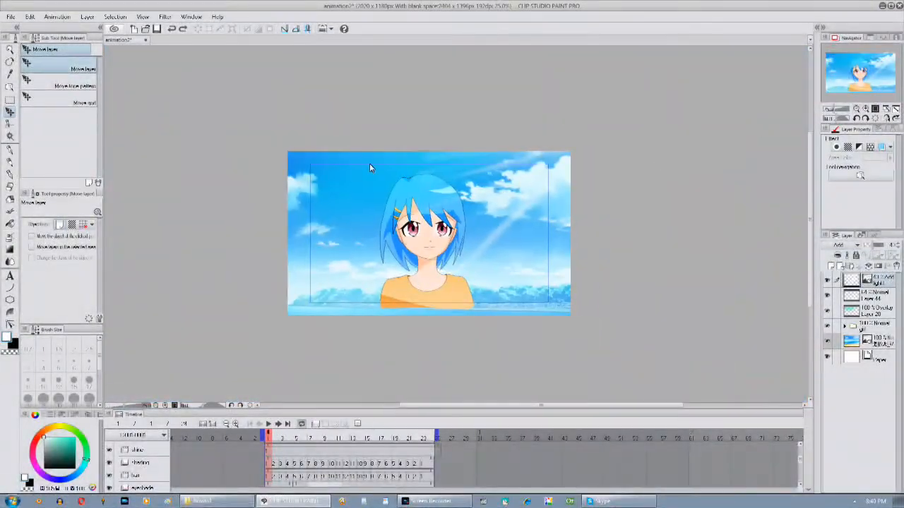
drag(541, 158, 506, 189)
drag(611, 231, 595, 244)
click(866, 109)
Create and rename a folder above the girl folder, and group the light1, white haze and Overlay layers inside it
click(850, 266)
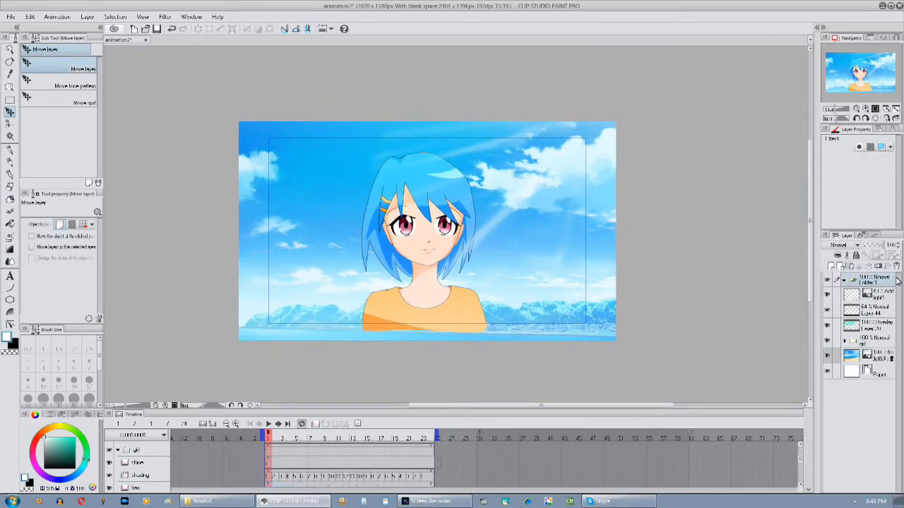
double_click(871, 283)
key(Return)
click(871, 300)
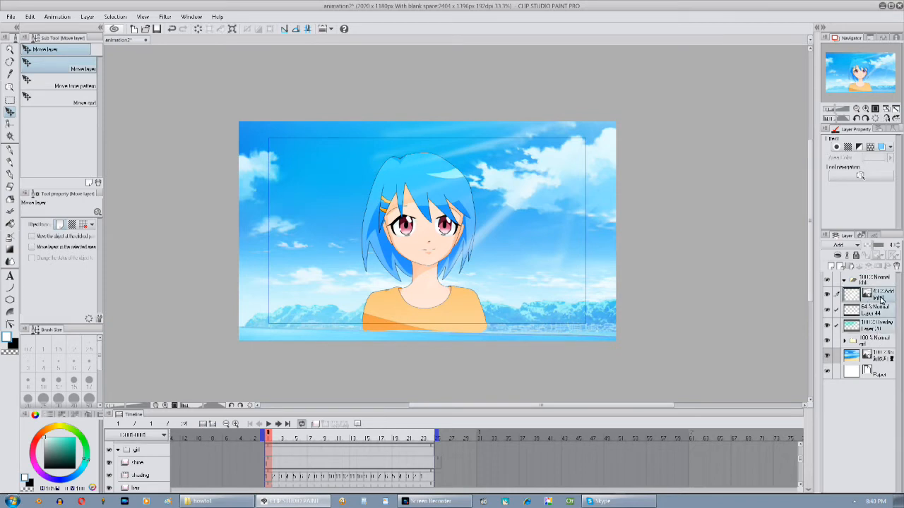
click(843, 280)
Hide the light effects folder and the beach background, and select the background layer
click(828, 279)
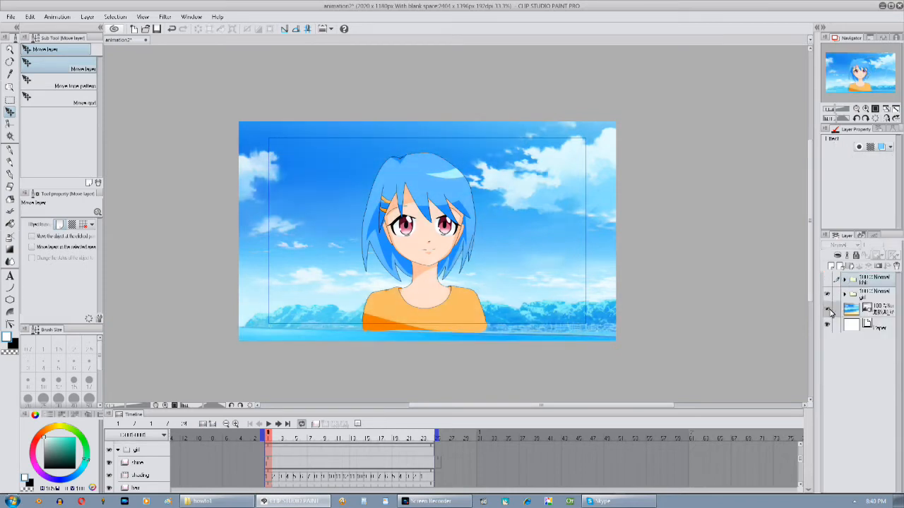
click(828, 309)
click(882, 317)
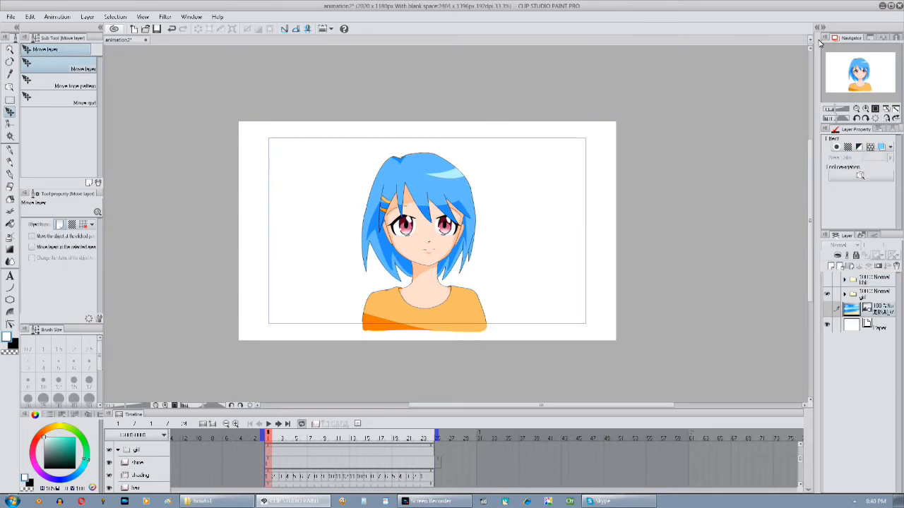
Find the River_night image in the color pattern materials and place it beneath the girl folder
click(818, 28)
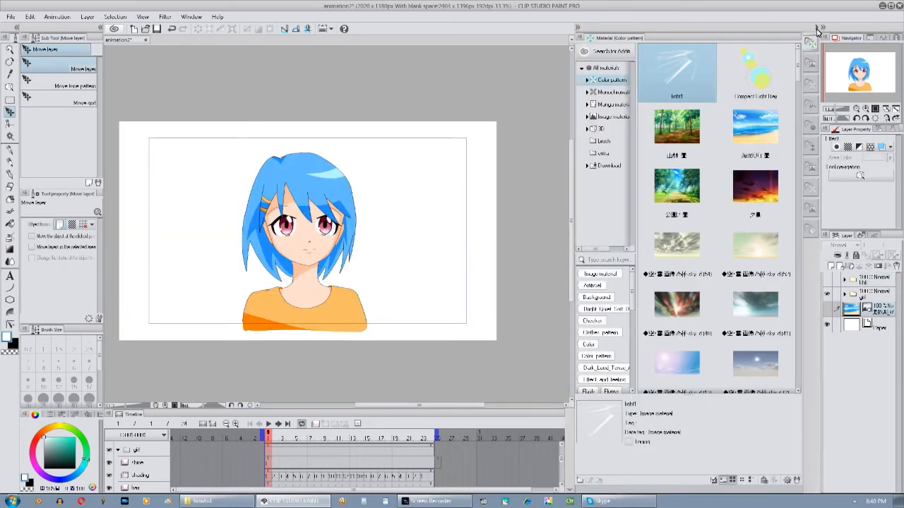
scroll(730, 251, down, 10)
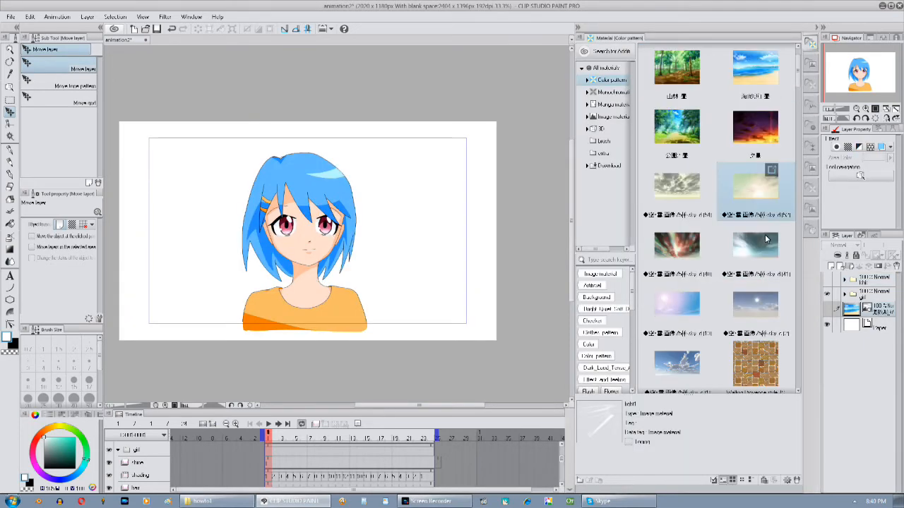
scroll(727, 256, up, 5)
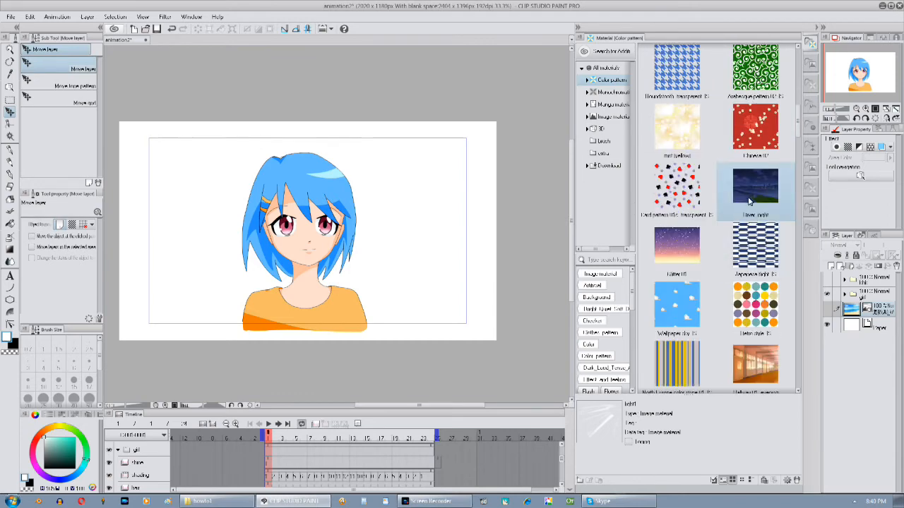
drag(750, 203, 852, 310)
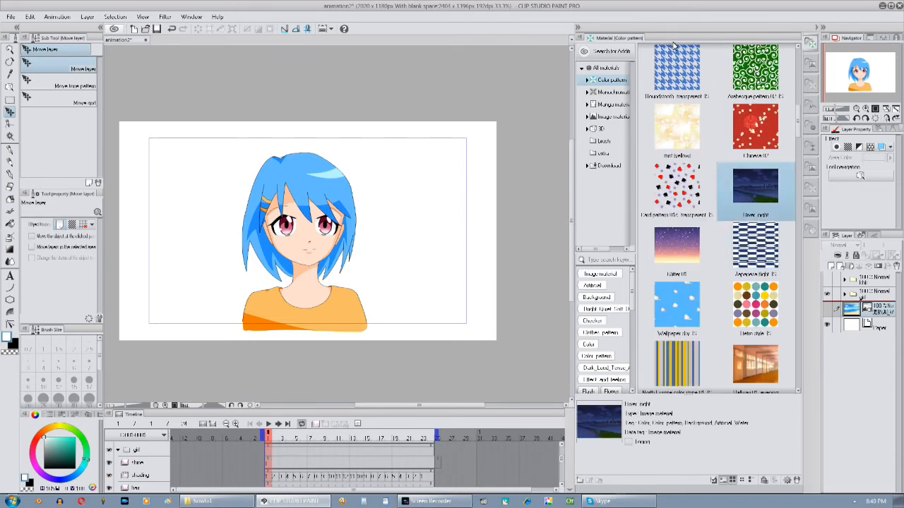
Scale and reposition the River_night image so it covers the whole canvas behind the girl
click(576, 29)
mouse_move(496, 141)
mouse_down()
mouse_move(493, 166)
mouse_move(485, 153)
mouse_up()
drag(605, 108, 702, 39)
drag(556, 144, 495, 273)
scroll(503, 299, up, 1)
scroll(503, 299, up, 1)
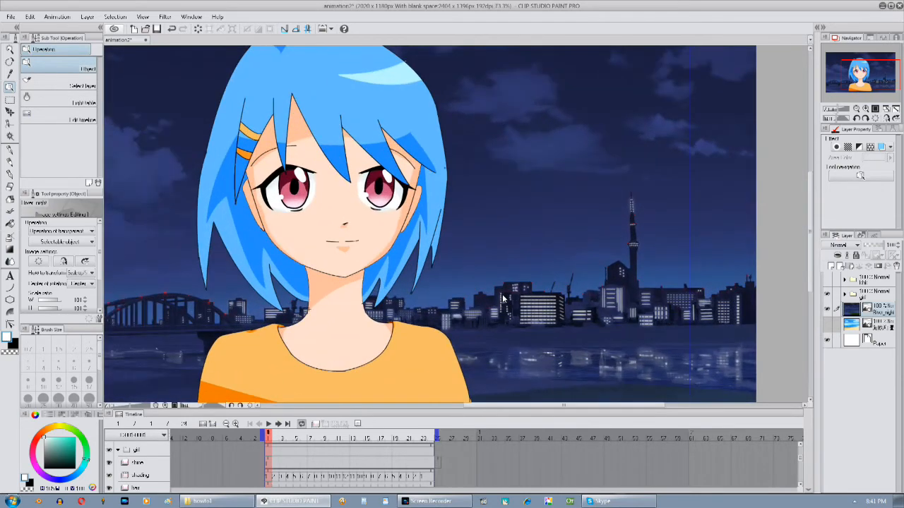
scroll(508, 298, down, 2)
scroll(512, 291, up, 1)
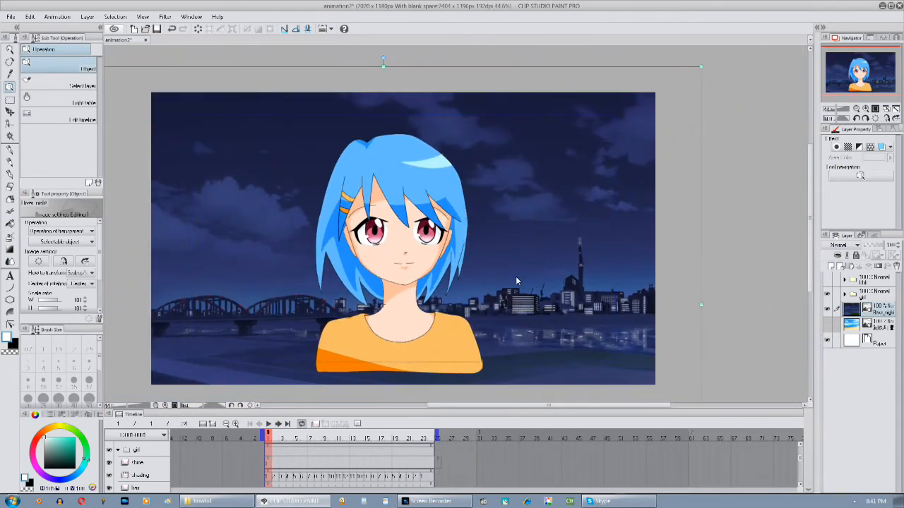
drag(396, 259, 404, 220)
Add a Hue/Saturation/Luminosity correction layer directly above the girl folder
click(875, 295)
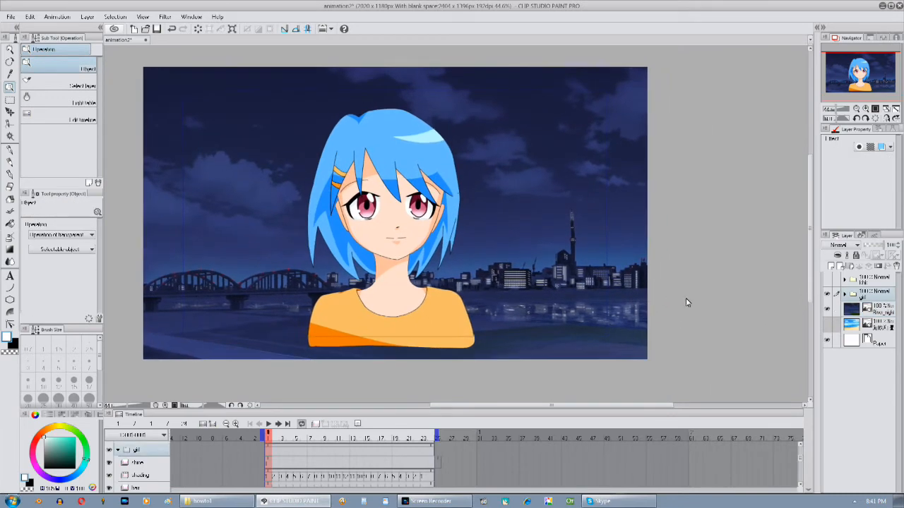
click(859, 311)
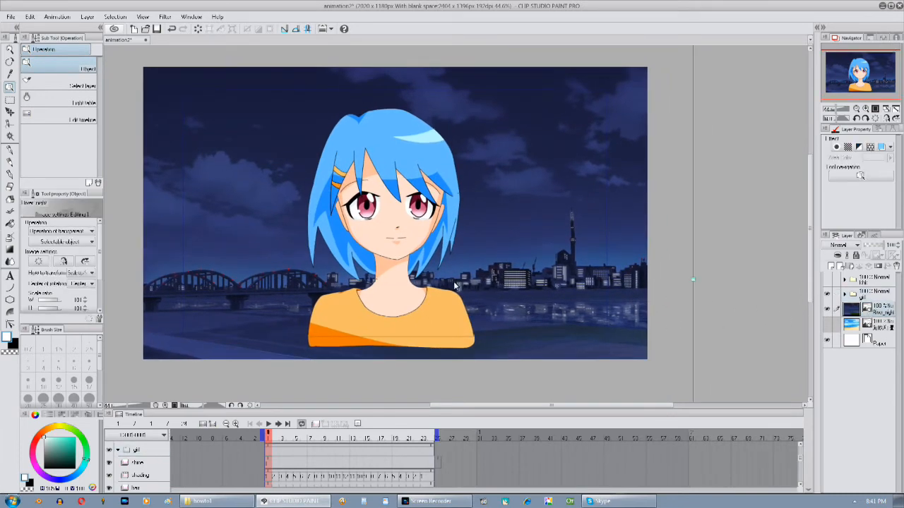
click(875, 305)
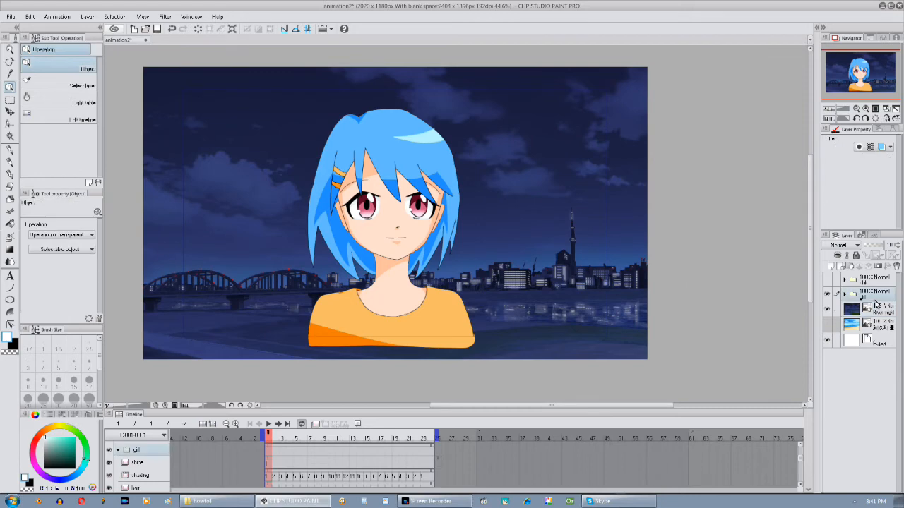
right_click(867, 306)
right_click(874, 296)
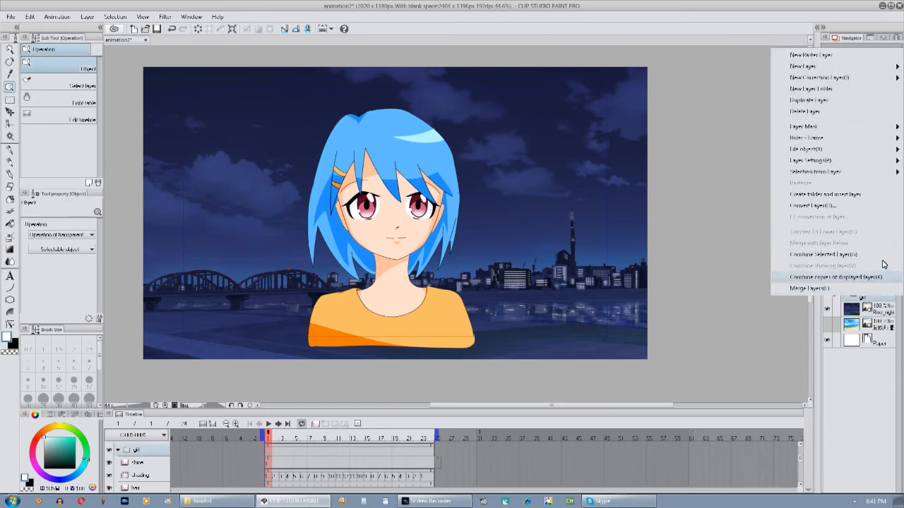
mouse_move(851, 80)
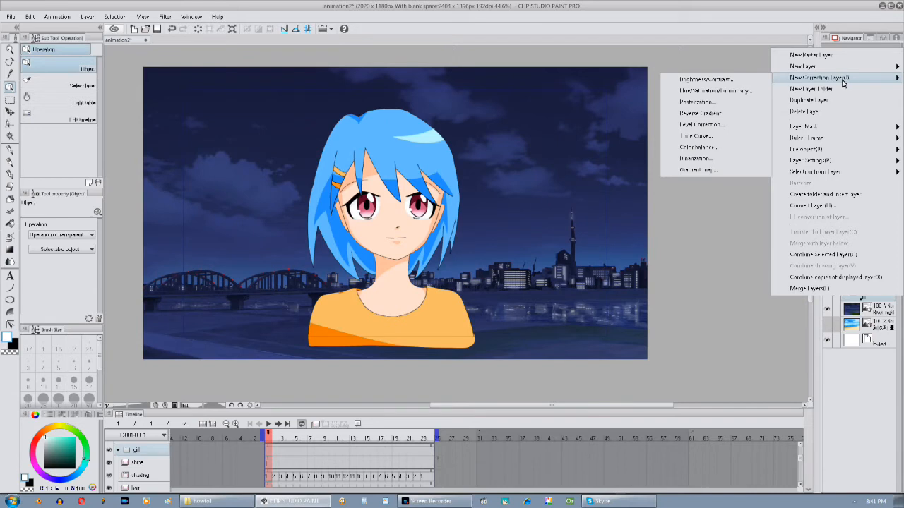
click(716, 91)
drag(360, 325, 660, 107)
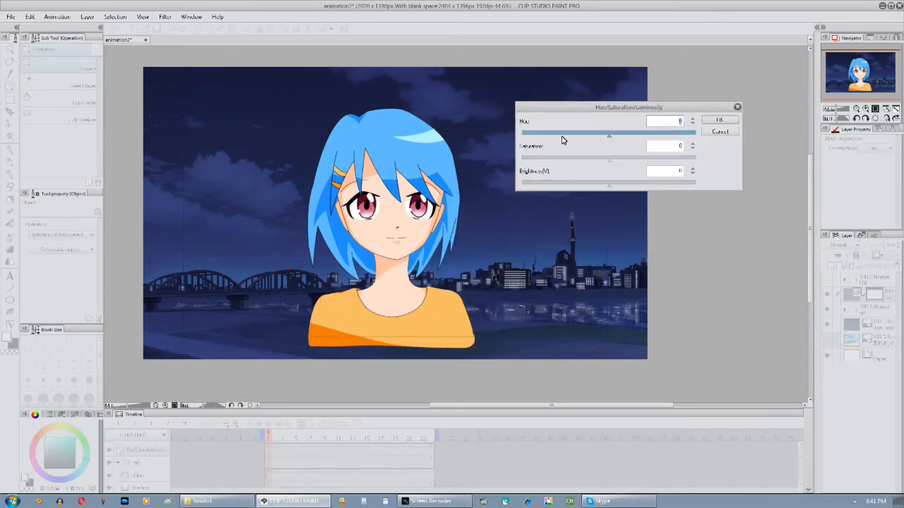
Set the correction layer's saturation to -31 and brightness to about -60, keeping hue at 0, to darken the whole scene
drag(538, 133, 602, 136)
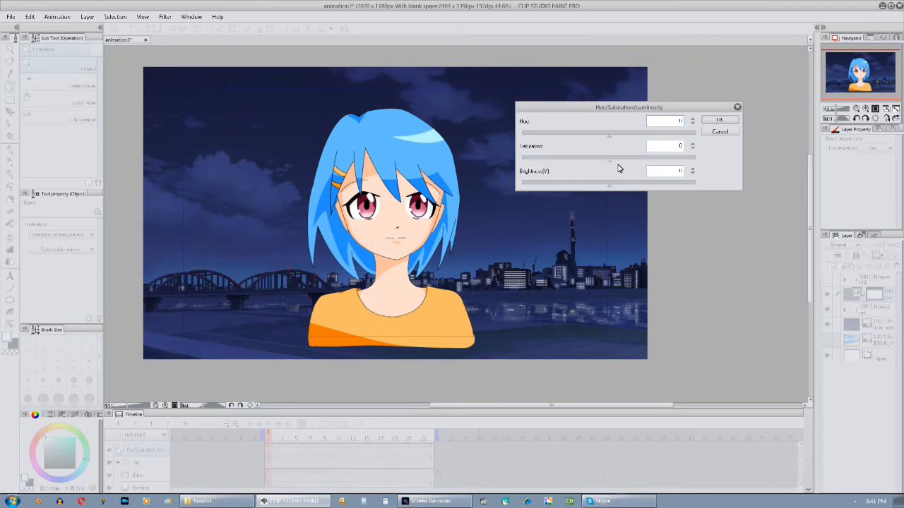
drag(608, 160, 708, 157)
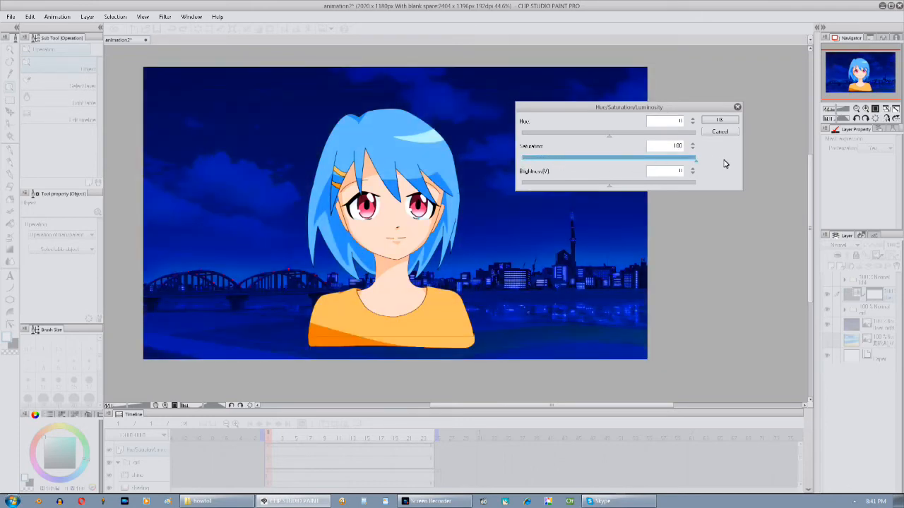
click(522, 160)
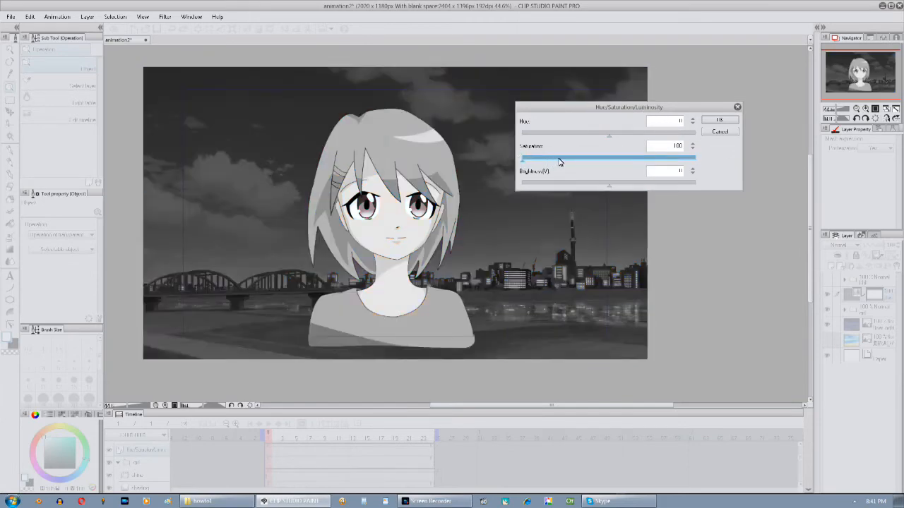
click(580, 161)
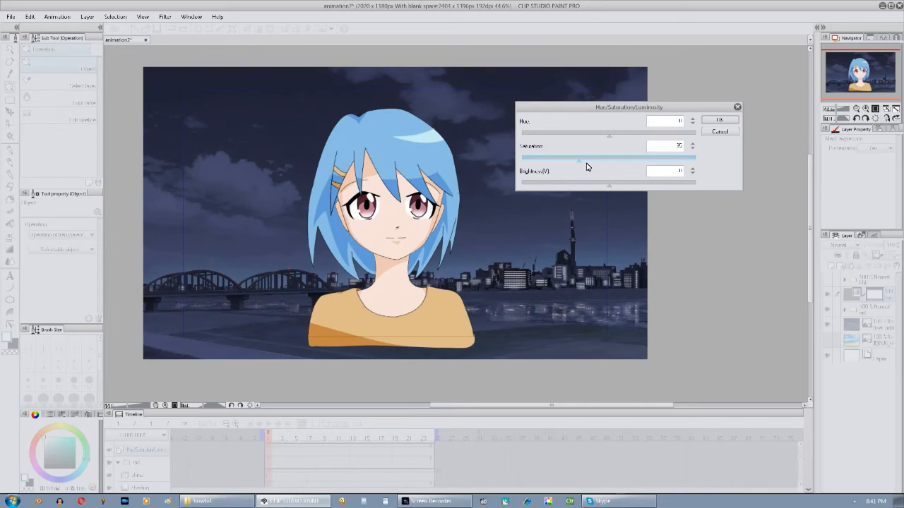
drag(569, 185, 565, 185)
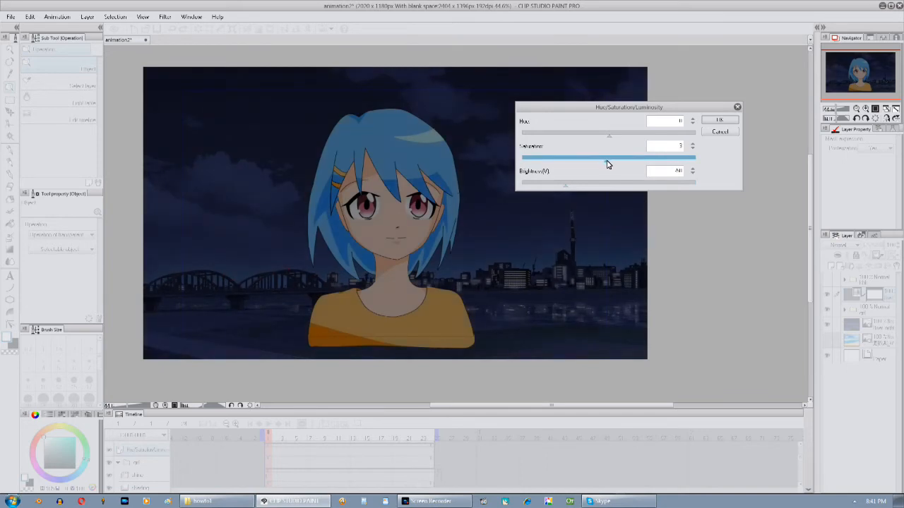
mouse_move(624, 163)
mouse_down()
mouse_move(650, 162)
mouse_move(563, 163)
mouse_move(610, 161)
mouse_up()
drag(617, 163, 613, 162)
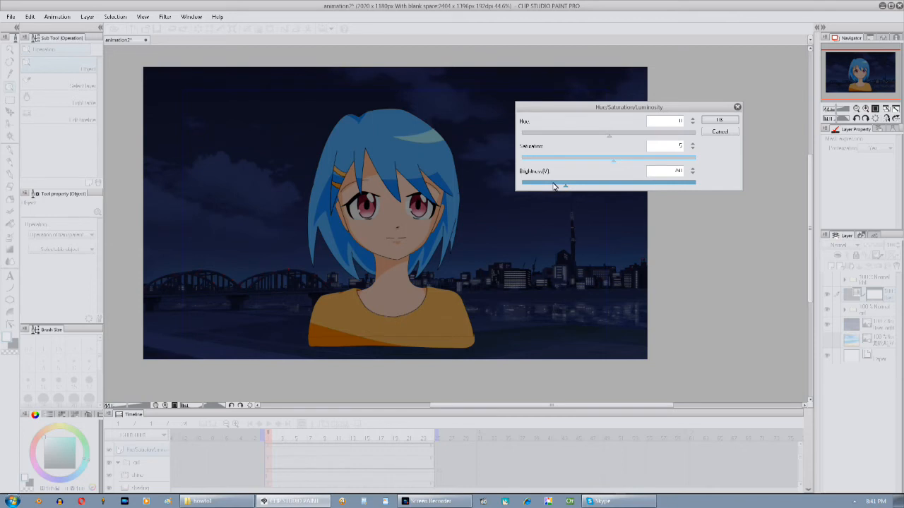
drag(555, 186, 544, 190)
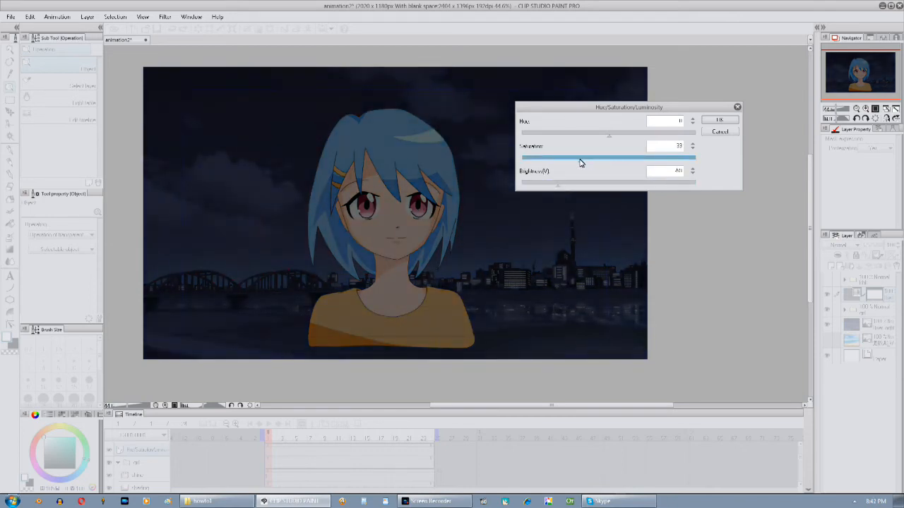
drag(582, 163, 582, 162)
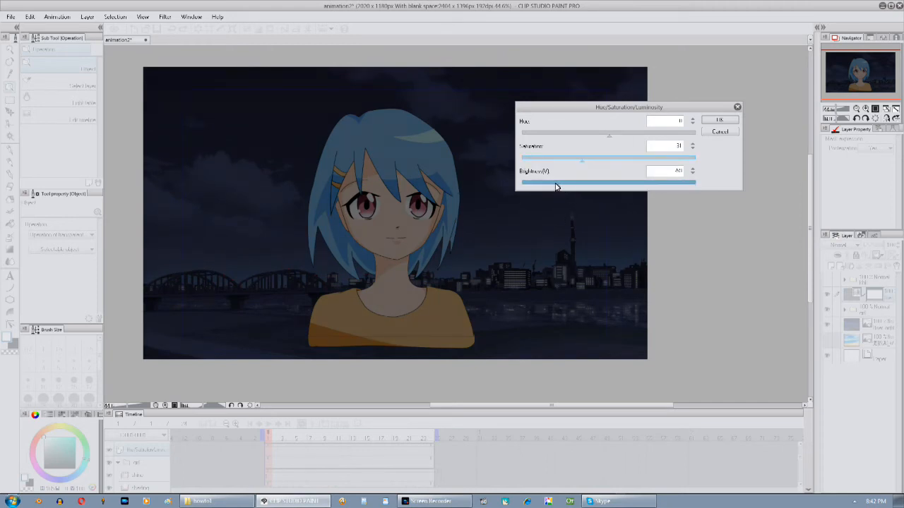
click(720, 121)
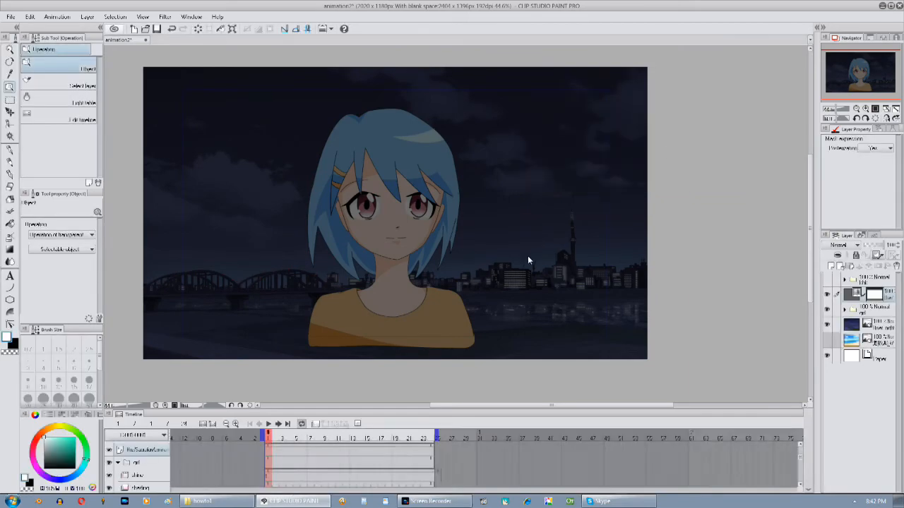
Select the River_night layer, check it by switching its visibility off and on, and rasterize it
drag(548, 239, 648, 278)
drag(799, 294, 767, 258)
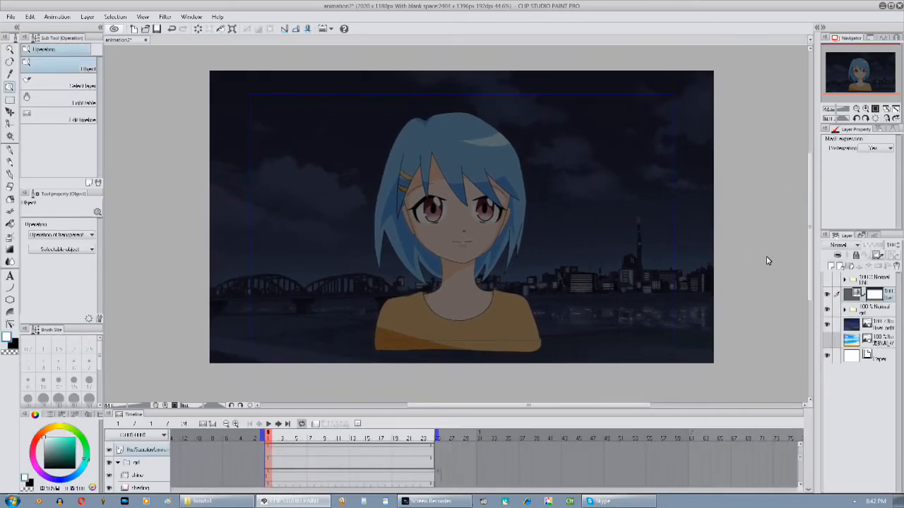
click(879, 325)
click(828, 326)
click(827, 326)
right_click(883, 331)
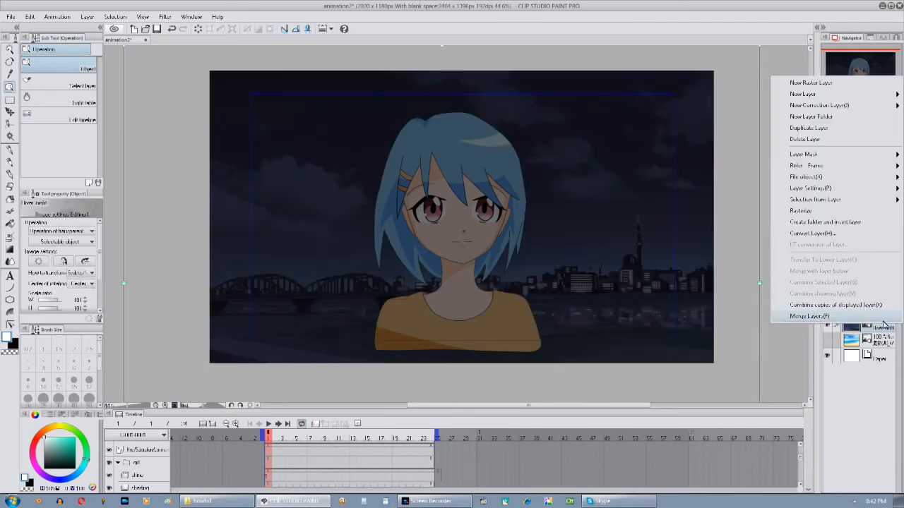
click(822, 210)
Apply a Hue/Saturation/Luminosity tonal correction to River_night with saturation 58 and brightness 27
click(29, 16)
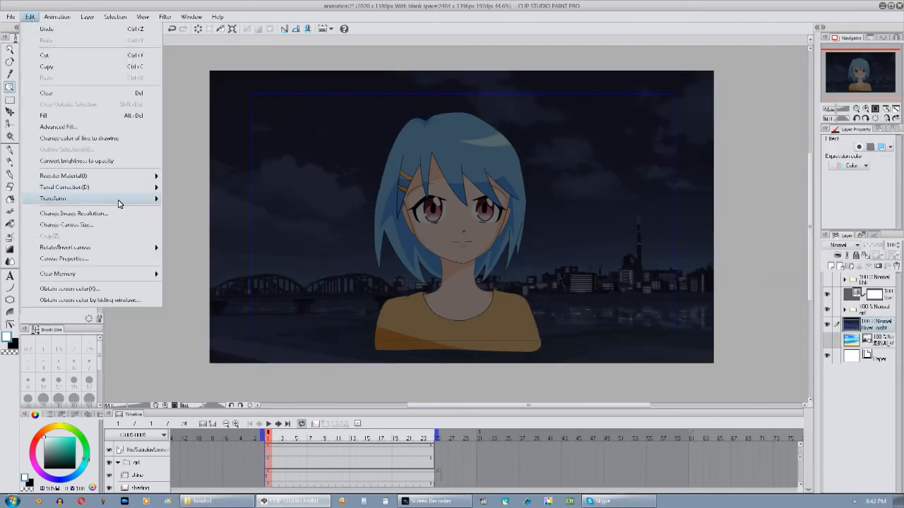
mouse_move(118, 187)
click(240, 200)
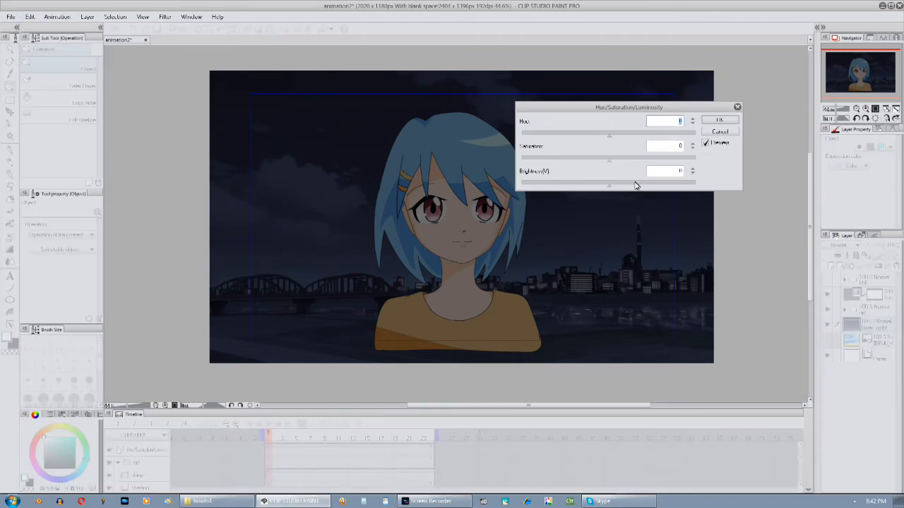
click(645, 183)
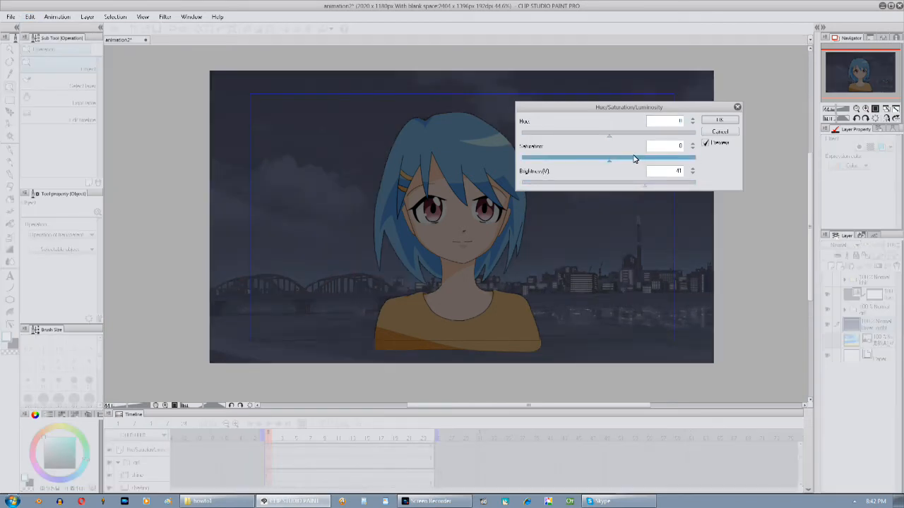
click(633, 161)
click(636, 188)
click(658, 160)
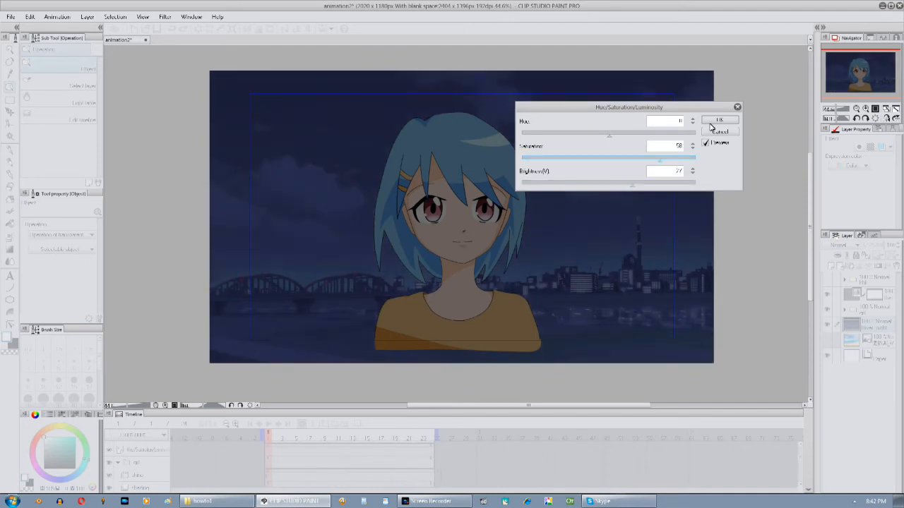
click(719, 122)
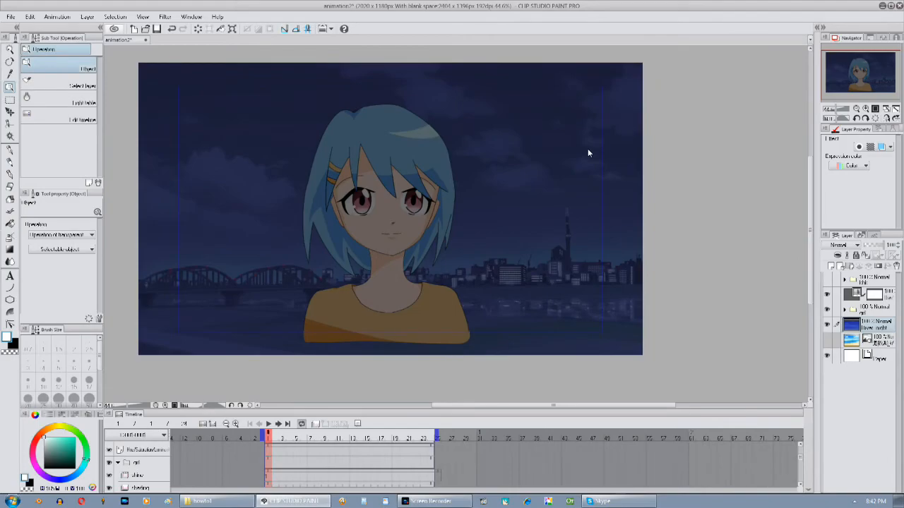
Add a new raster layer above the correction layer, compare the layers' visibility, and set the new layer's blending mode to Overlay
key(ctrl+shift+n)
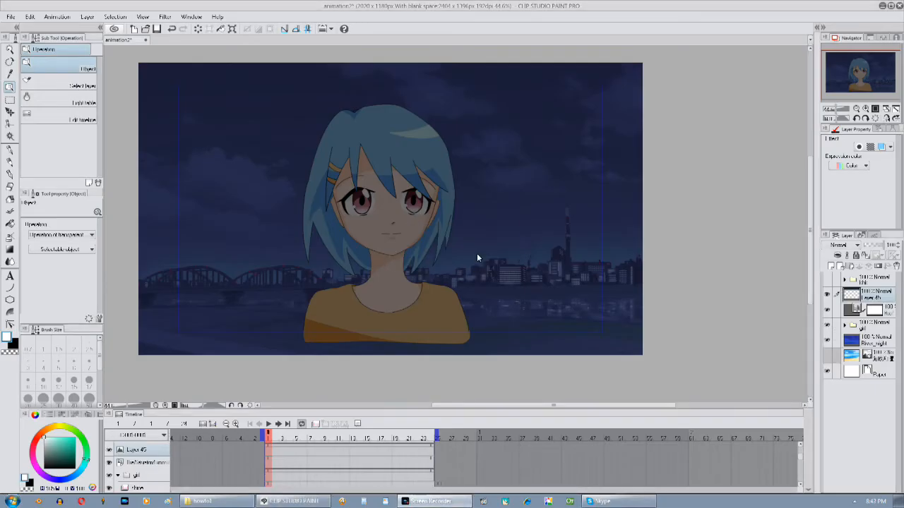
click(827, 311)
click(827, 311)
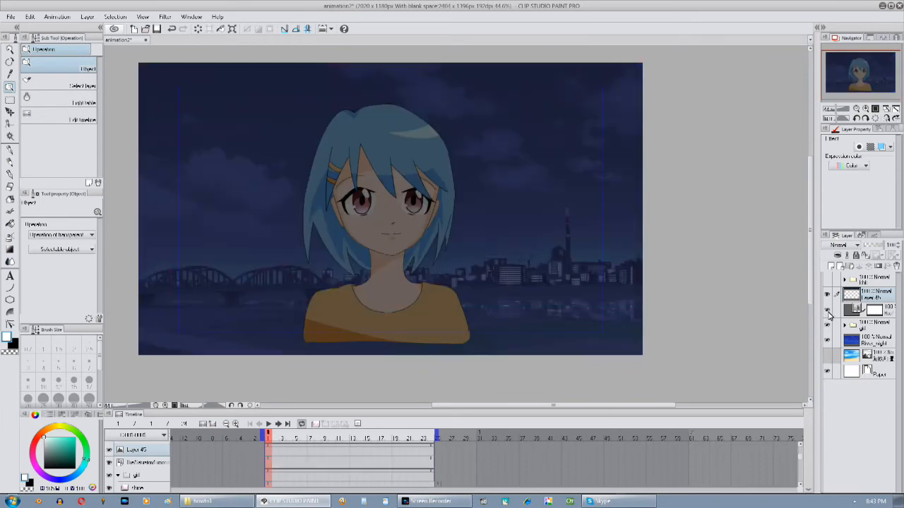
click(827, 294)
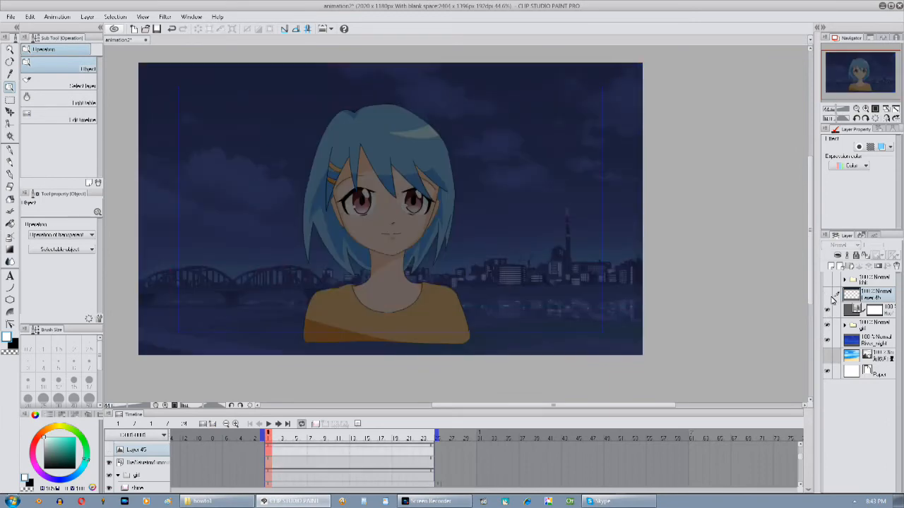
click(827, 294)
drag(517, 290, 522, 308)
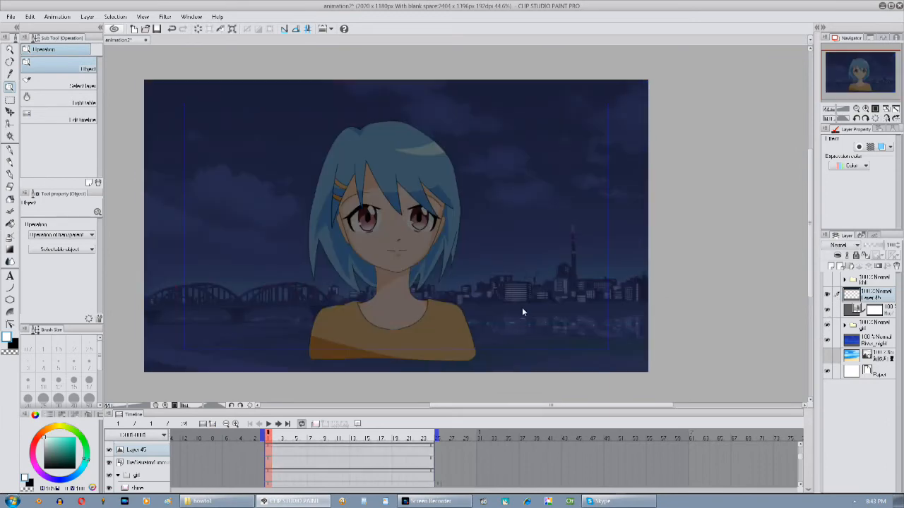
click(848, 246)
click(839, 362)
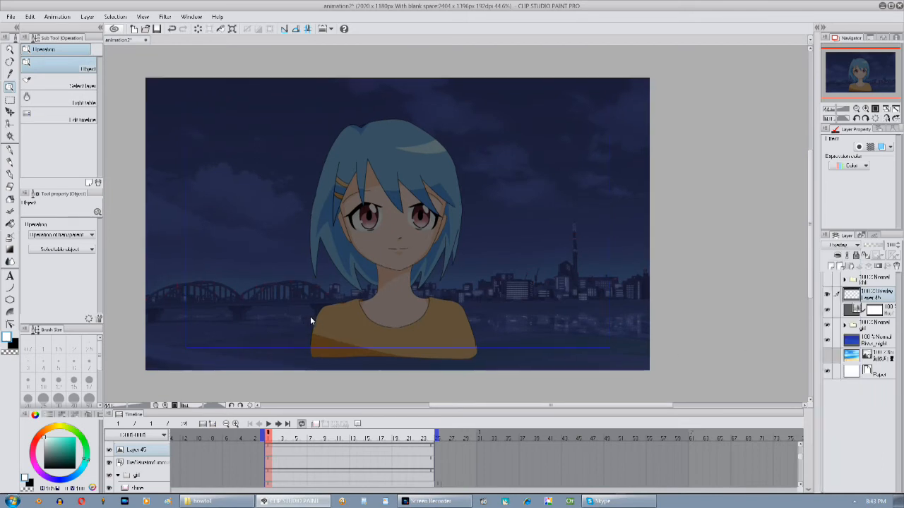
Airbrush a soft bright blue glow along the lower part of the scene on the Overlay layer
drag(304, 322, 312, 314)
click(10, 240)
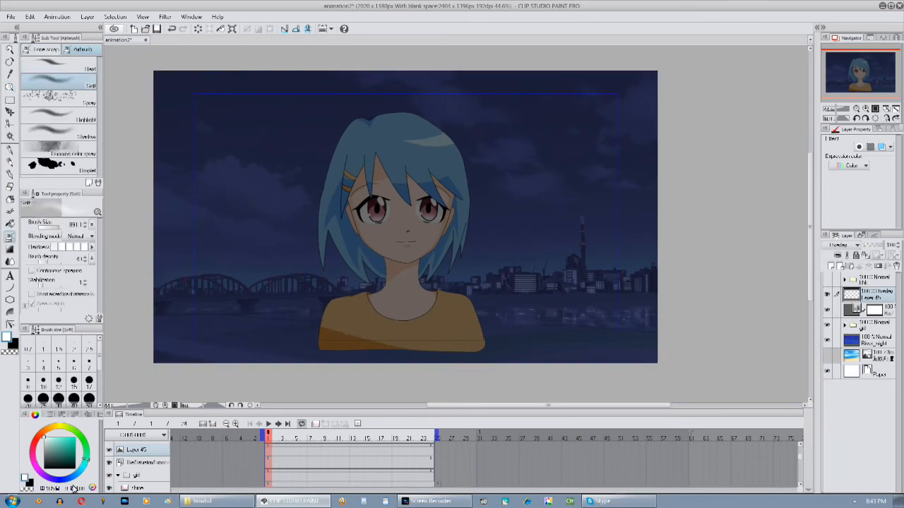
click(71, 479)
drag(67, 445, 79, 428)
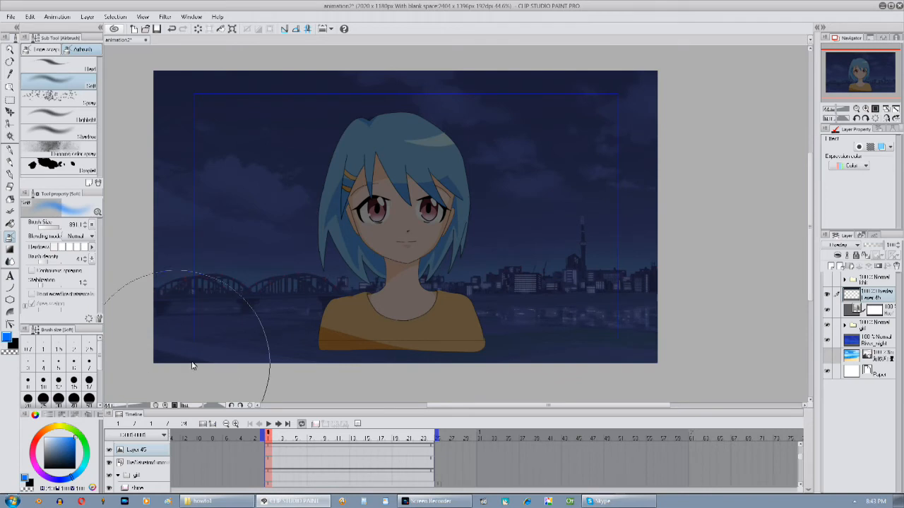
drag(589, 280, 583, 323)
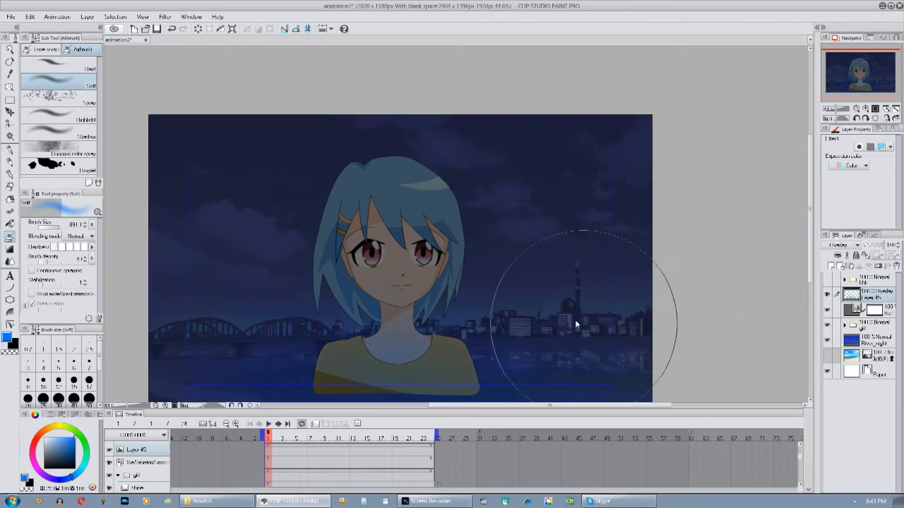
drag(506, 392, 504, 336)
drag(580, 348, 621, 375)
Darken the upper part of the sky and the top of the hair with soft black airbrush strokes
click(56, 469)
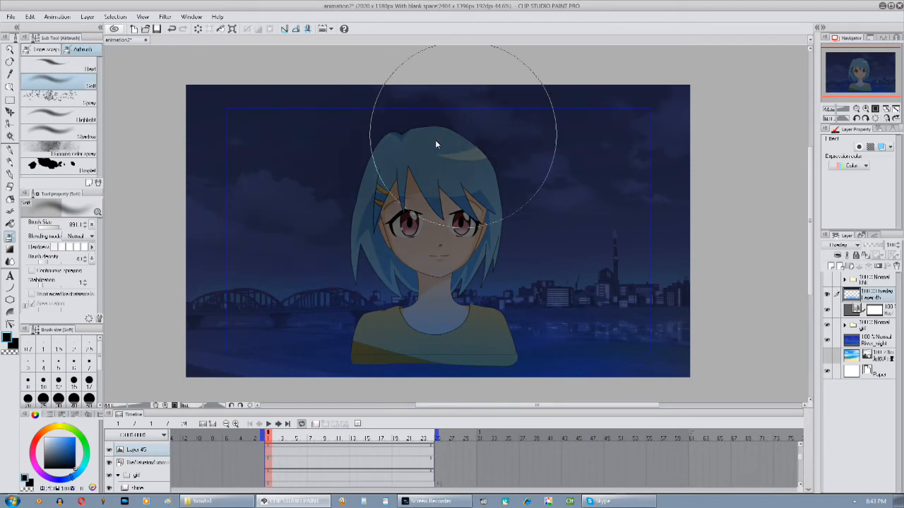
mouse_move(372, 165)
mouse_down()
mouse_move(273, 134)
mouse_move(619, 90)
mouse_move(253, 135)
mouse_up()
drag(433, 221, 454, 193)
Add a new raster layer directly above River_night, beneath the girl folder
click(867, 339)
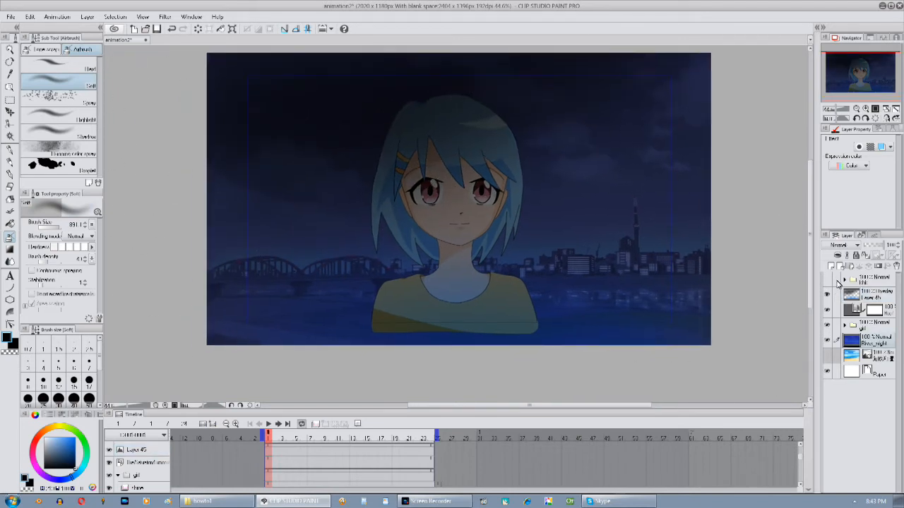
click(831, 266)
drag(452, 236, 437, 282)
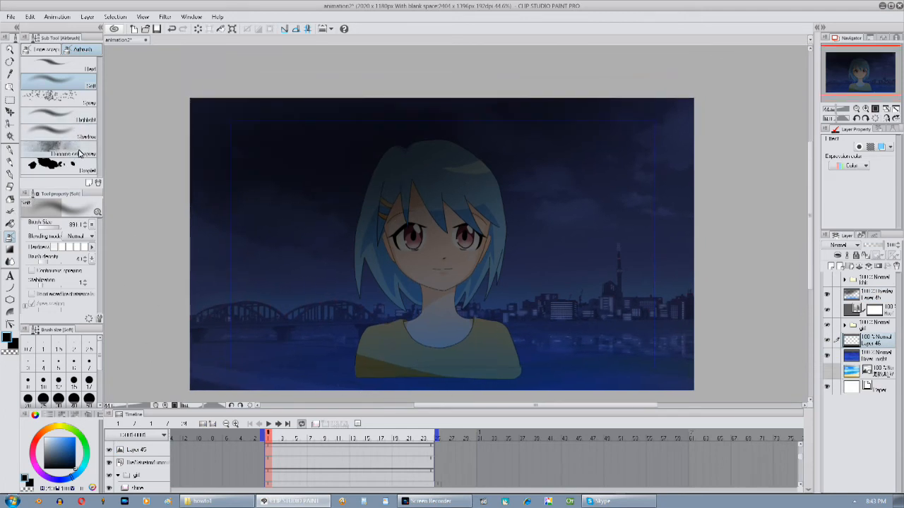
Set up the Spray airbrush with white paint, a brush size of 324.4 and a particle size of 15.6
click(79, 103)
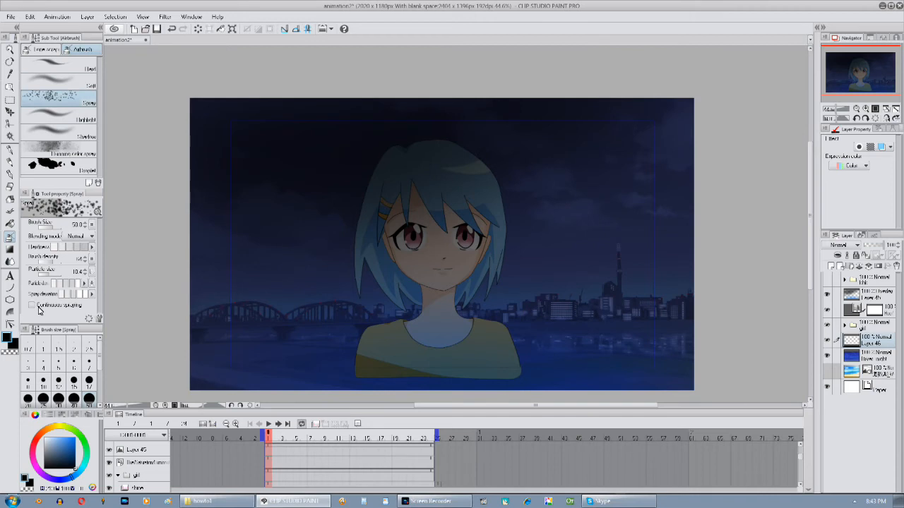
key(x)
click(48, 276)
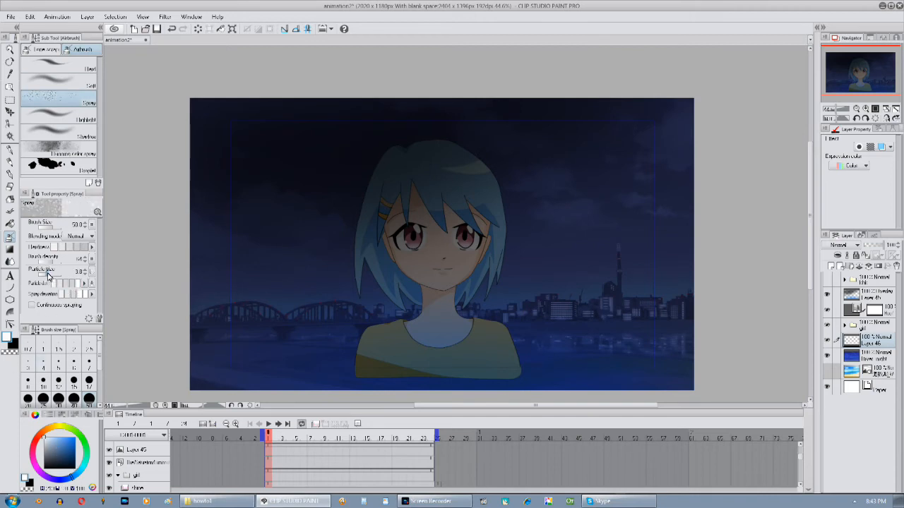
click(53, 275)
click(47, 274)
click(56, 227)
Try spraying white star particles across the sky behind the girl and undo the stroke
mouse_move(249, 250)
mouse_down()
mouse_move(269, 289)
mouse_move(528, 261)
mouse_up()
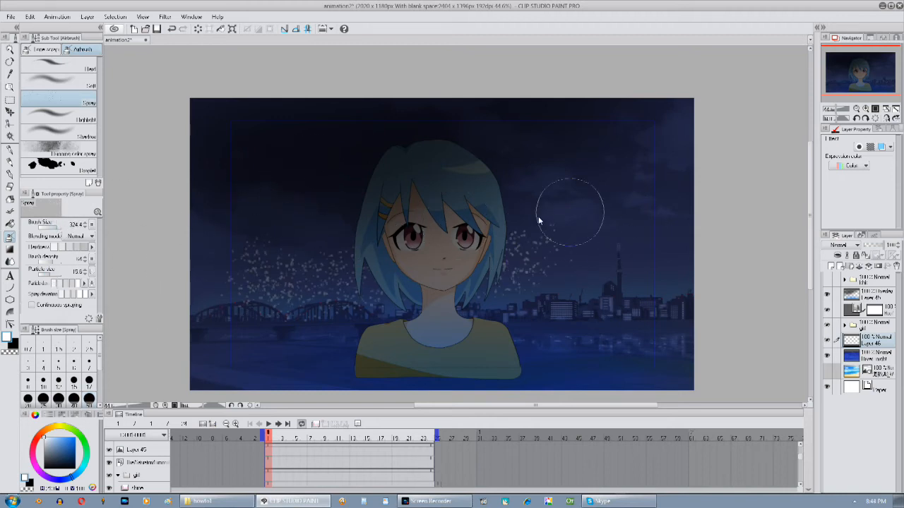
key(ctrl+z)
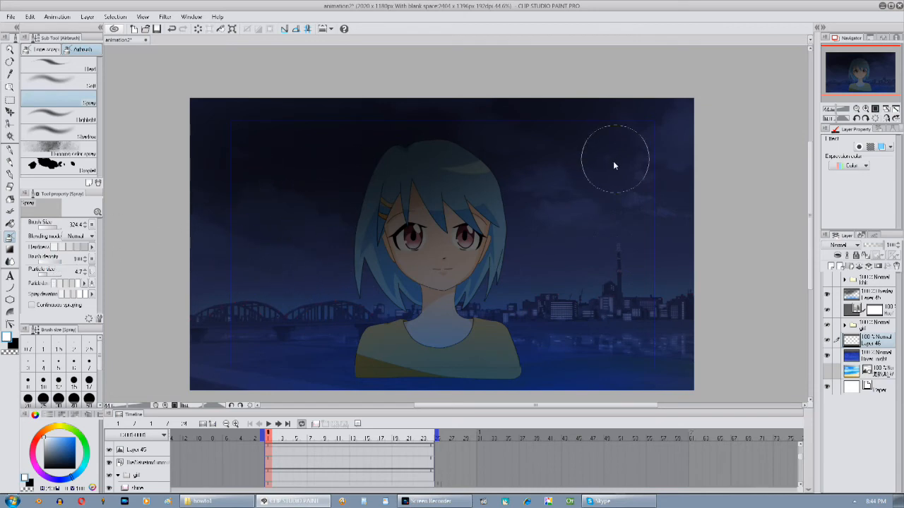
drag(618, 229, 384, 295)
Spray white stars over the night sky with brush size 486 and particle size 7
click(50, 434)
click(60, 227)
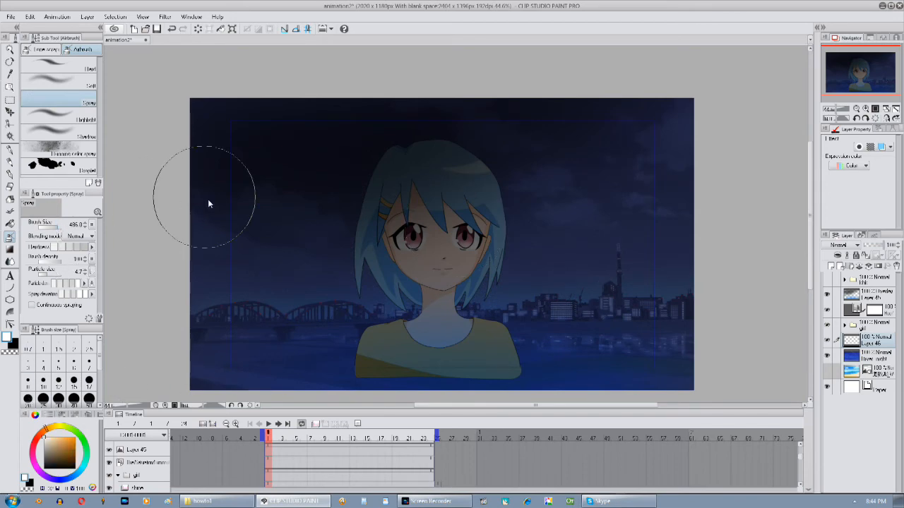
click(81, 273)
text(7)
key(Return)
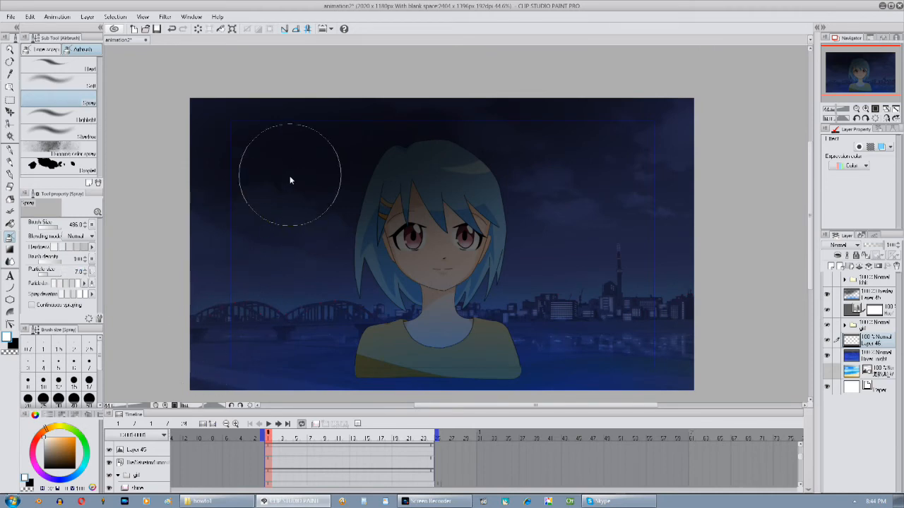
mouse_move(617, 269)
mouse_down()
mouse_move(613, 155)
mouse_move(374, 145)
mouse_move(614, 308)
mouse_up()
mouse_move(700, 287)
mouse_down()
mouse_move(717, 297)
mouse_move(666, 298)
mouse_up()
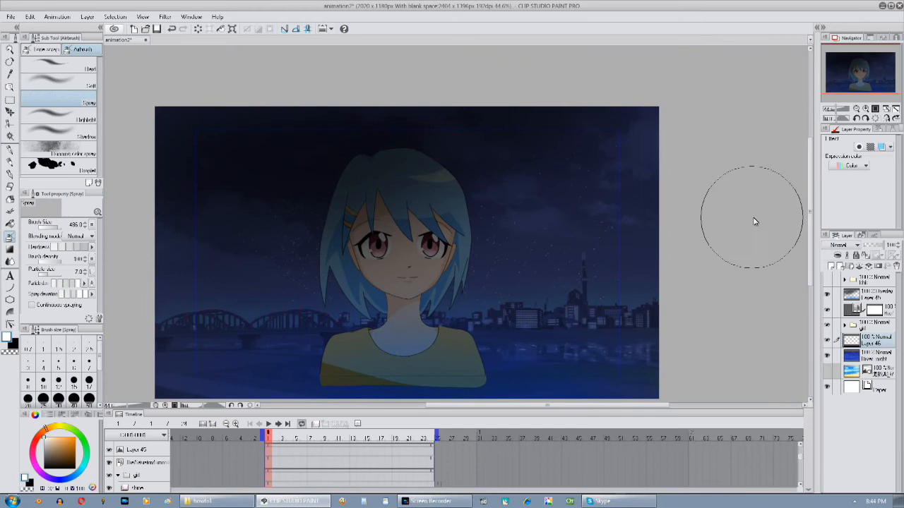
Lower the opacity of the Overlay layer to 74%
click(869, 295)
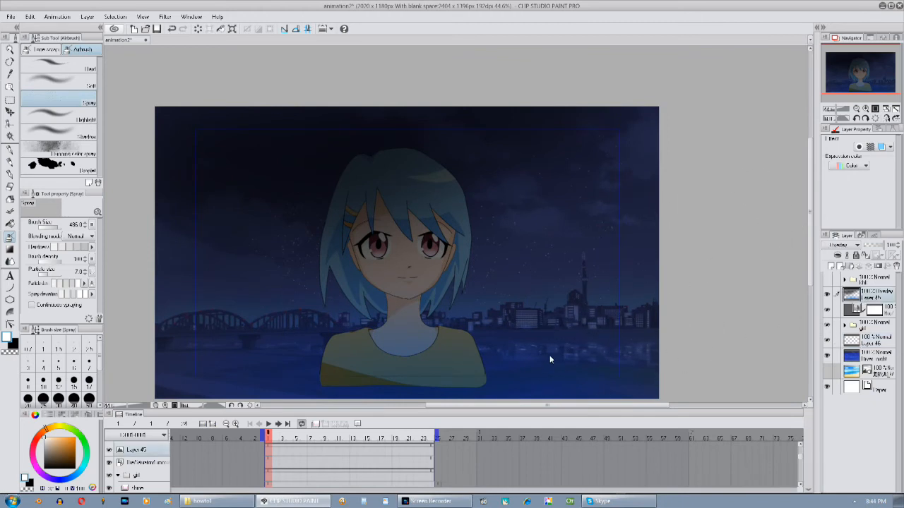
drag(549, 358, 570, 378)
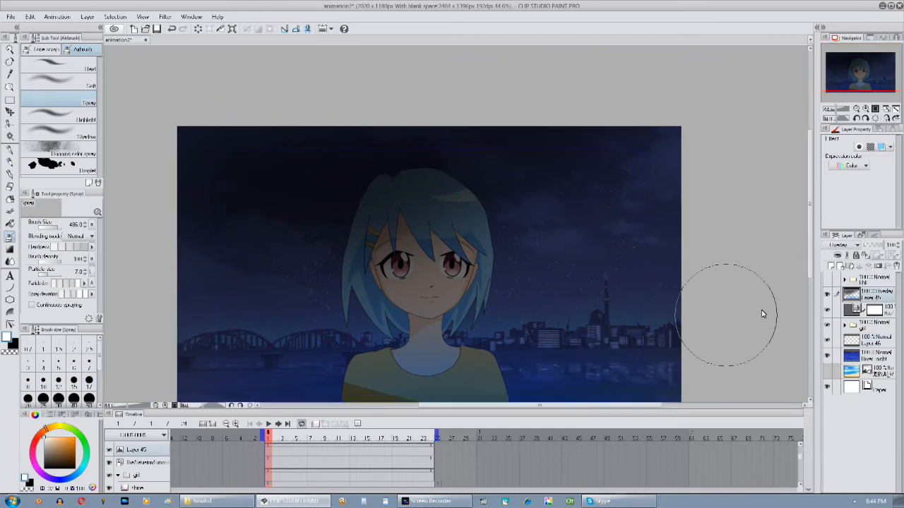
drag(879, 246, 873, 247)
drag(670, 339, 672, 301)
click(879, 247)
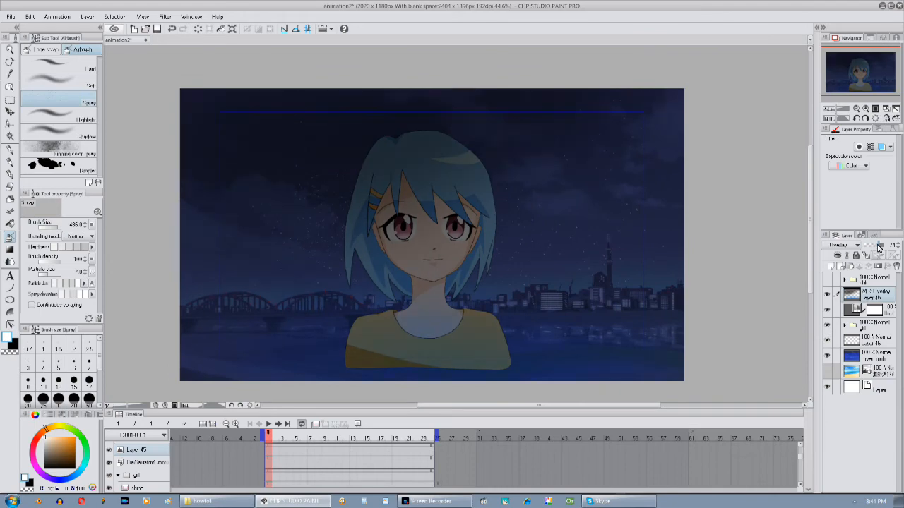
Add a new raster layer above the Overlay layer and set its blending mode to Add (Glow)
click(851, 247)
click(881, 291)
click(832, 267)
click(846, 245)
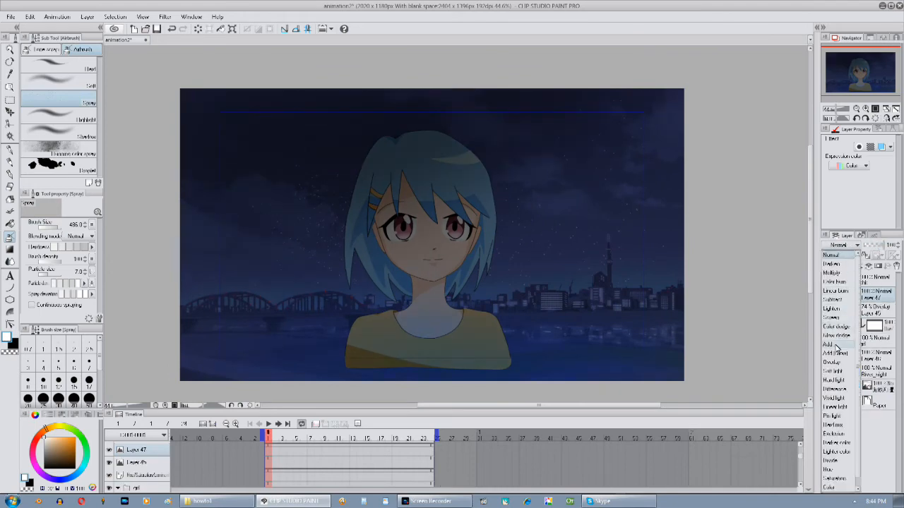
click(840, 355)
Choose a light sky blue as the drawing color for the glow layer
drag(606, 292, 541, 273)
mouse_move(56, 446)
mouse_down()
mouse_move(46, 437)
mouse_move(59, 438)
mouse_up()
click(79, 474)
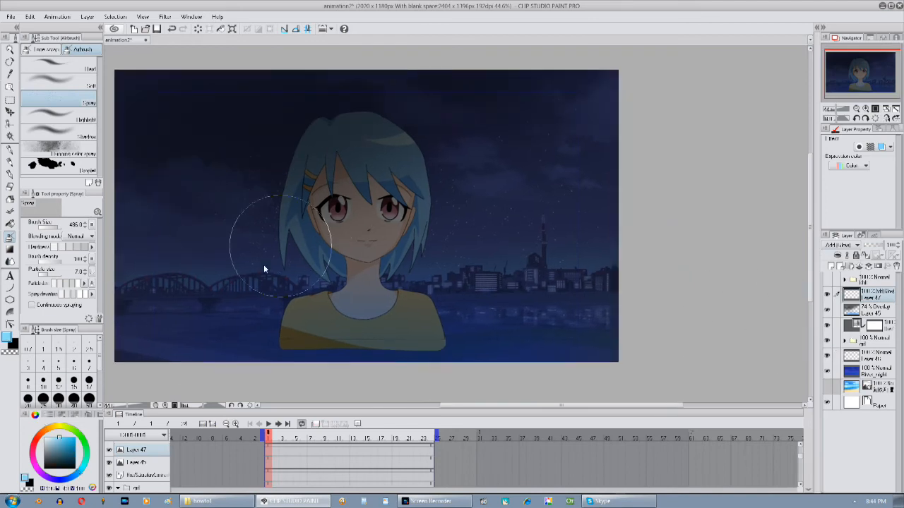
Try a light blue Spray stroke over the hair highlight at brush size 120 and undo it
click(92, 396)
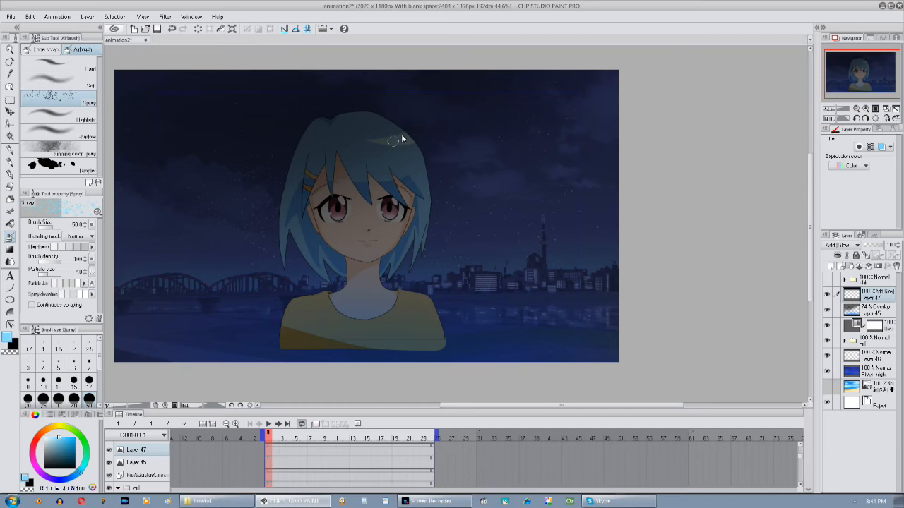
scroll(103, 359, down, 3)
click(89, 386)
drag(377, 132, 415, 151)
key(ctrl+z)
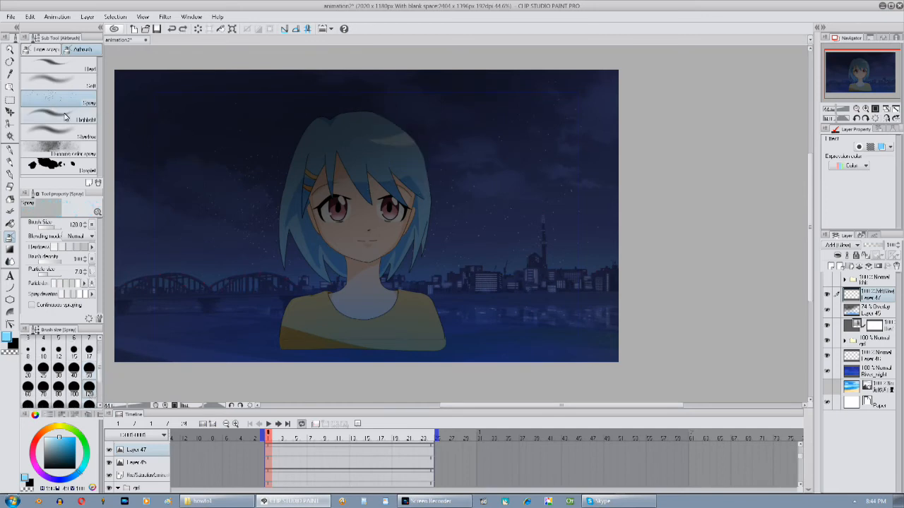
Paint a light blue glow over the girl's hair, face and shirt with the Soft airbrush at size 265
click(71, 85)
drag(58, 228, 54, 227)
mouse_move(365, 136)
mouse_down()
mouse_move(405, 188)
mouse_move(409, 180)
mouse_move(393, 242)
mouse_up()
mouse_move(351, 137)
mouse_down()
mouse_move(306, 187)
mouse_move(325, 223)
mouse_move(382, 216)
mouse_up()
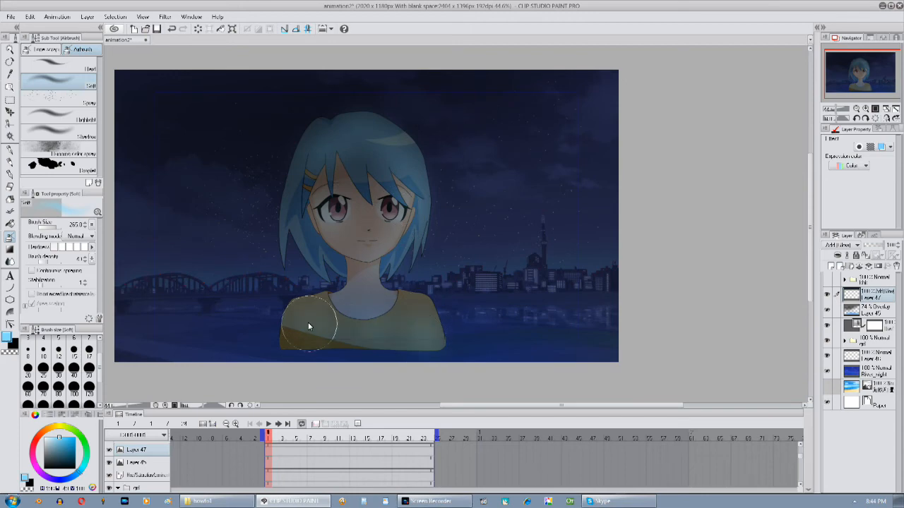
drag(406, 248, 479, 303)
Play the animation to check the glow on the girl, then return to the first frame
click(866, 109)
drag(540, 281, 530, 224)
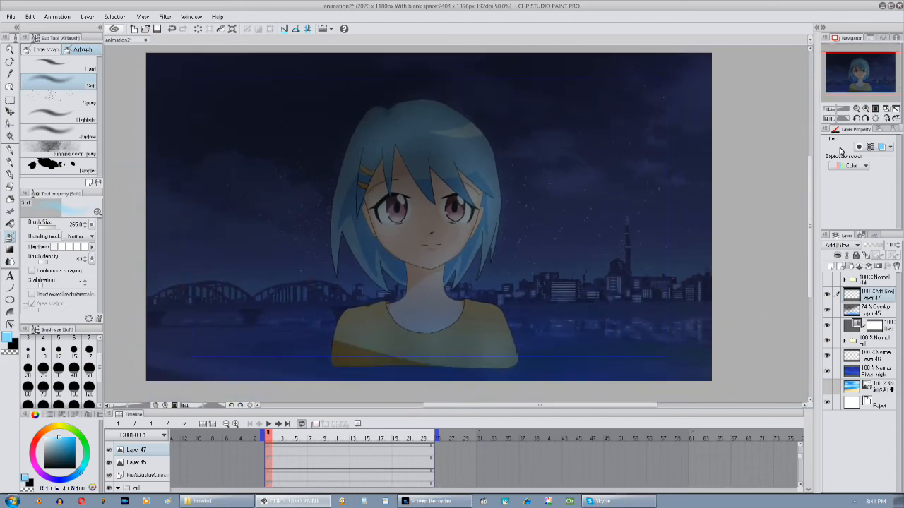
click(865, 110)
click(278, 425)
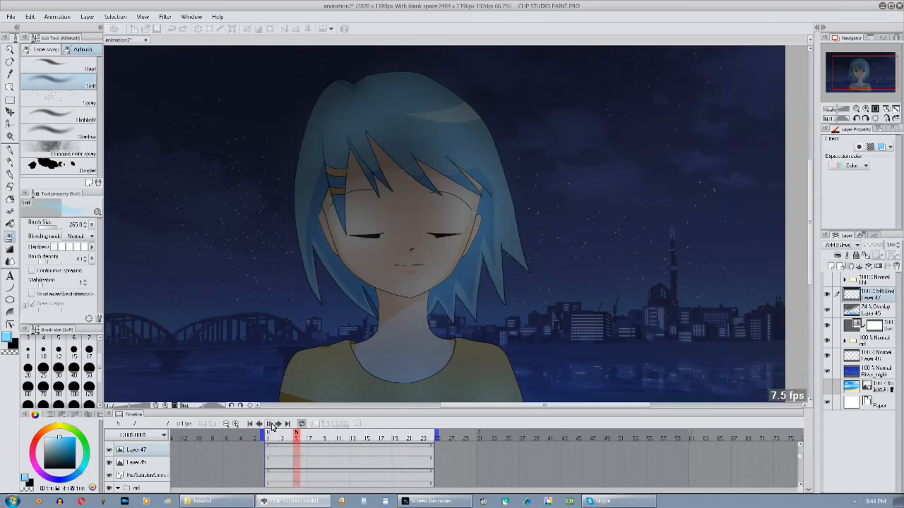
mouse_move(270, 437)
mouse_down()
mouse_move(410, 450)
mouse_move(335, 455)
mouse_move(267, 443)
mouse_up()
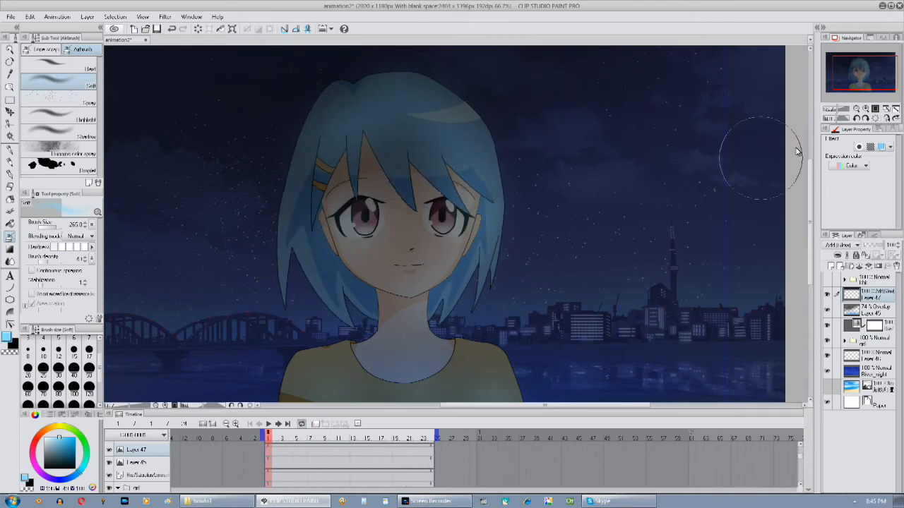
click(856, 109)
drag(616, 245, 666, 217)
drag(412, 278, 510, 265)
scroll(509, 265, up, 1)
mouse_move(856, 83)
mouse_down()
mouse_move(864, 75)
mouse_move(852, 77)
mouse_up()
scroll(666, 299, down, 3)
scroll(667, 303, down, 2)
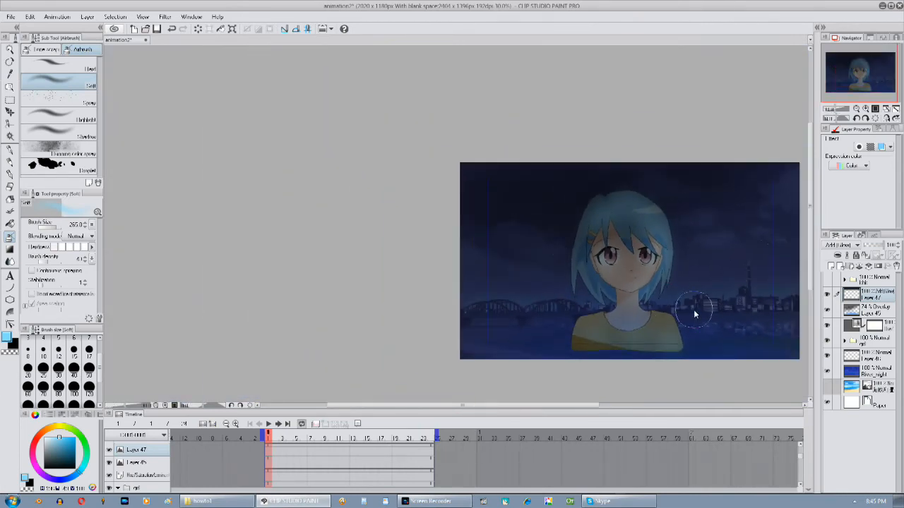
scroll(692, 313, up, 2)
click(859, 91)
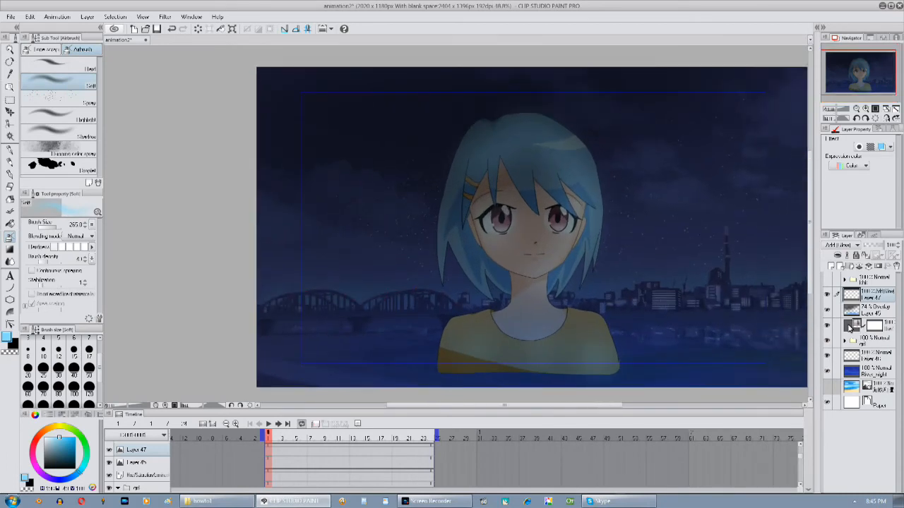
Create a new layer folder above the glow layer and name it girl
click(851, 266)
double_click(864, 297)
text(girl)
key(Return)
Move the glow layer, the Overlay layer, the correction layer and the original girl folder into the new girl folder
click(868, 311)
shift+click(867, 358)
click(868, 300)
click(868, 307)
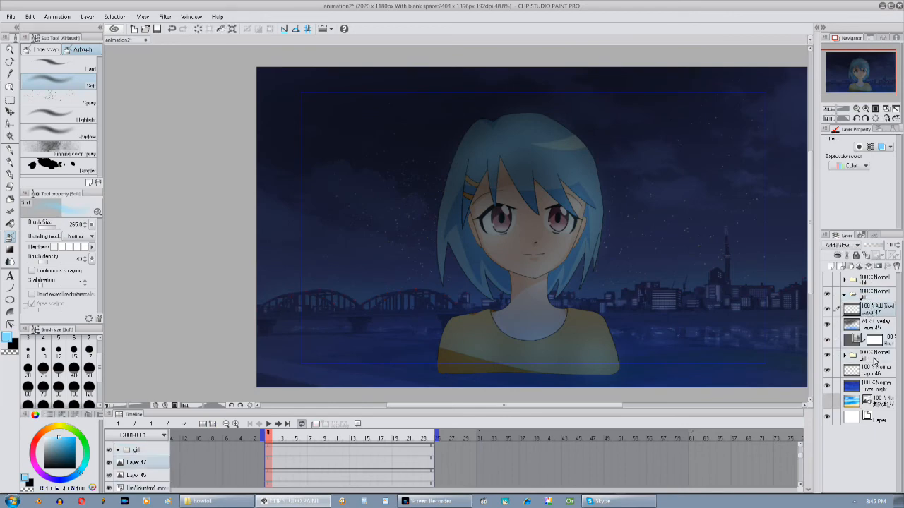
shift+click(875, 361)
drag(875, 362, 853, 298)
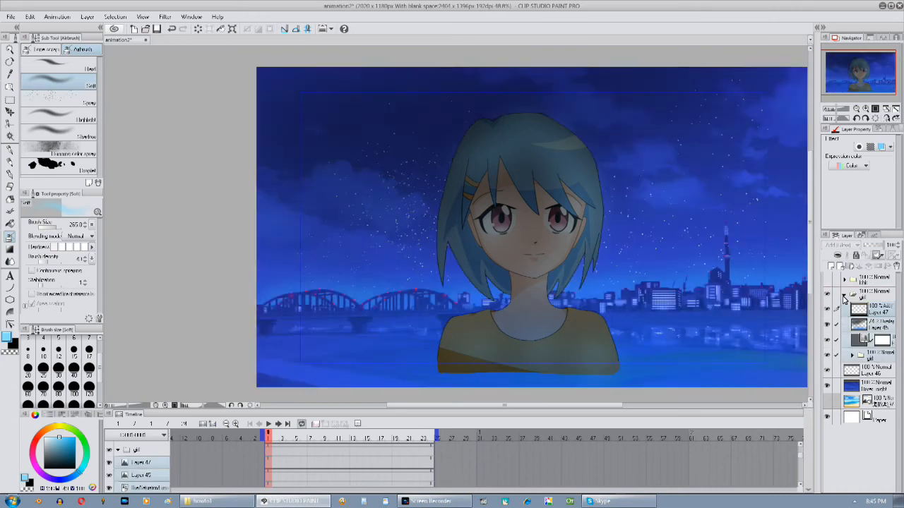
click(845, 293)
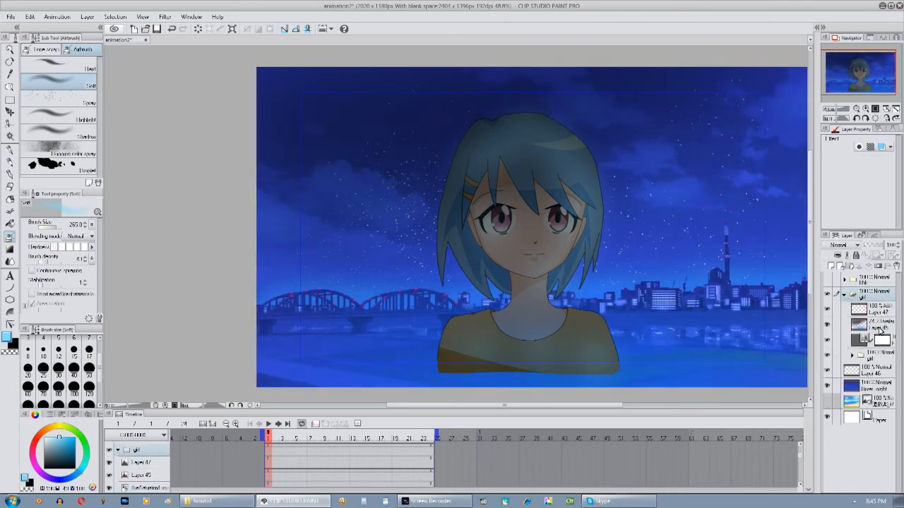
Duplicate the correction layer and move the copy out of the girl folder to directly above River_night
click(883, 341)
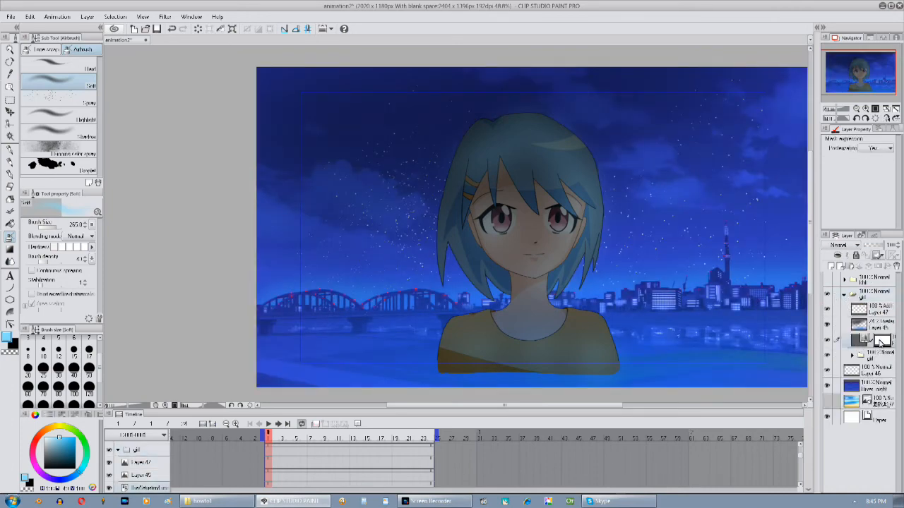
right_click(890, 347)
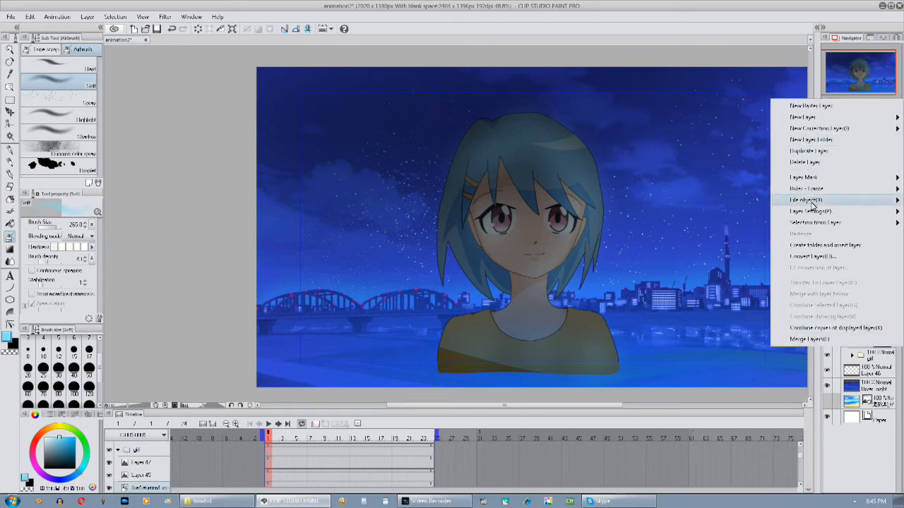
click(815, 153)
click(880, 391)
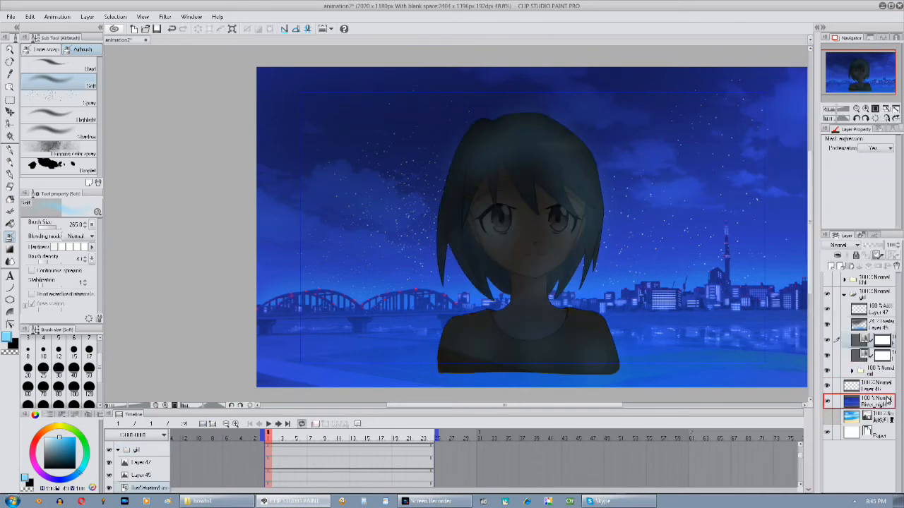
drag(881, 394, 857, 388)
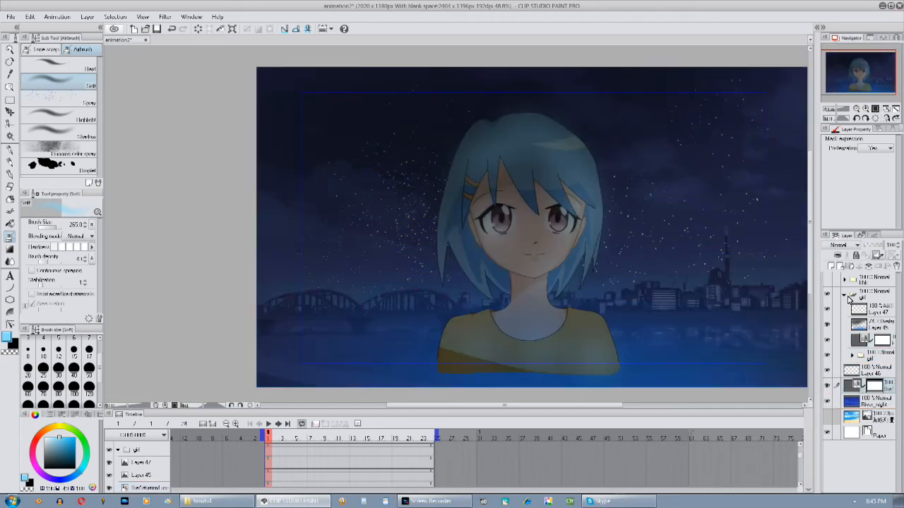
Create a folder named bg beneath the girl folder and put the star layer, copied correction layer and River_night in it
click(845, 296)
click(872, 314)
click(850, 267)
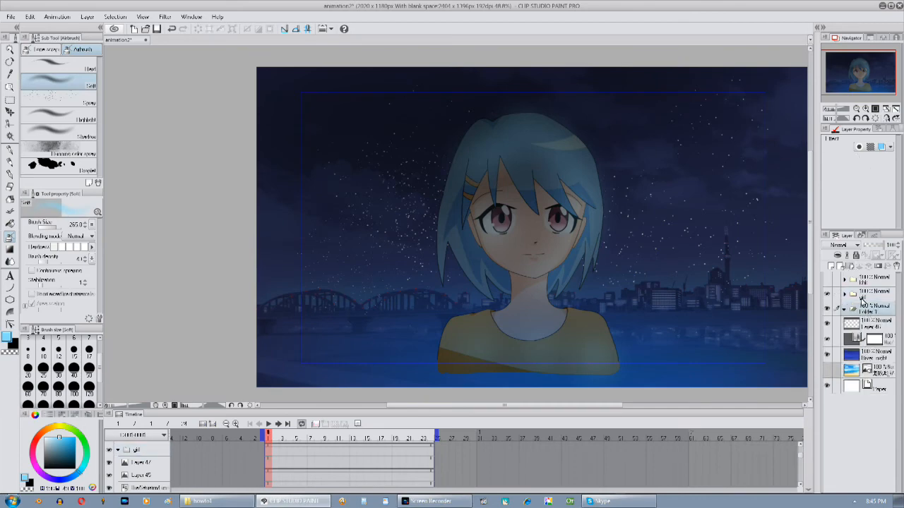
click(875, 325)
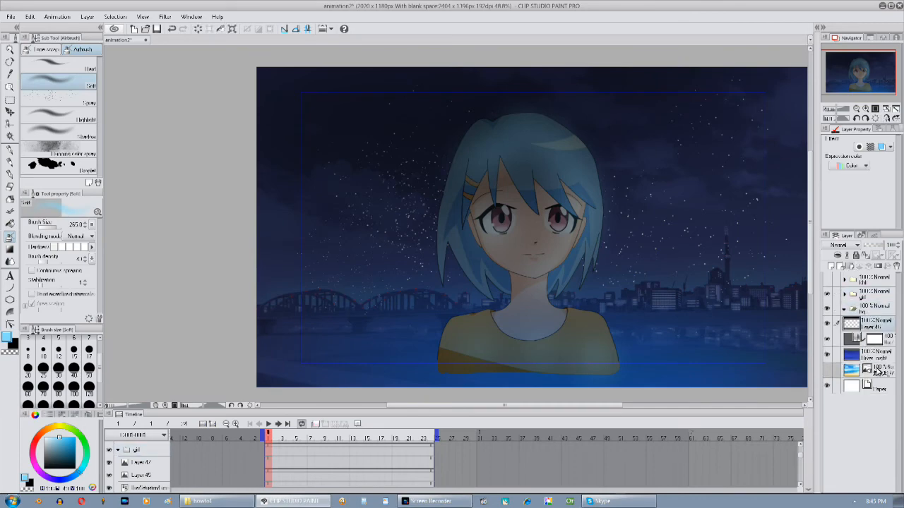
click(845, 309)
Toggle the visibility of the girl and bg folders to check each part of the scene separately
click(828, 295)
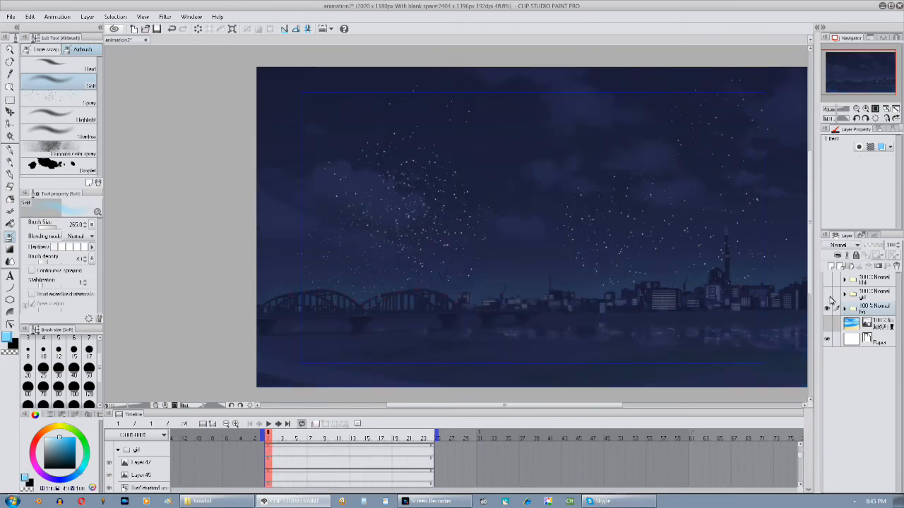
click(828, 295)
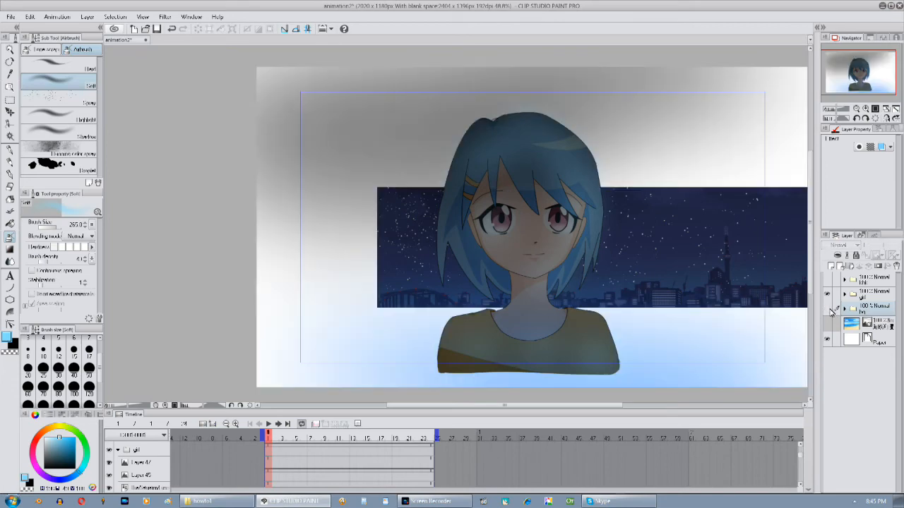
click(829, 310)
click(828, 310)
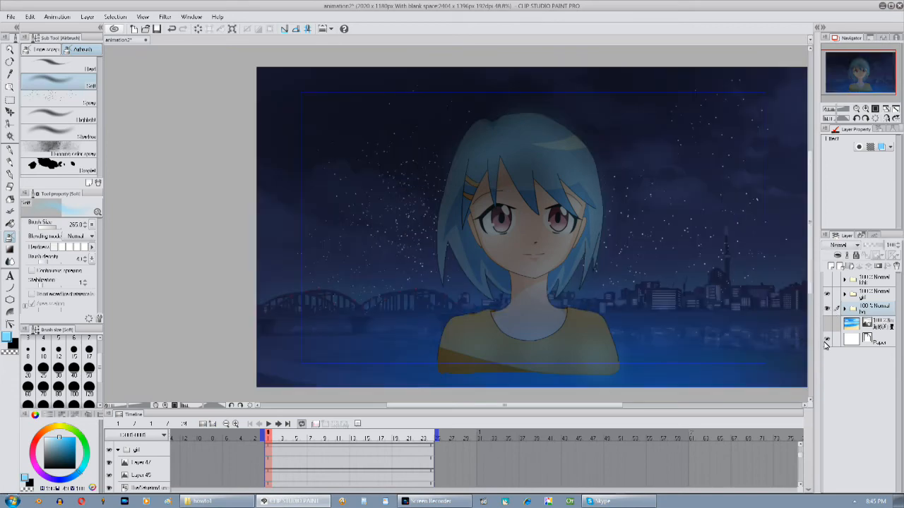
Hide the bg folder and the Paper layer so only the girl folder shows, and save the file
click(828, 310)
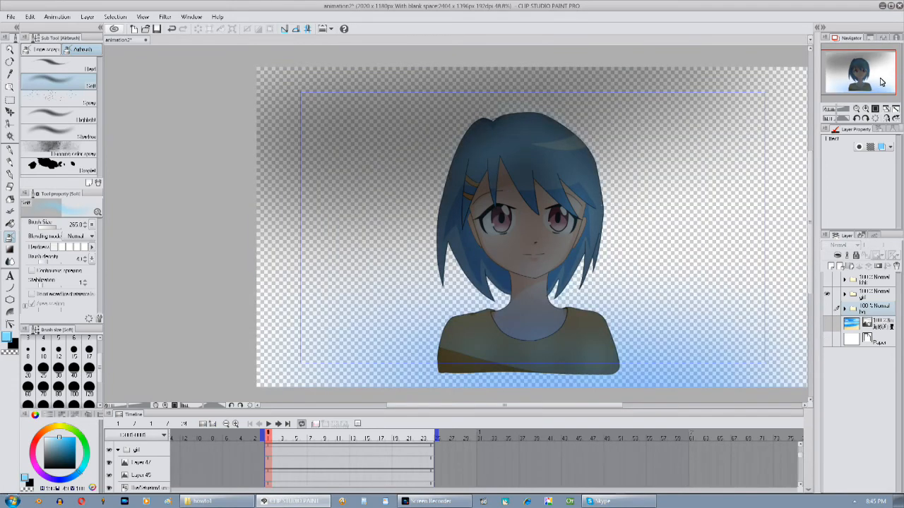
drag(881, 83, 886, 84)
click(828, 340)
click(829, 342)
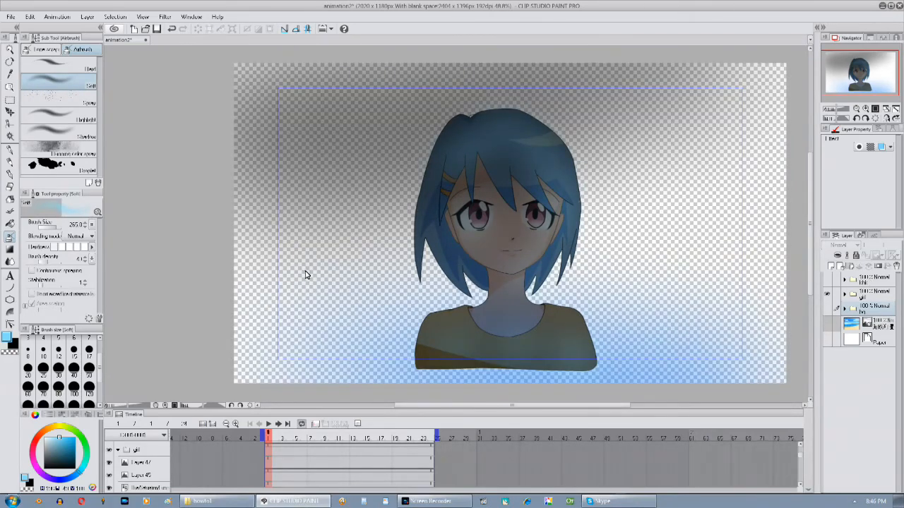
key(ctrl+s)
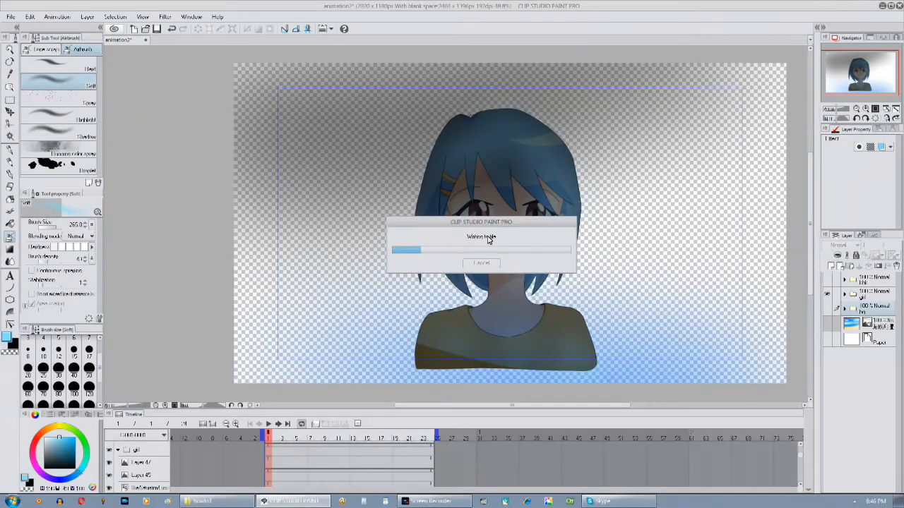
Export the animation as a PNG image sequence into the howto1 folder
click(10, 17)
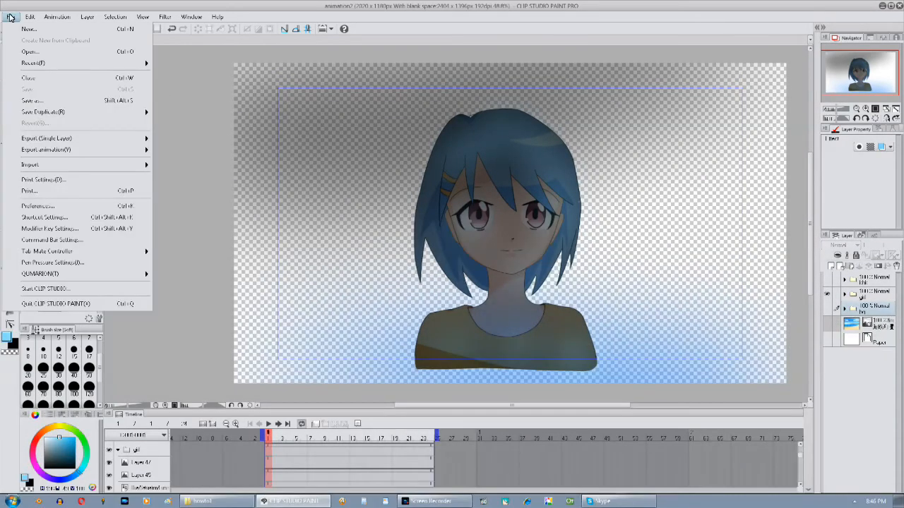
mouse_move(72, 151)
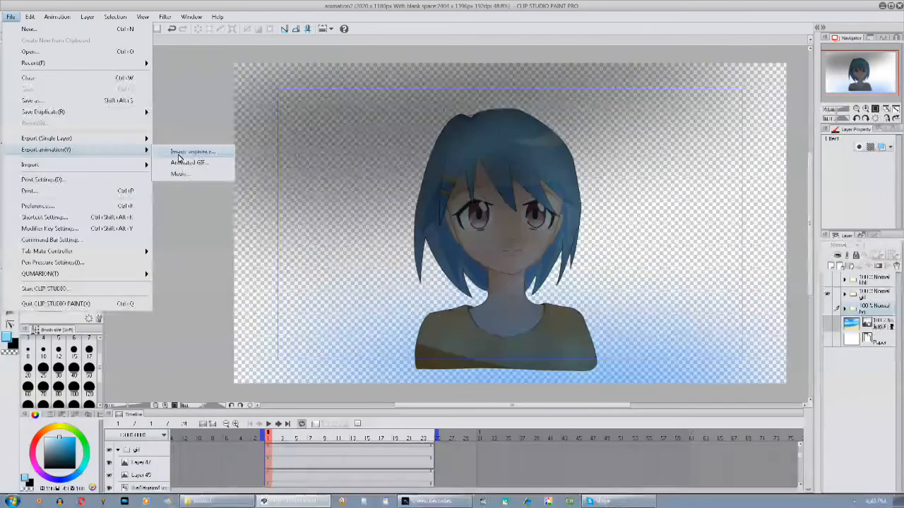
click(179, 154)
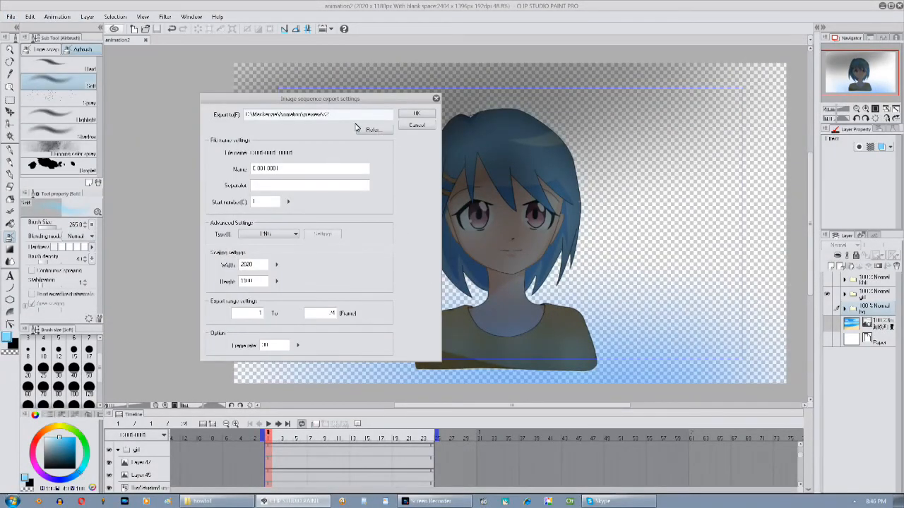
drag(331, 114, 308, 116)
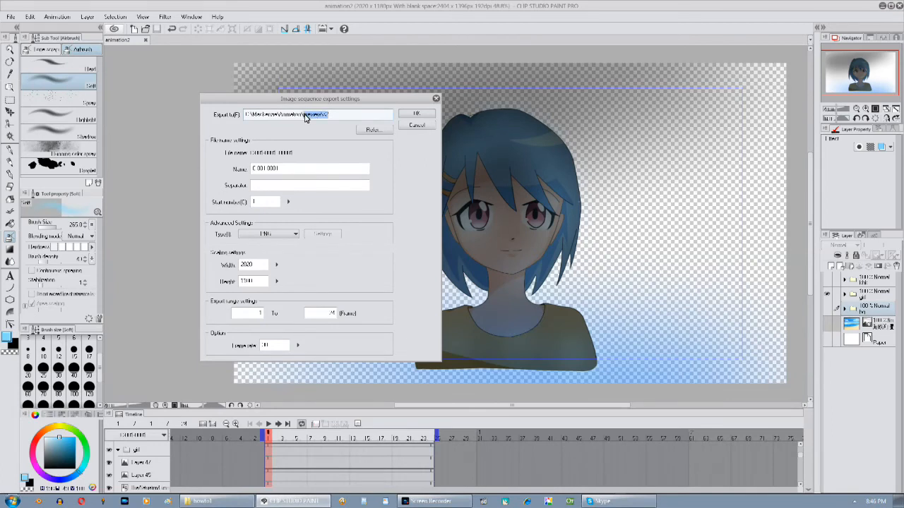
drag(340, 122, 307, 120)
click(372, 132)
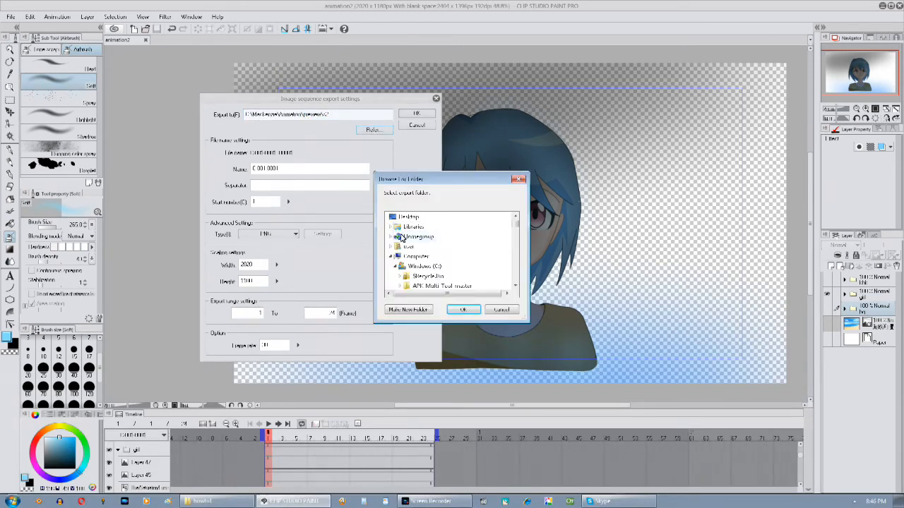
mouse_move(517, 224)
mouse_down()
mouse_move(514, 244)
mouse_move(514, 236)
mouse_up()
click(409, 229)
click(437, 237)
click(463, 309)
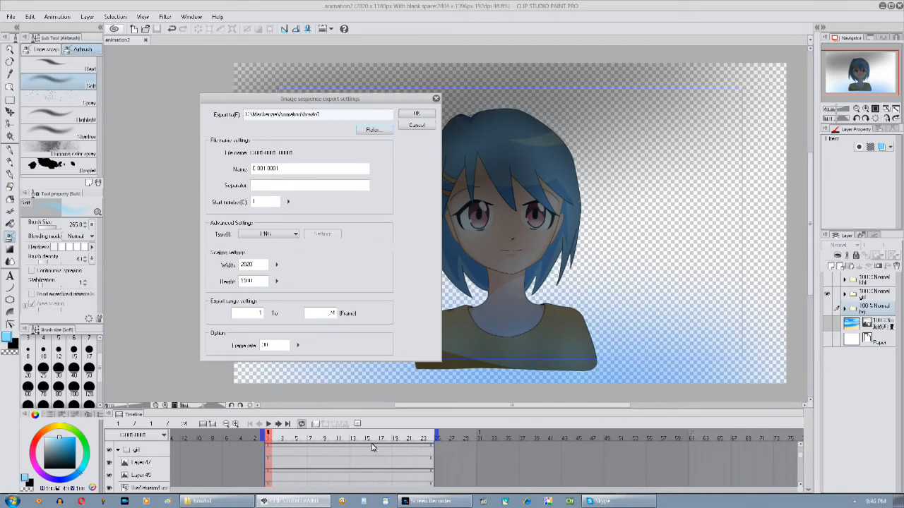
click(413, 115)
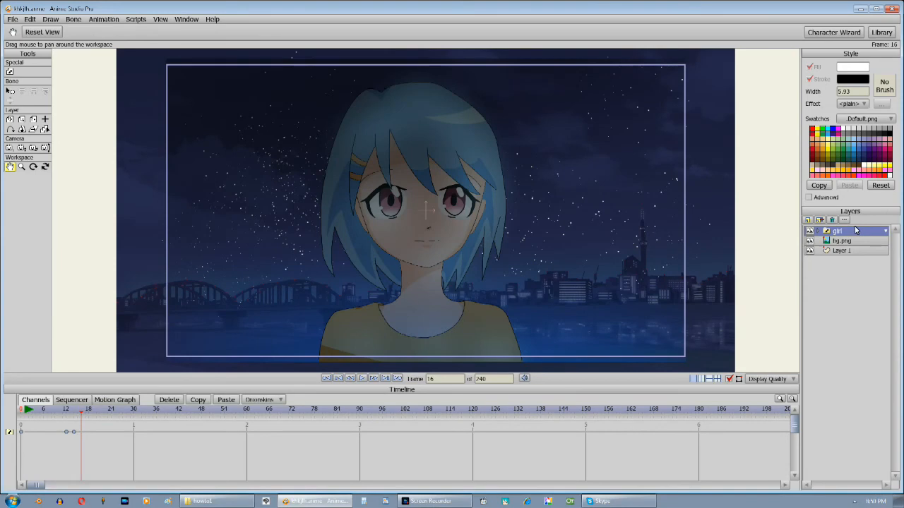
In Anime Studio Pro, switch the girl layer to image C-001-0001_00004.png at frame 16 and C-001-0001_00005.png at frame 18
click(850, 233)
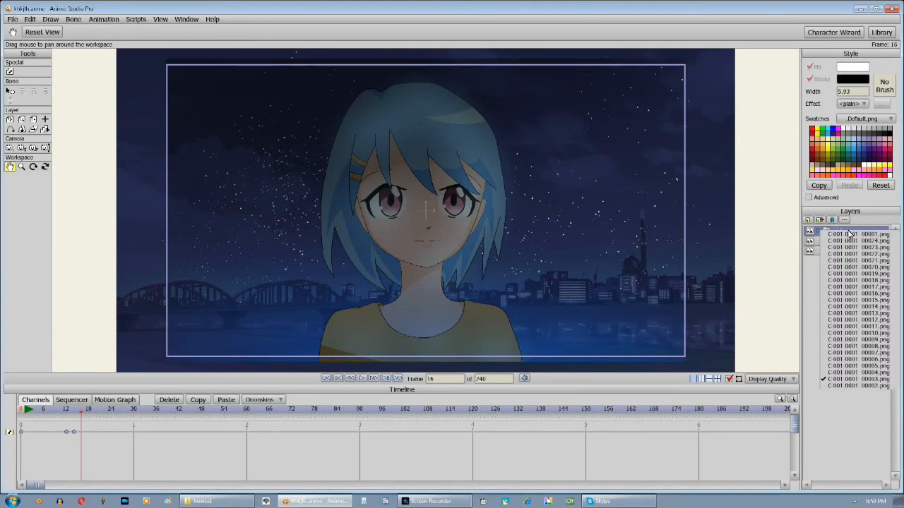
double_click(373, 378)
click(844, 234)
click(851, 367)
Switch the girl layer to image C-001-0001_00006.png at frame 20 and C-001-0001_00007.png at frame 22
double_click(374, 378)
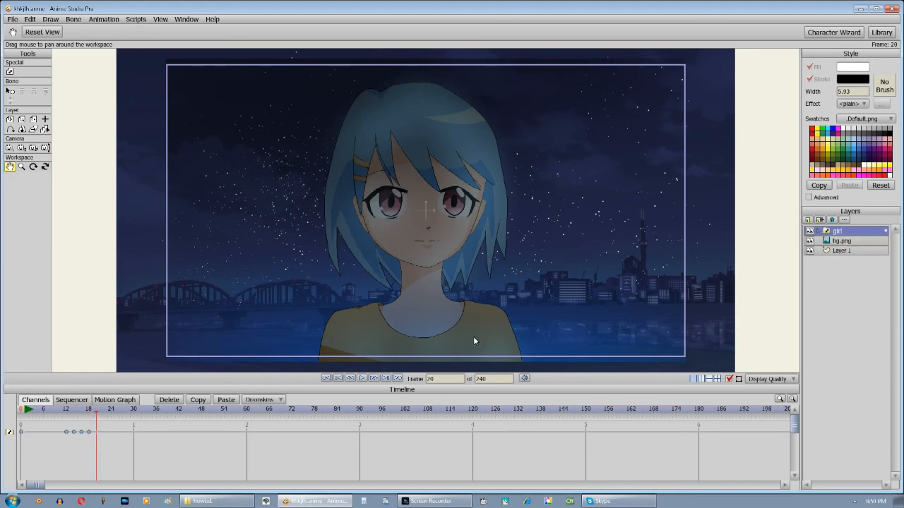
click(844, 233)
double_click(374, 378)
click(862, 233)
click(856, 353)
Switch the girl layer to image C-001-0001_00008.png at frame 24 and C-001-0001_00009.png at frame 26
double_click(375, 379)
click(850, 235)
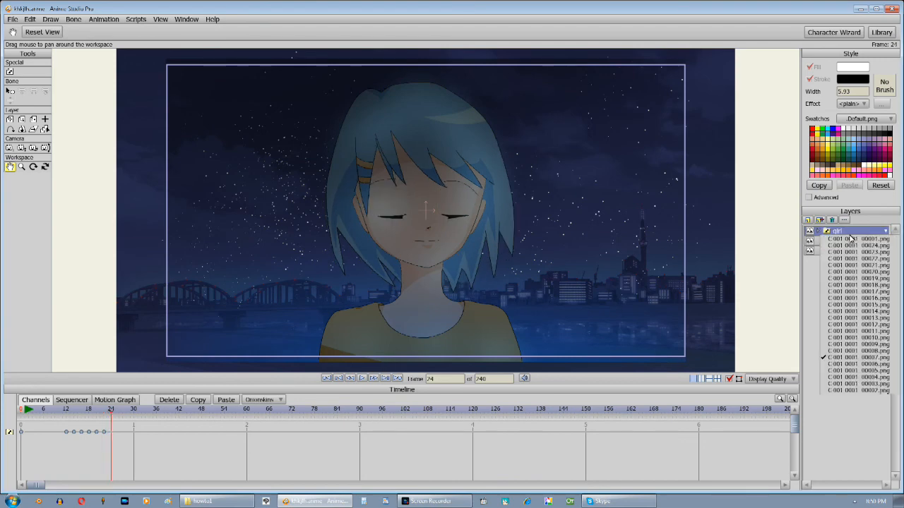
click(850, 353)
double_click(373, 379)
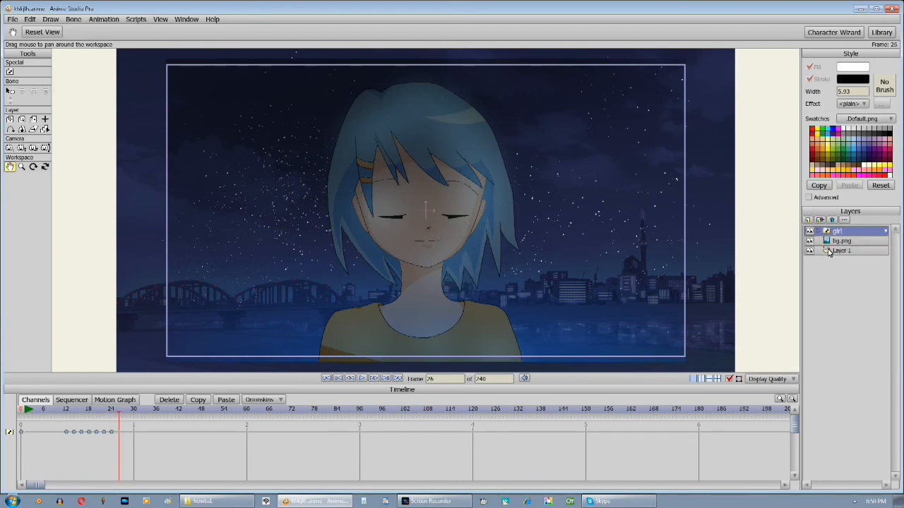
click(853, 232)
click(858, 343)
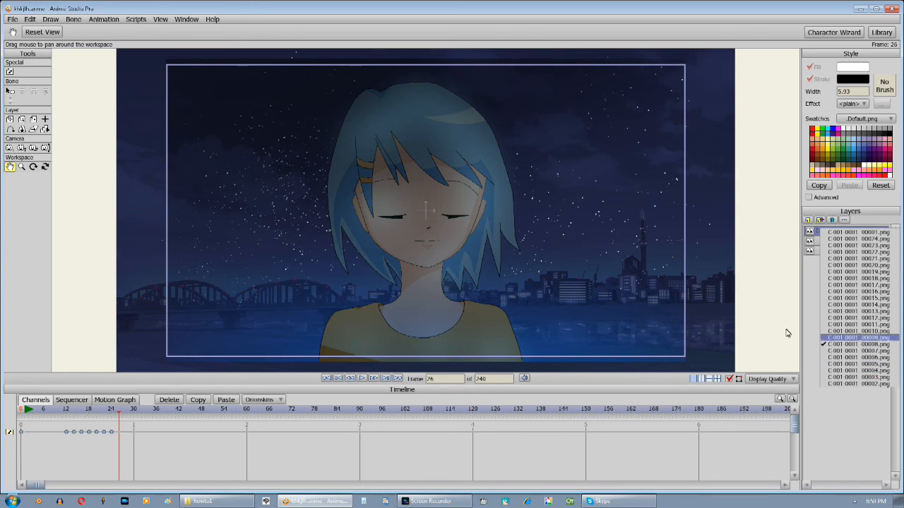
Switch the girl layer to image C-001-0001_00010.png at frame 28 and C-001-0001_00011.png at frame 30
double_click(372, 379)
click(833, 230)
click(842, 336)
double_click(372, 379)
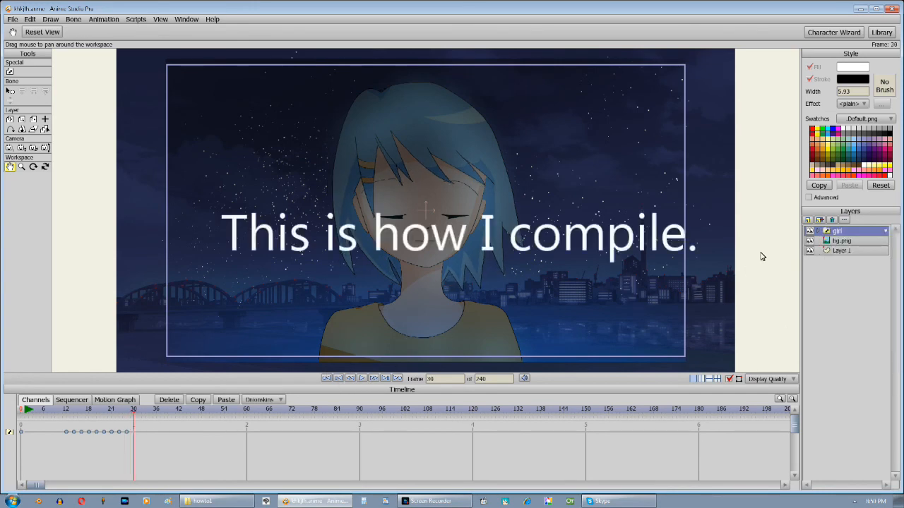
click(853, 231)
click(851, 332)
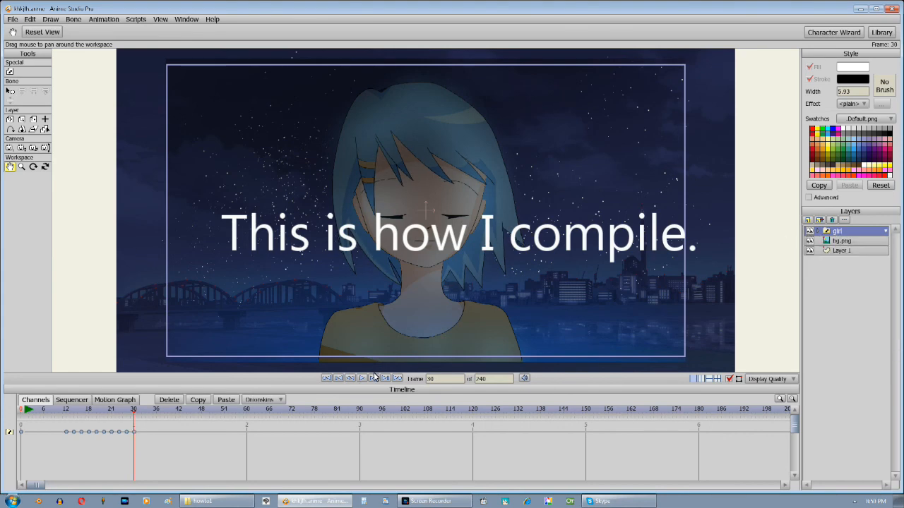
Switch the girl layer to image C-001-0001_00012.png at frame 32 and C-001-0001_00013.png at frame 34
double_click(374, 379)
click(835, 231)
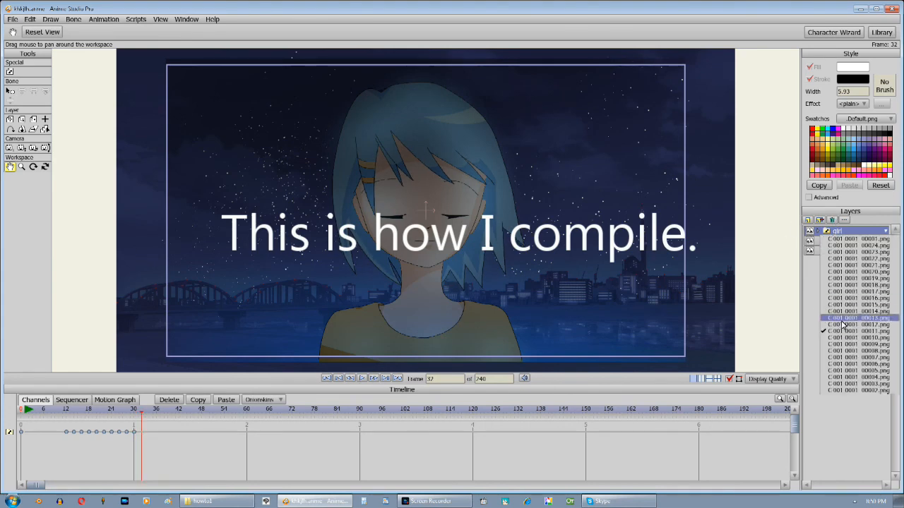
click(847, 327)
double_click(376, 379)
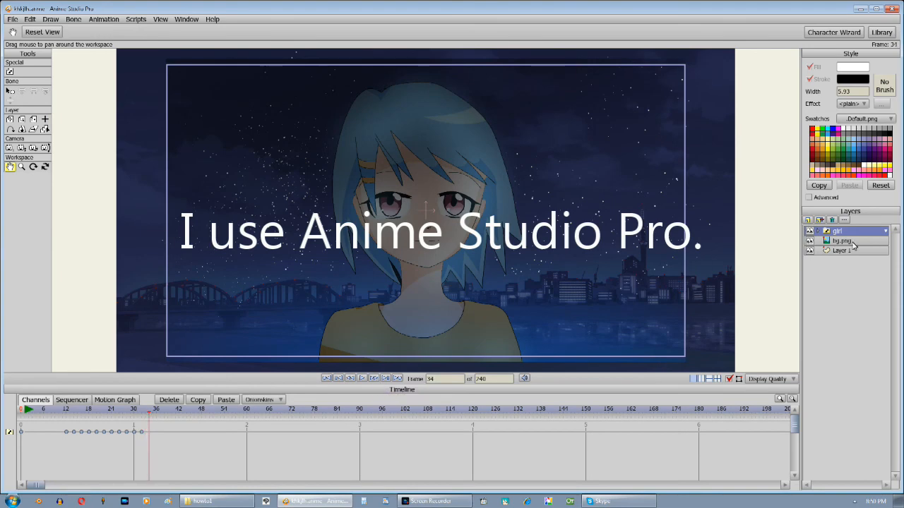
click(852, 230)
click(319, 401)
Switch the girl layer to image C-001-0001_00014.png at frame 36 and C-001-0001_00015.png at frame 38
click(373, 379)
click(374, 380)
click(834, 233)
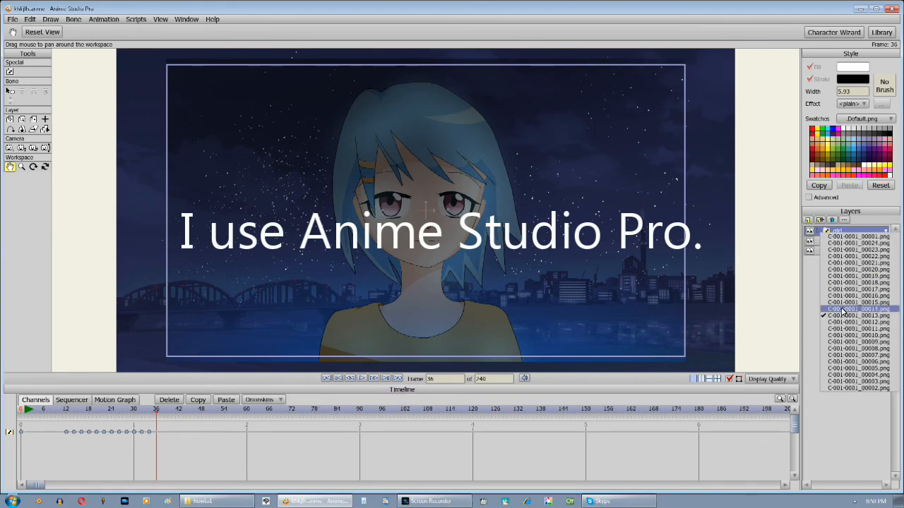
click(843, 312)
double_click(385, 380)
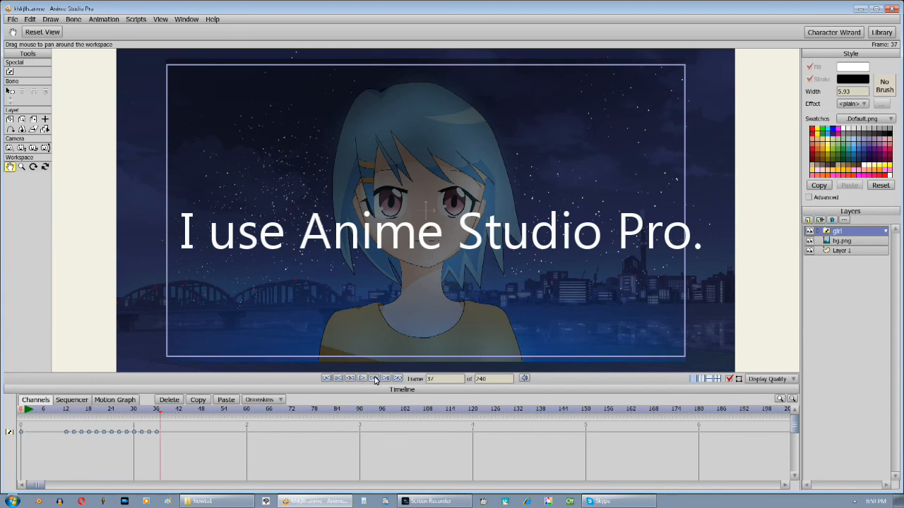
click(843, 233)
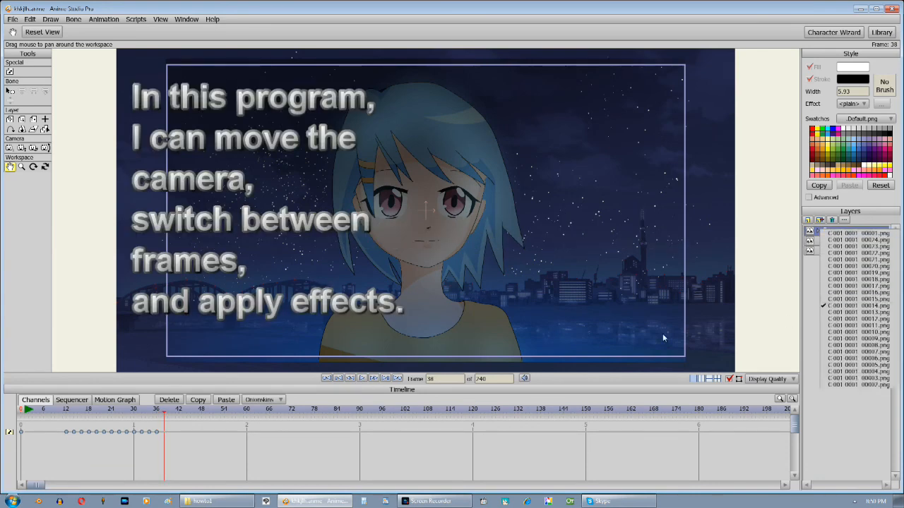
click(854, 300)
Switch the girl layer to image C-001-0001_00016.png at frame 40 and C-001-0001_00017.png at frame 42
click(373, 379)
click(374, 379)
click(842, 235)
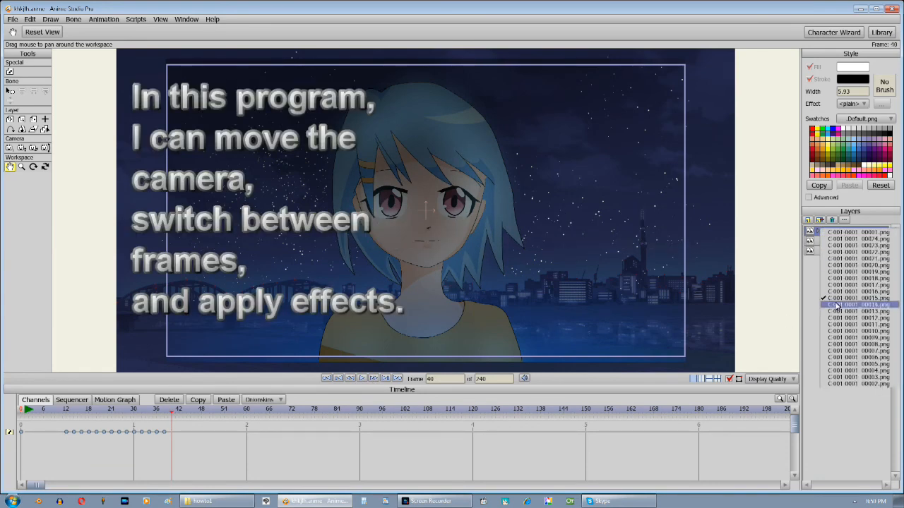
click(845, 294)
click(374, 379)
click(374, 379)
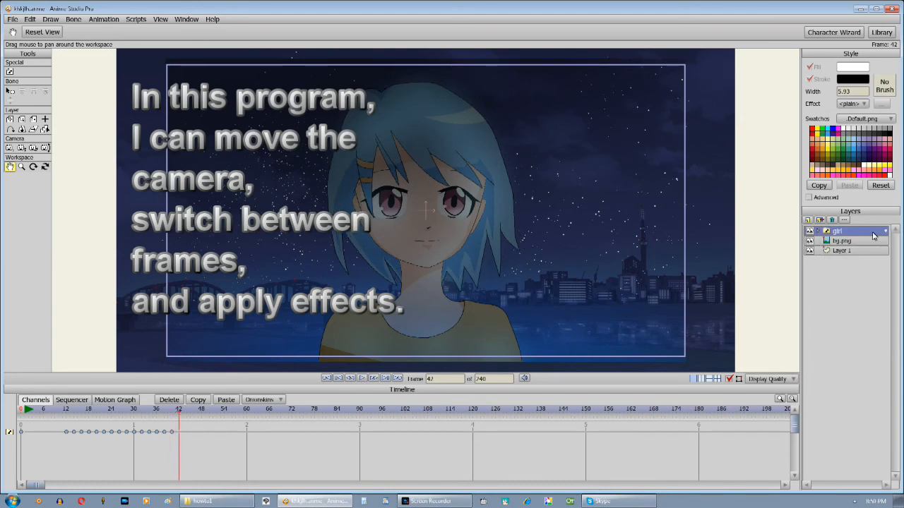
click(843, 232)
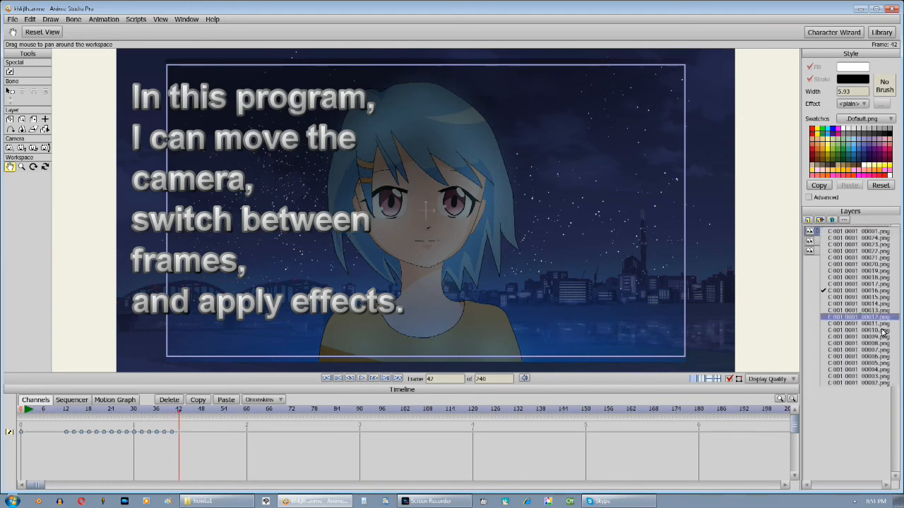
Switch the girl layer to image C-001-0001_00018.png at frame 44 and C-001-0001_00019.png at frame 46
click(374, 379)
click(375, 378)
click(885, 233)
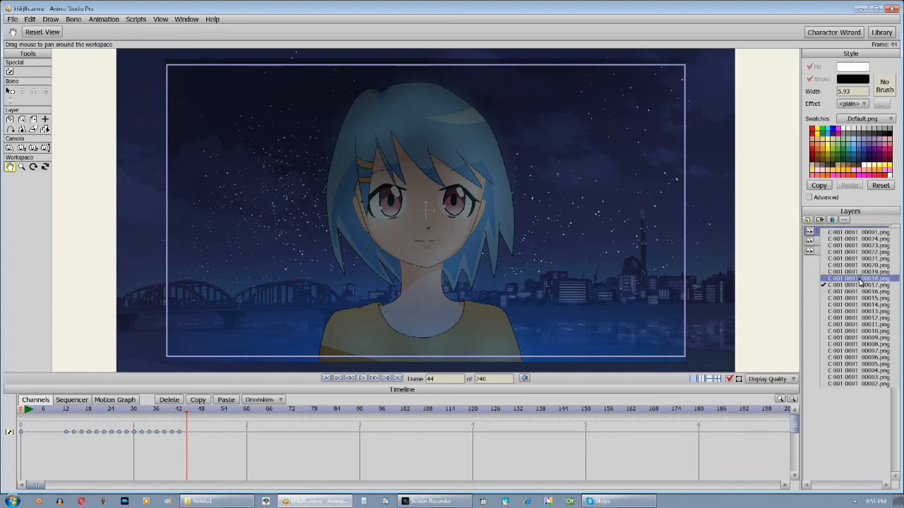
click(861, 282)
click(378, 378)
click(378, 377)
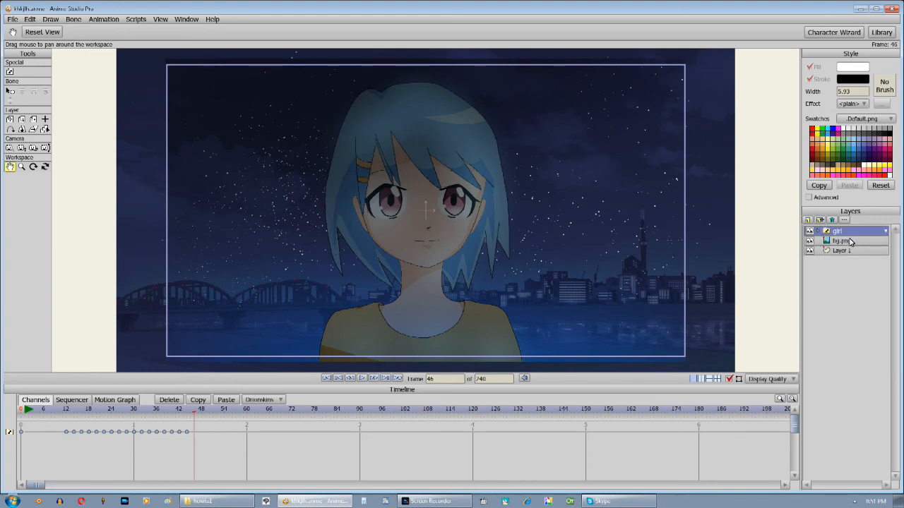
click(884, 231)
click(860, 277)
Switch the girl layer to image C-001-0001_00020.png at frame 48 and C-001-0001_00021.png at frame 50
click(375, 379)
click(375, 379)
right_click(837, 229)
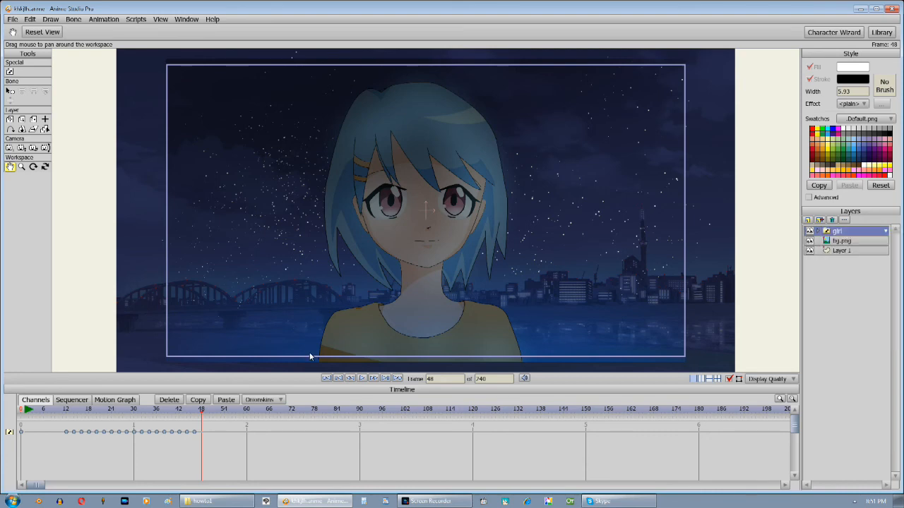
click(372, 377)
click(372, 377)
right_click(850, 234)
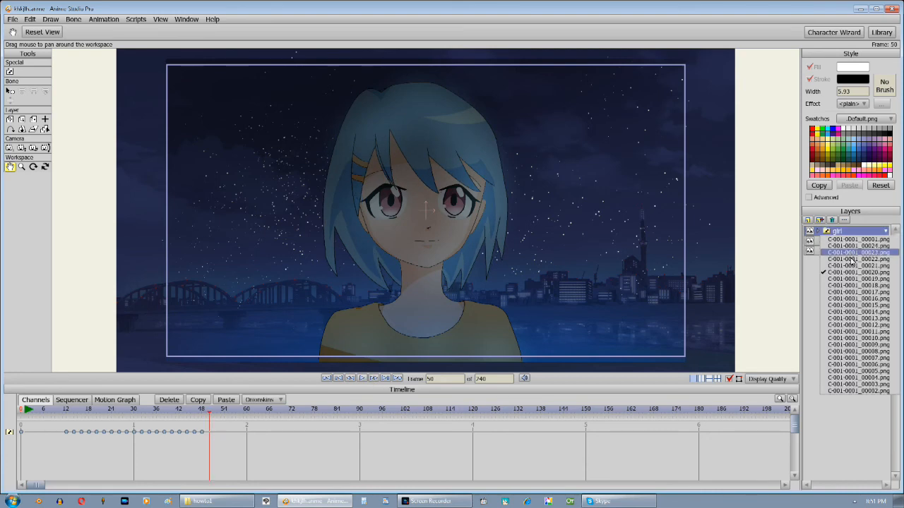
click(832, 272)
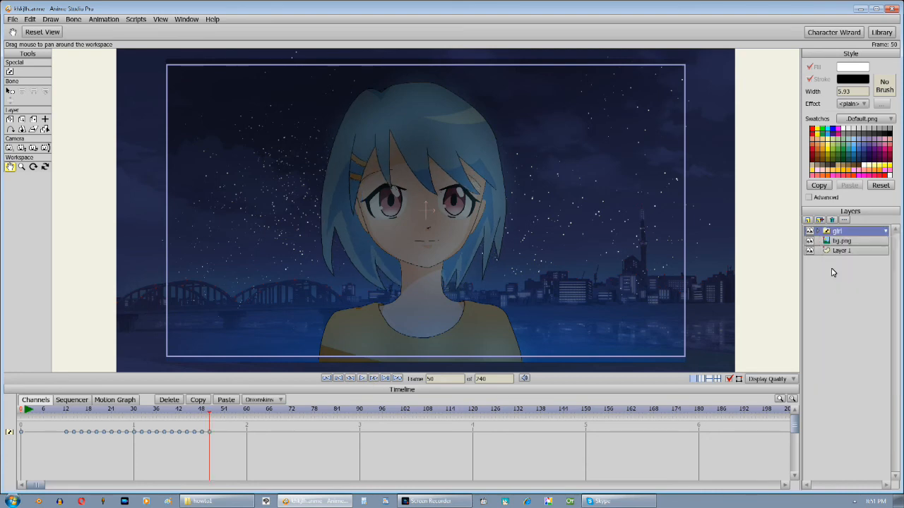
Toggle the visibility of the girl and bg.png layers to check the character and background separately
double_click(808, 233)
click(560, 400)
click(809, 231)
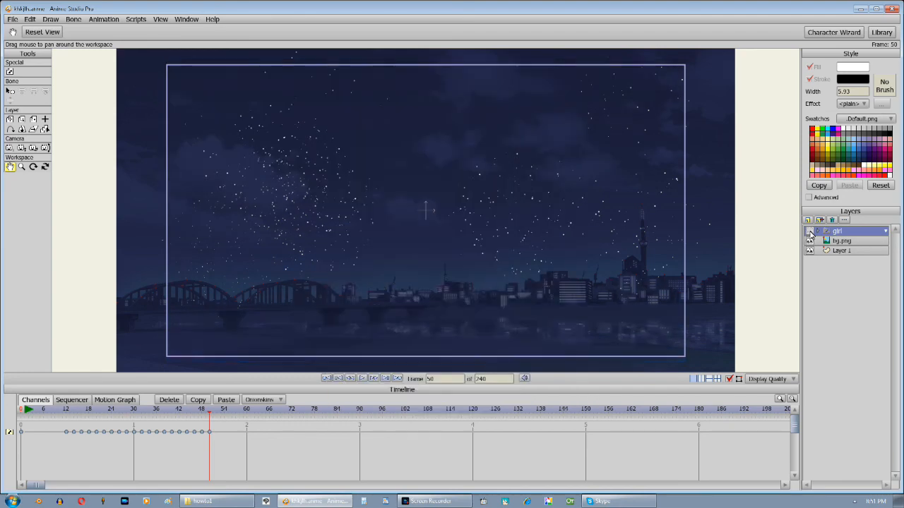
click(809, 231)
click(809, 241)
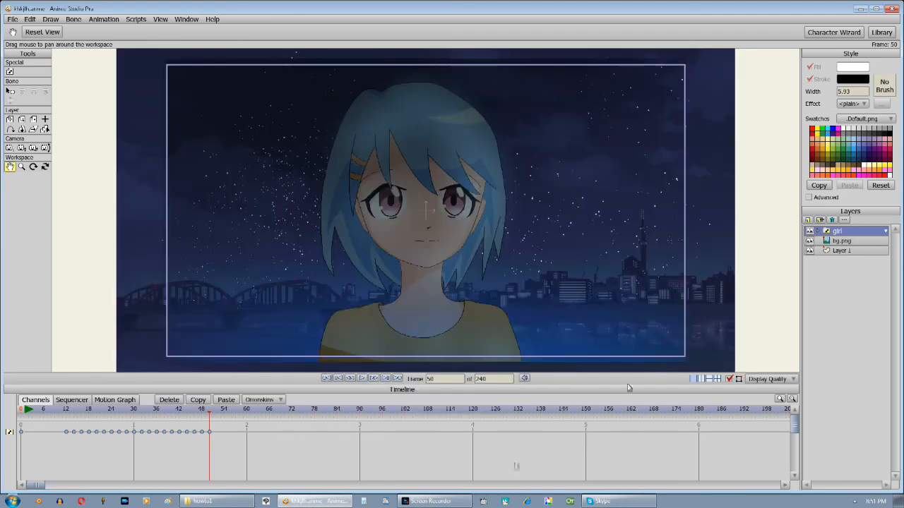
click(432, 501)
click(499, 256)
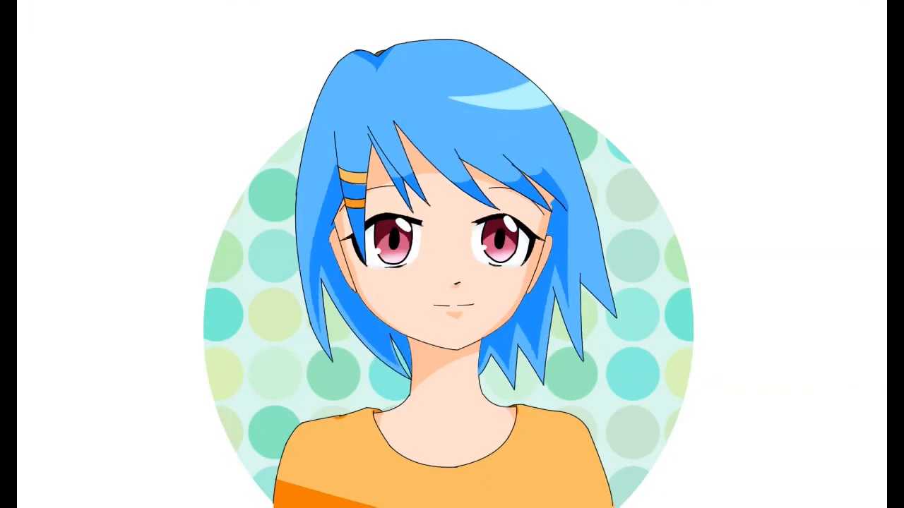